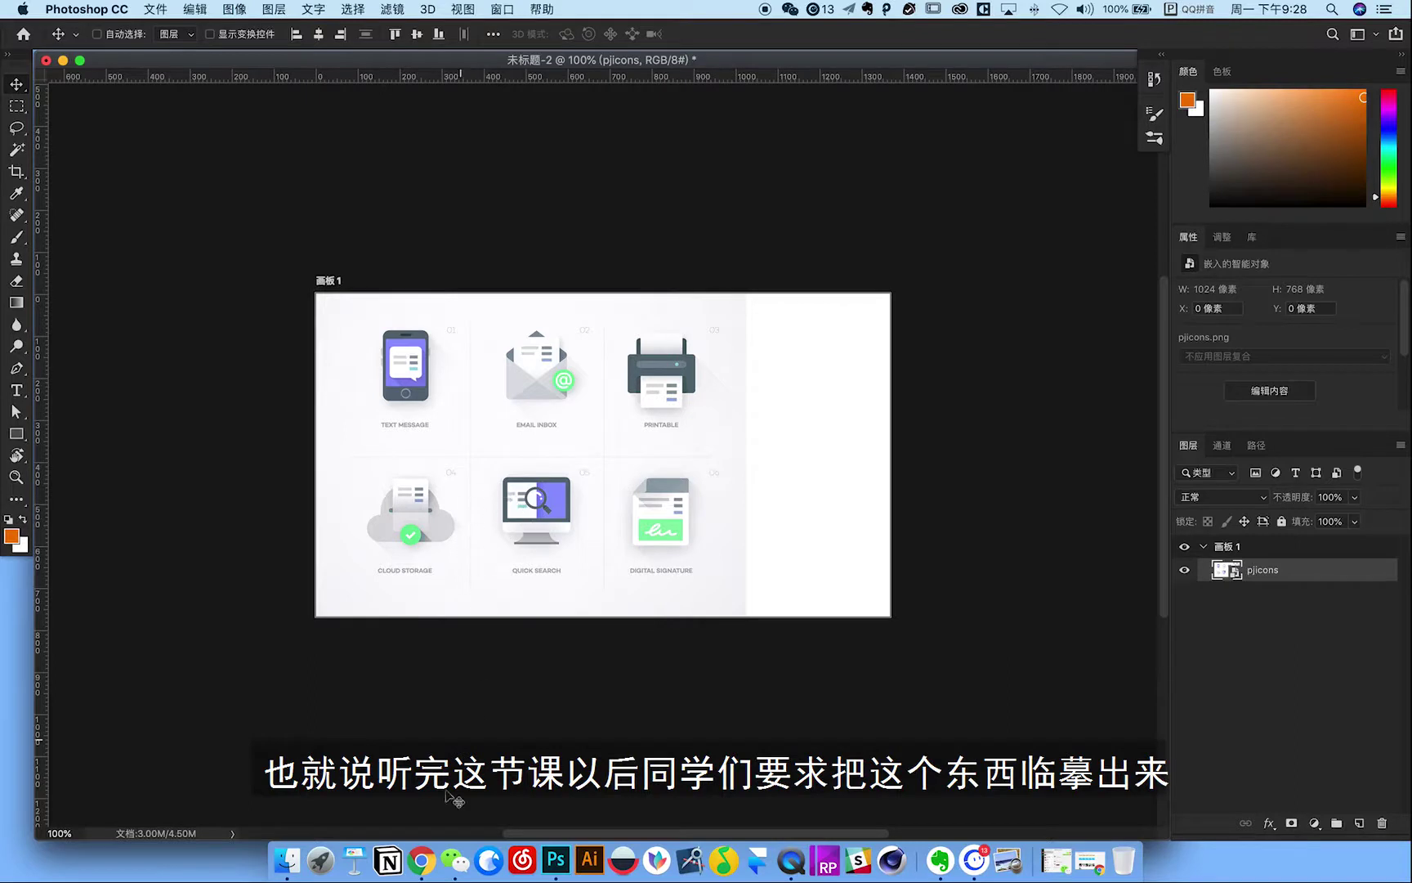
Bring the Chrome browser window in front of Photoshop.
click(421, 858)
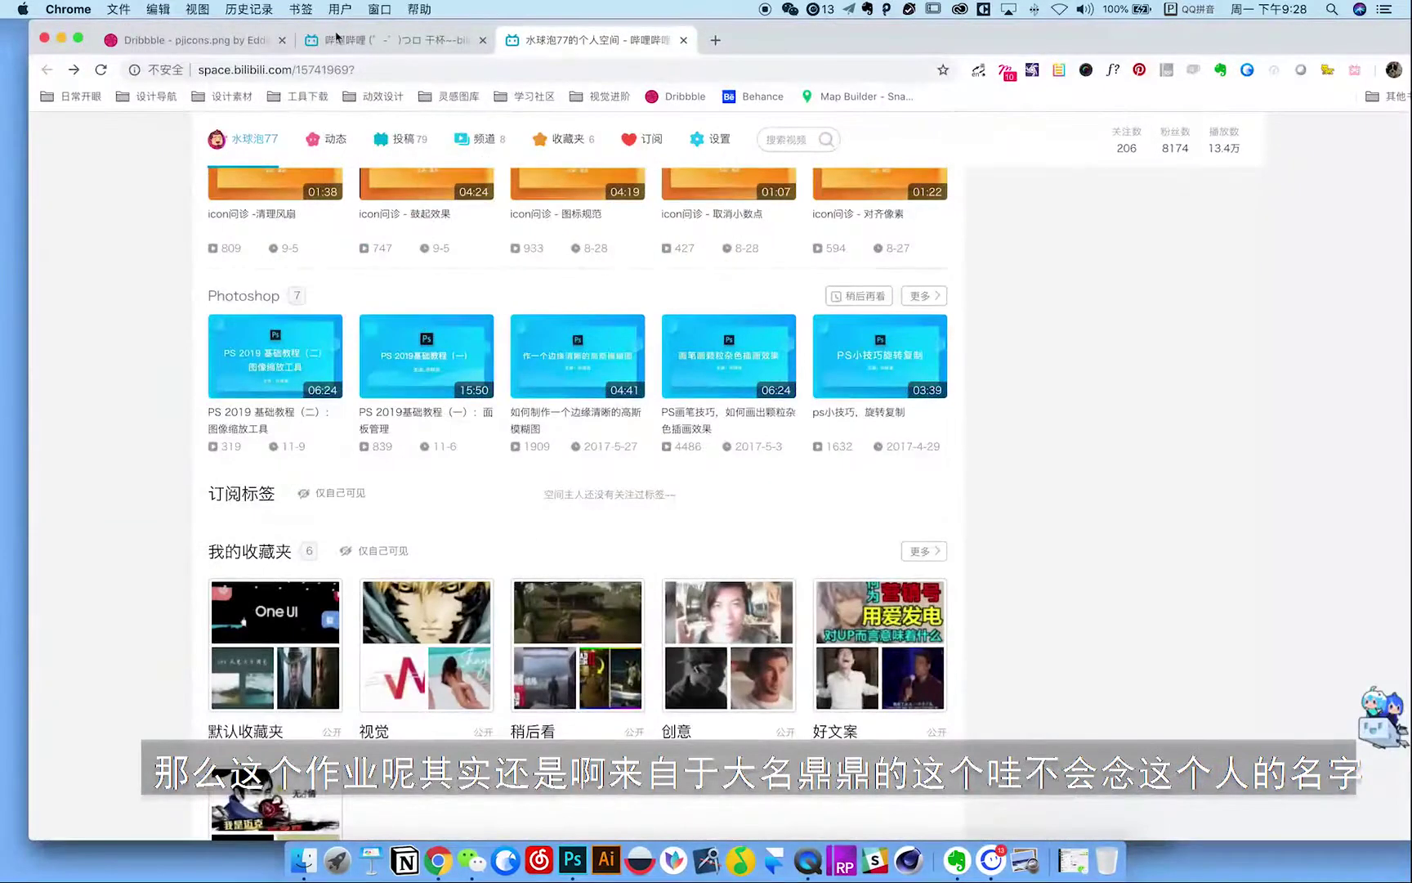
Review the PayJunction Mini Illustrations shot on Dribbble, then minimize Chrome to return to Photoshop.
click(199, 42)
scroll(514, 366, up, 2)
scroll(515, 365, up, 5)
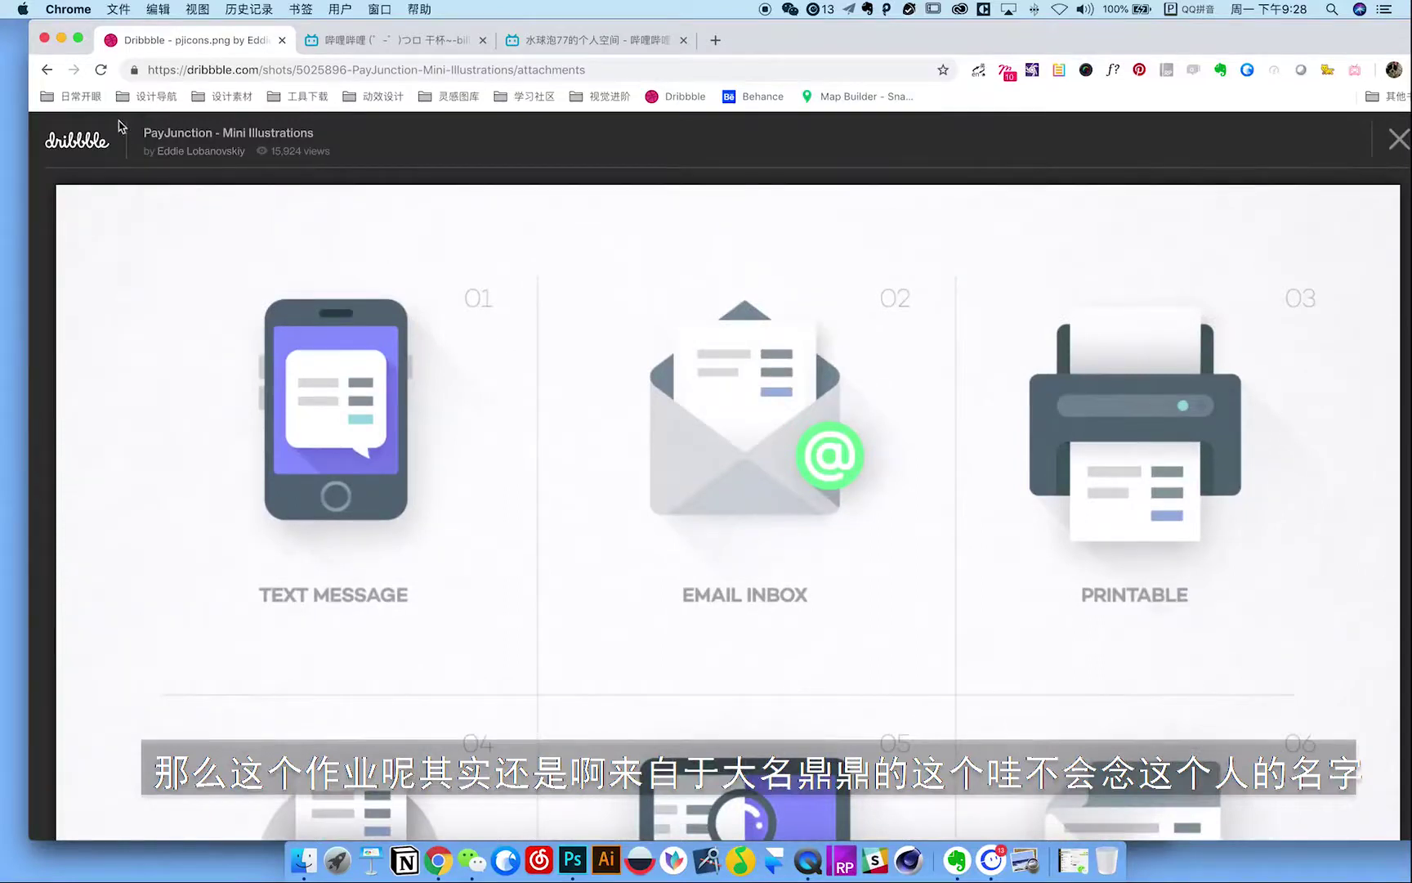
click(48, 71)
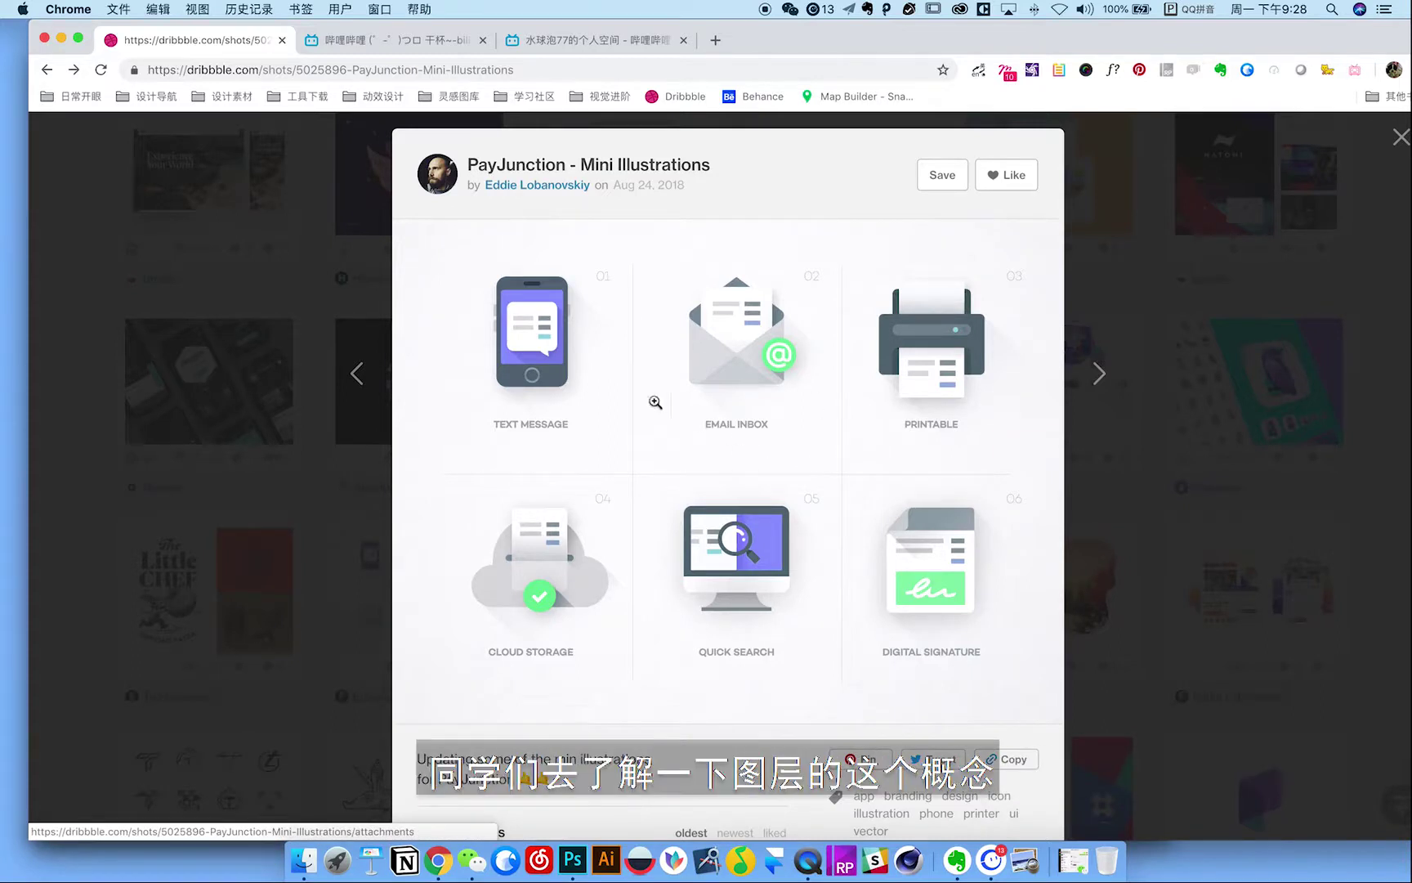
click(62, 38)
click(805, 463)
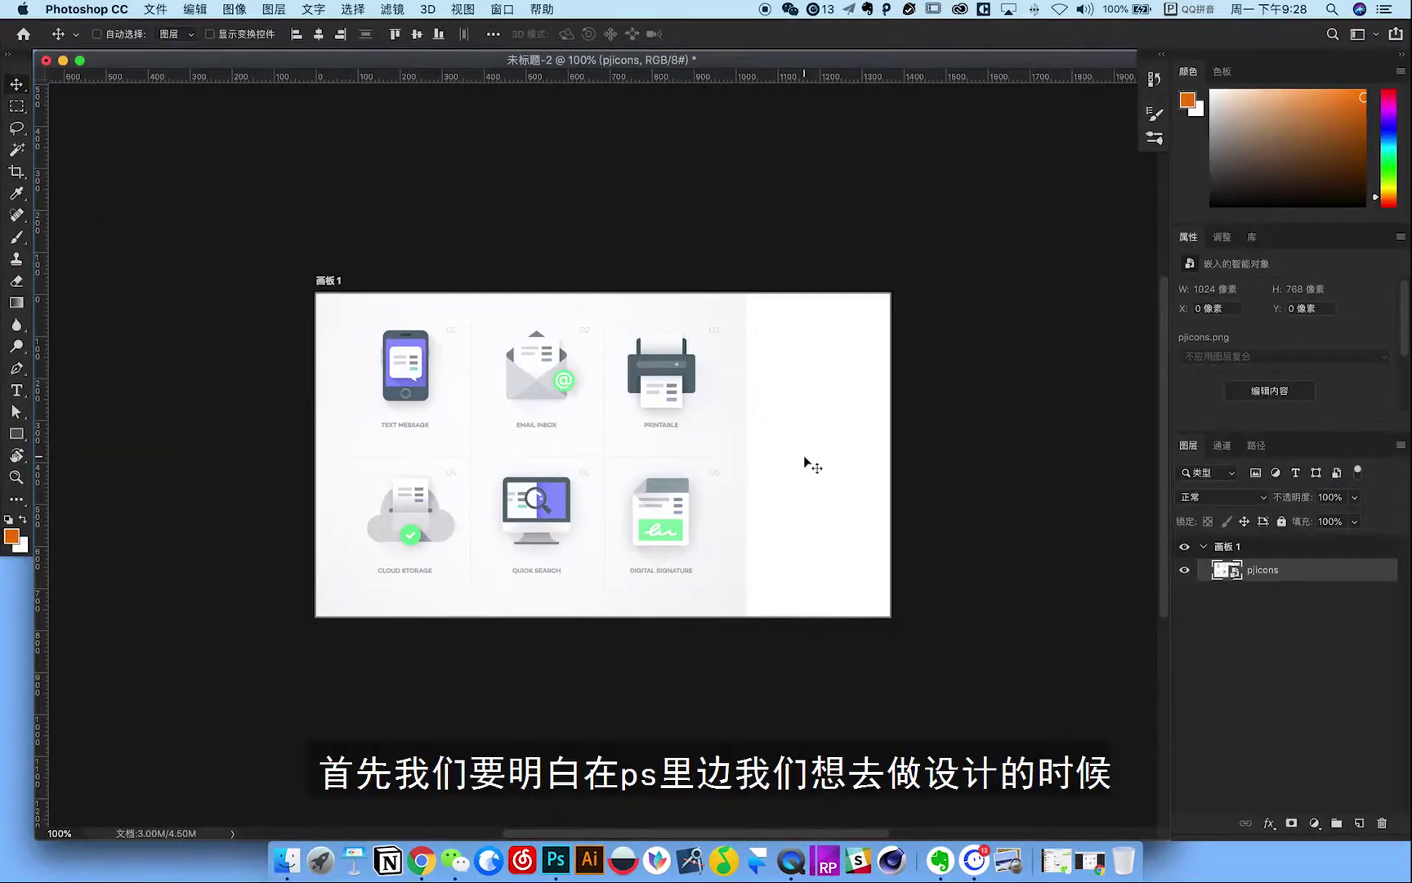
Zoom to 200%, show rulers, and add two empty layers, 图层 1 and 图层 2.
key(super+equal)
mouse_move(599, 372)
mouse_down()
mouse_move(601, 498)
mouse_move(640, 424)
mouse_up()
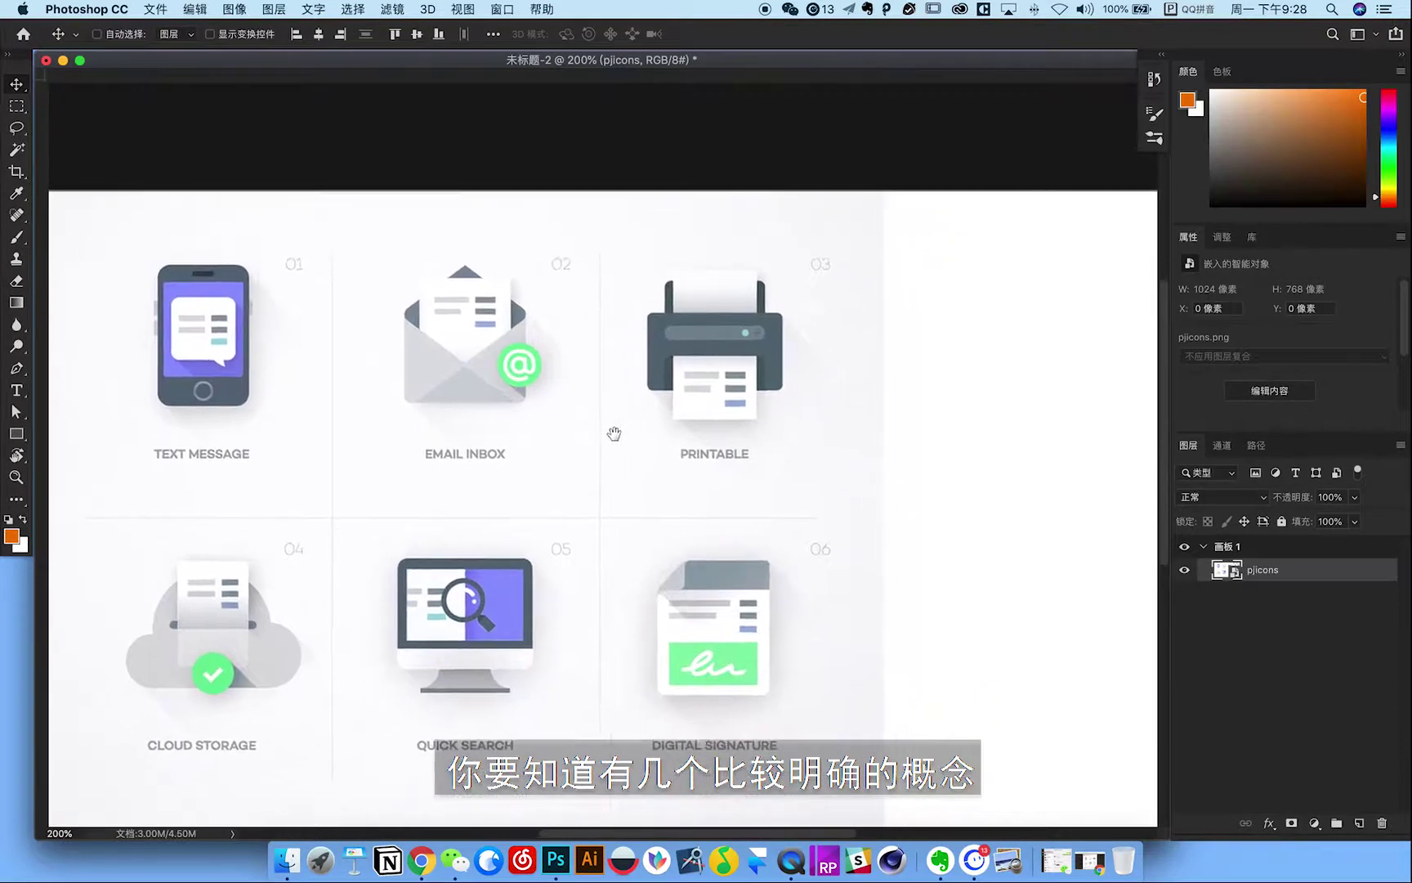
key(super+r)
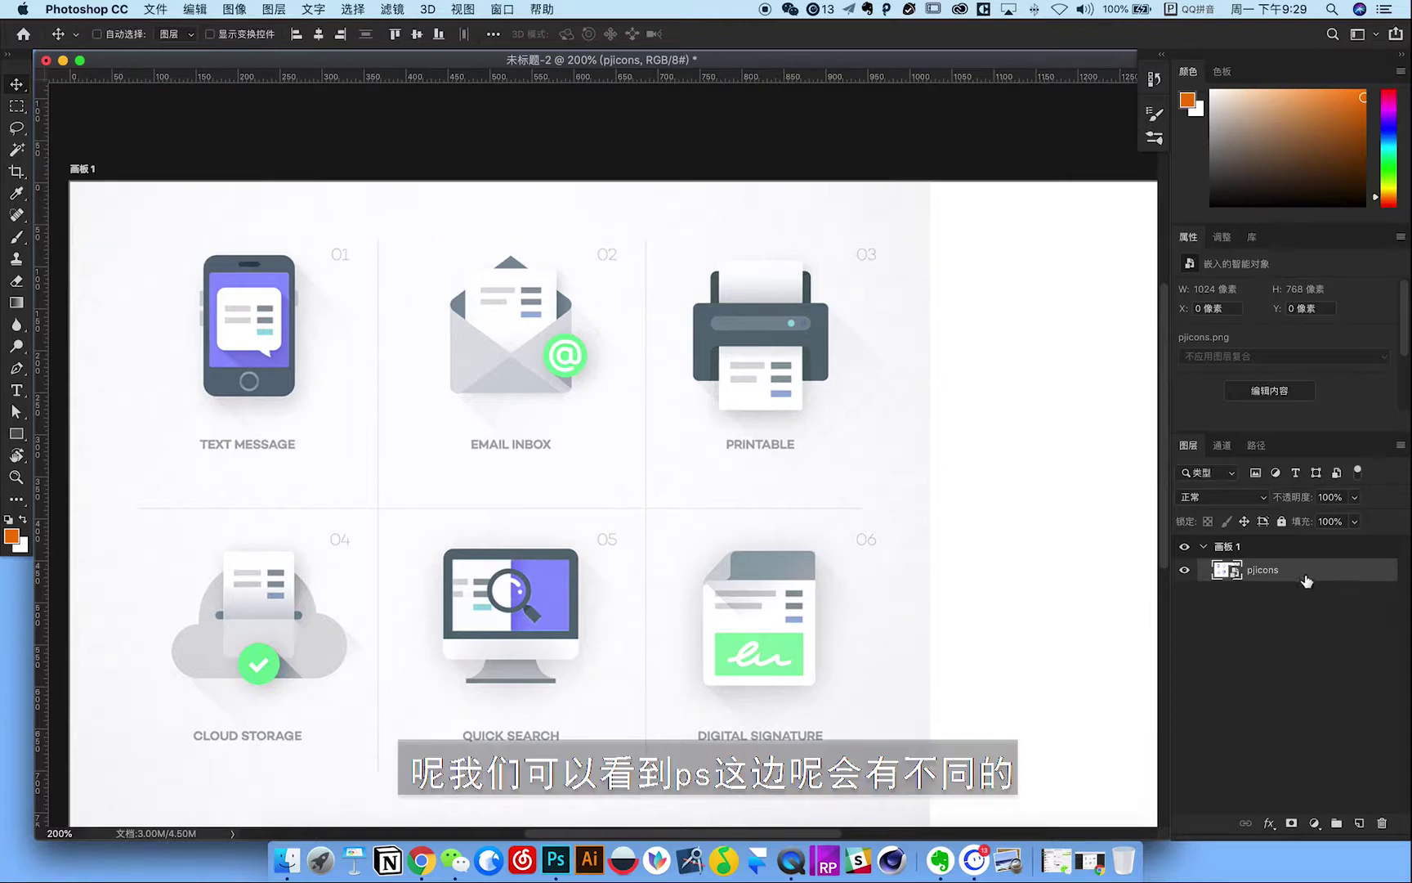
click(1359, 823)
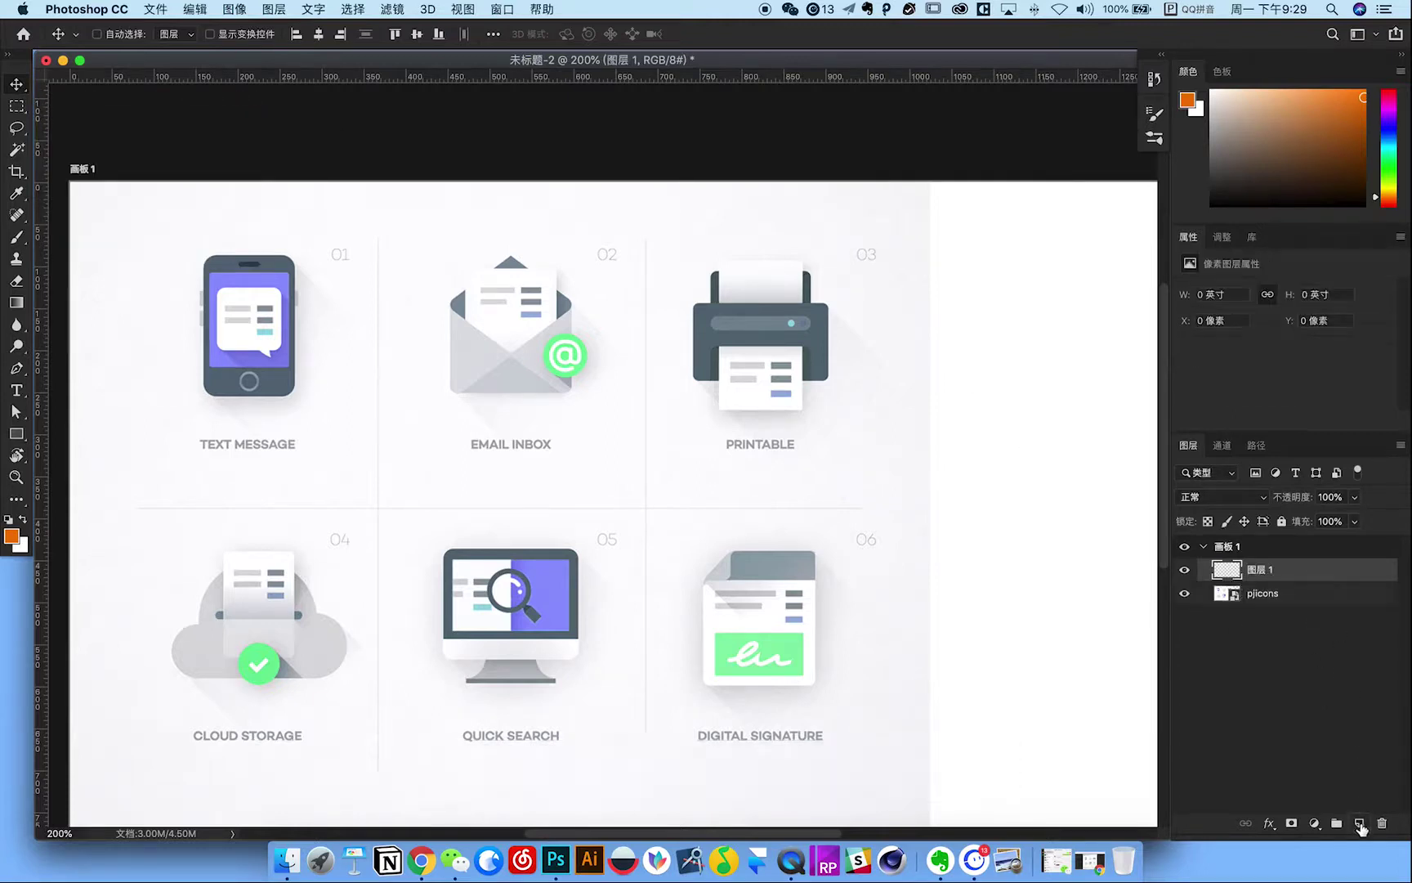
click(1359, 824)
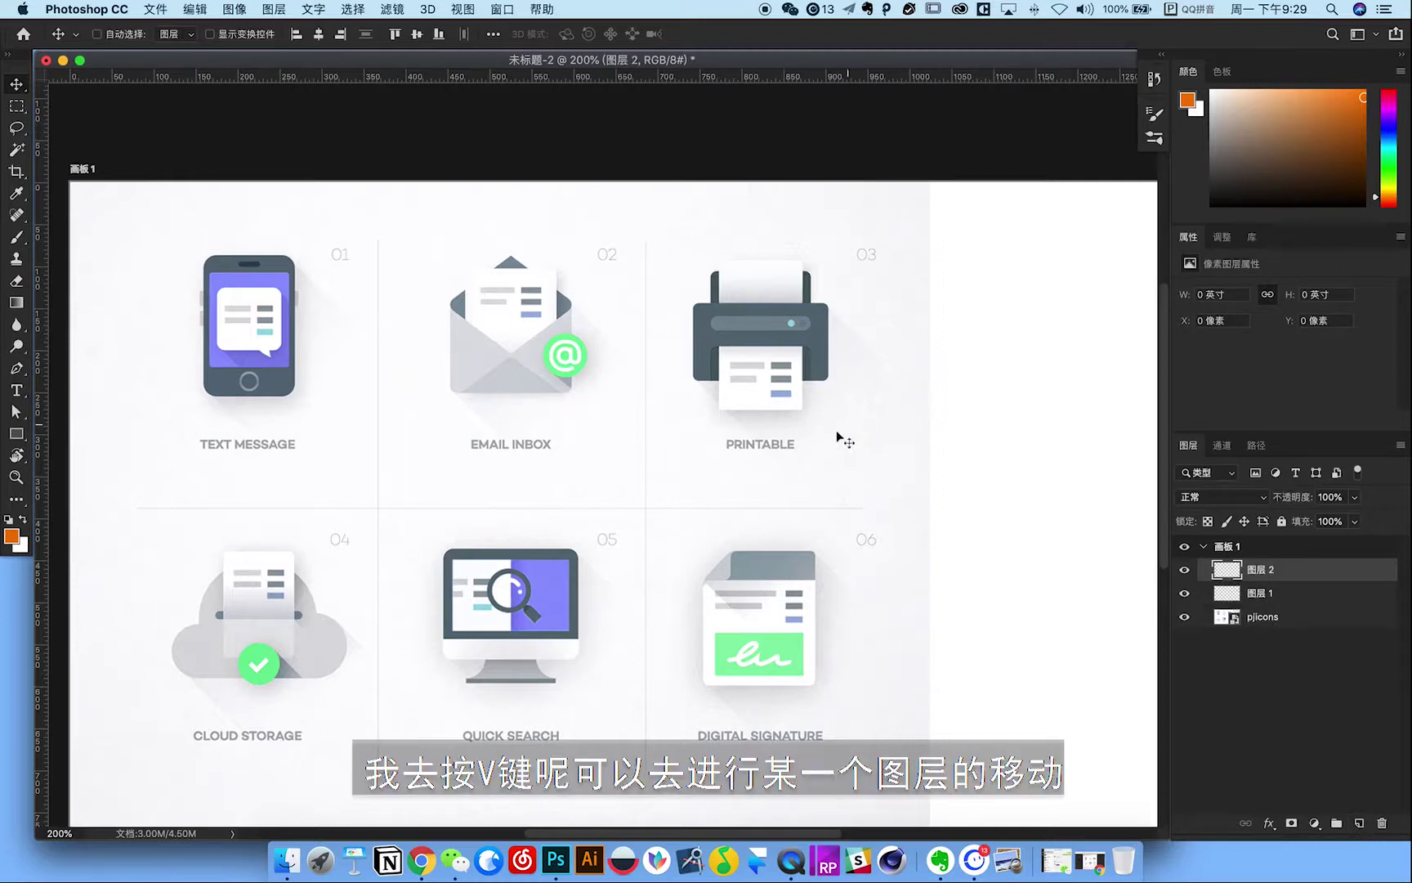
Nudge the pjicons reference image sideways, then make 图层 2 the active layer.
click(1223, 613)
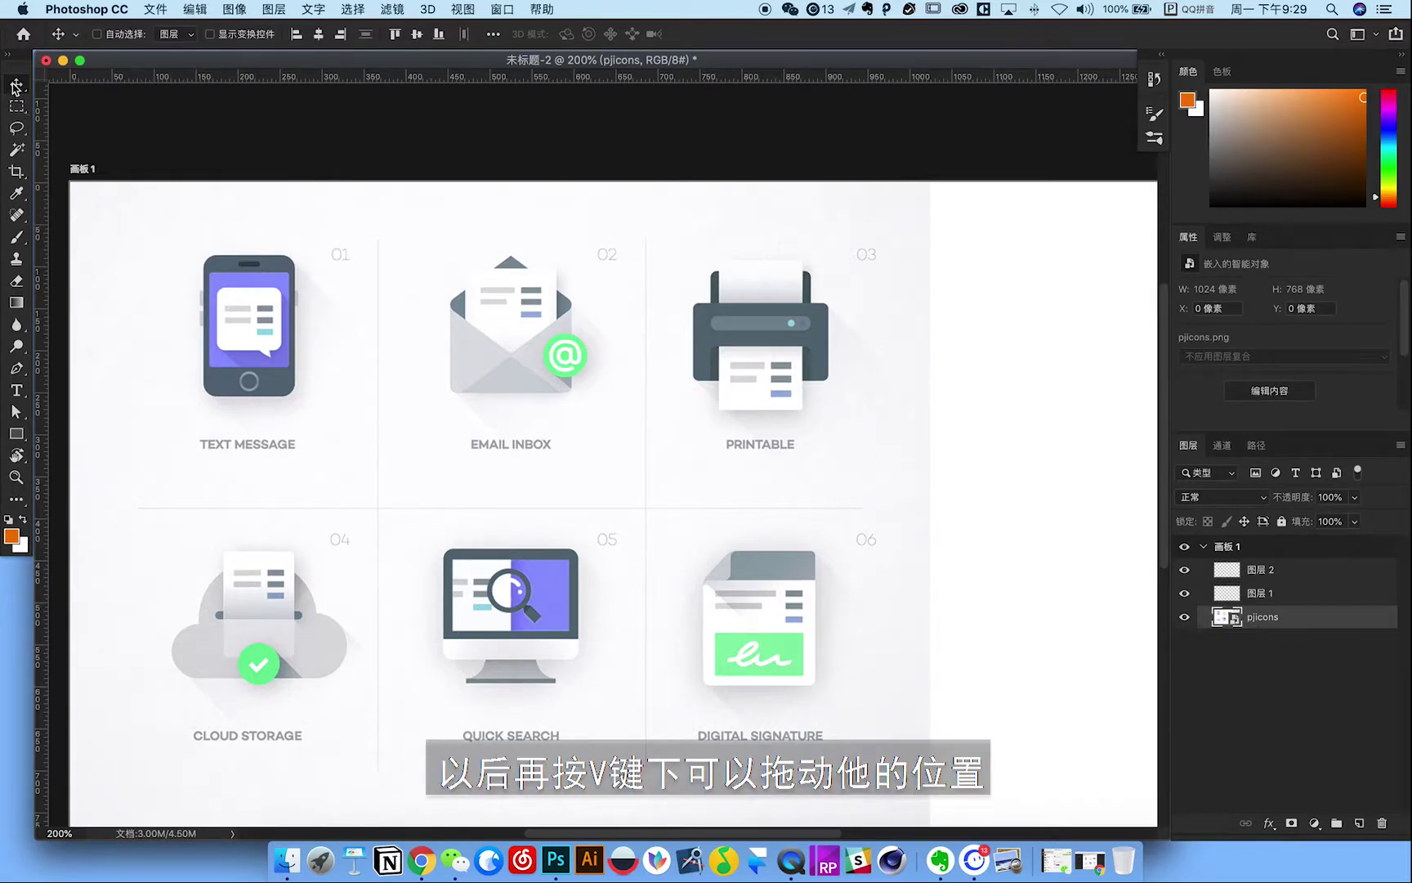
mouse_move(347, 374)
mouse_down()
mouse_move(508, 464)
mouse_move(495, 464)
mouse_up()
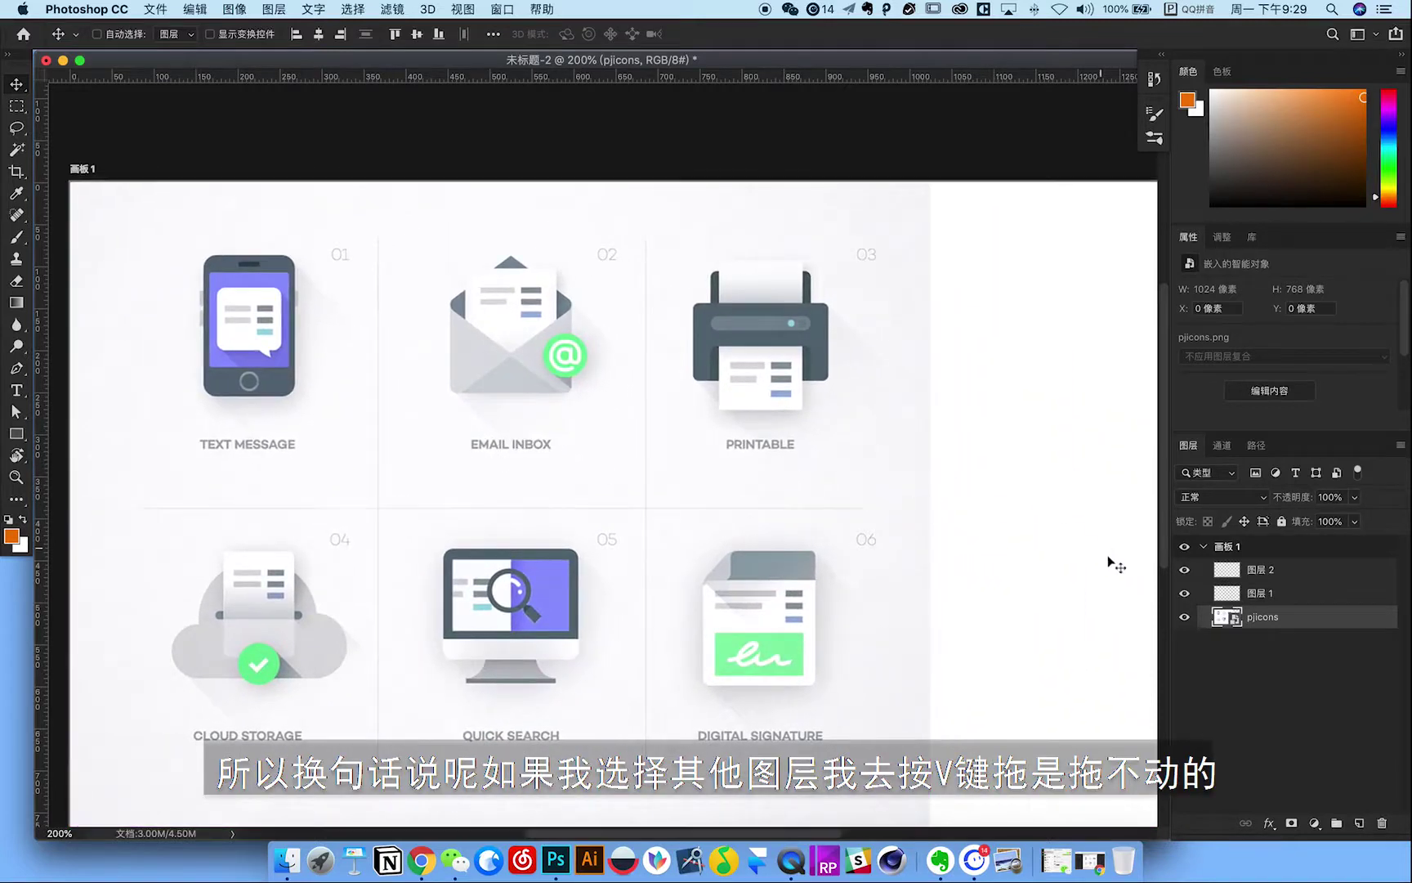
click(1259, 570)
drag(994, 523, 814, 471)
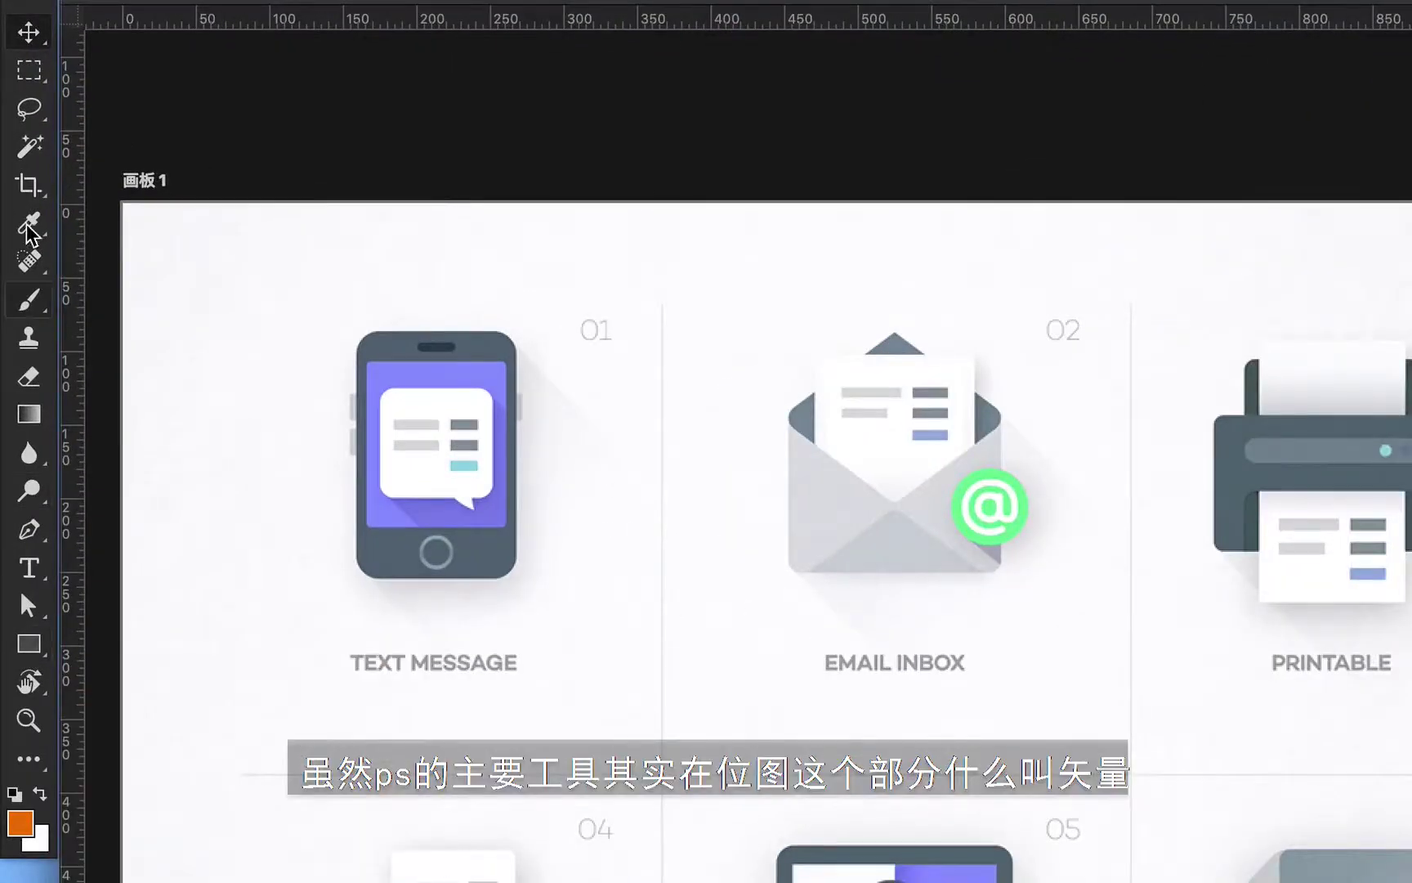
Fill a round elliptical selection beside the printer icon with orange on 图层 2.
click(30, 72)
drag(895, 336, 1068, 509)
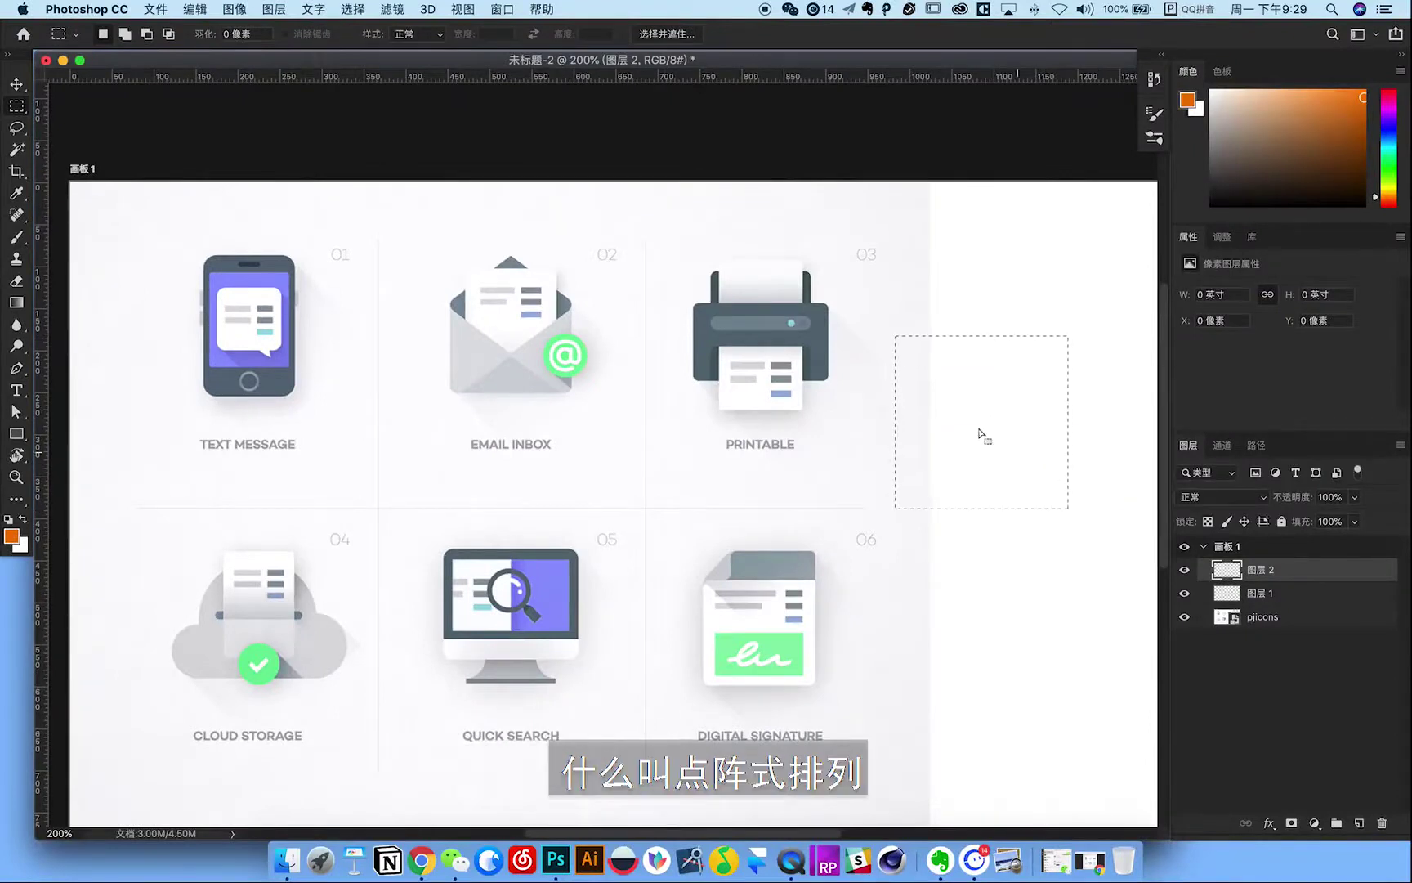
right_click(16, 106)
click(69, 121)
drag(840, 304, 1062, 528)
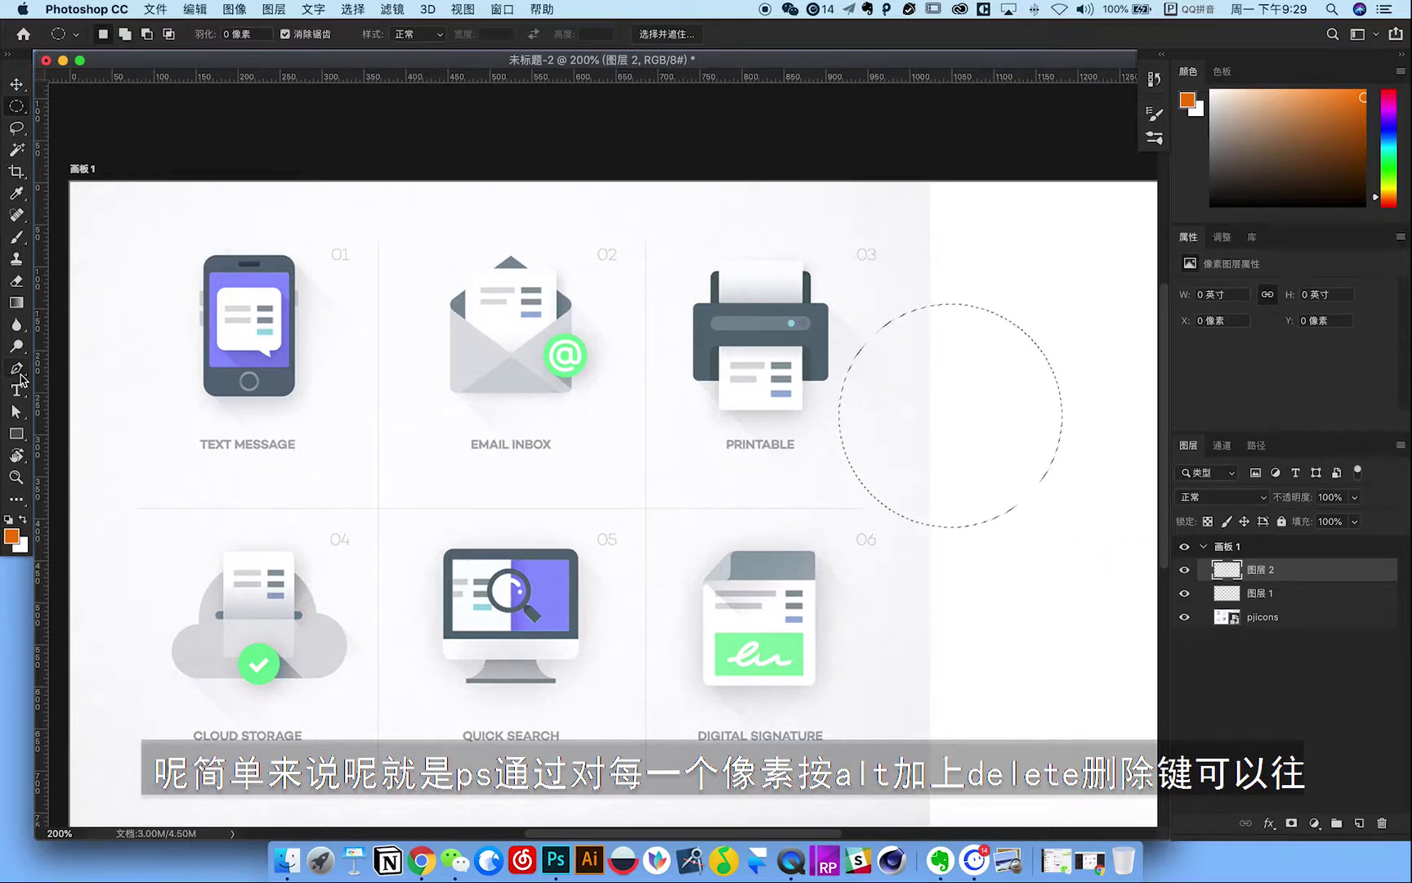
key(alt+BackSpace)
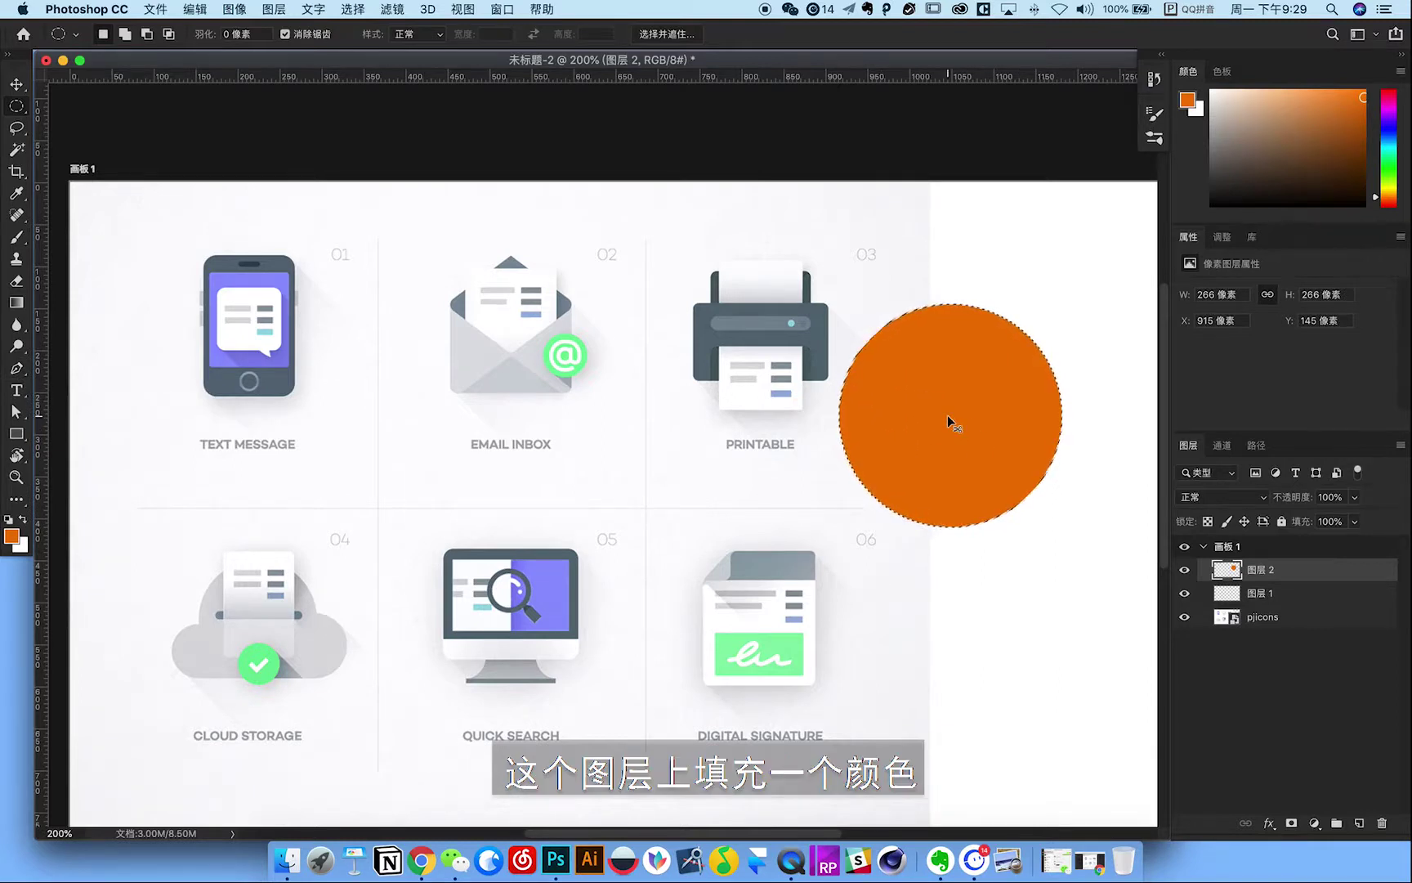
key(super+d)
Zoom in close to inspect the orange circle's pixelated edge.
key(super+minus)
key(super+equal)
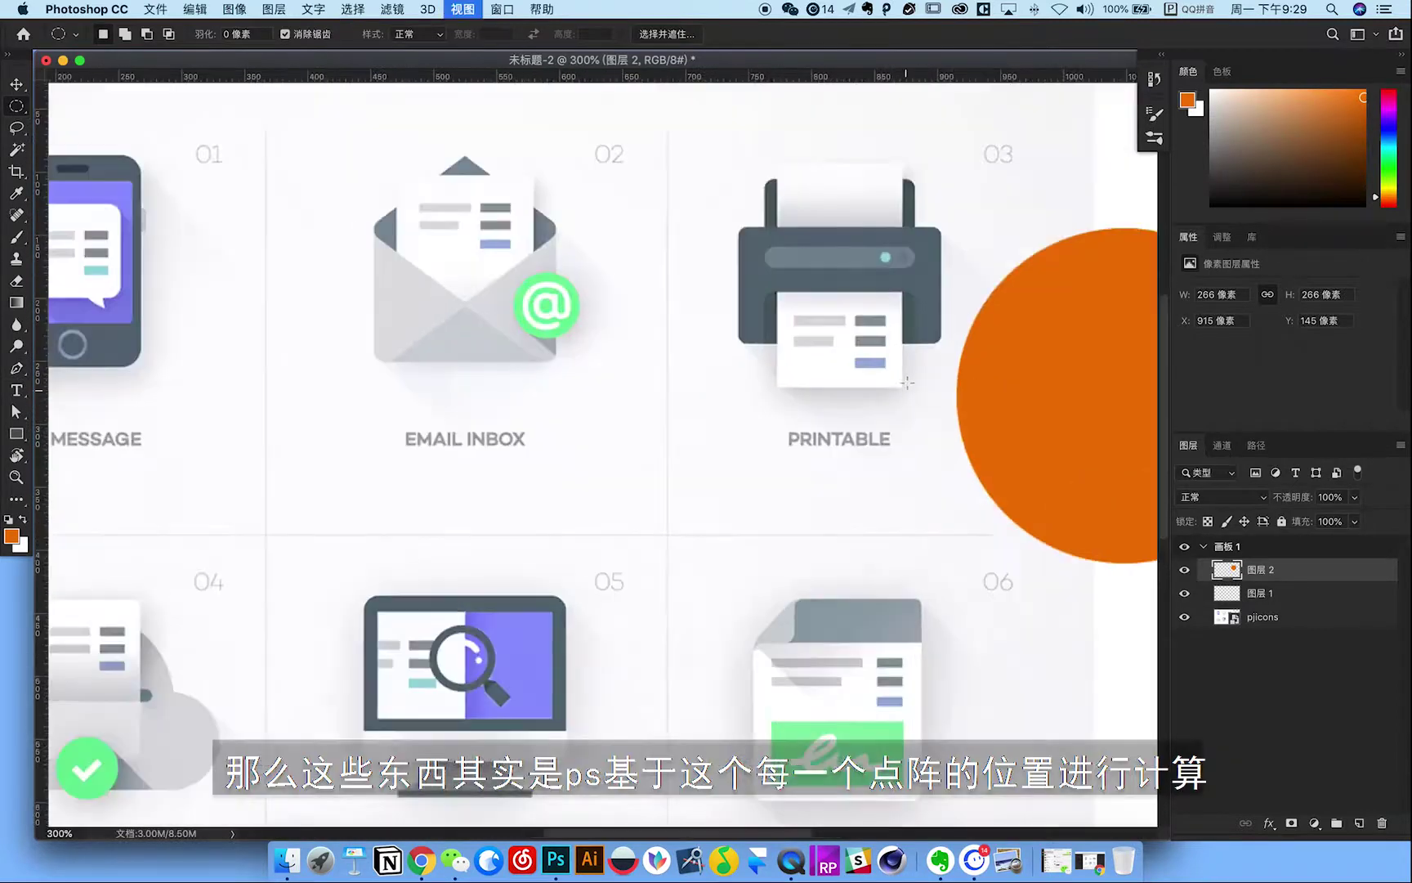
scroll(731, 425, right, 5)
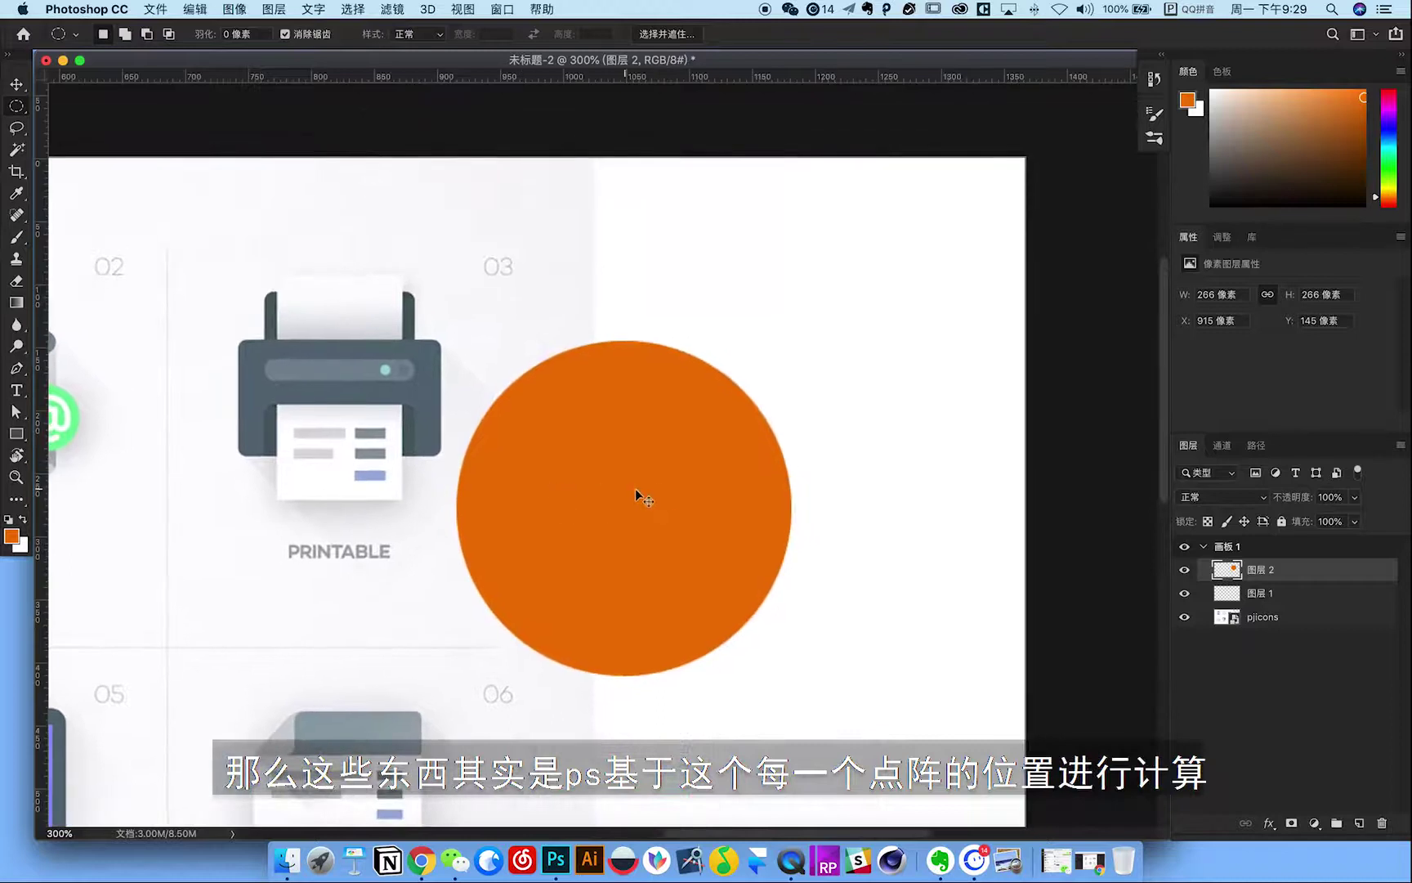
key(super+equal)
key(super+equal)
key(super+equal)
key(super+equal)
key(super+equal)
key(super+equal)
key(super+equal)
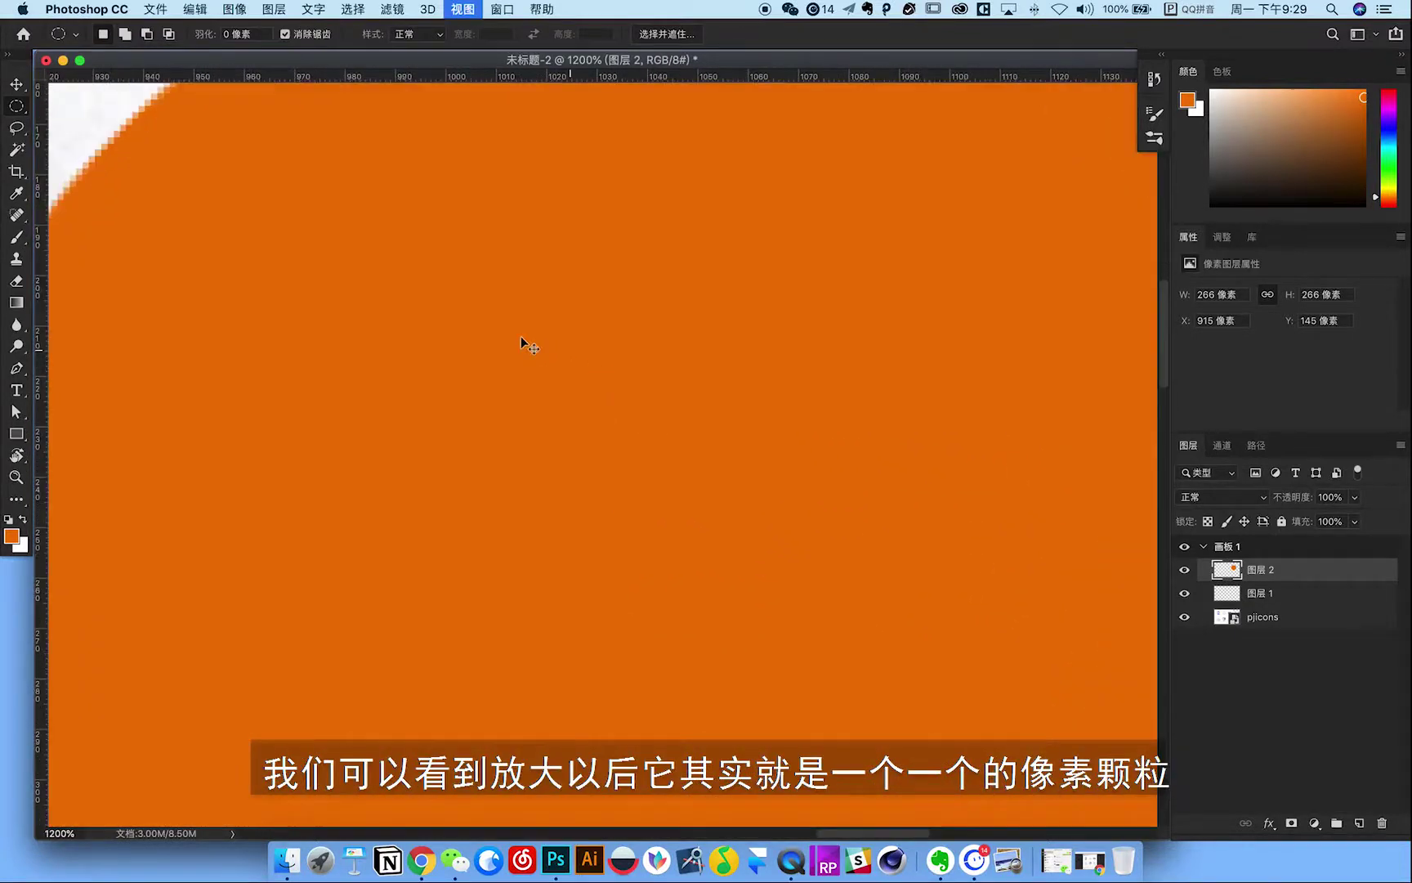
key(super+equal)
drag(546, 529, 591, 538)
scroll(590, 538, up, 2)
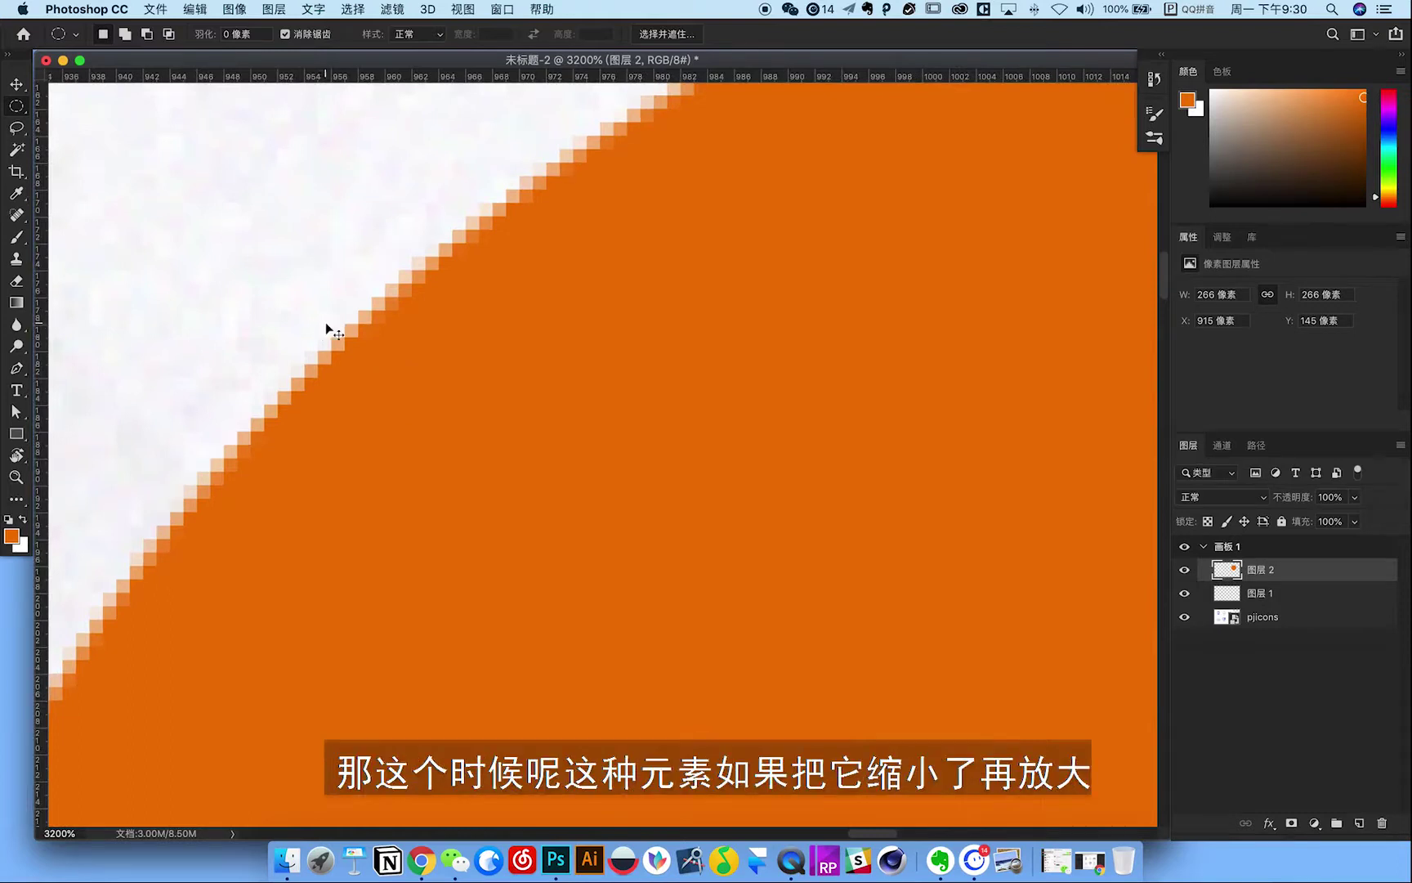
key(super+minus)
key(super+minus)
key(super+minus)
key(super+minus)
key(super+minus)
key(super+minus)
key(super+minus)
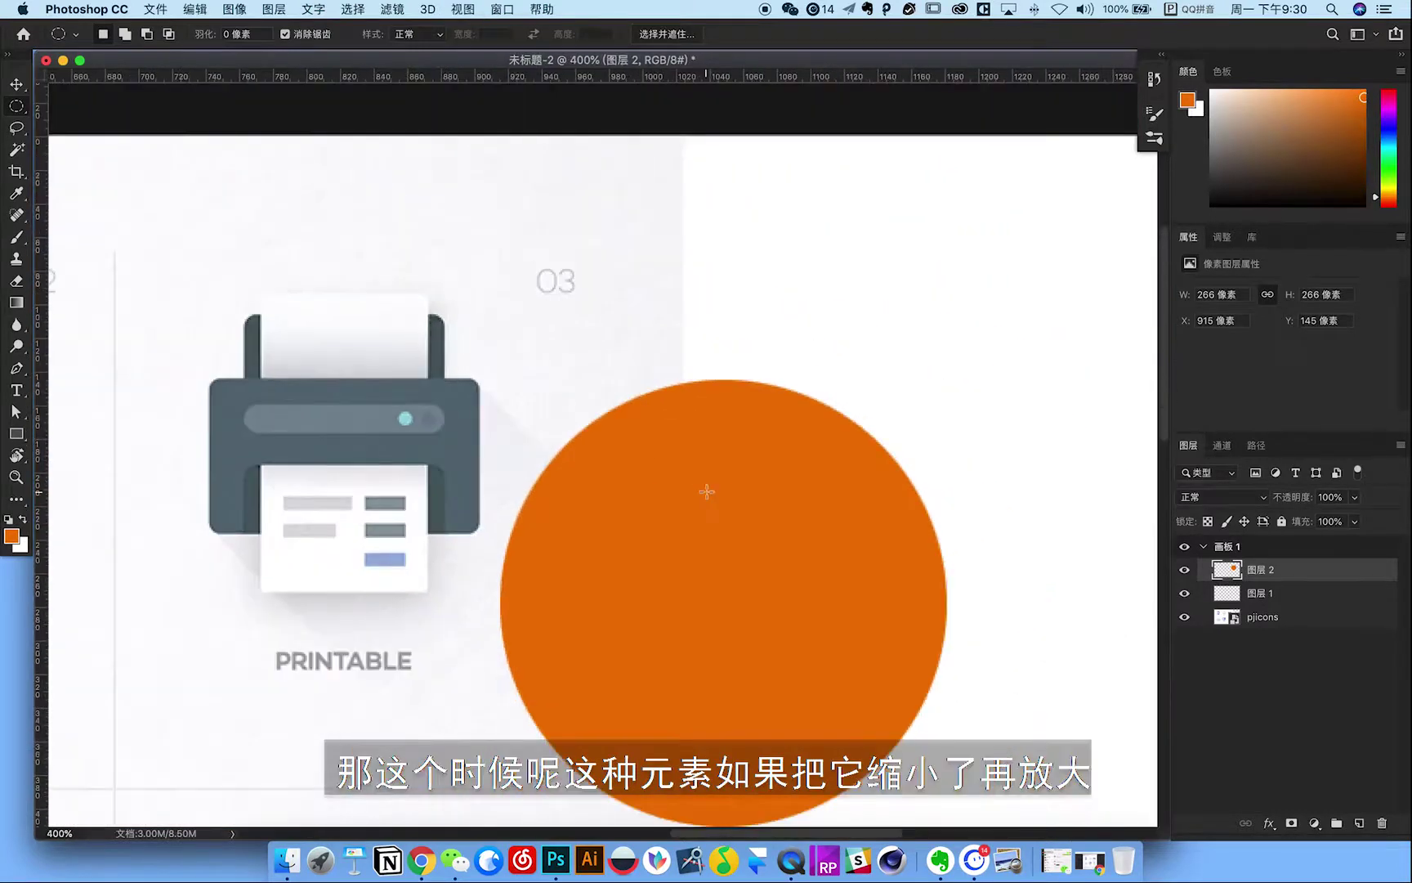
Shrink the orange circle to a dot, re-enlarge it blurry, then delete 图层 2.
key(super+t)
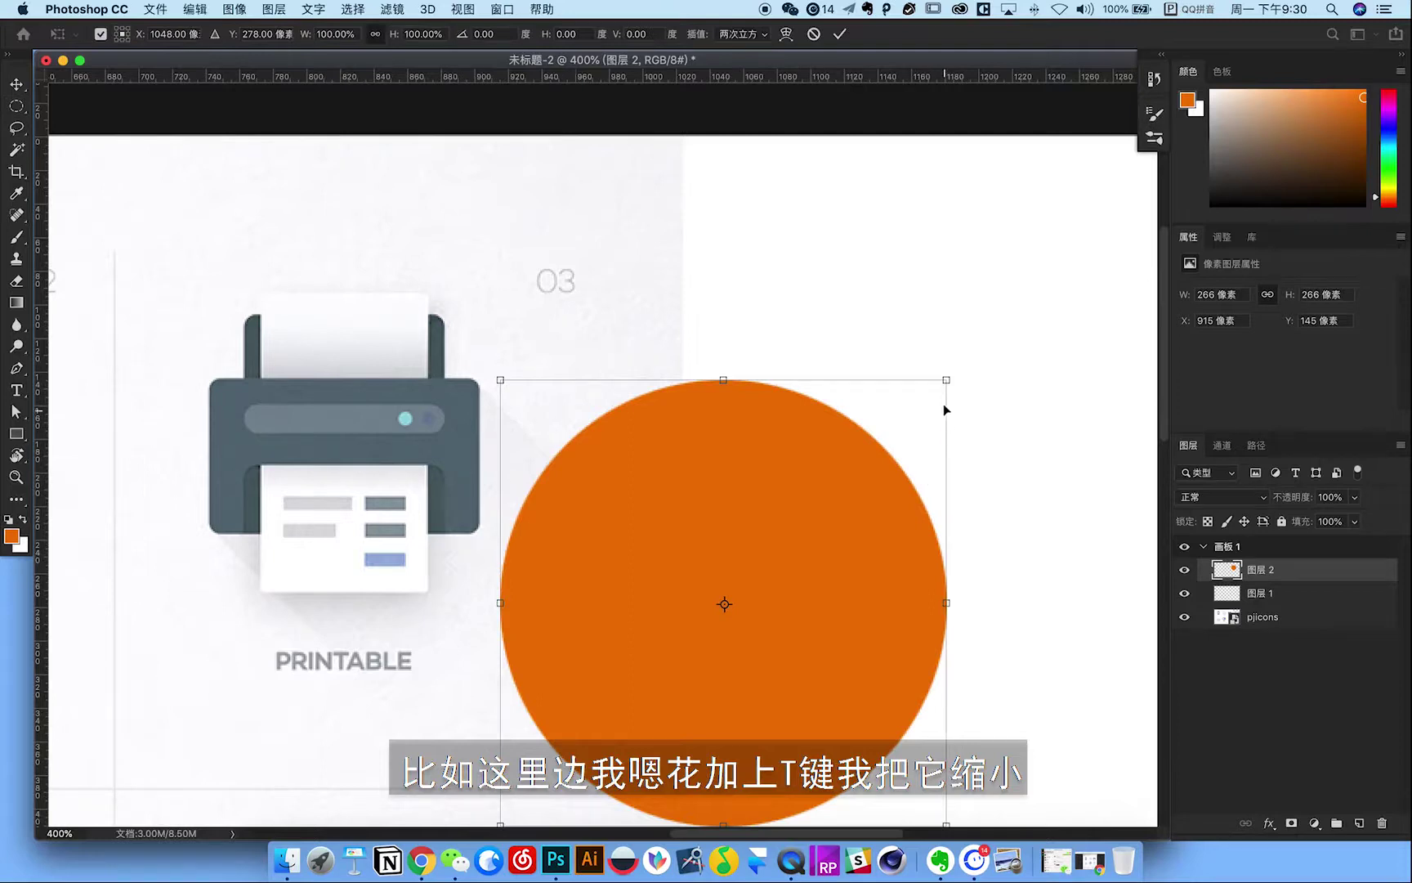
drag(946, 379, 735, 588)
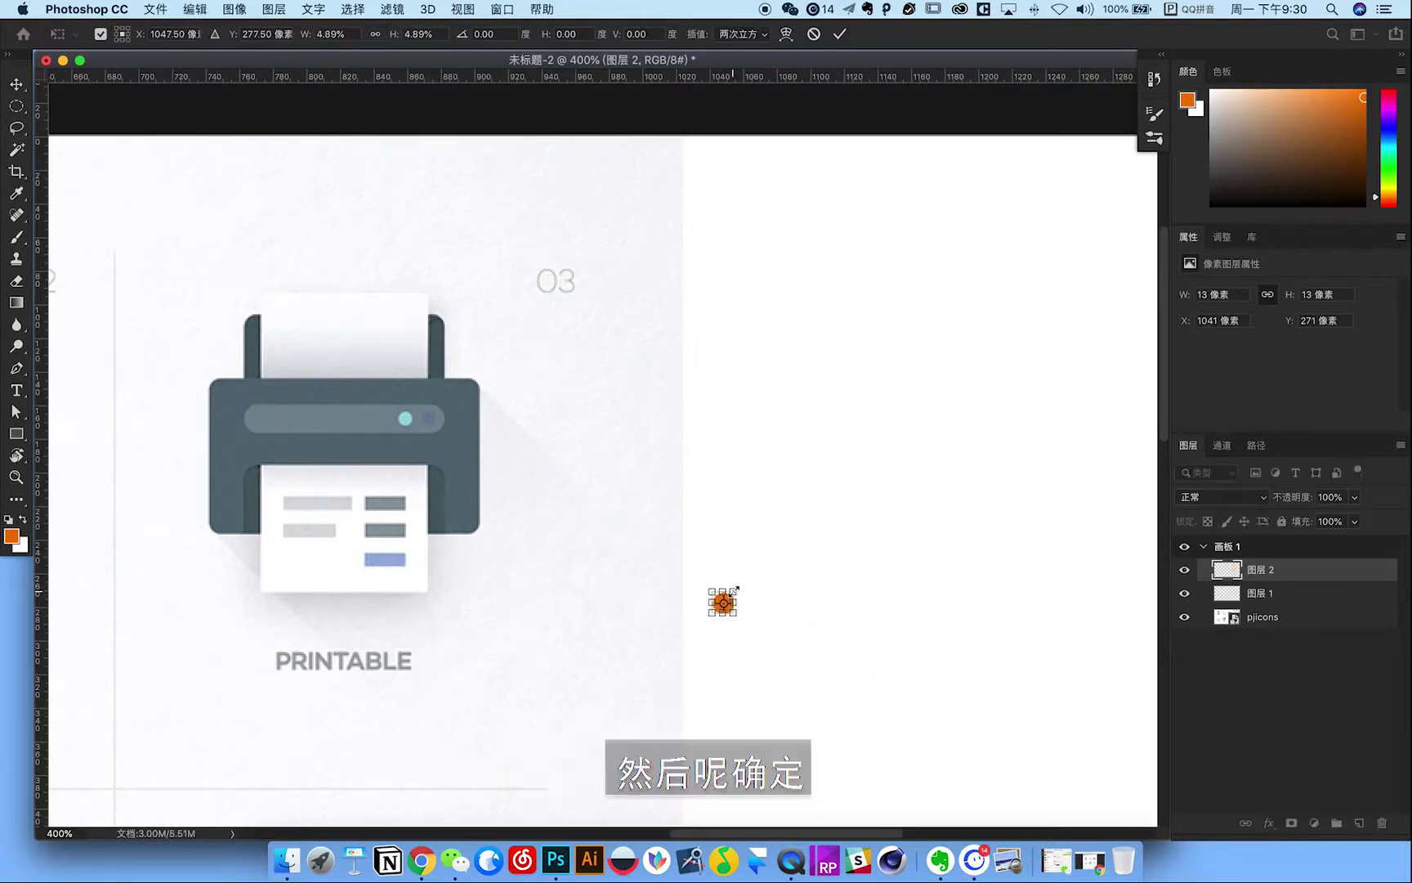
key(Return)
key(ctrl+t)
mouse_move(739, 583)
mouse_down()
mouse_move(905, 378)
mouse_move(1006, 358)
mouse_up()
key(Return)
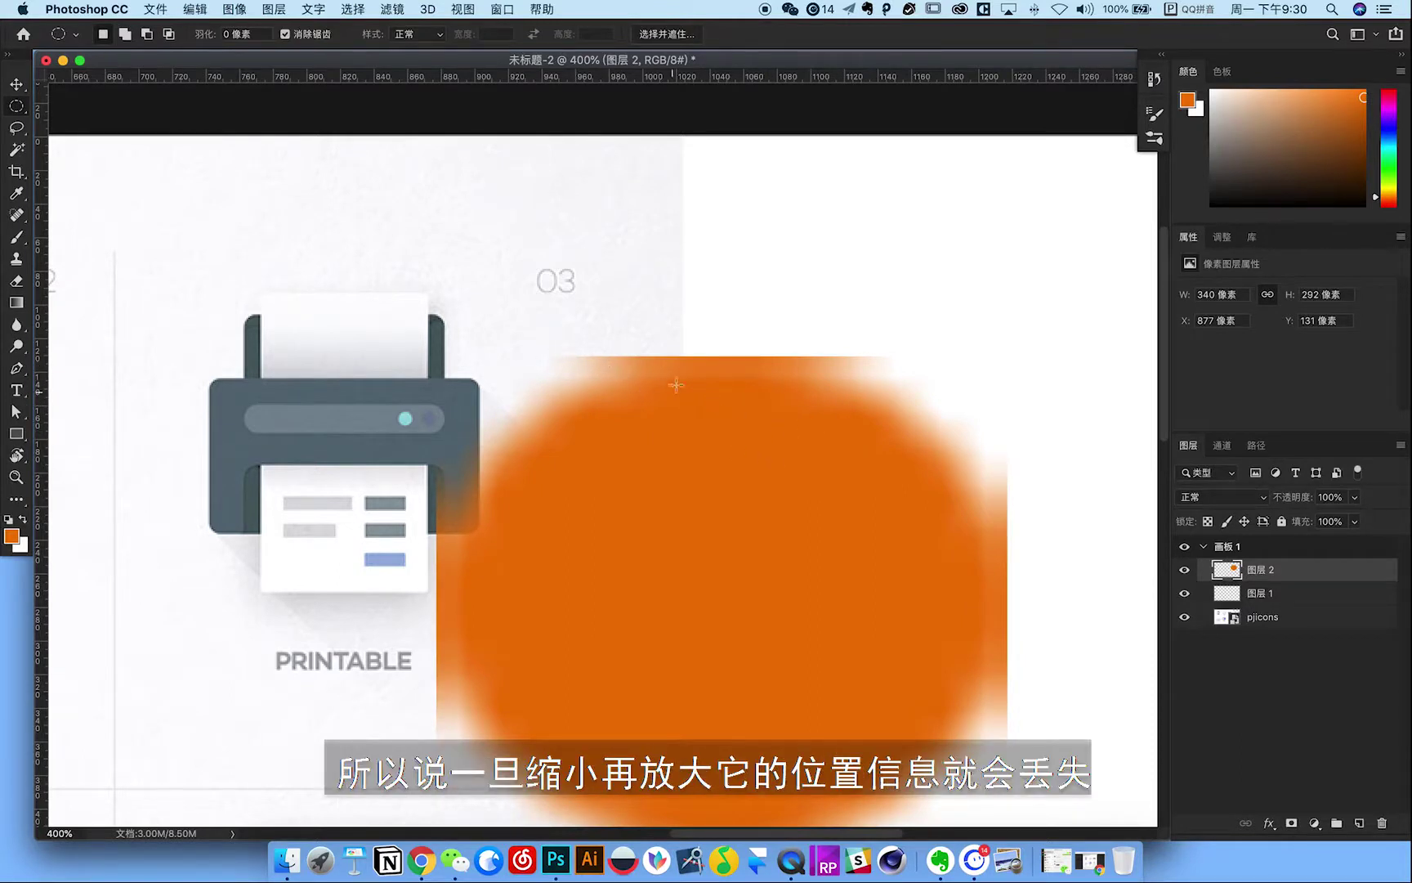
drag(1267, 572, 1382, 823)
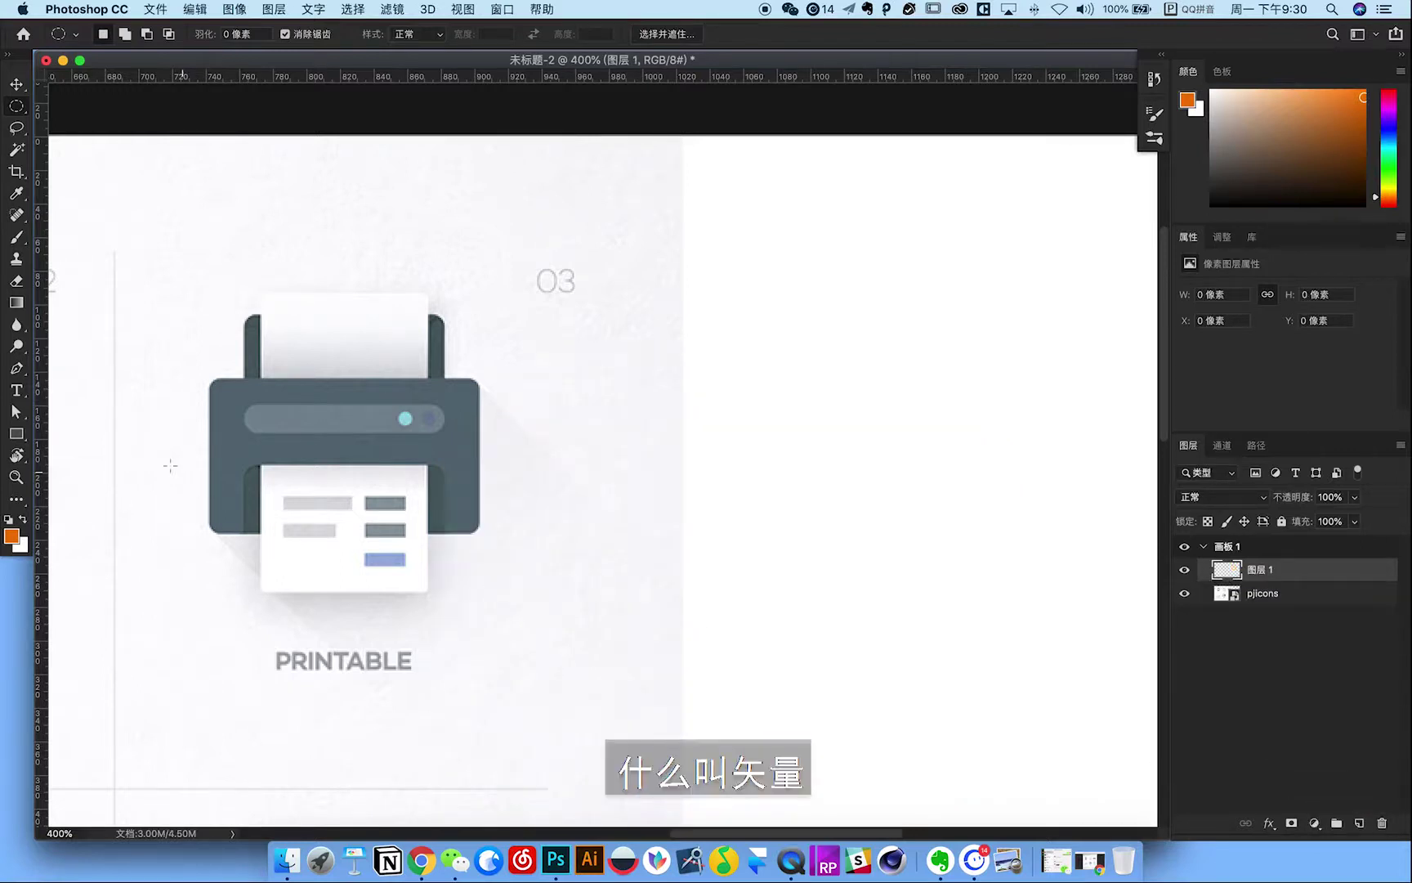
Draw a large orange Ellipse 1 circle shape beside the printer icon.
click(21, 434)
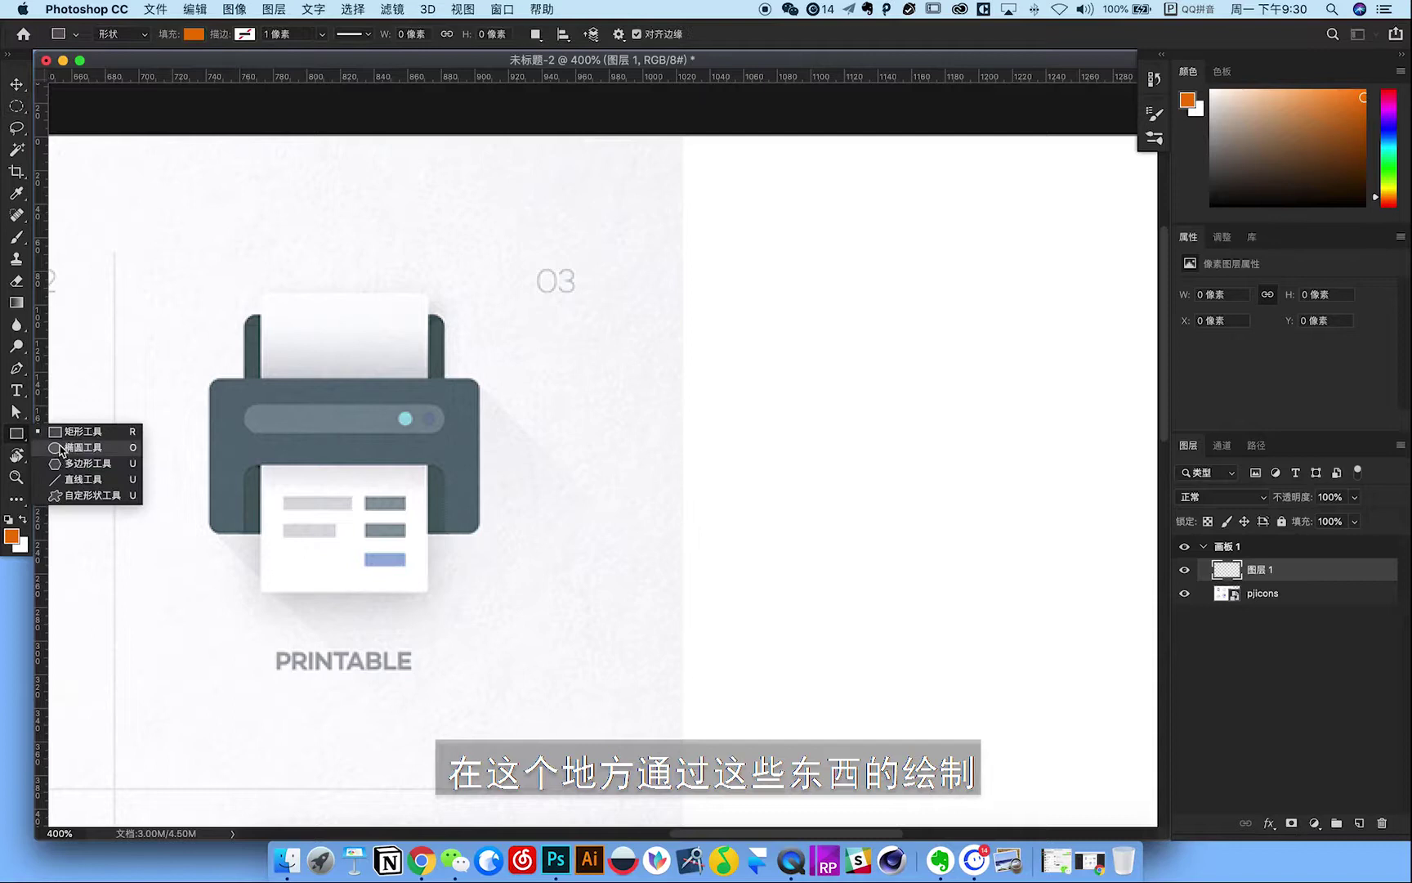
click(59, 447)
drag(548, 253, 923, 685)
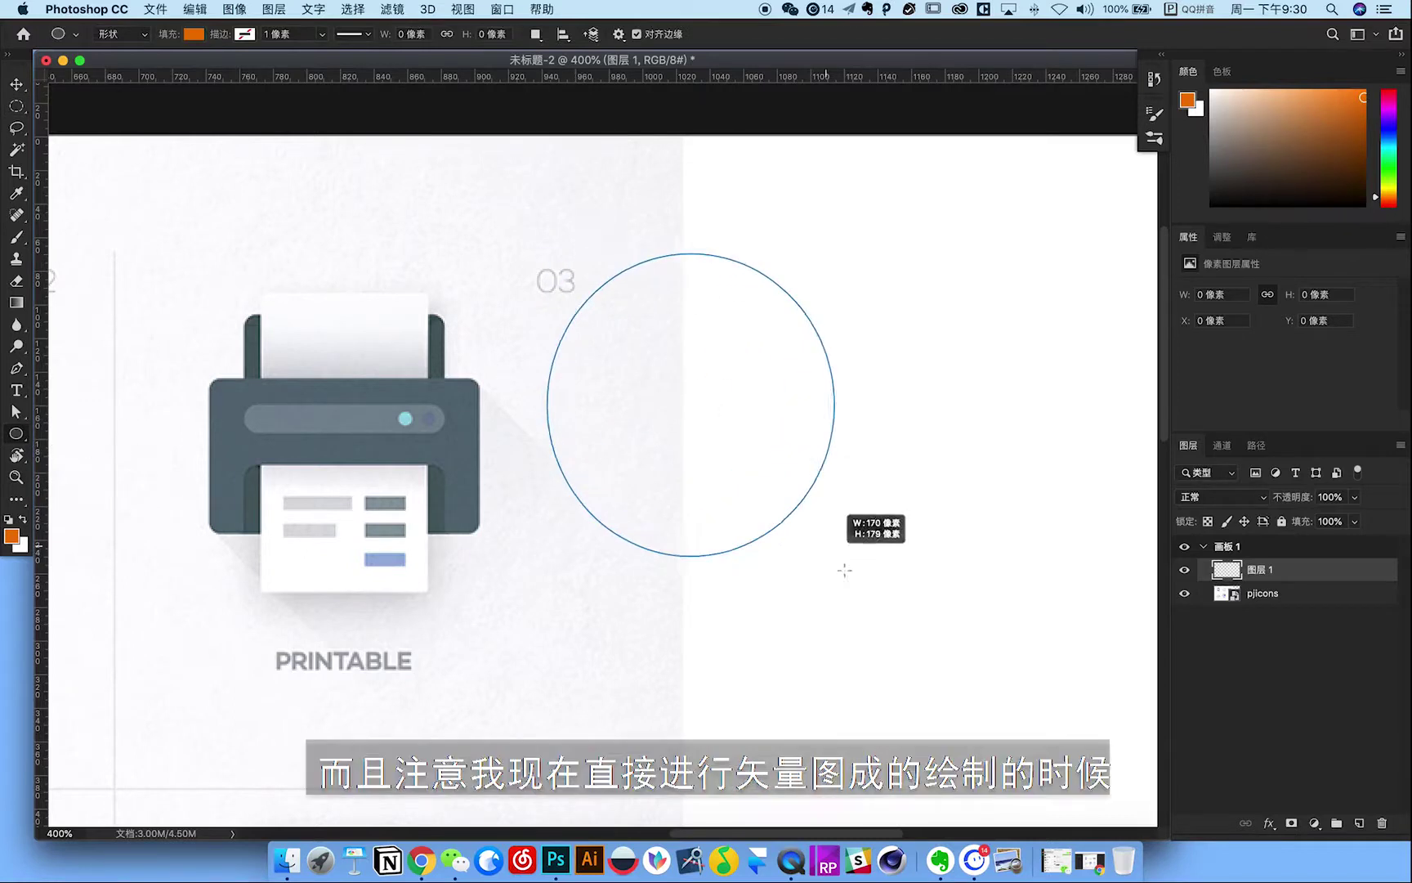
drag(924, 685, 958, 719)
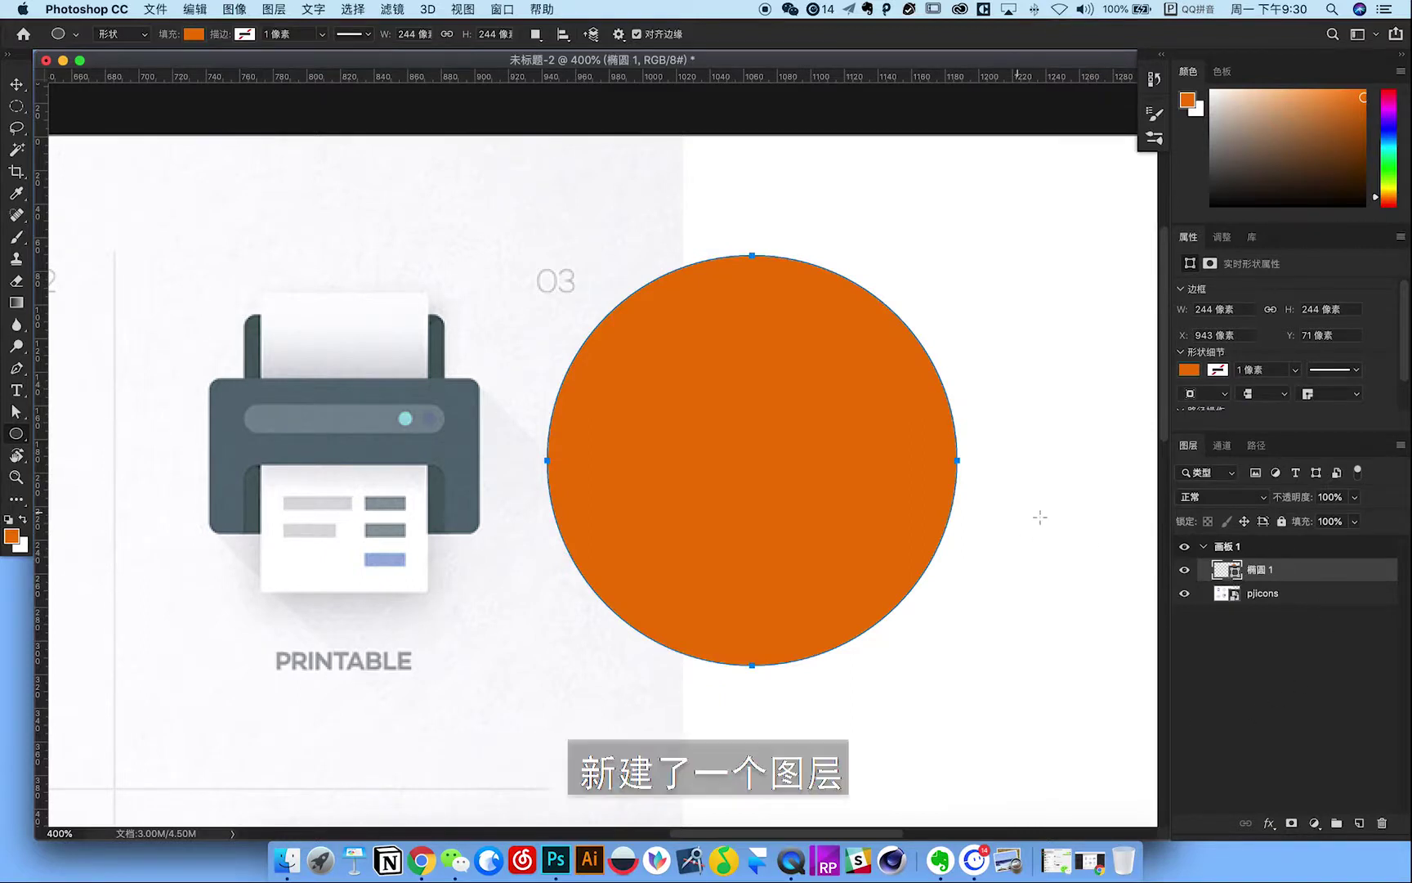
Shrink the vector circle to 39 px and enlarge it to 299 px, keeping crisp edges.
key(ctrl+t)
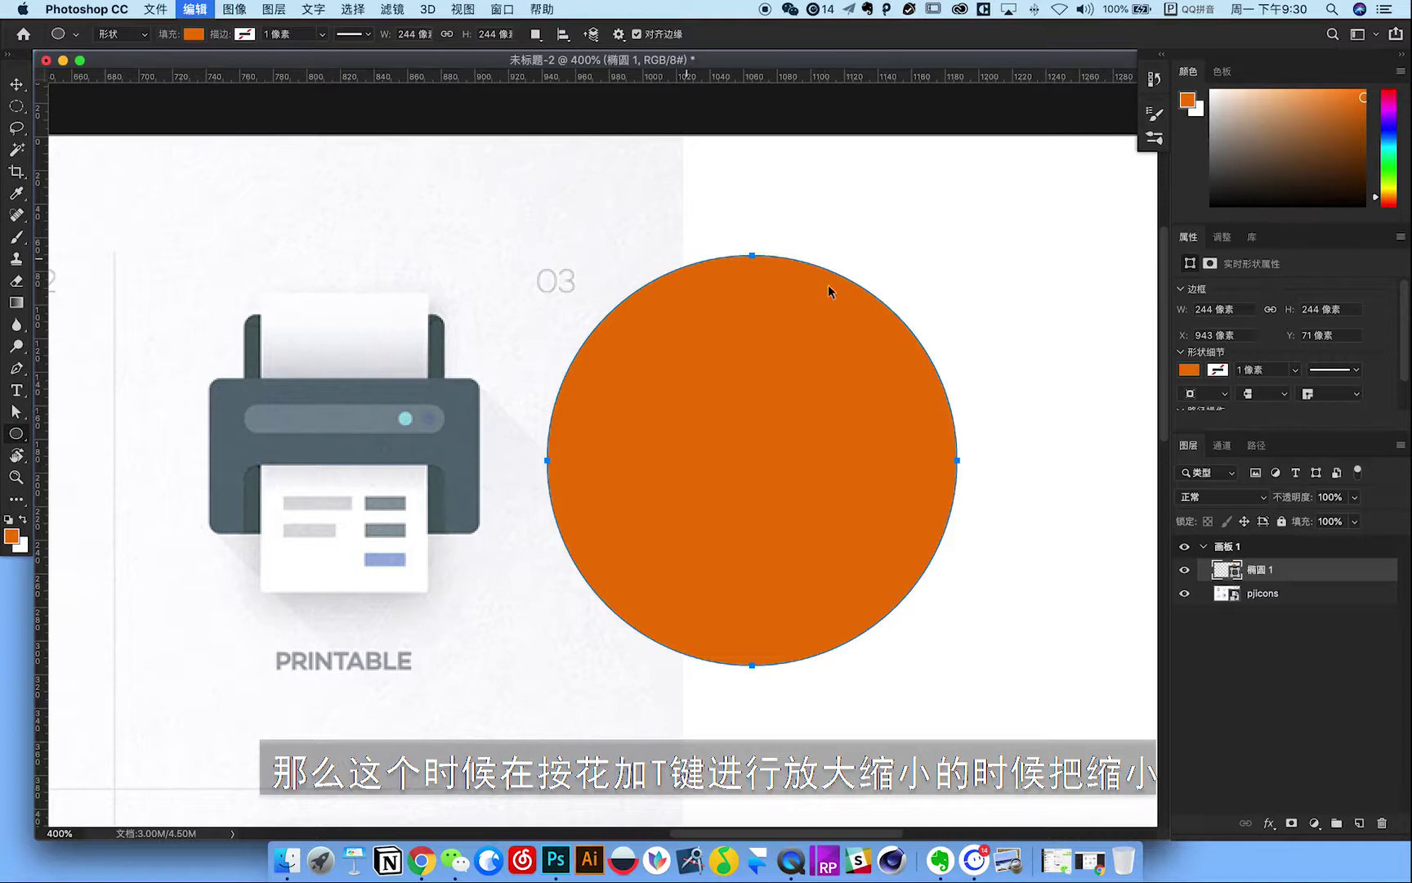
mouse_move(955, 259)
mouse_down()
mouse_move(791, 397)
mouse_move(786, 428)
mouse_up()
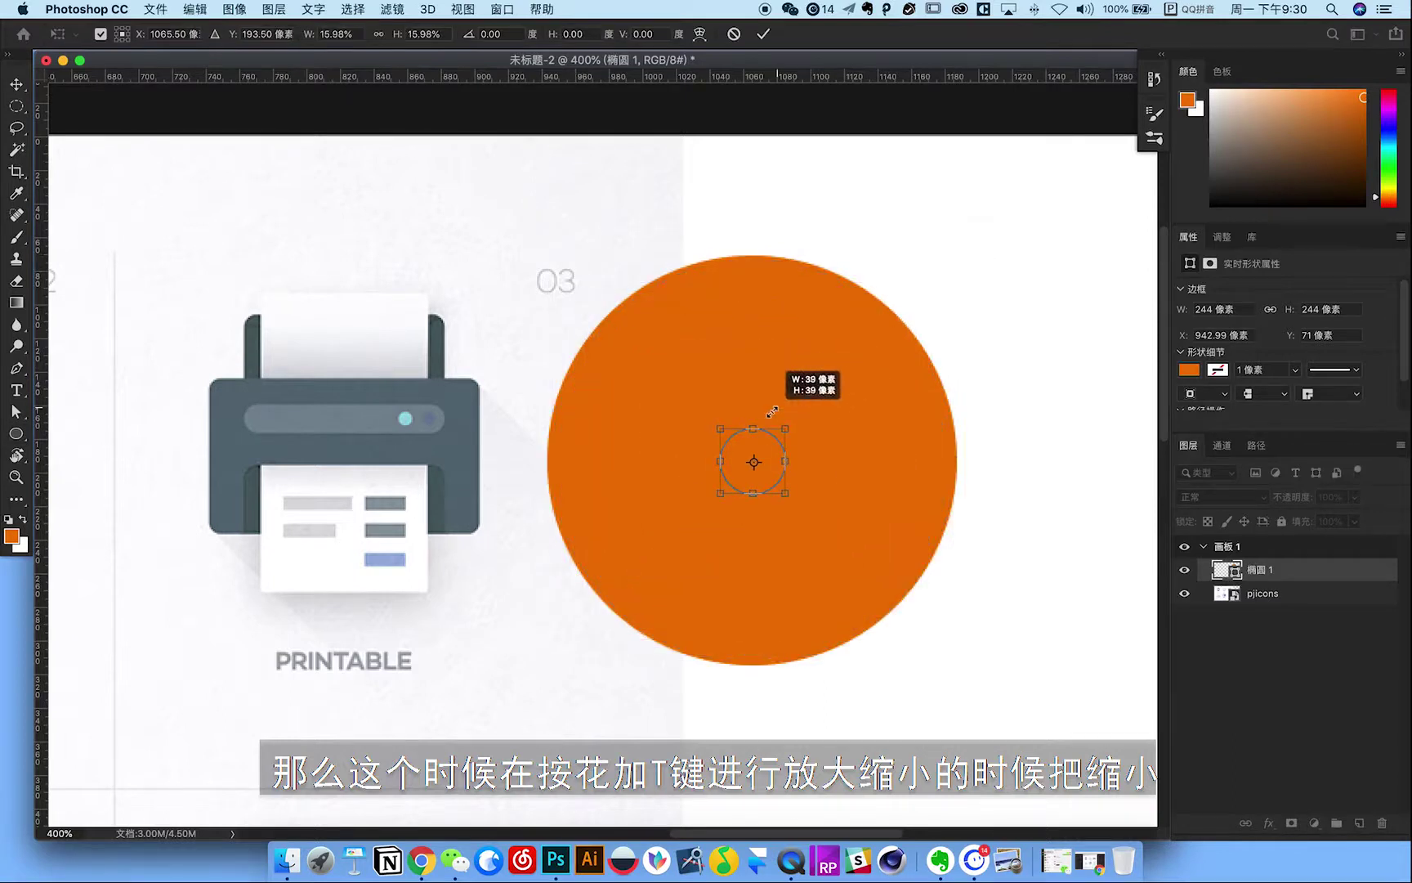
key(Return)
key(ctrl+t)
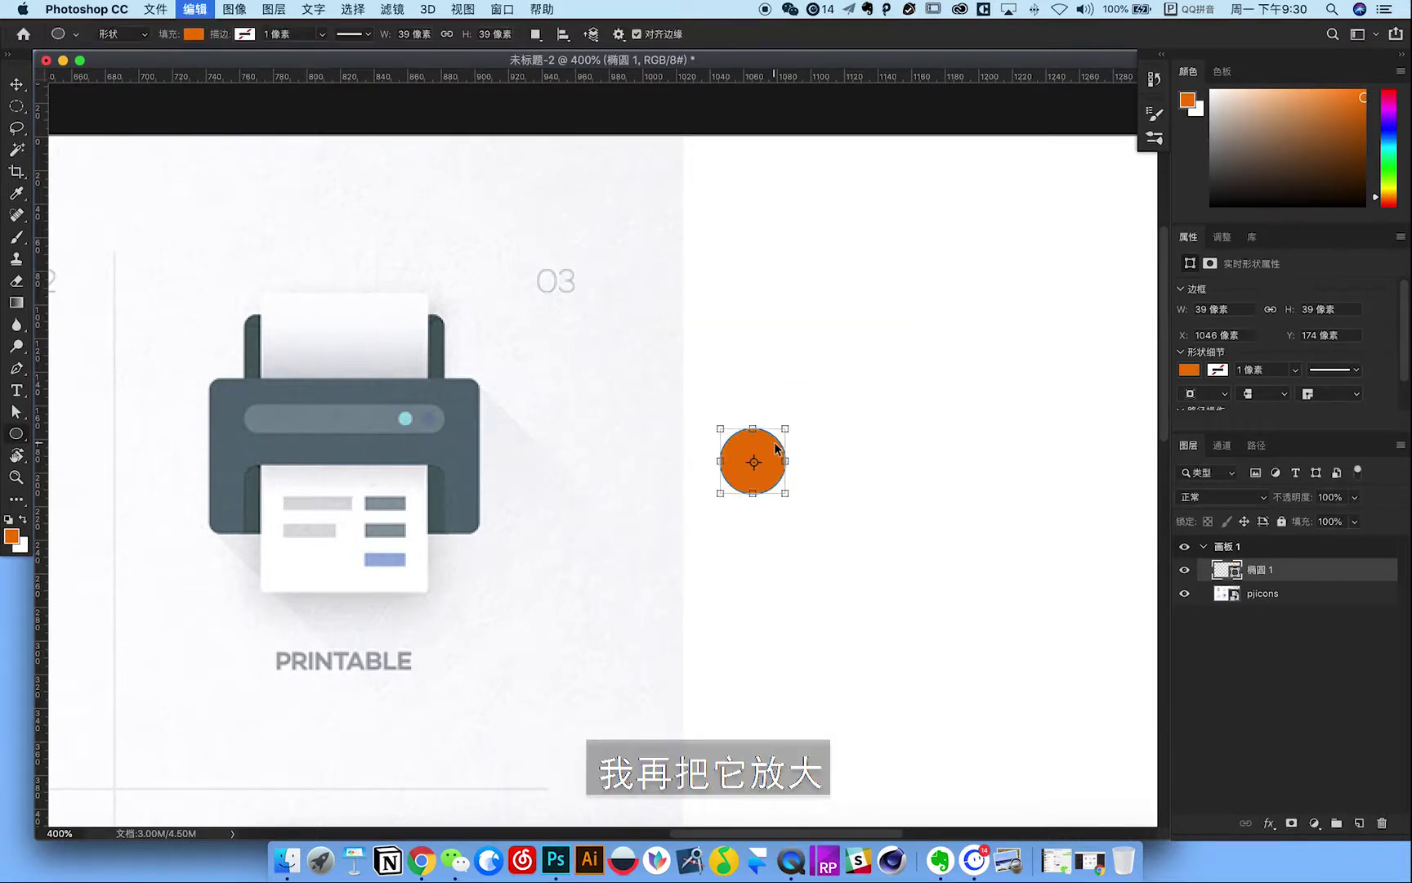
drag(786, 428, 1031, 231)
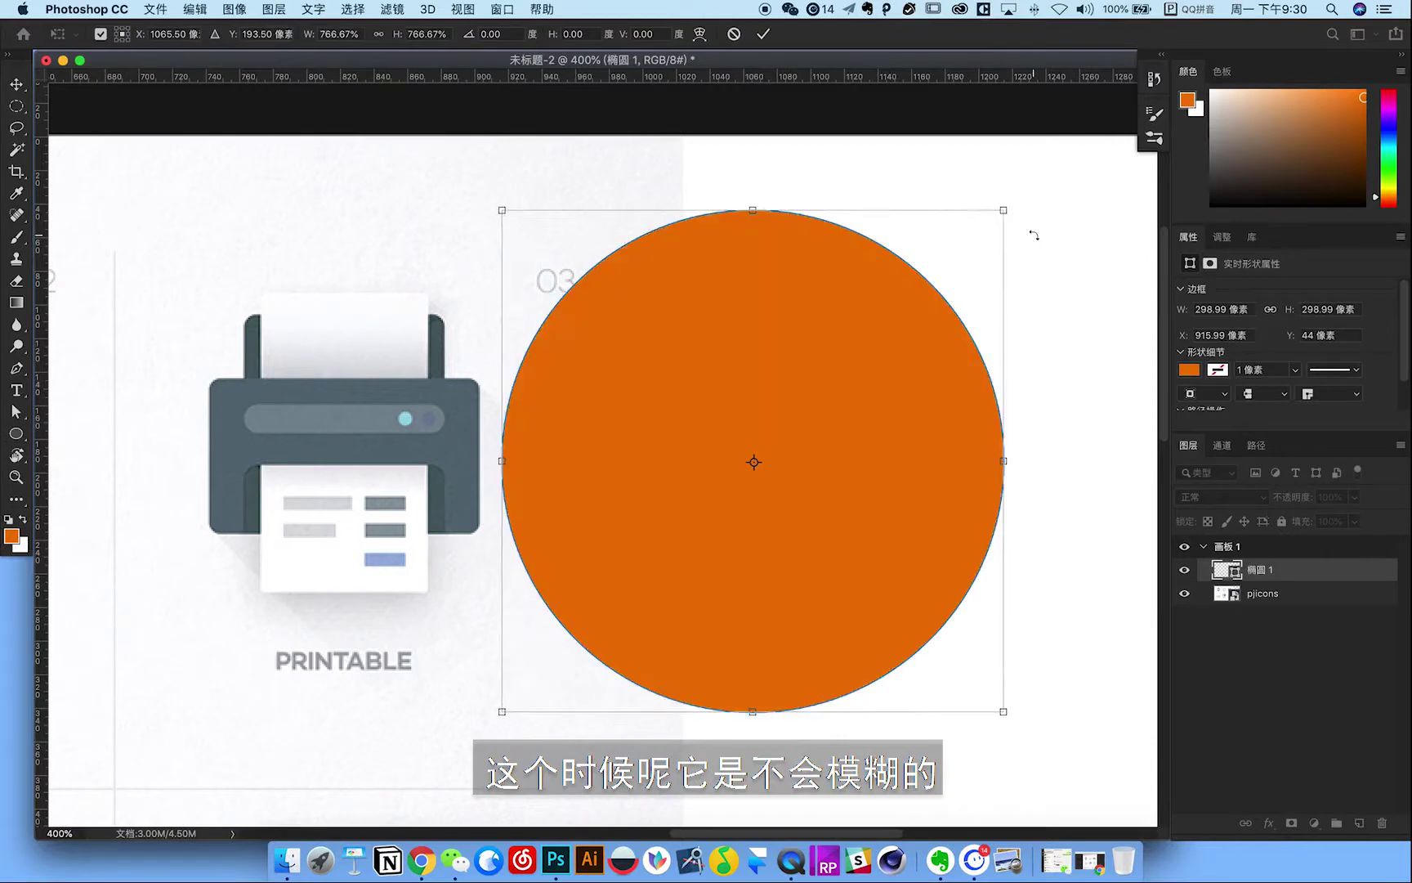
key(Return)
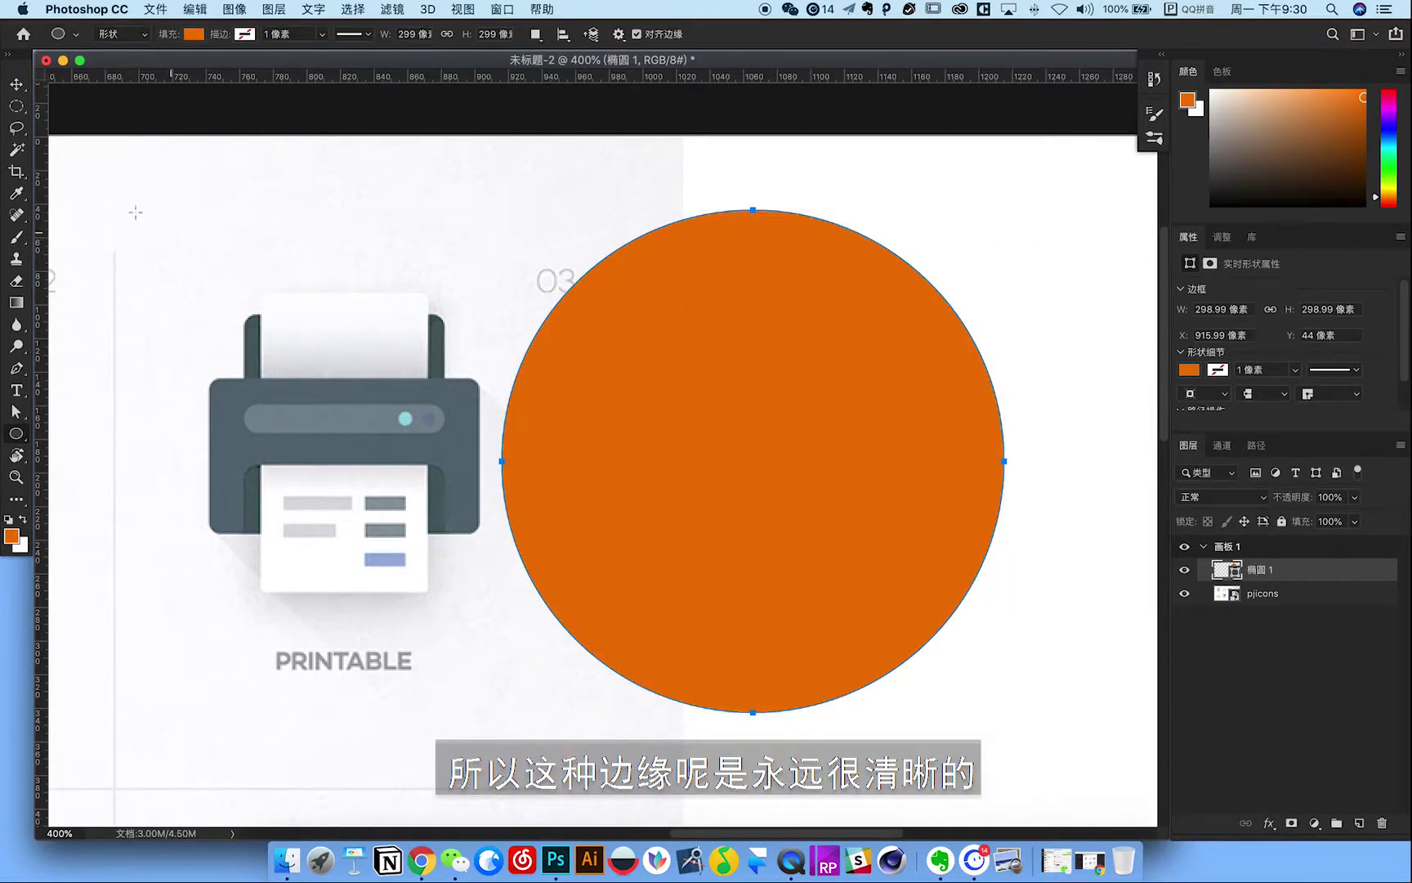
click(25, 87)
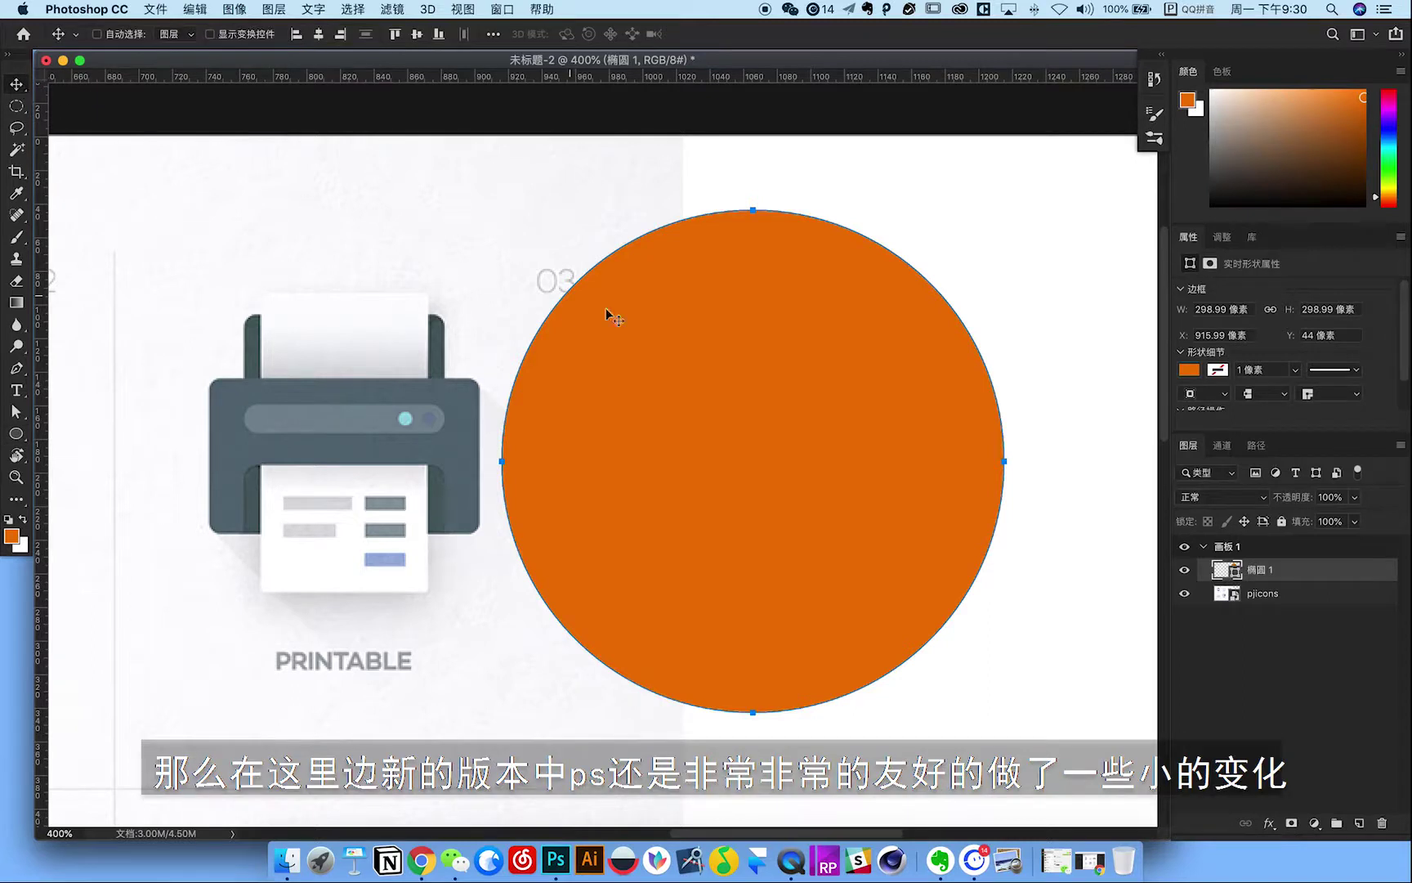
Move the orange circle and scale it proportionally down to 173 px from its corner.
mouse_move(733, 328)
mouse_down()
mouse_move(758, 412)
mouse_move(785, 378)
mouse_move(790, 502)
mouse_up()
key(super+minus)
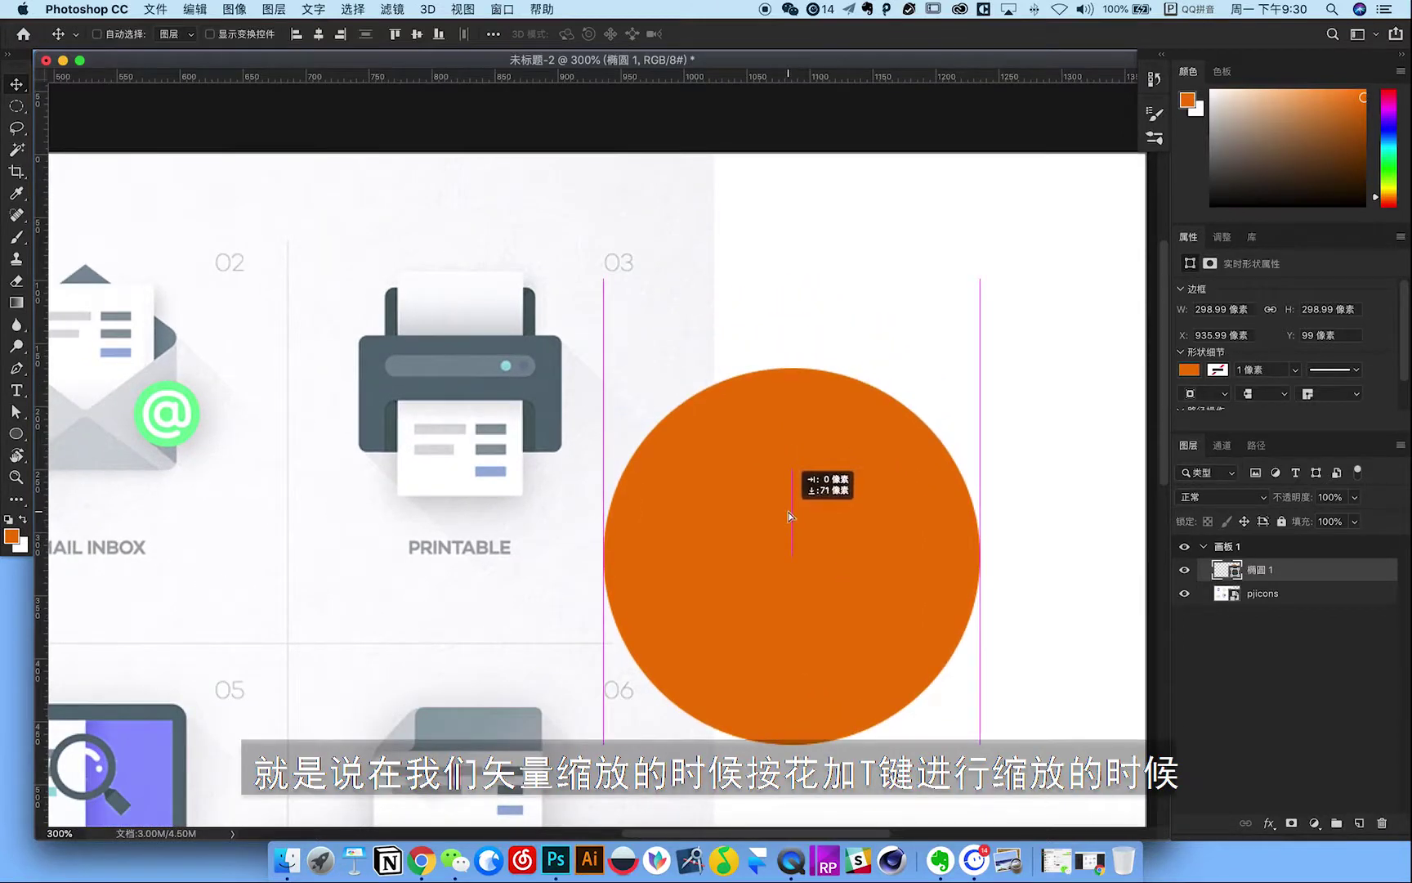
key(super+t)
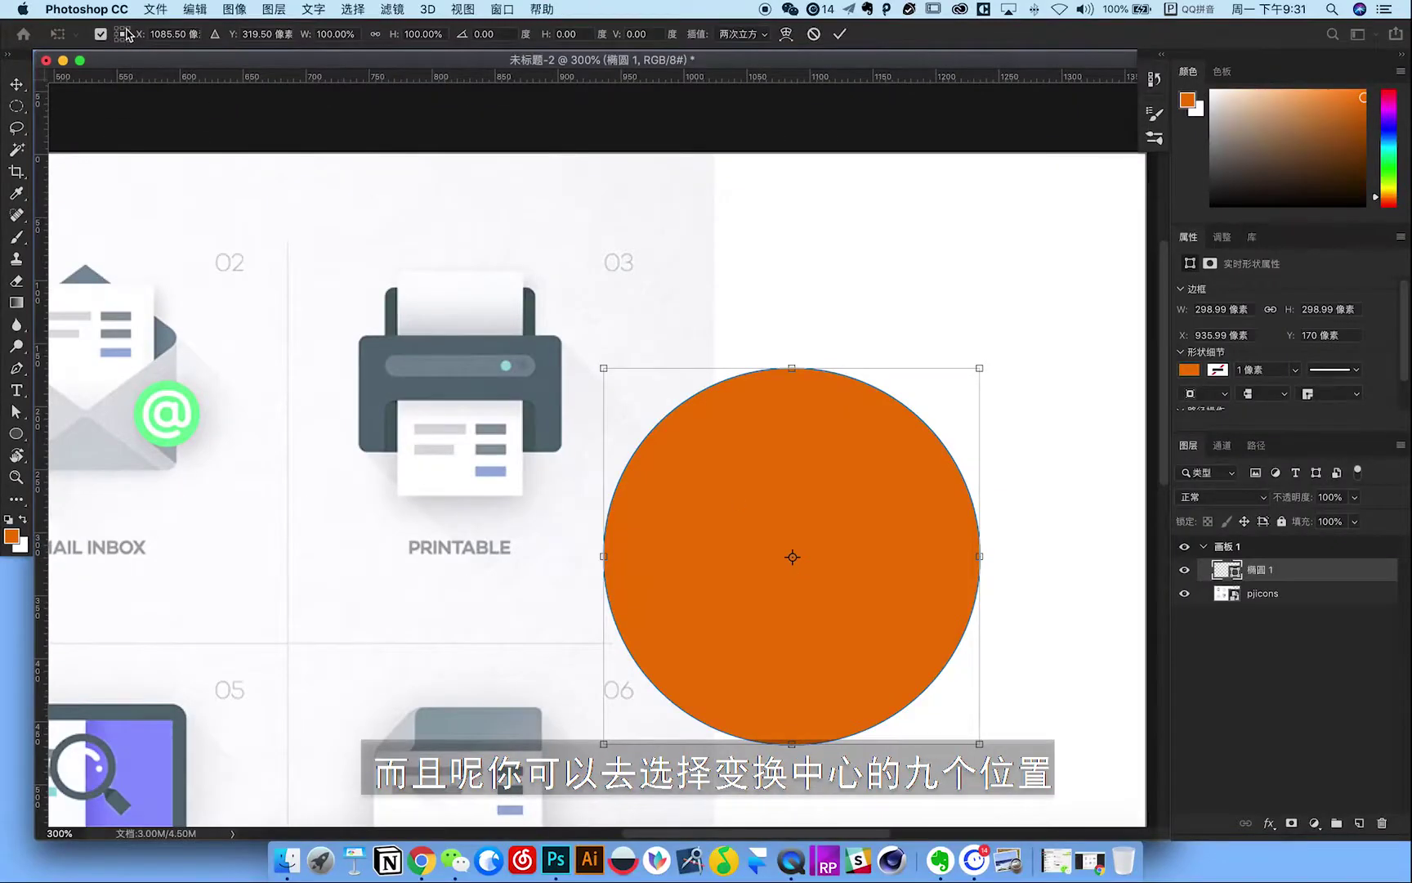
click(127, 28)
click(126, 34)
click(117, 38)
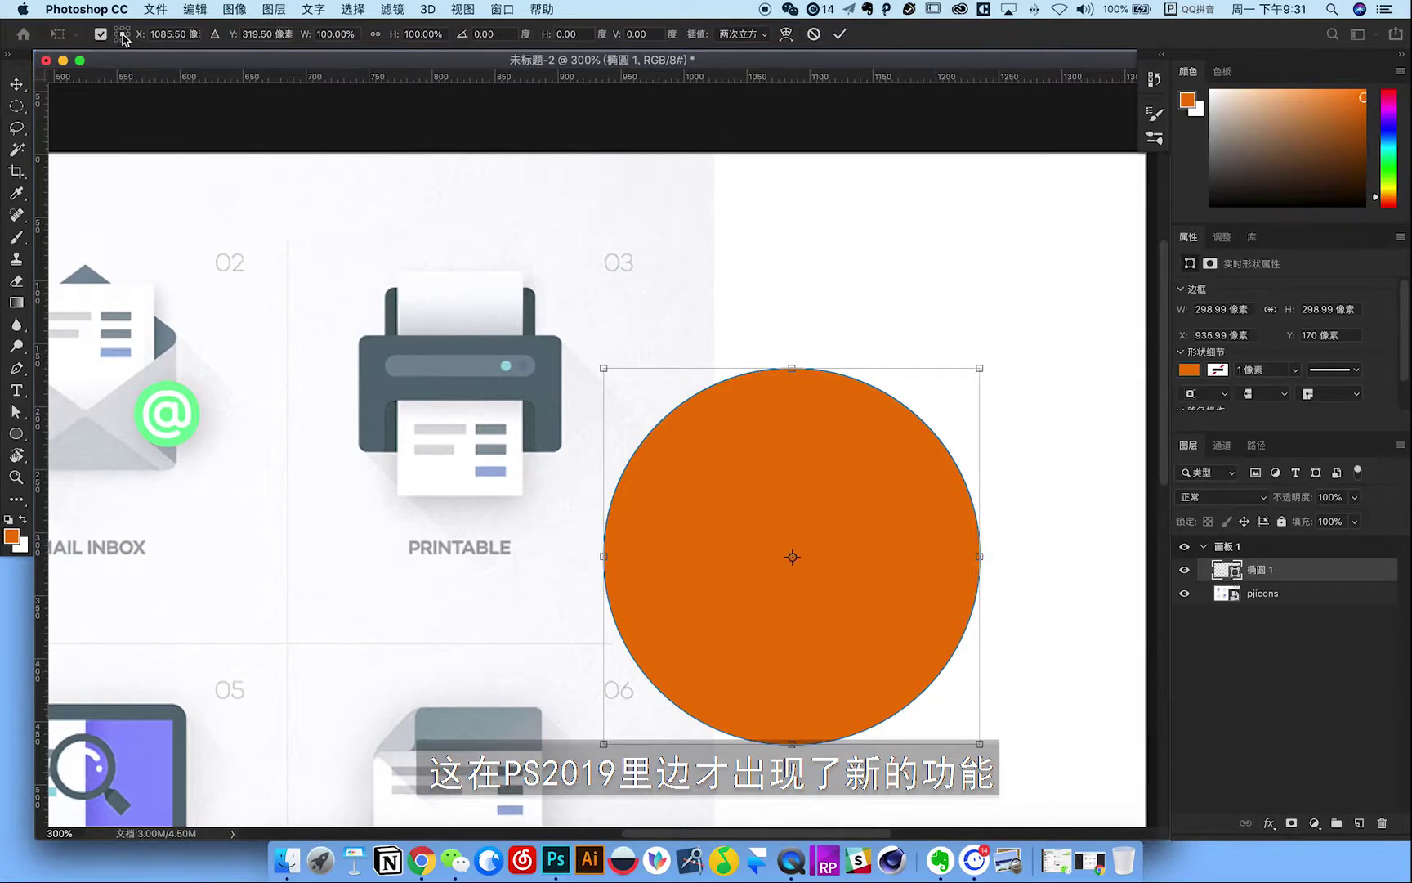
click(100, 35)
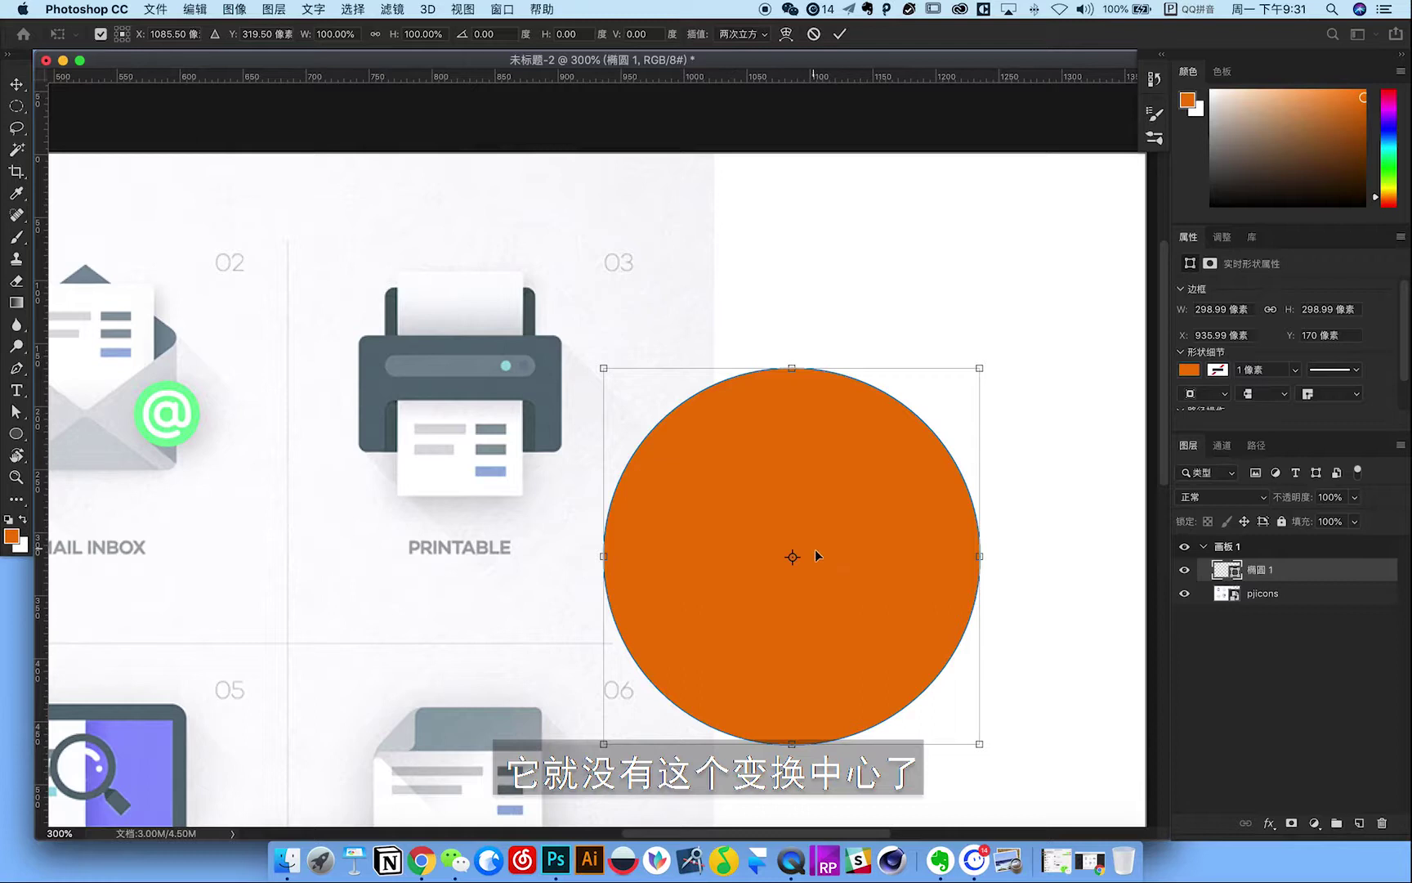
click(101, 35)
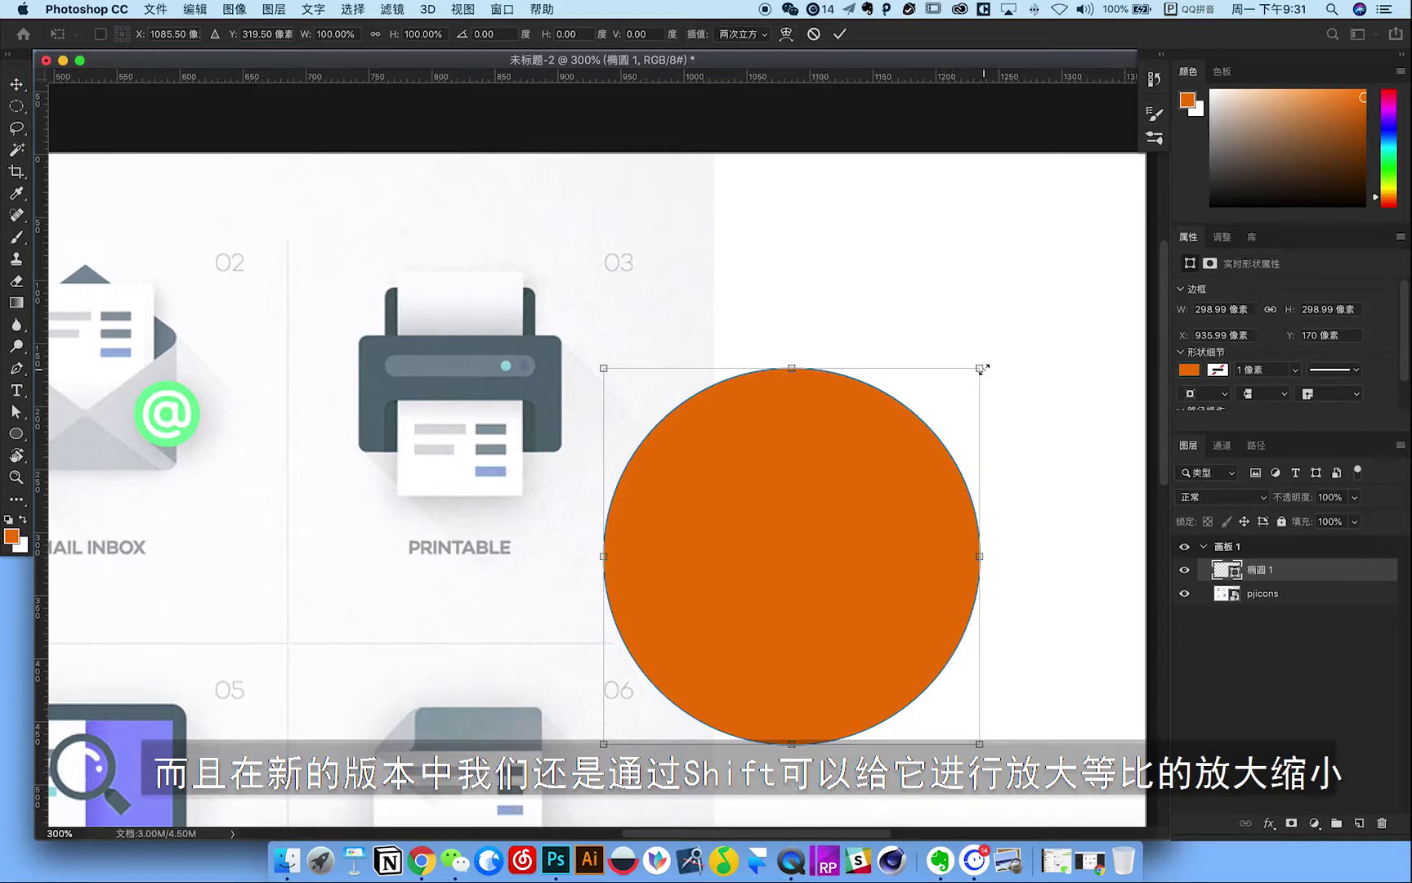
mouse_move(981, 370)
mouse_down()
mouse_move(807, 557)
mouse_move(1004, 368)
mouse_move(842, 542)
mouse_up()
key(Return)
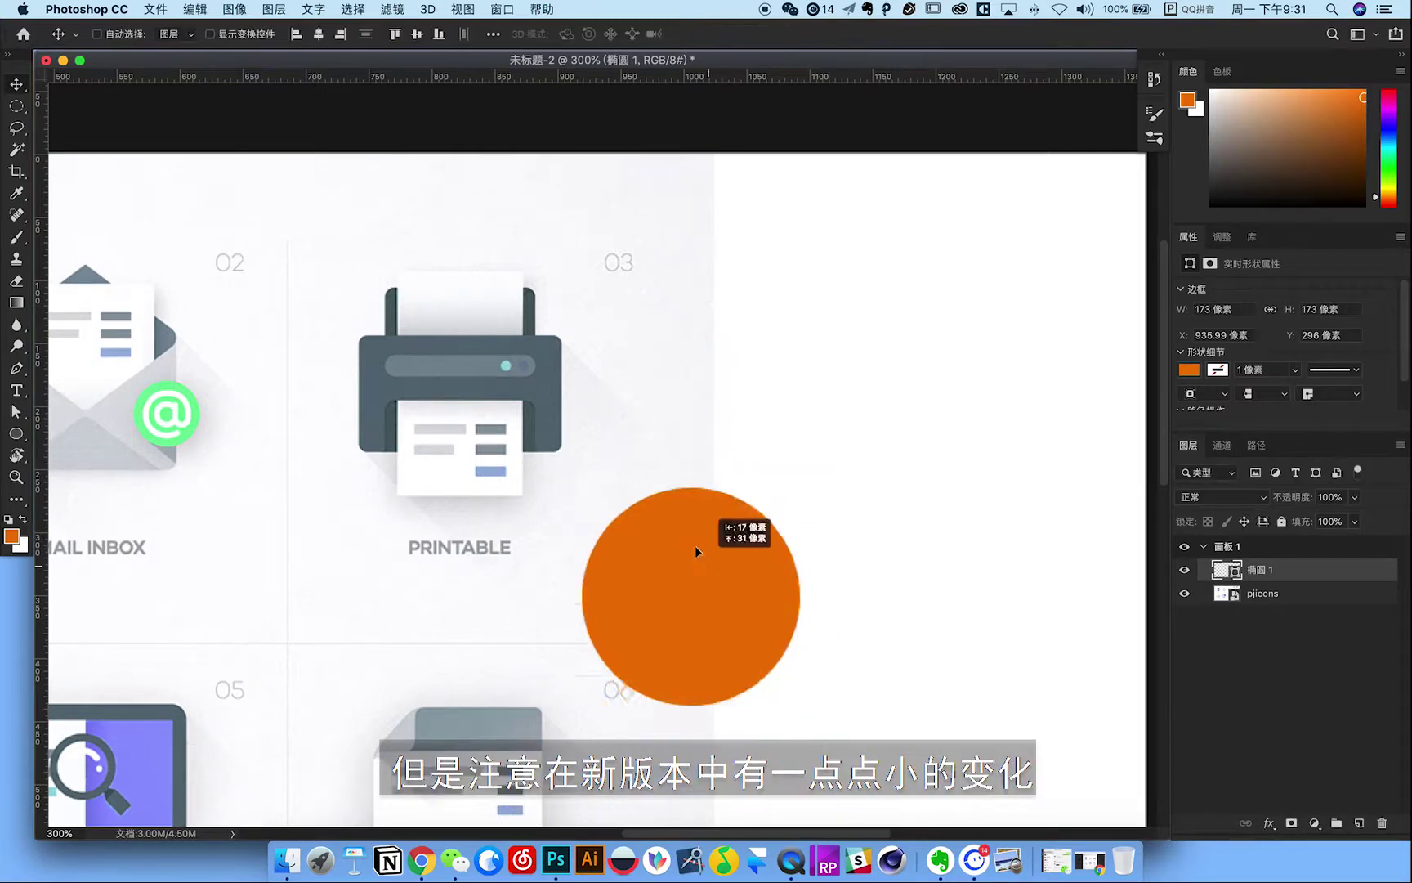
Move the orange circle onto blank canvas and hide the Ellipse 1 layer.
drag(768, 580, 638, 458)
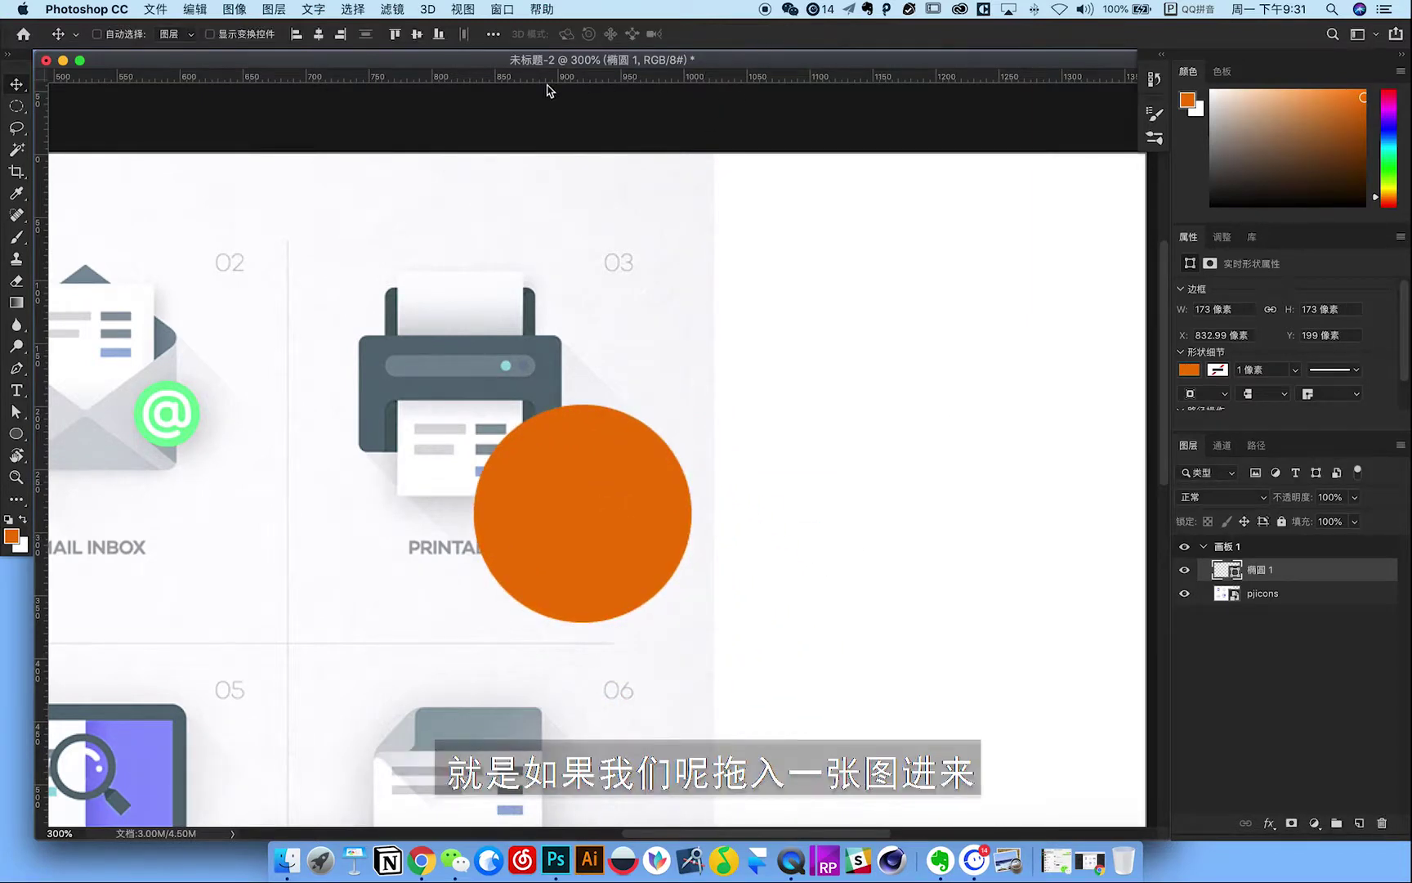
key(ctrl+h)
drag(532, 488, 777, 510)
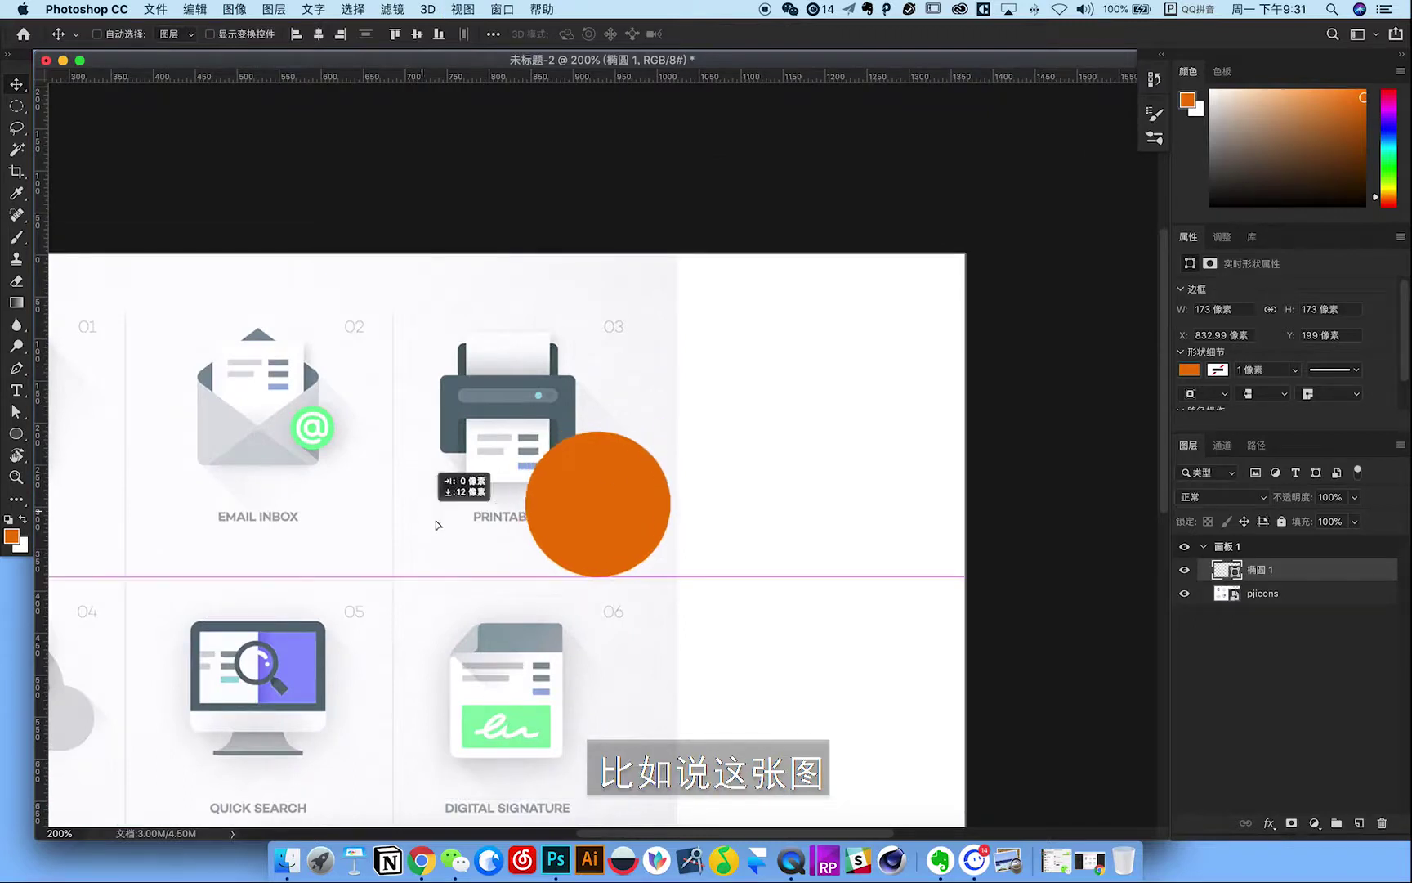
click(1184, 570)
click(1184, 570)
key(super+minus)
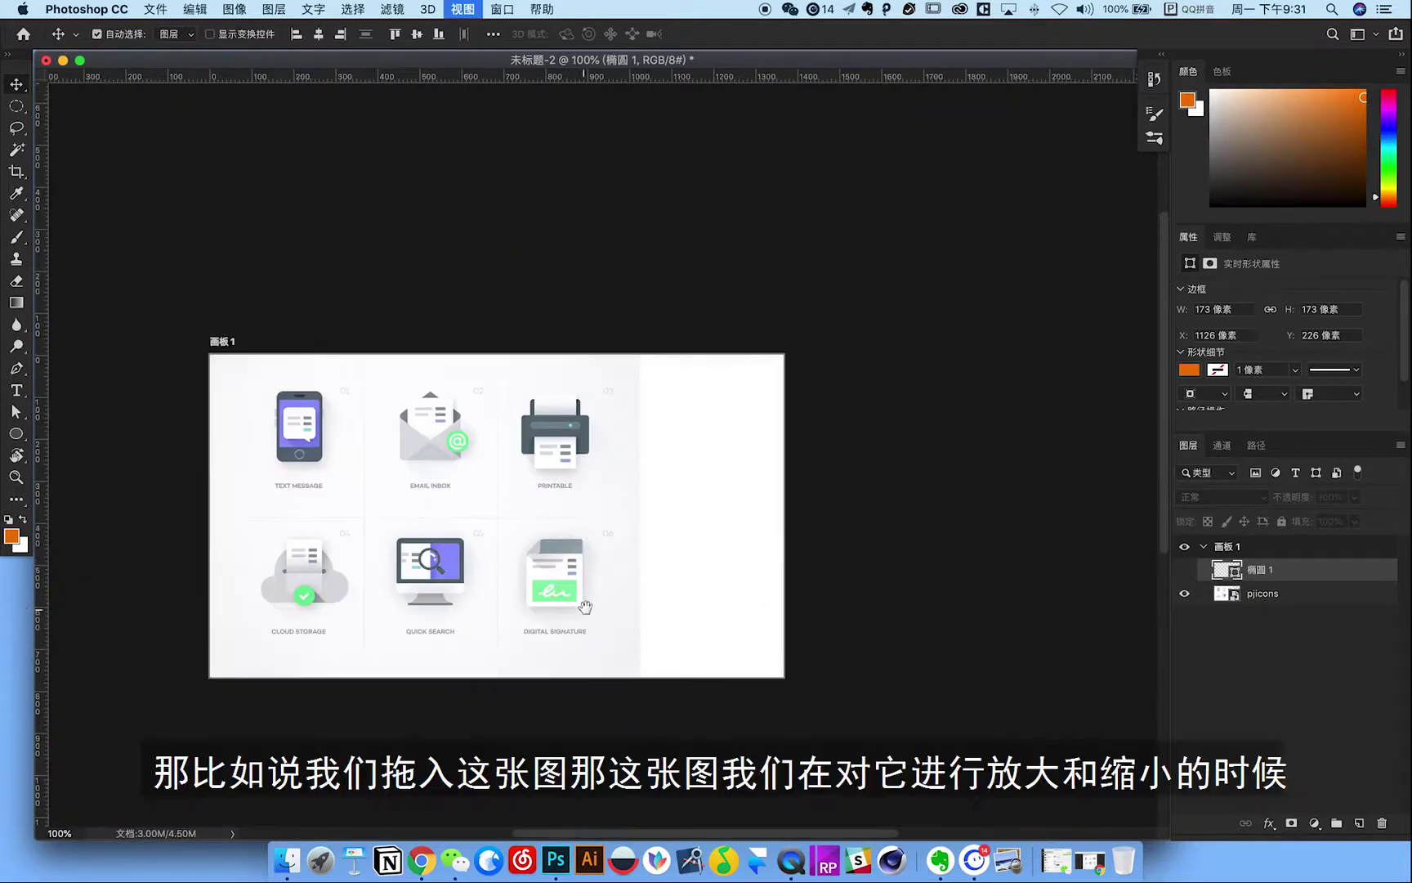
drag(585, 606, 778, 607)
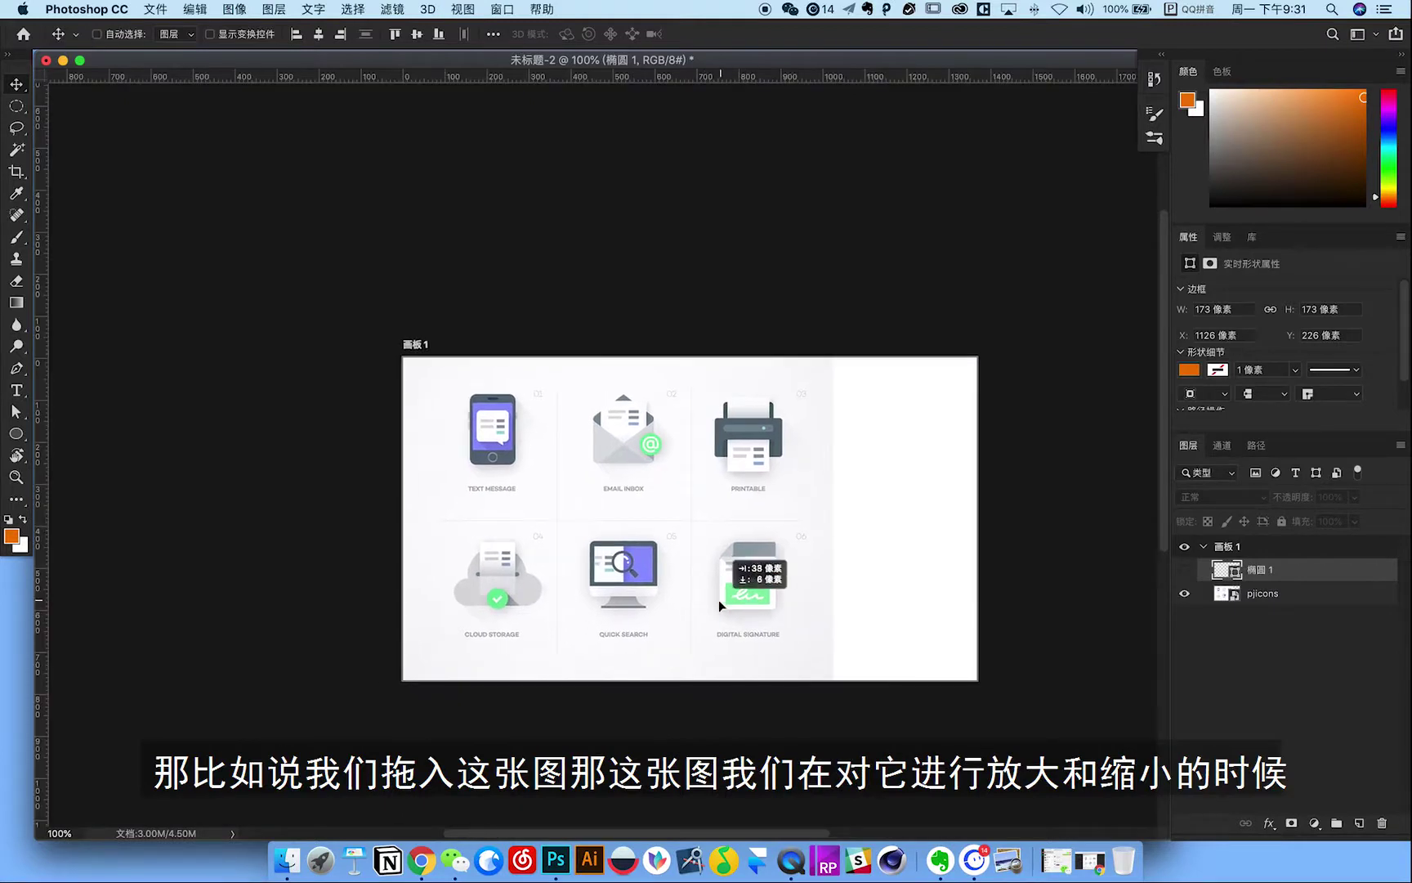
Test stretching the pjicons reference, restore its proportional 64% scale, and zoom into the icons.
click(1227, 595)
key(super+t)
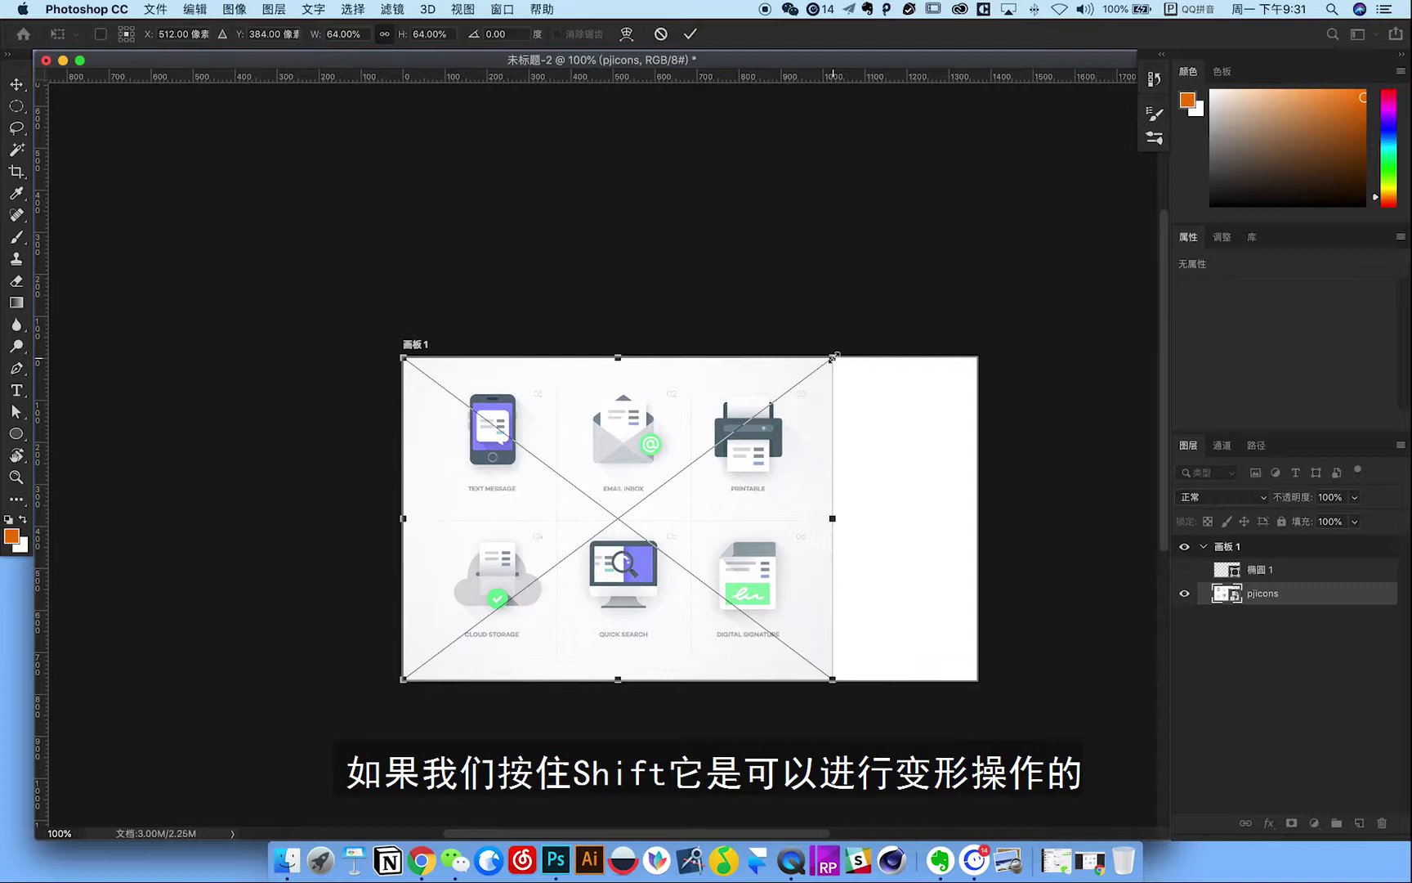
drag(833, 360, 874, 442)
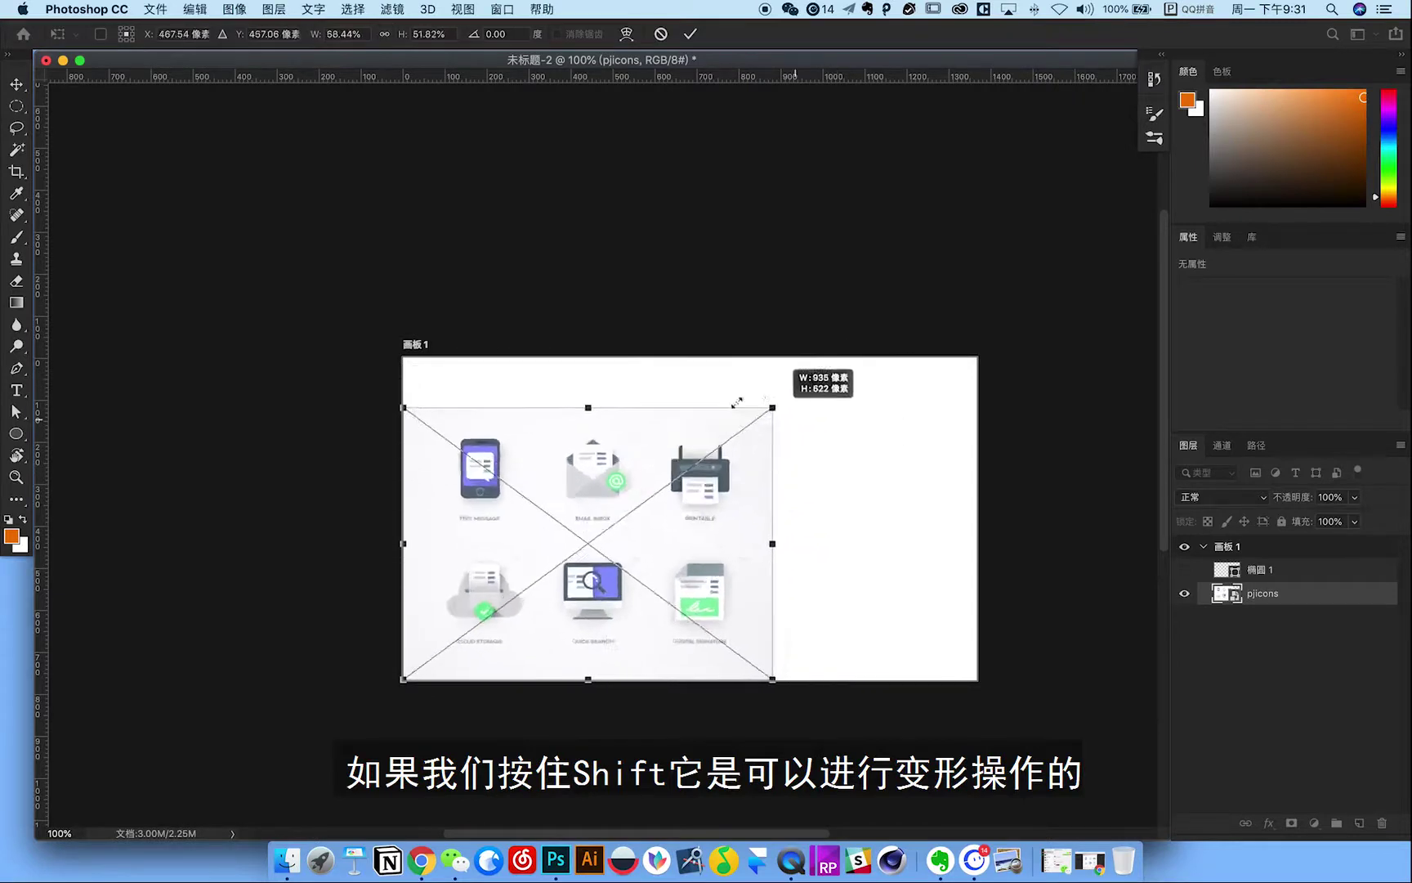
mouse_move(874, 442)
mouse_down()
mouse_move(836, 397)
mouse_move(860, 379)
mouse_move(855, 391)
mouse_up()
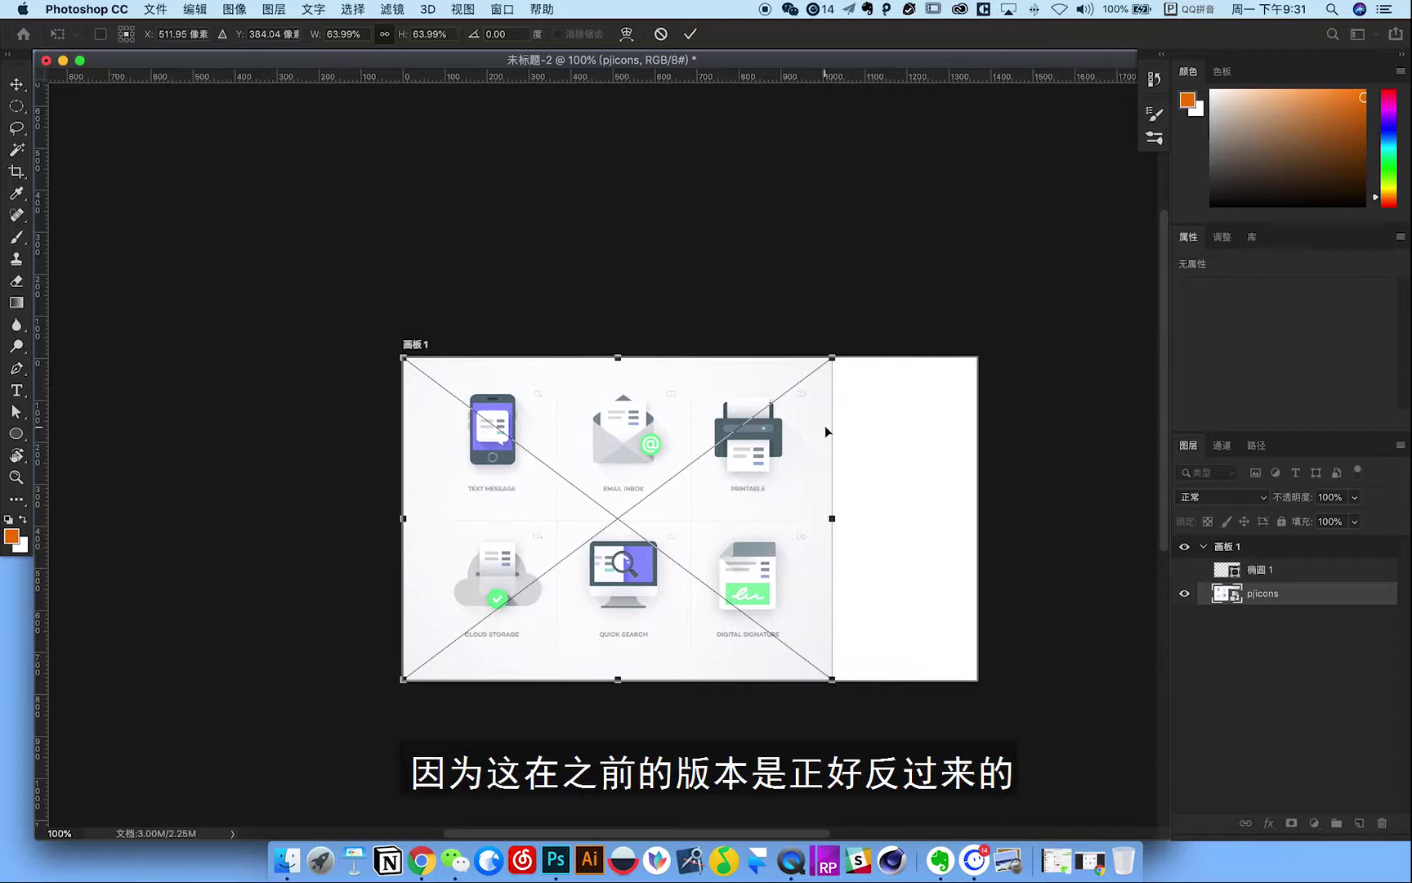
key(Return)
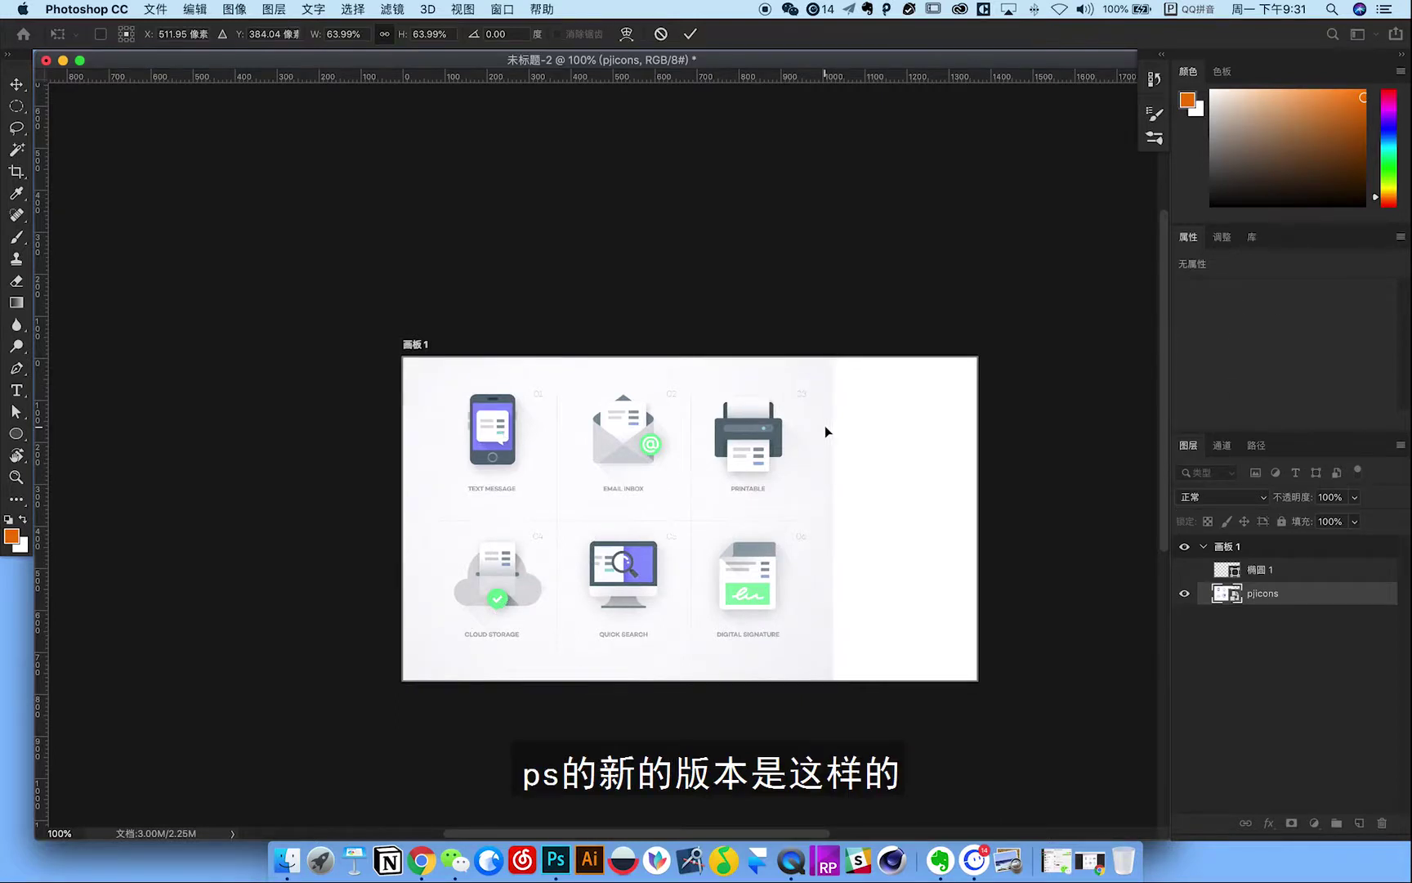
key(super+plus)
mouse_move(662, 431)
mouse_down()
mouse_move(602, 357)
mouse_move(626, 366)
mouse_up()
key(super+r)
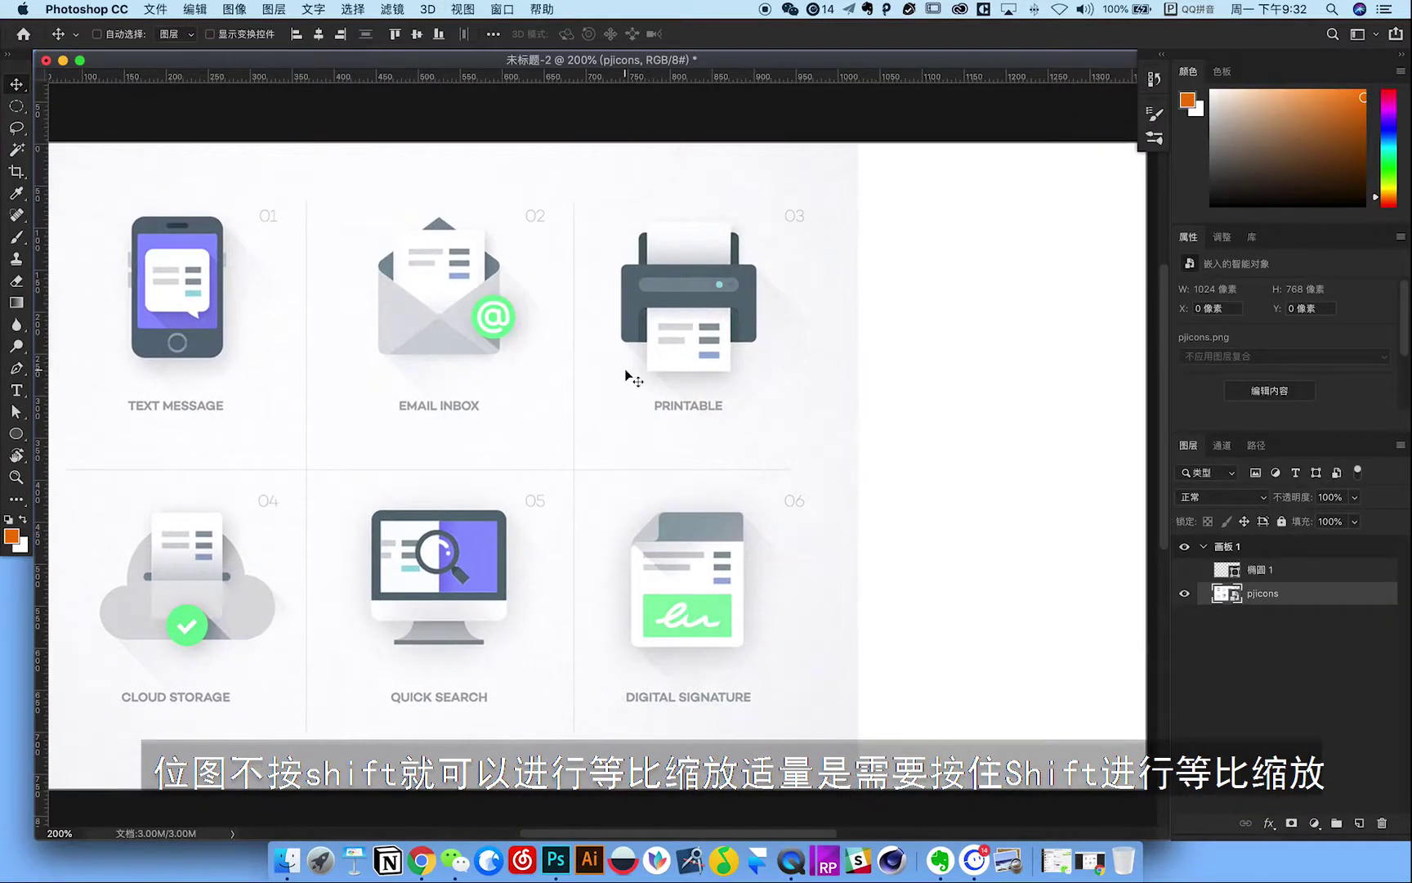
Draw a tall orange rectangle beside the phone icon.
key(super+minus)
key(super+minus)
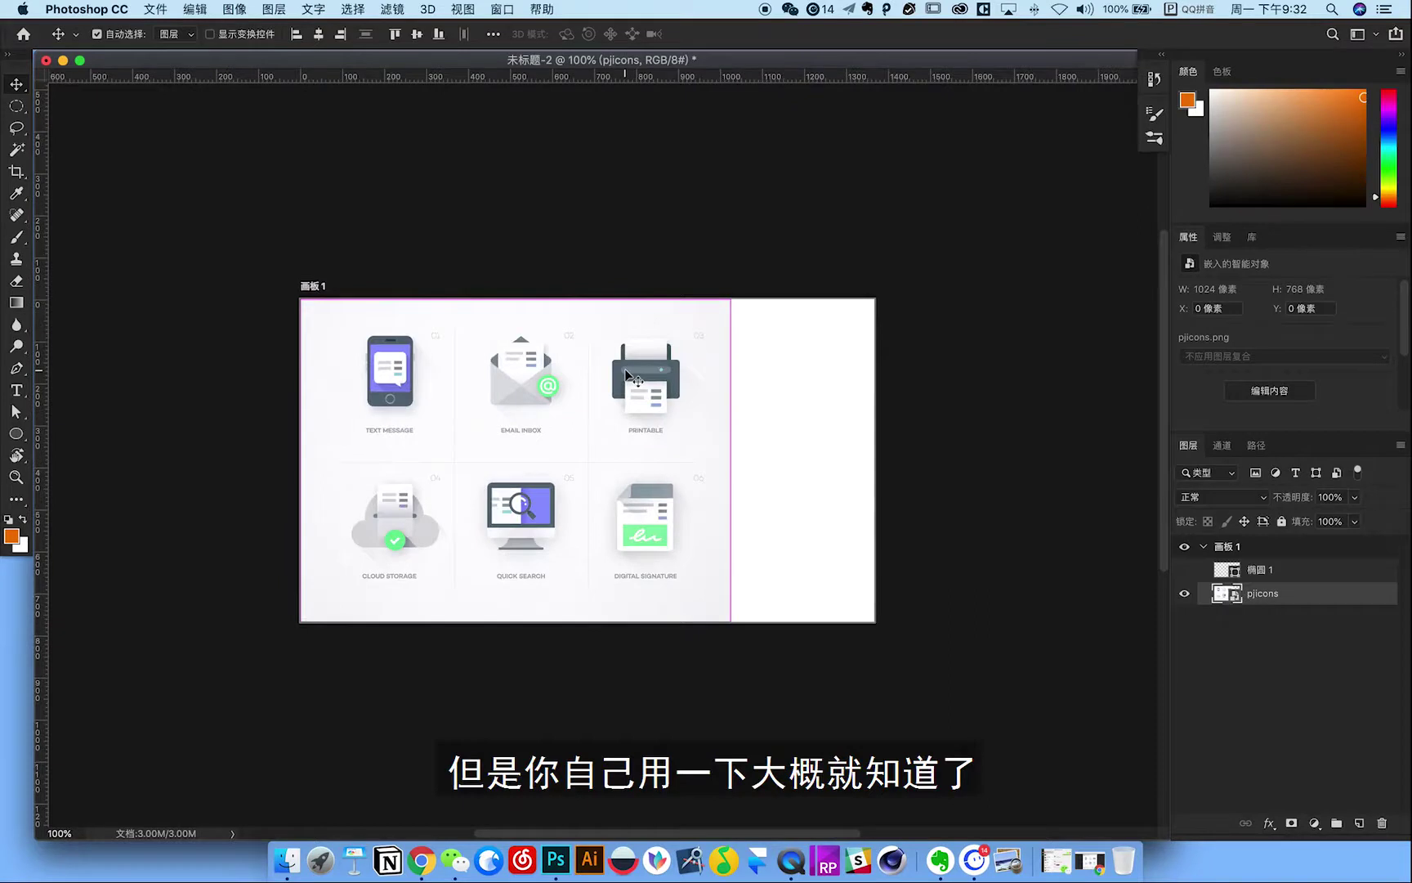
key(super+plus)
key(super+plus)
key(super+minus)
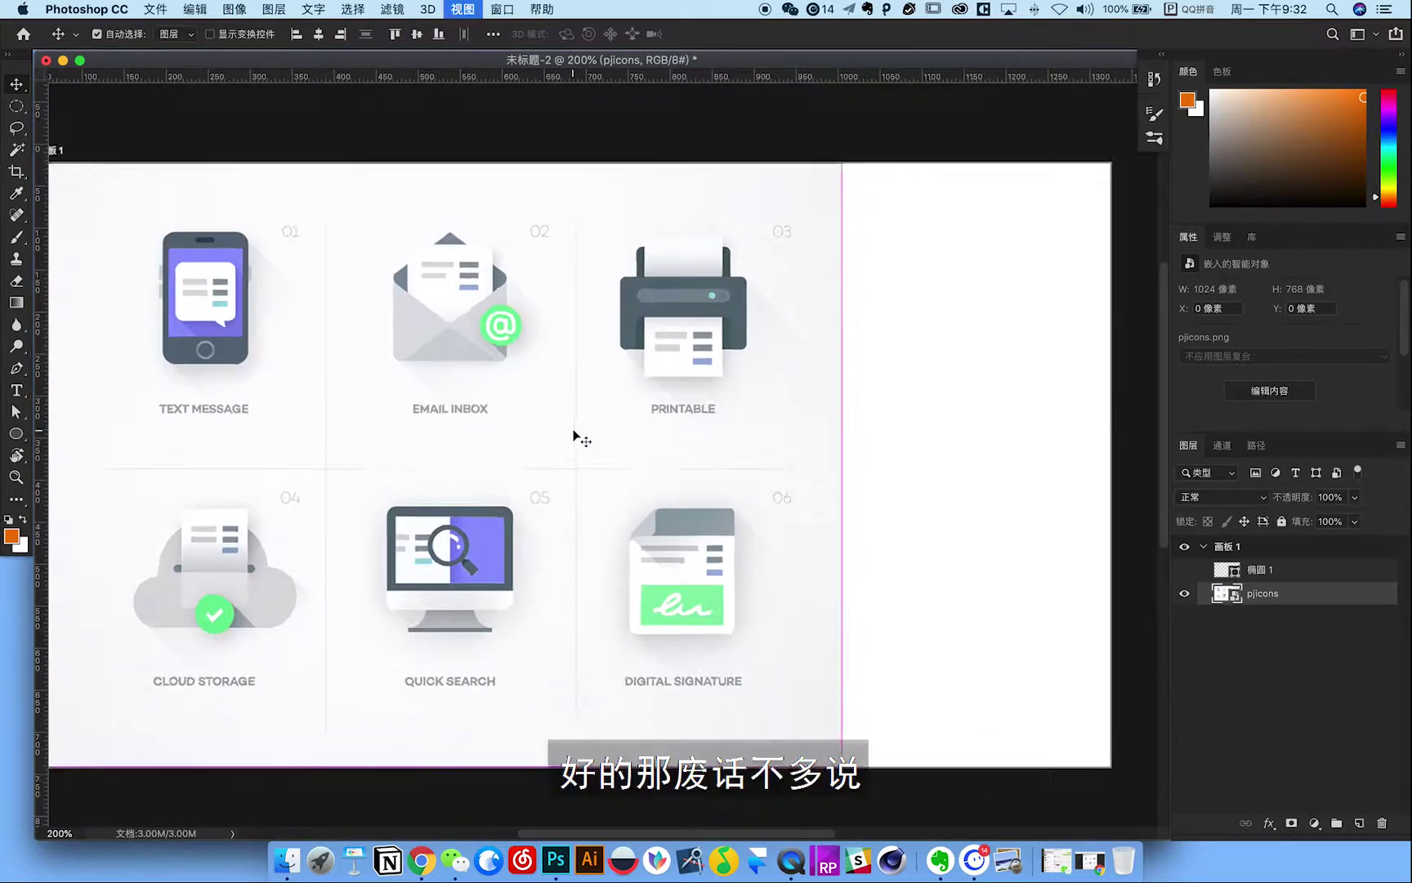
key(super+plus)
key(super+plus)
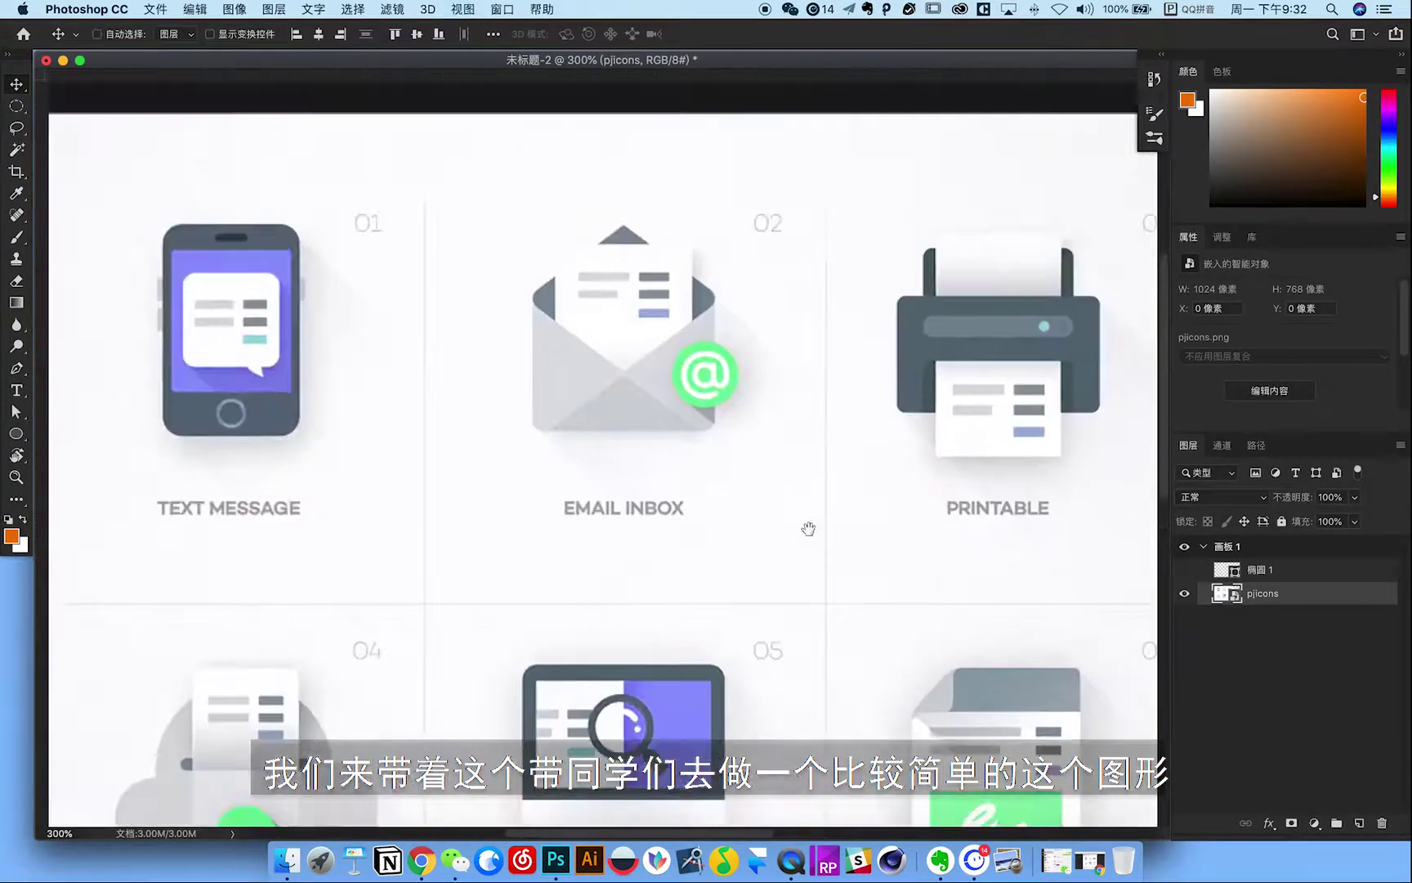
drag(489, 372, 858, 564)
key(super+plus)
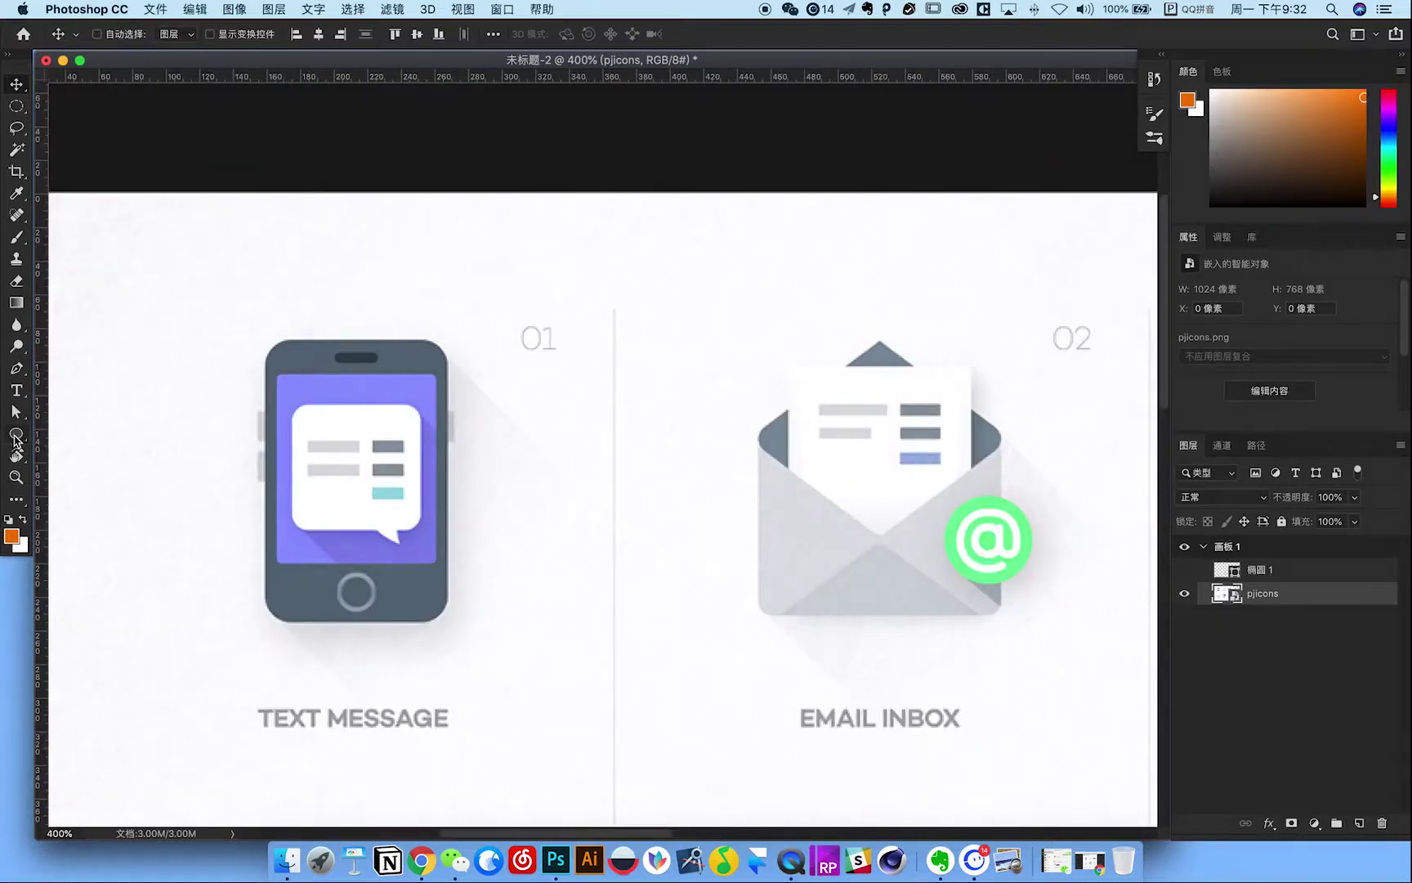
key(u)
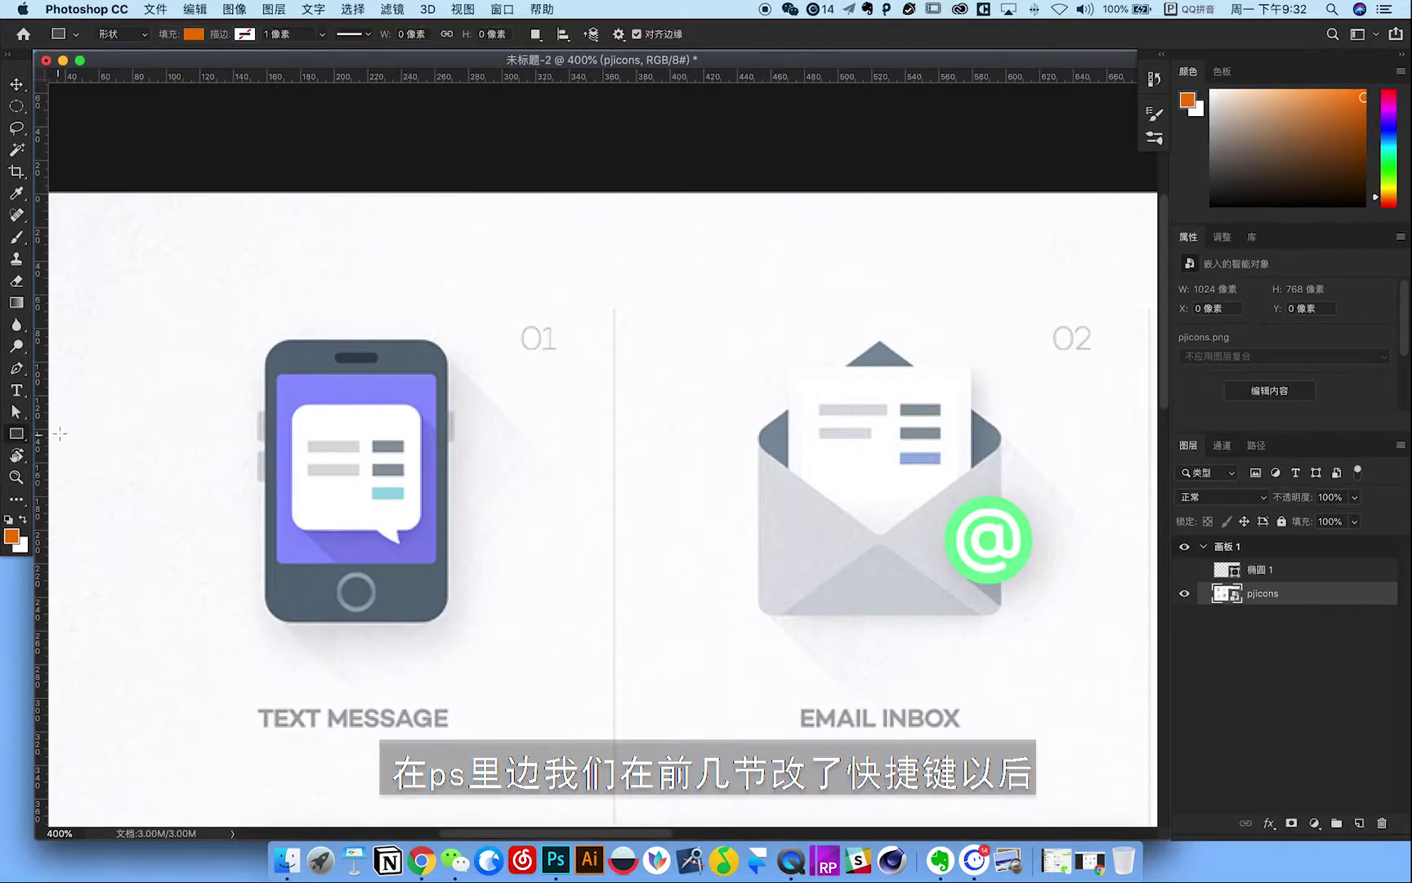
drag(501, 329, 675, 628)
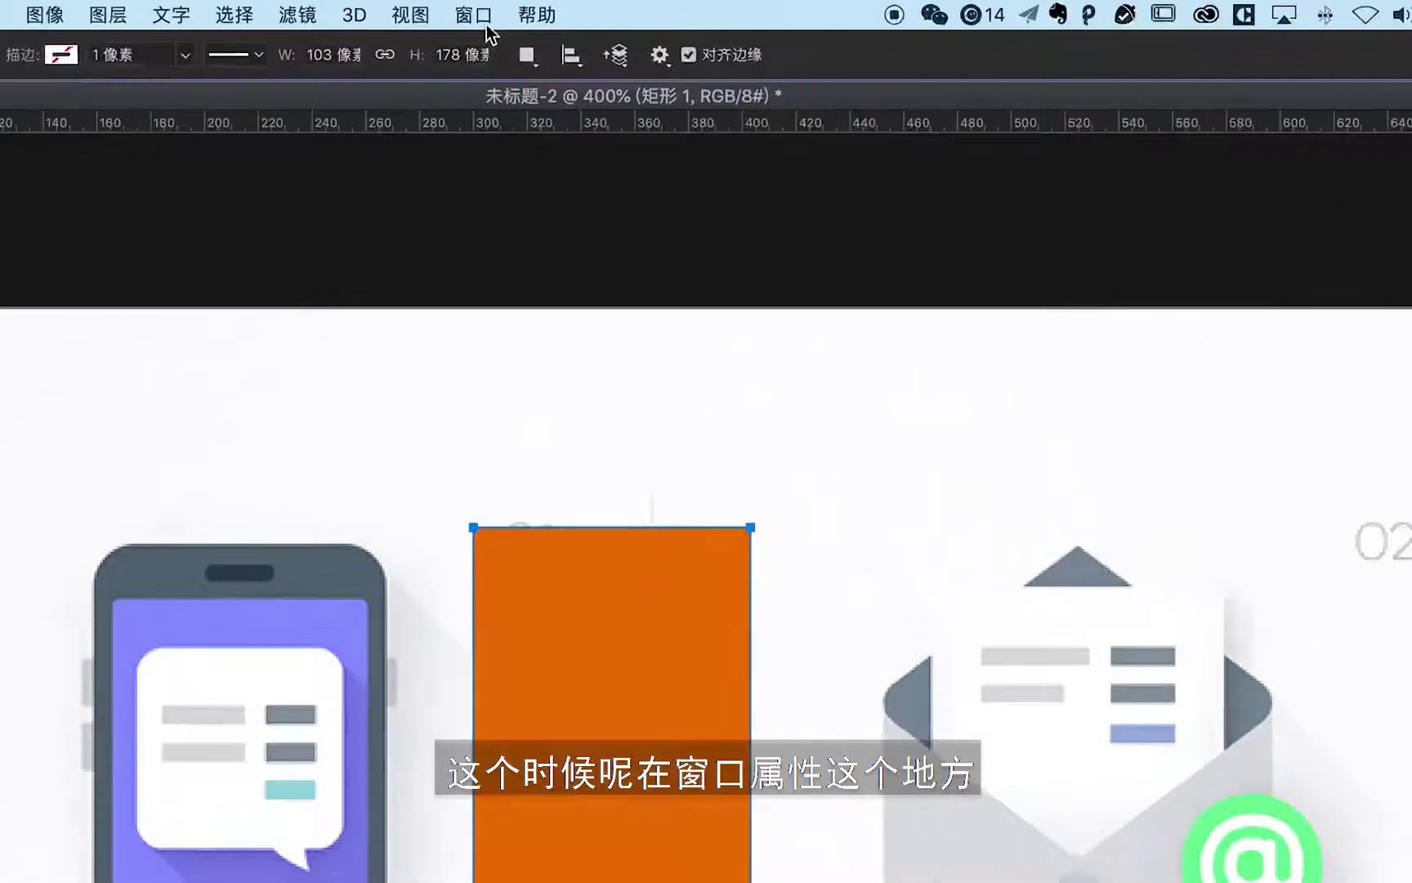
Set the rectangle's corner radius to 10 px in the Properties panel.
click(501, 9)
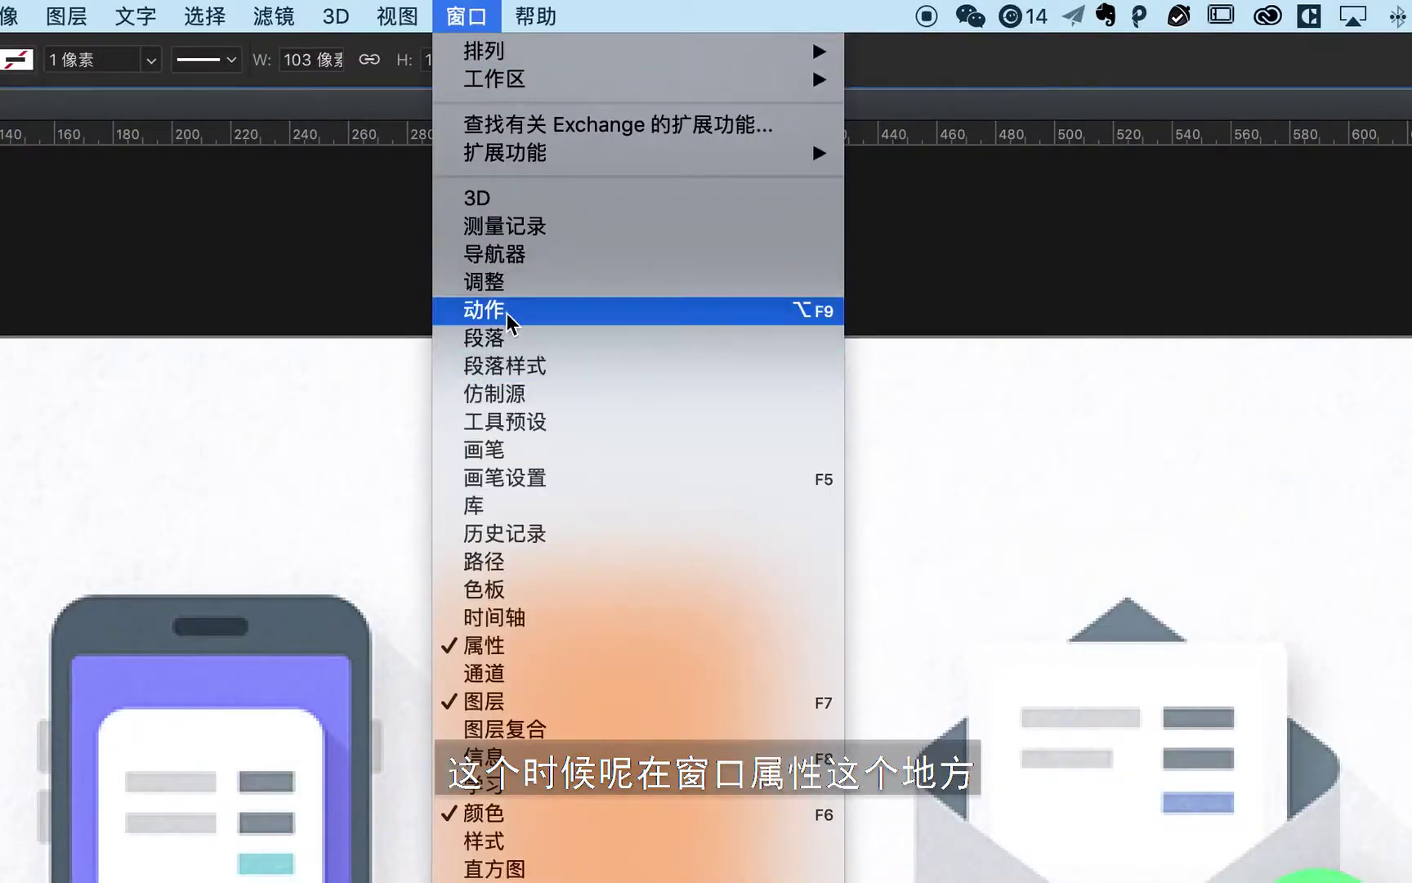
click(491, 645)
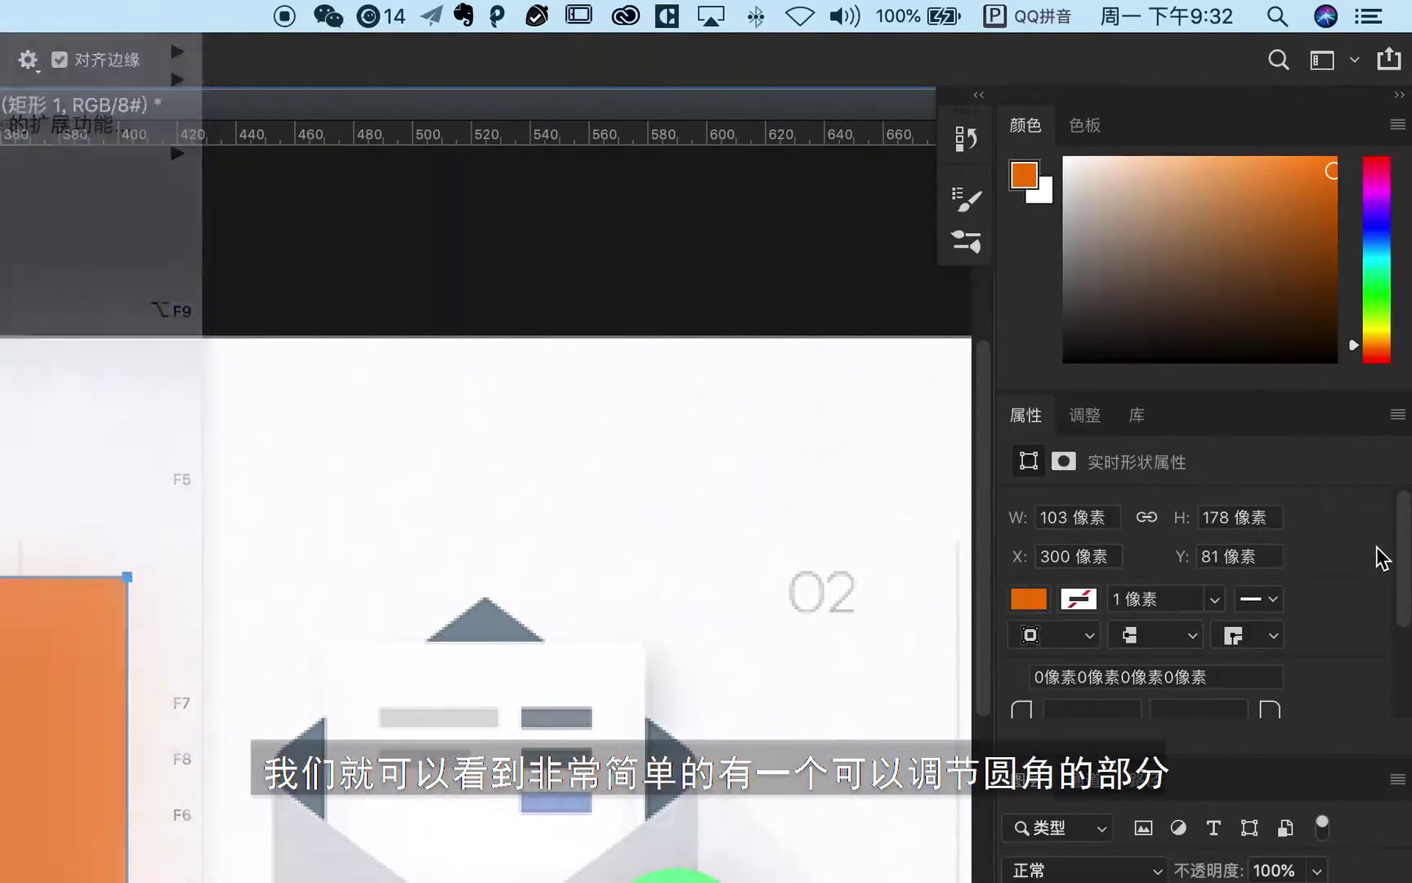
scroll(1379, 562, down, 2)
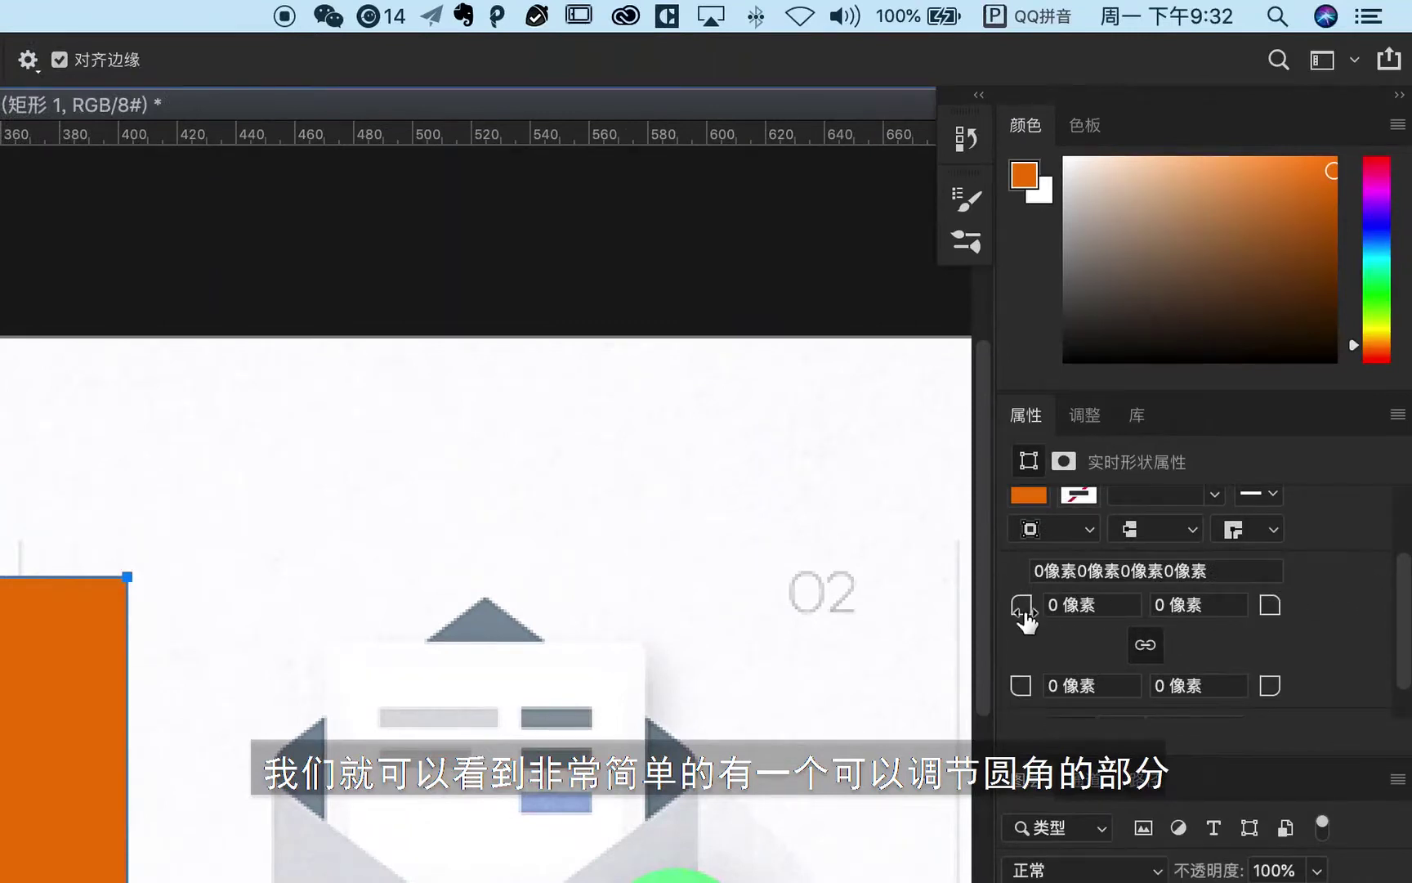
drag(1025, 621, 1041, 624)
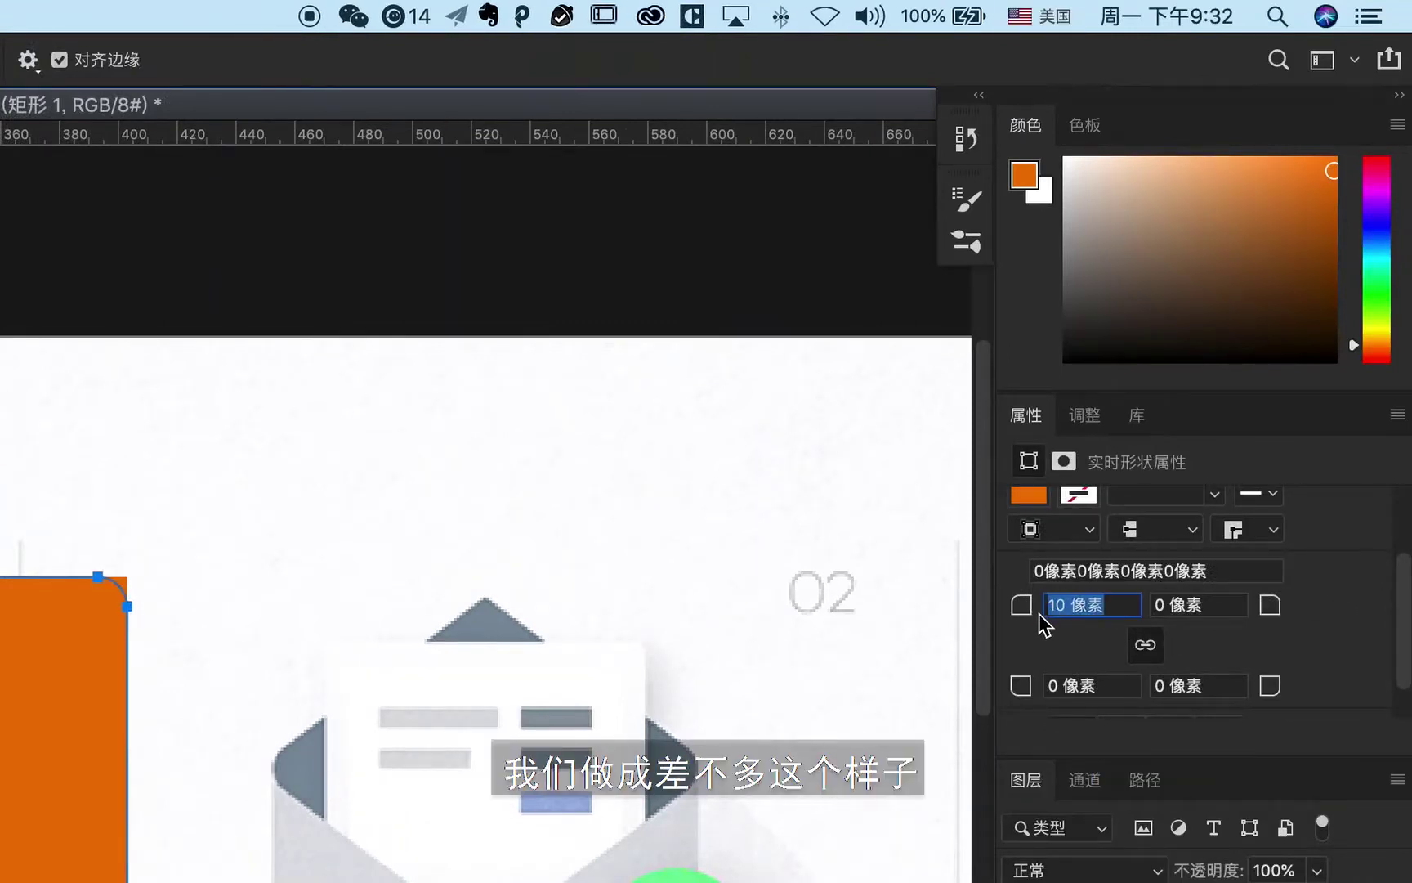
key(Return)
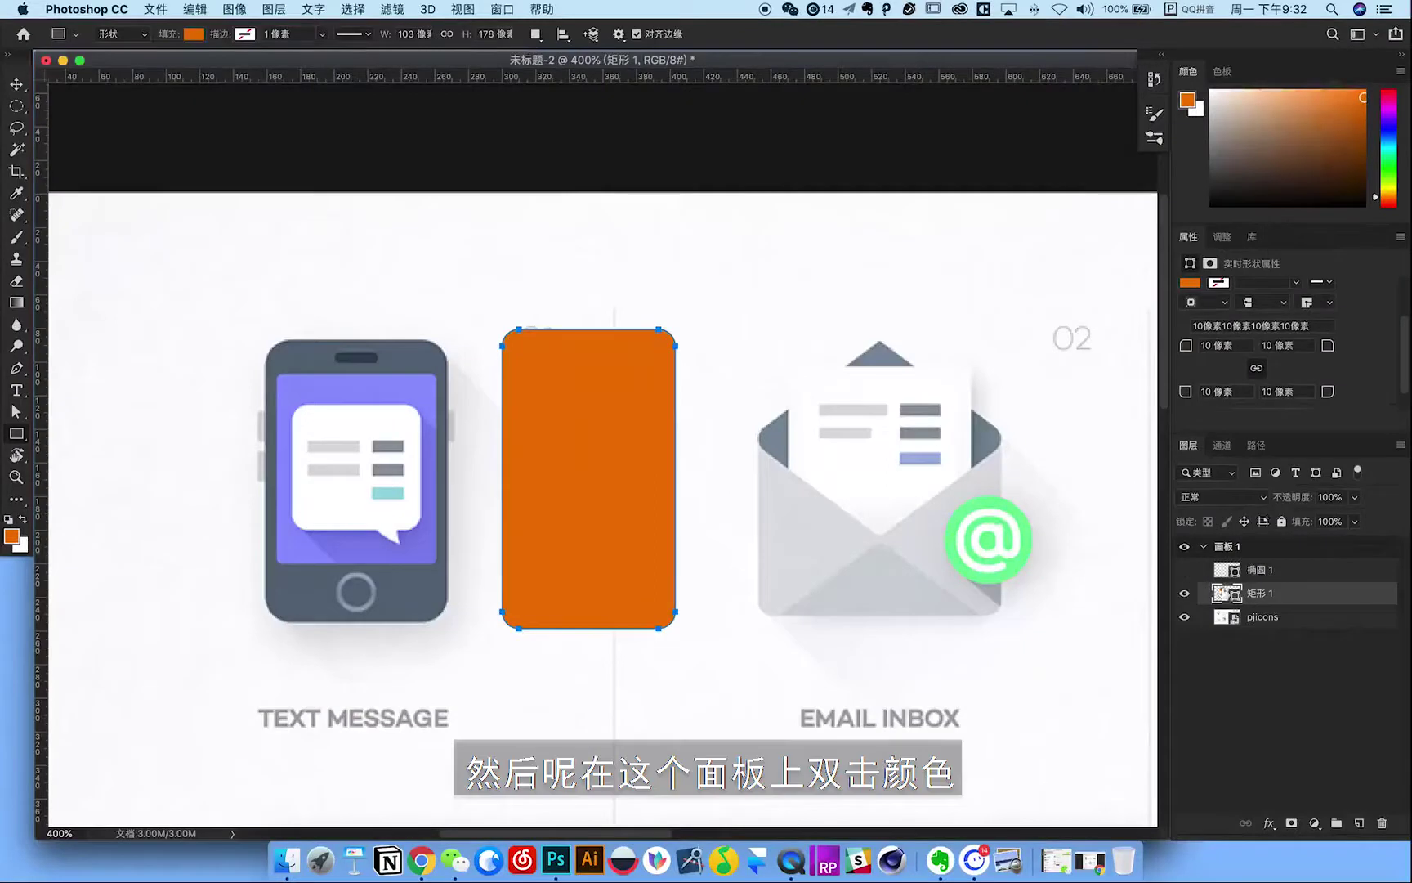
Fill Rectangle 1 with the grey-blue sampled from the reference phone's body.
double_click(1221, 595)
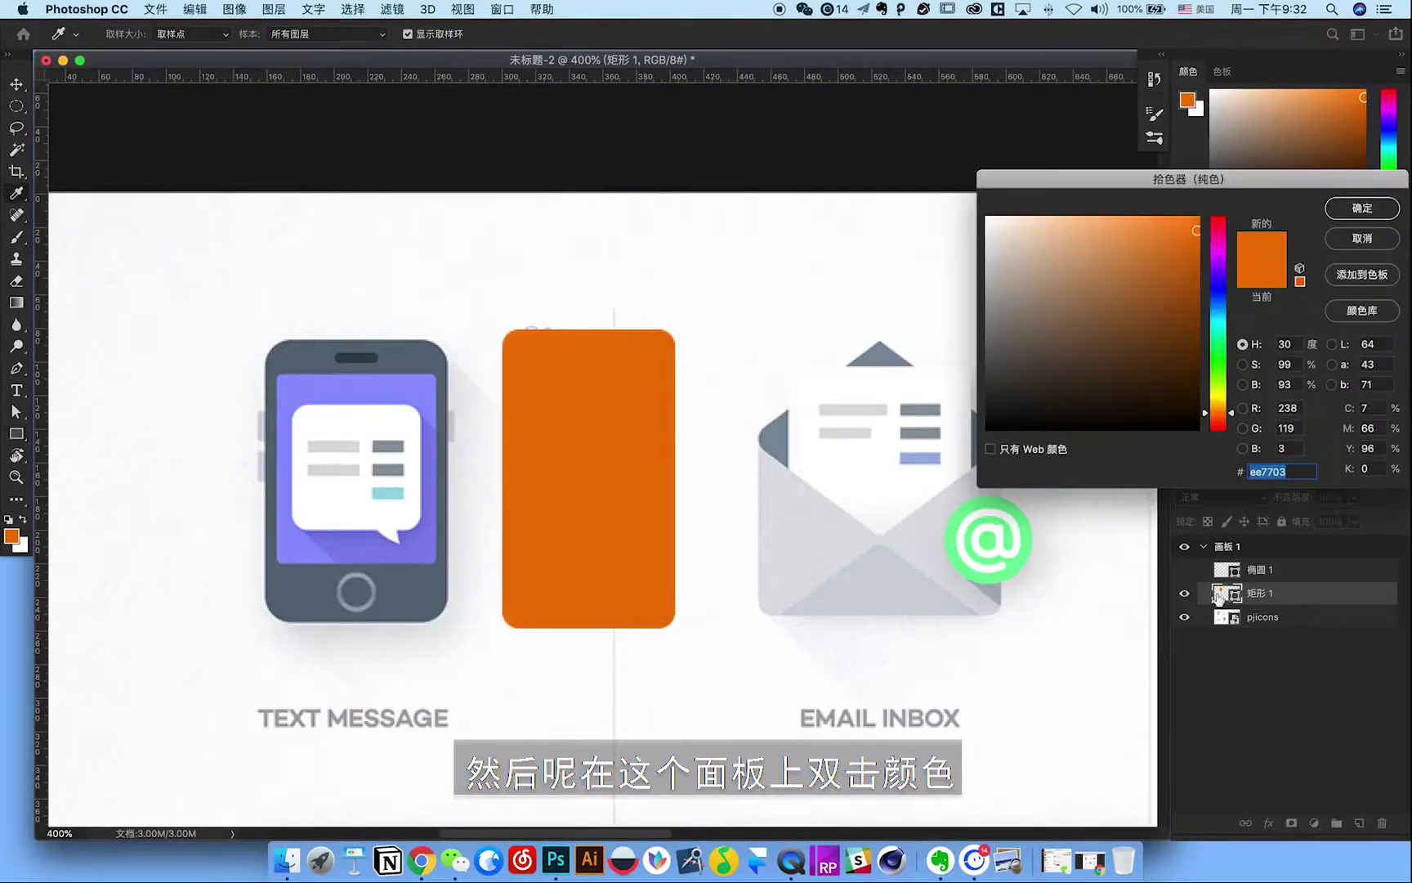
click(409, 585)
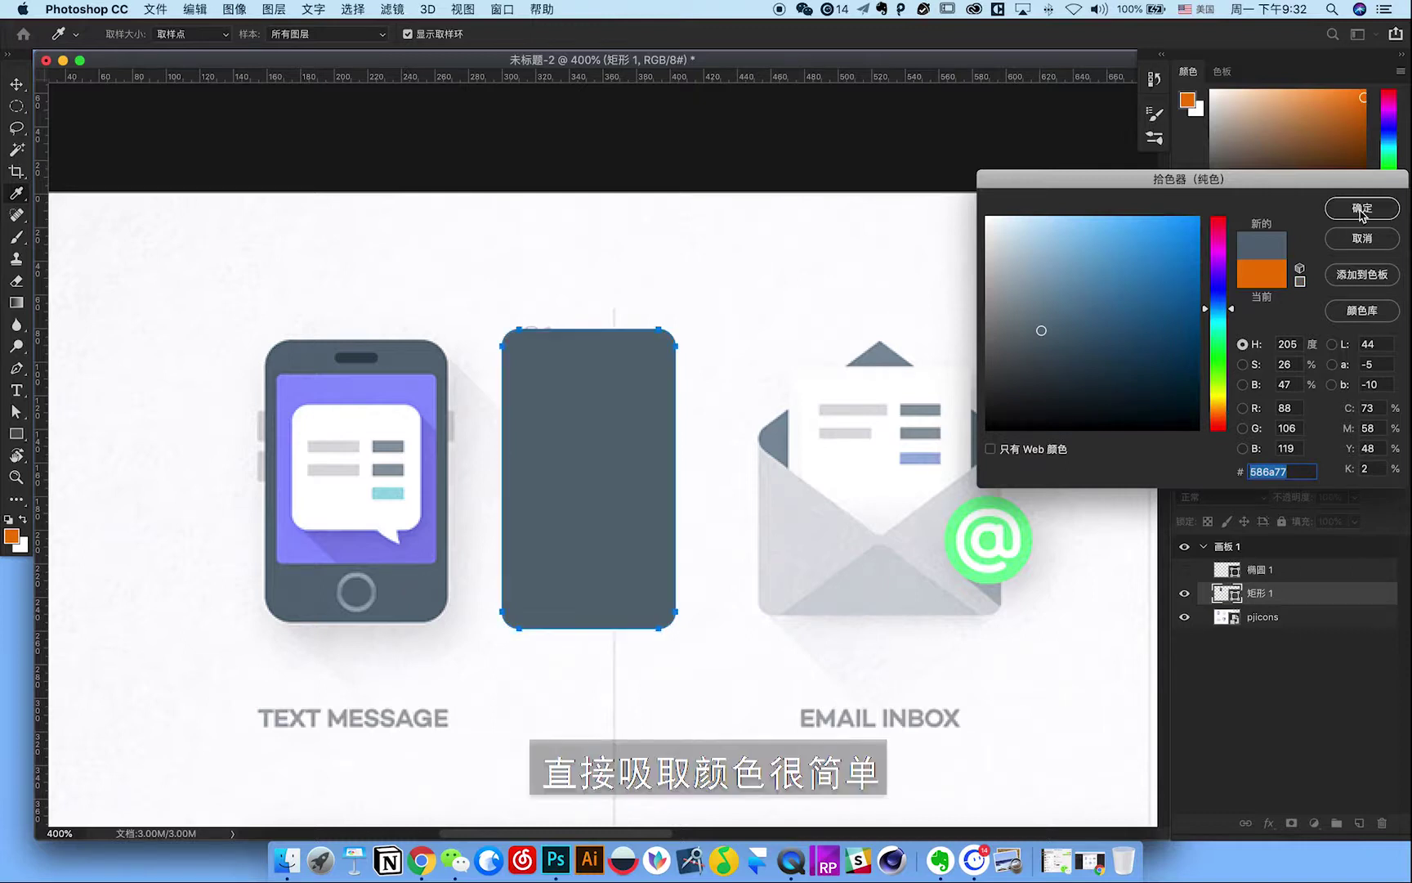
click(1362, 209)
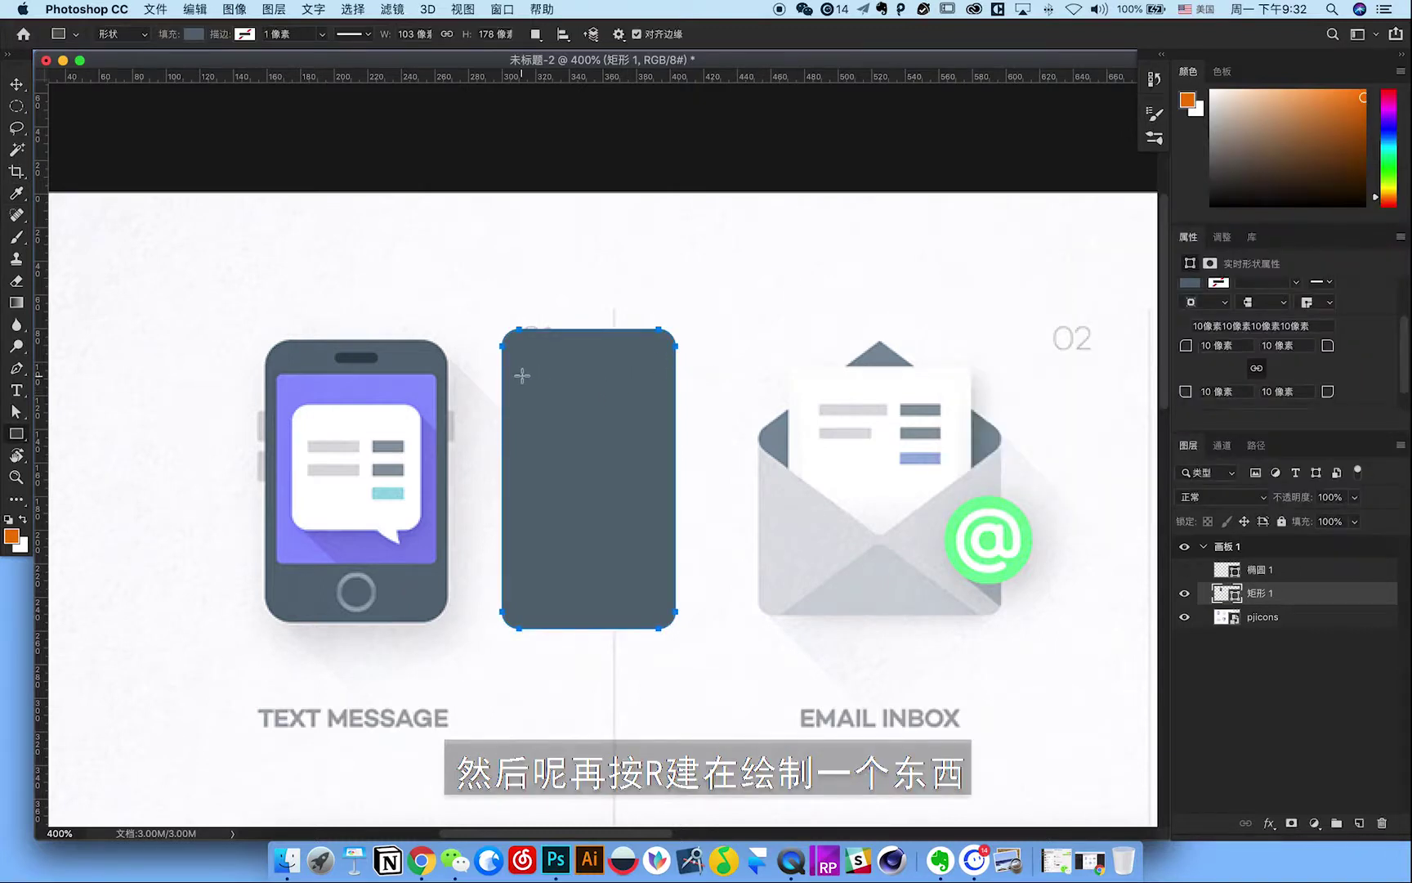
Draw a smaller purple screen rectangle with 3 px corners, then select both rectangle layers.
drag(520, 372, 656, 568)
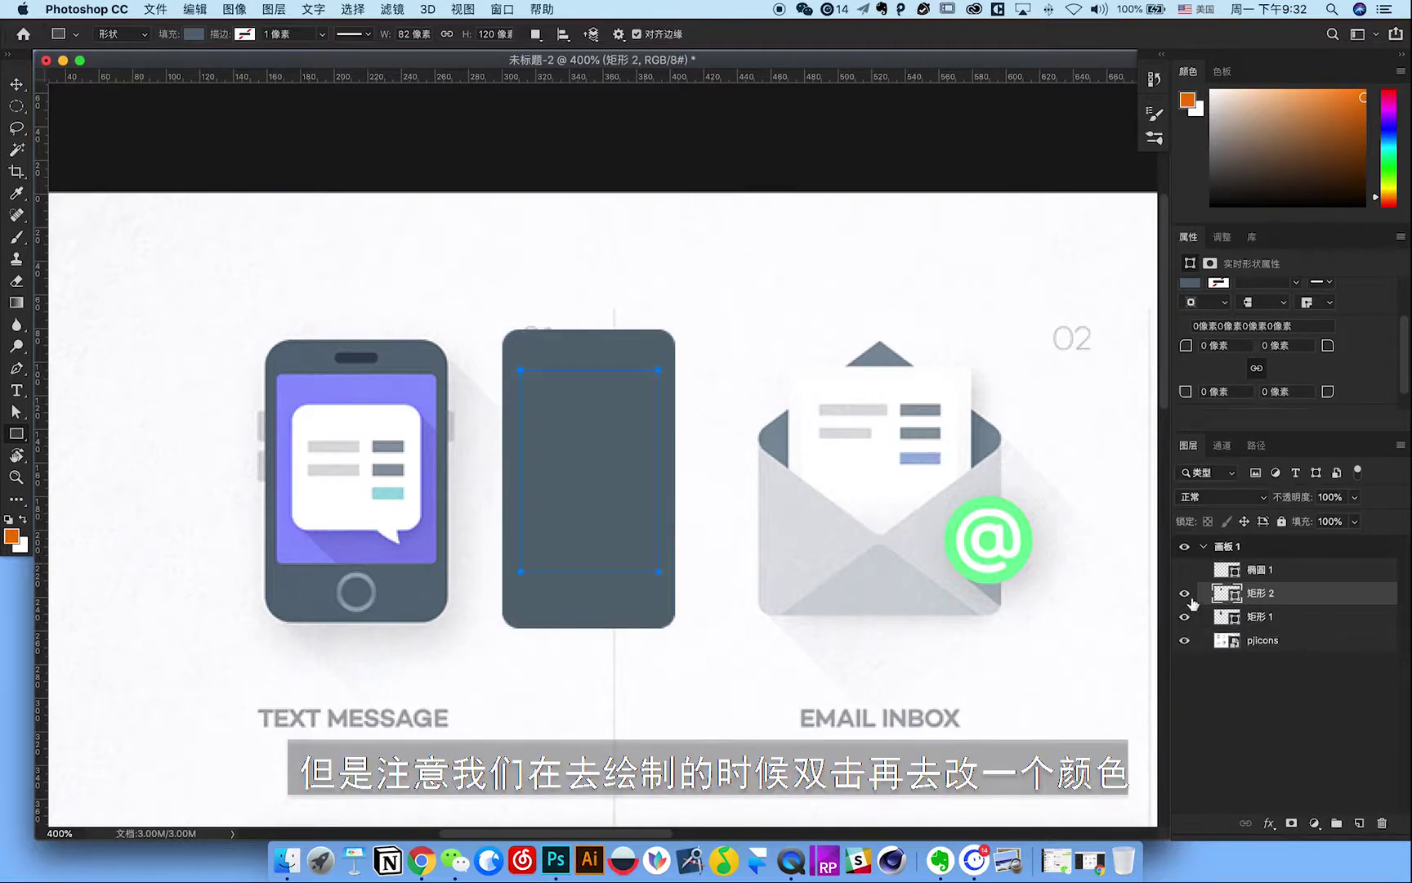
double_click(1226, 593)
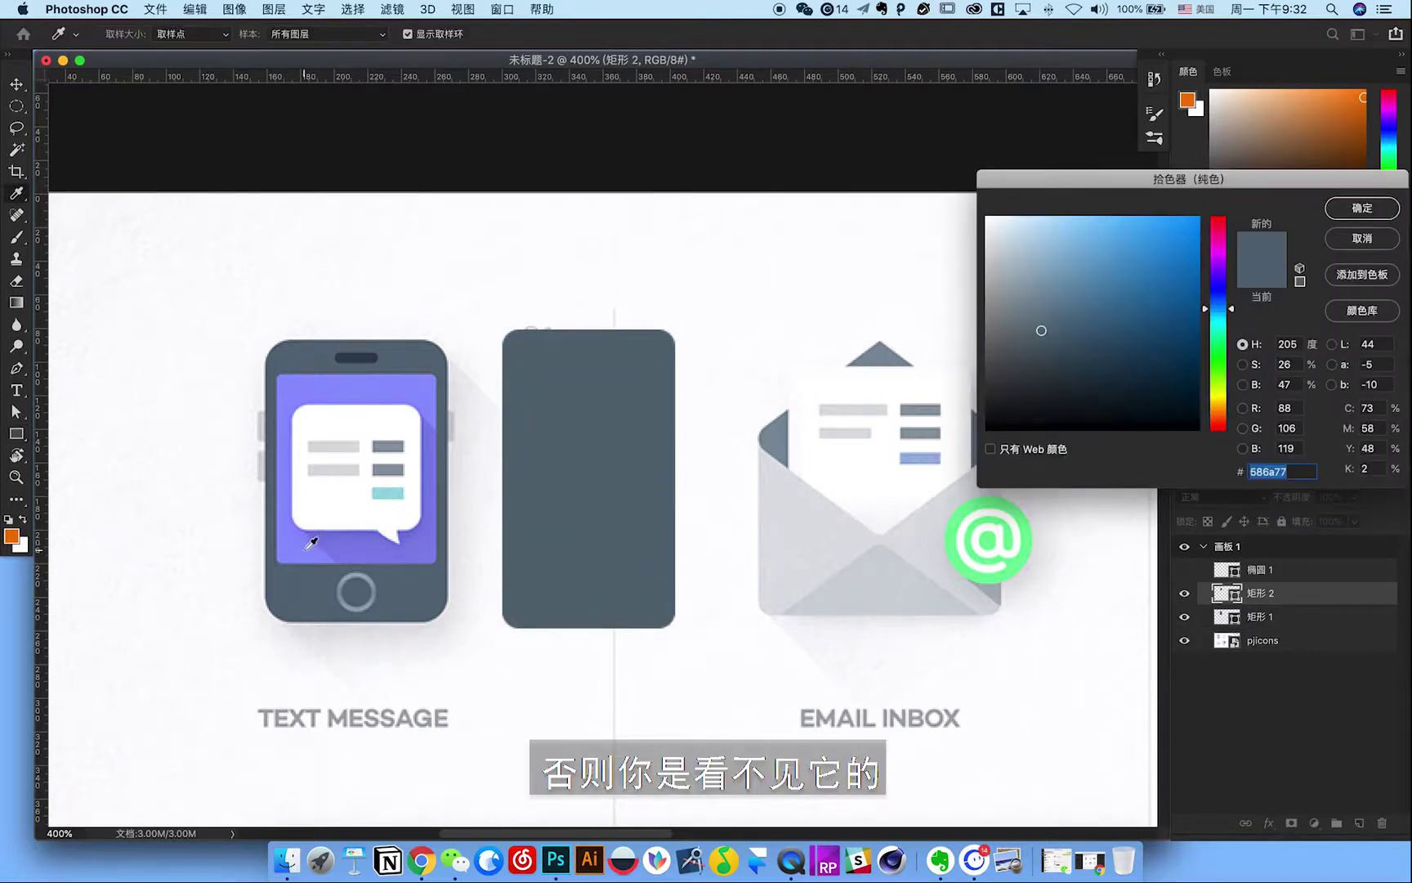
click(307, 546)
click(1362, 209)
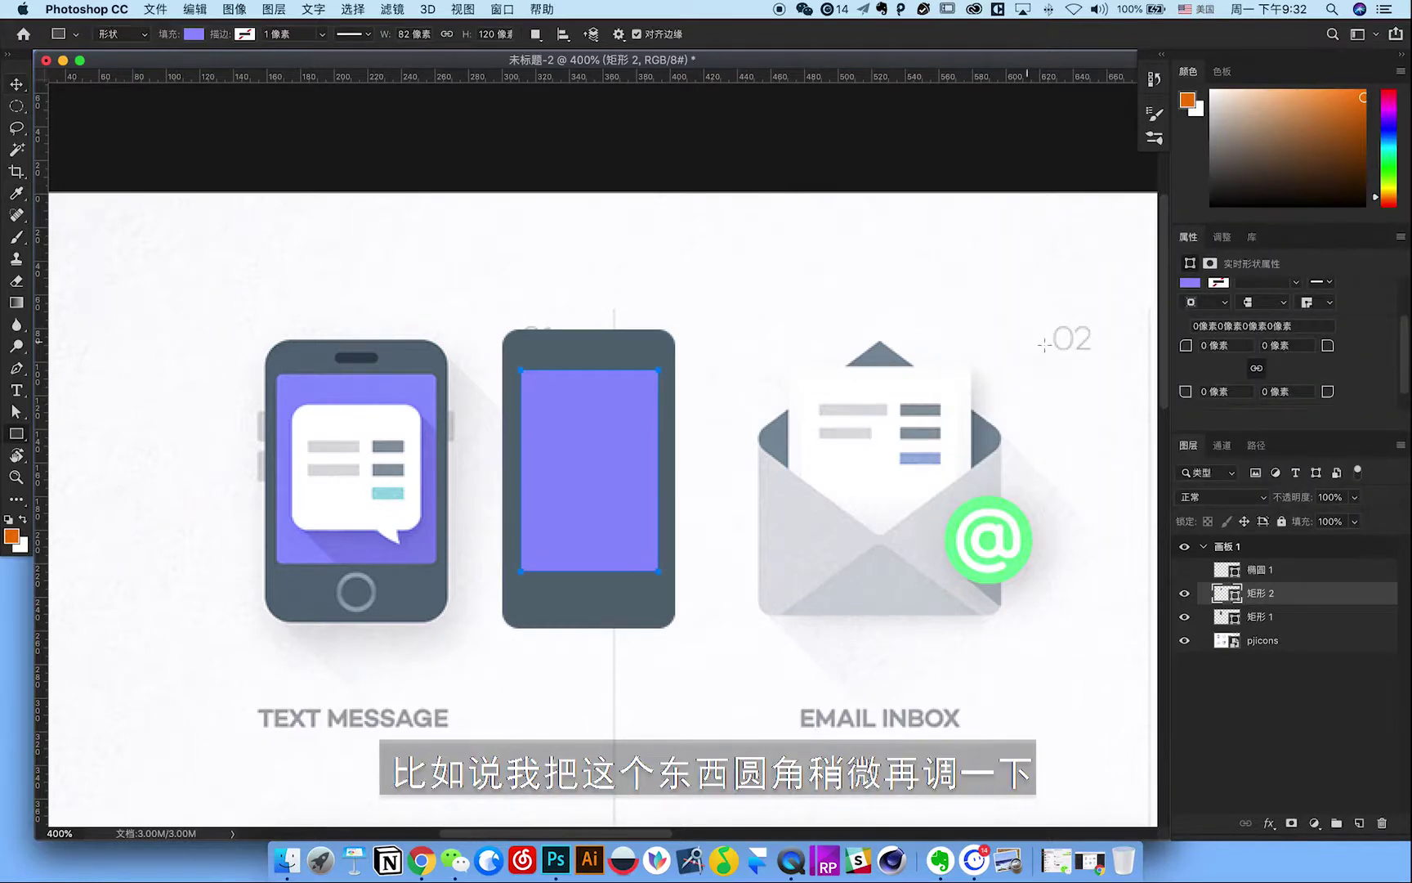
drag(1185, 354, 1188, 357)
text(3)
key(Return)
click(17, 84)
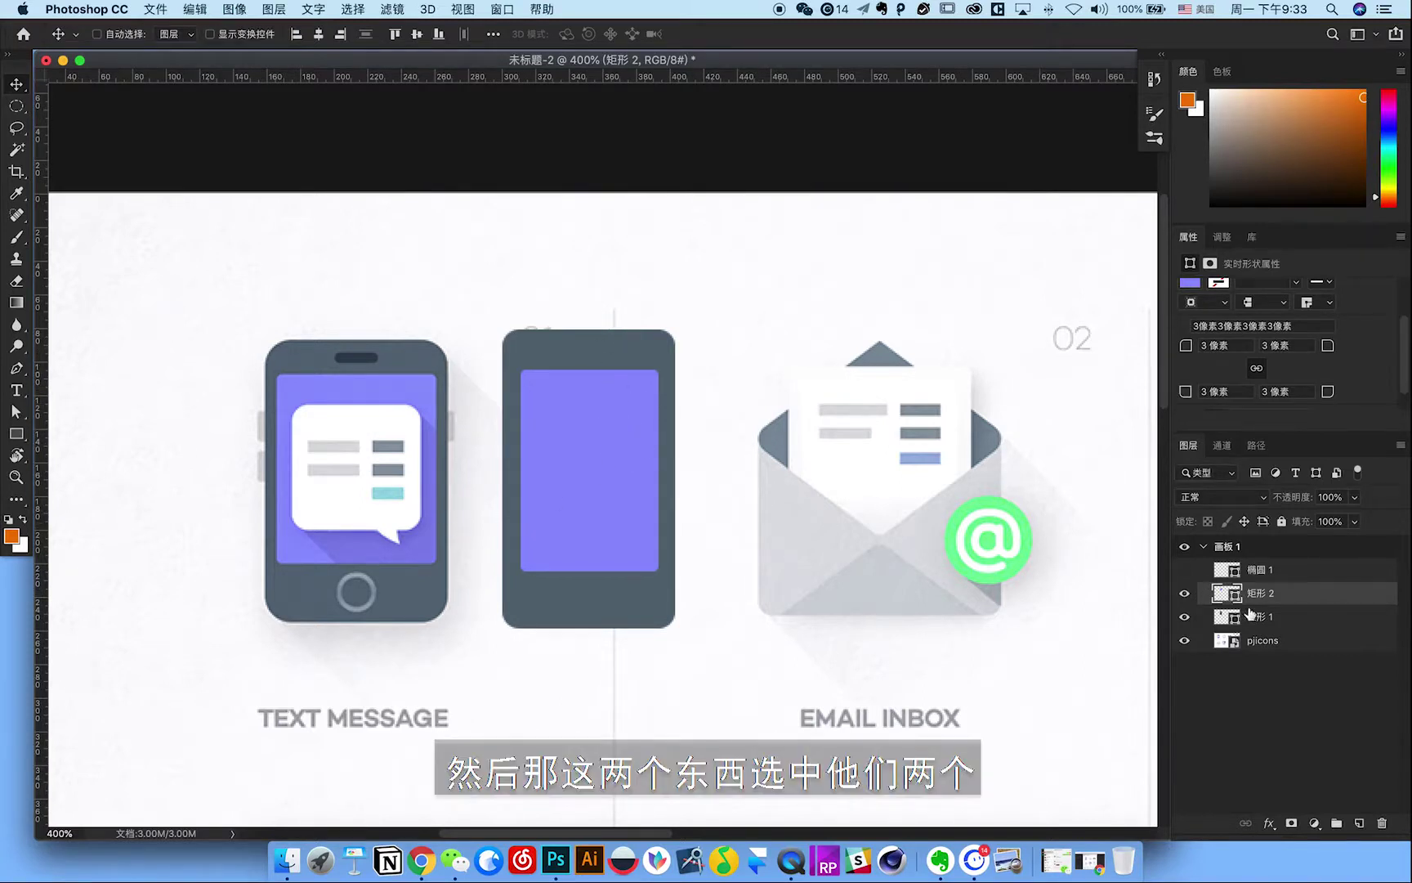
shift+click(1280, 620)
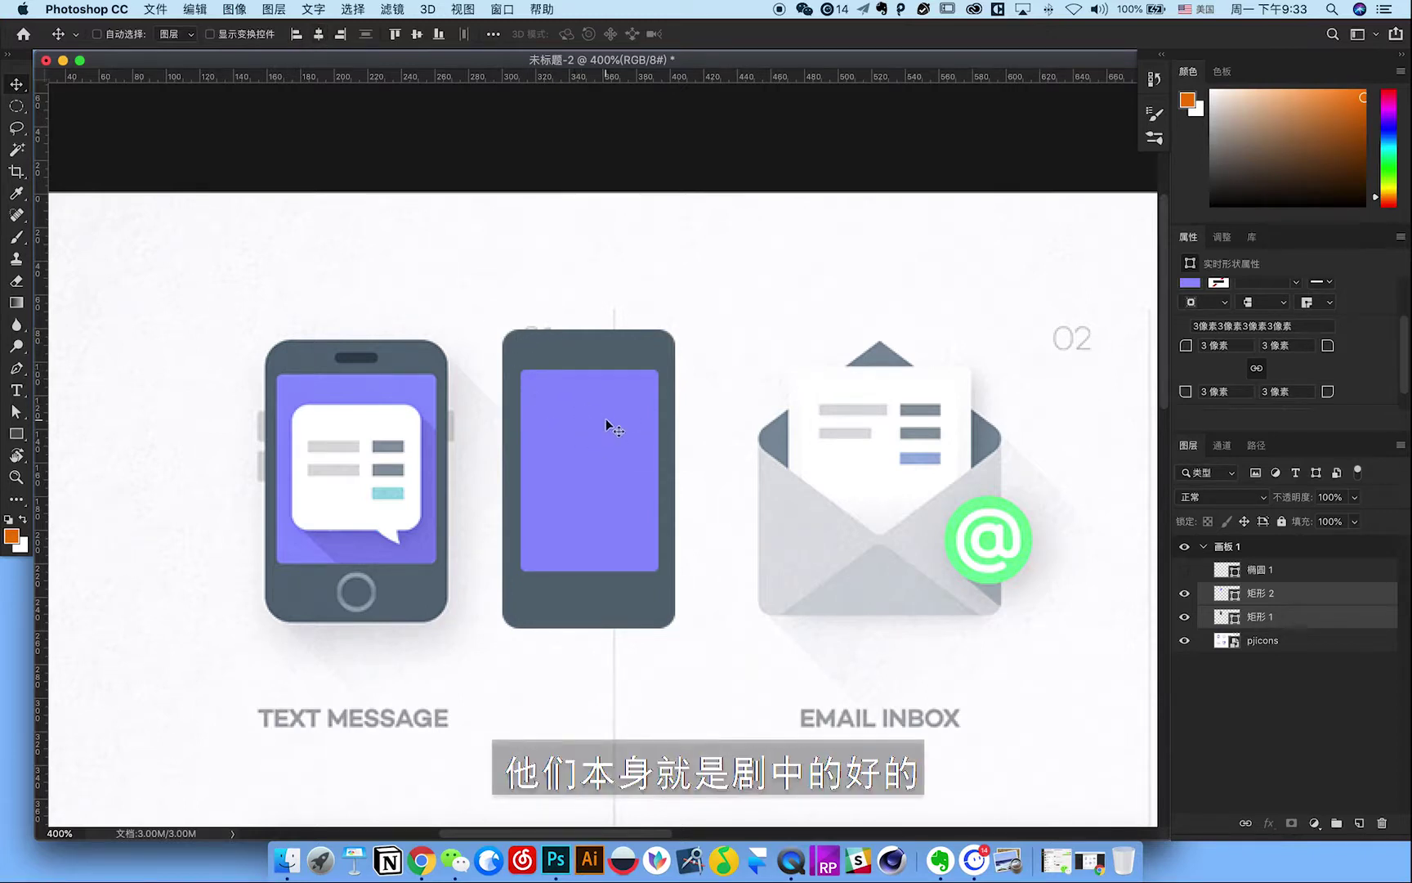
Add a 30×6 px dark grey speaker slot with 3 px rounded ends at the top.
key(u)
drag(567, 346, 614, 357)
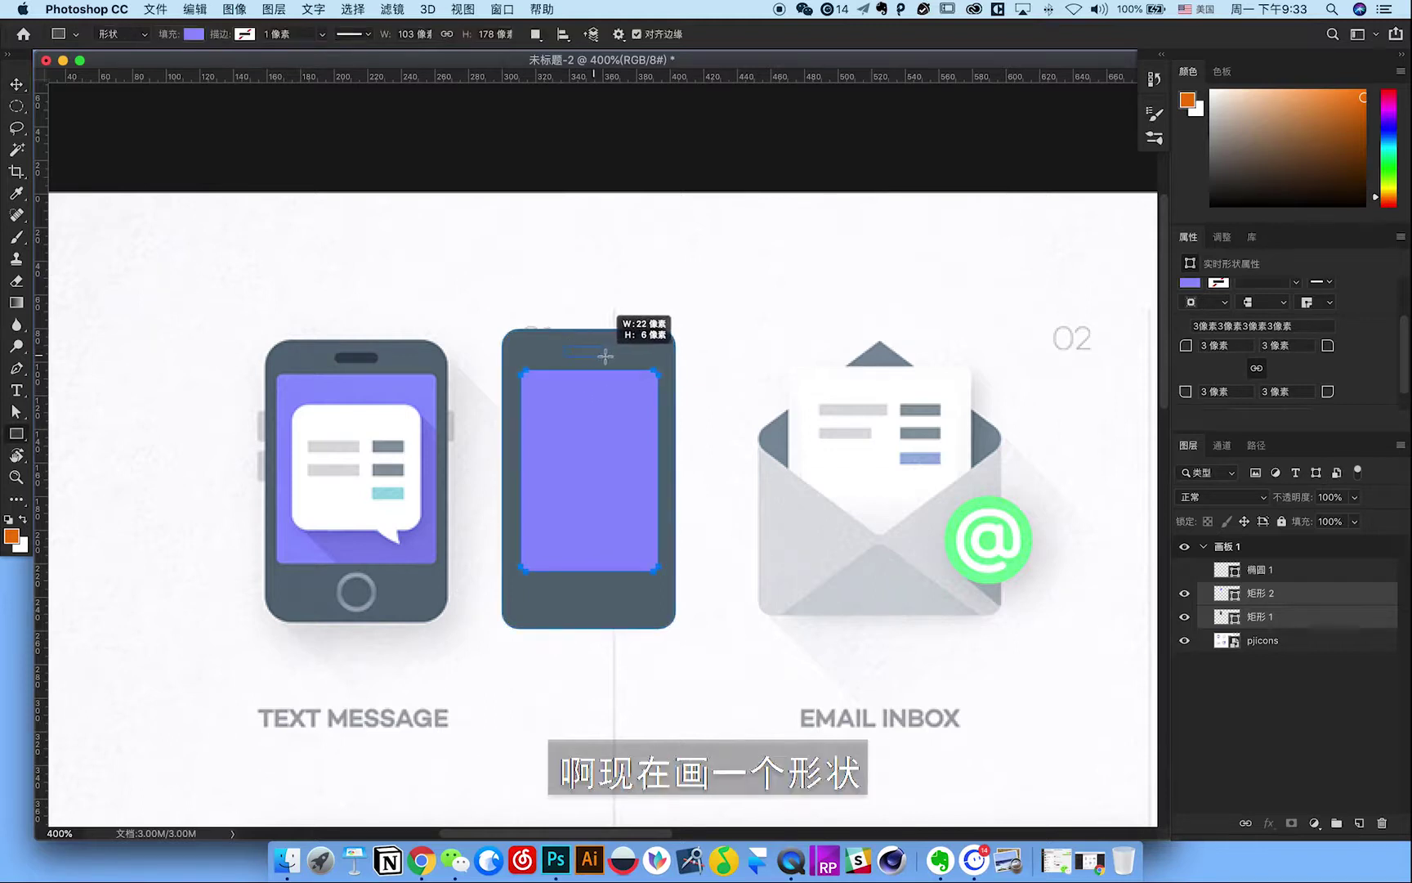
click(1214, 345)
text(3)
key(Return)
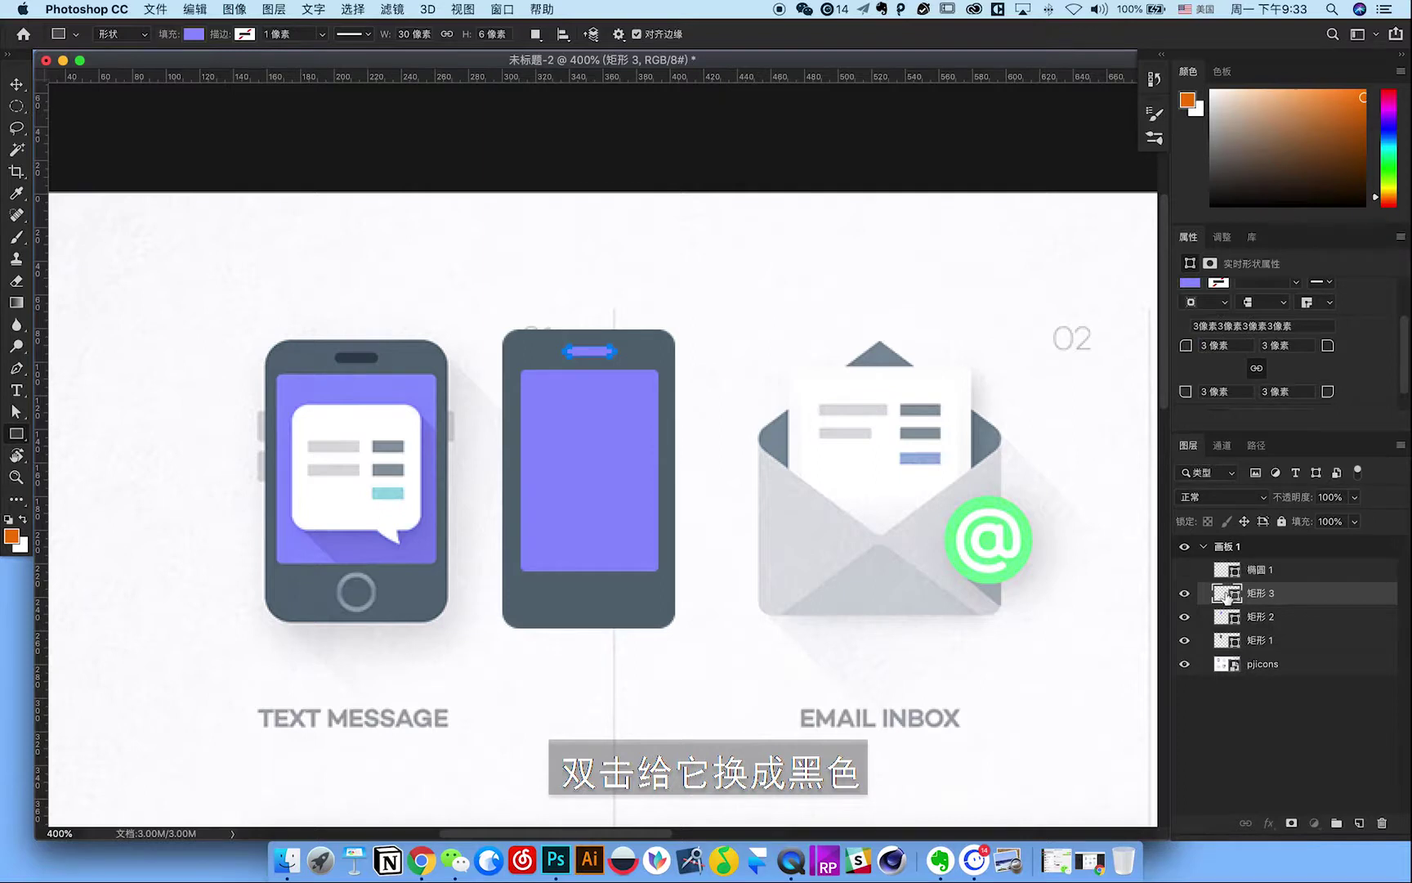
double_click(1226, 597)
click(373, 360)
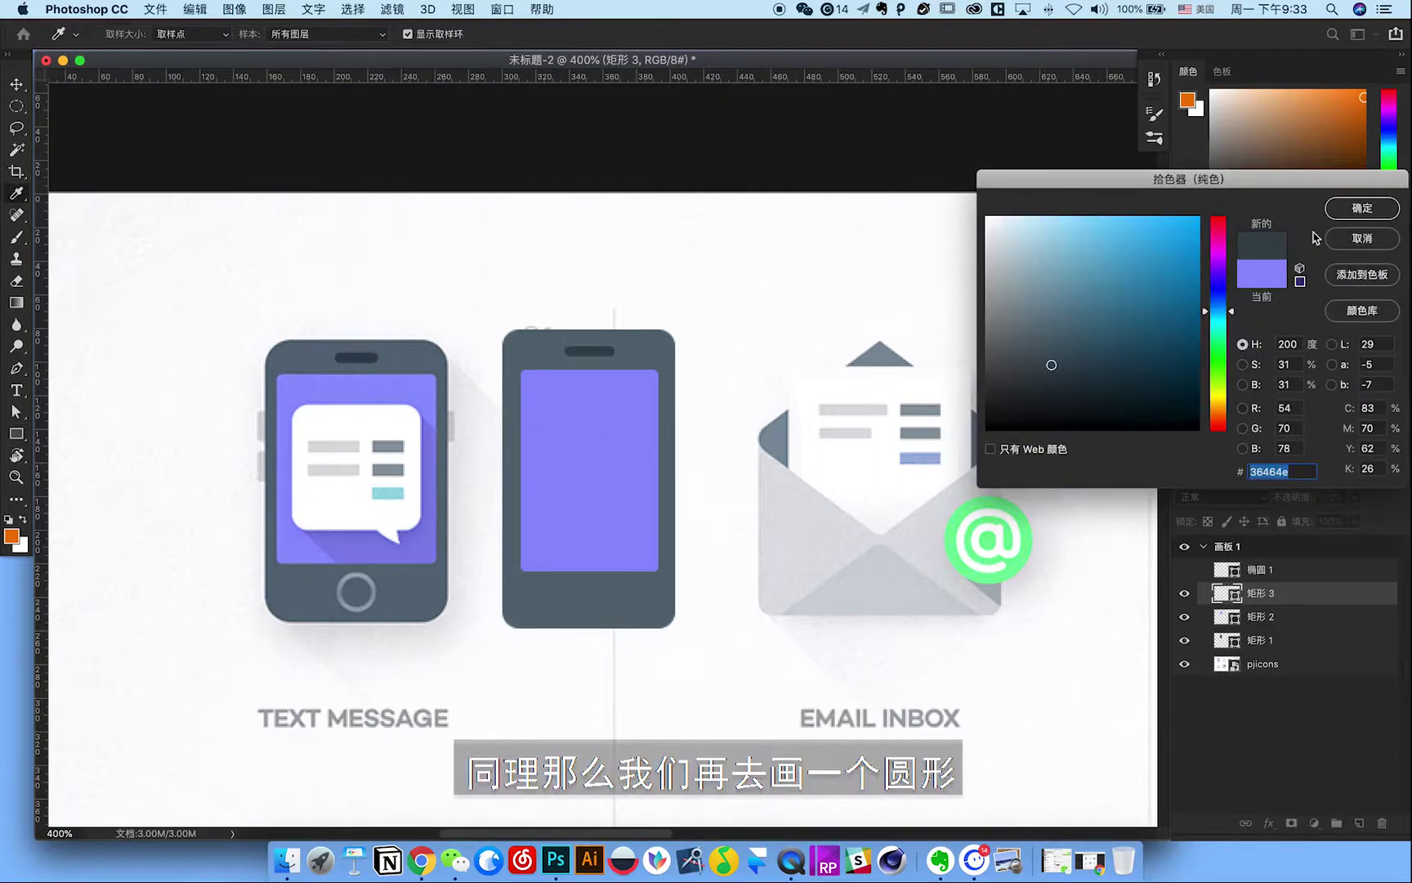
click(1380, 214)
Draw a 25 px dark circular home button on its own layer near the bottom.
key(shift+u)
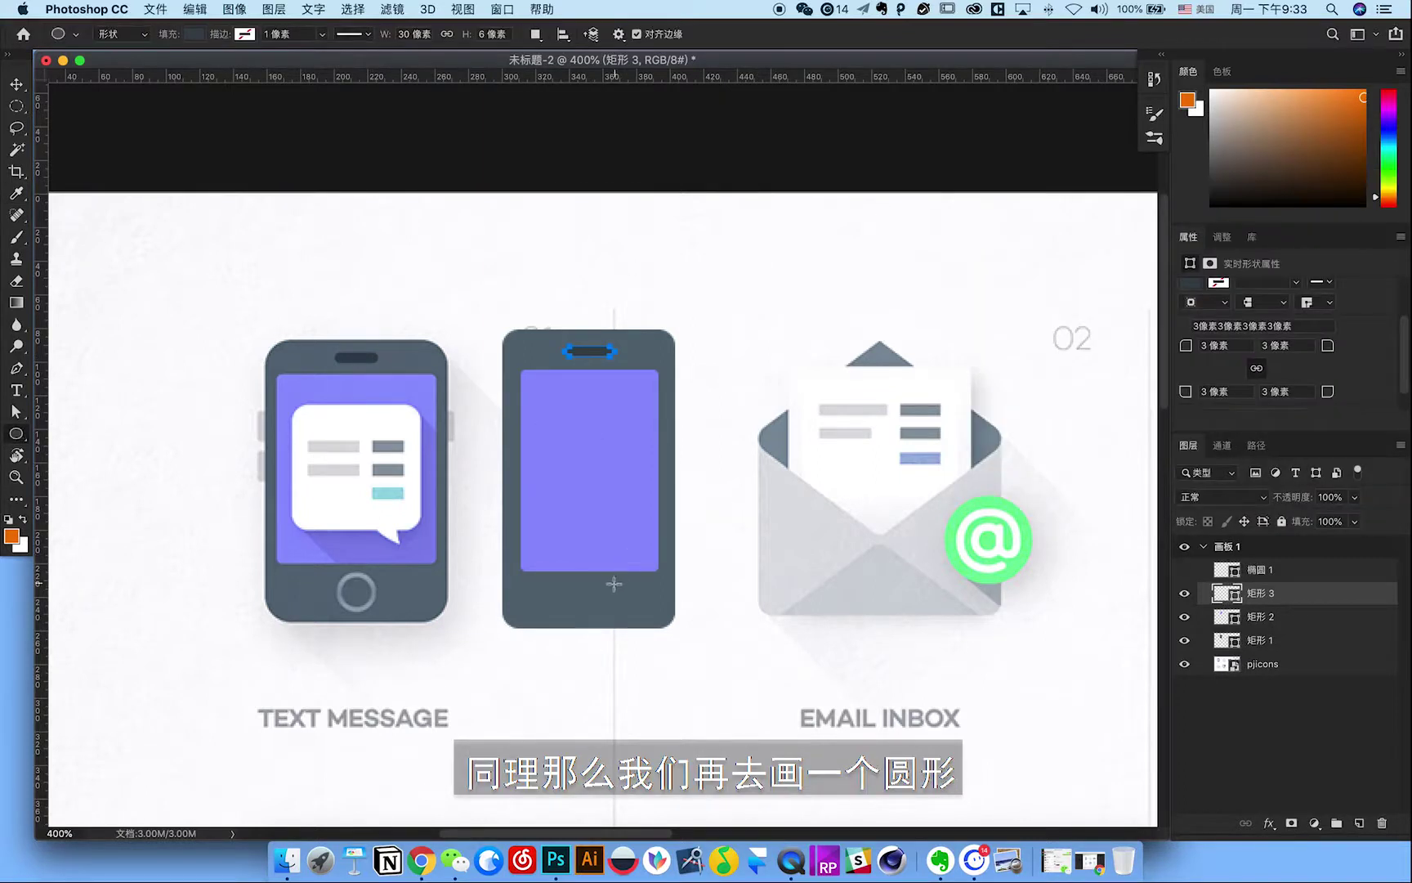
drag(564, 574, 615, 619)
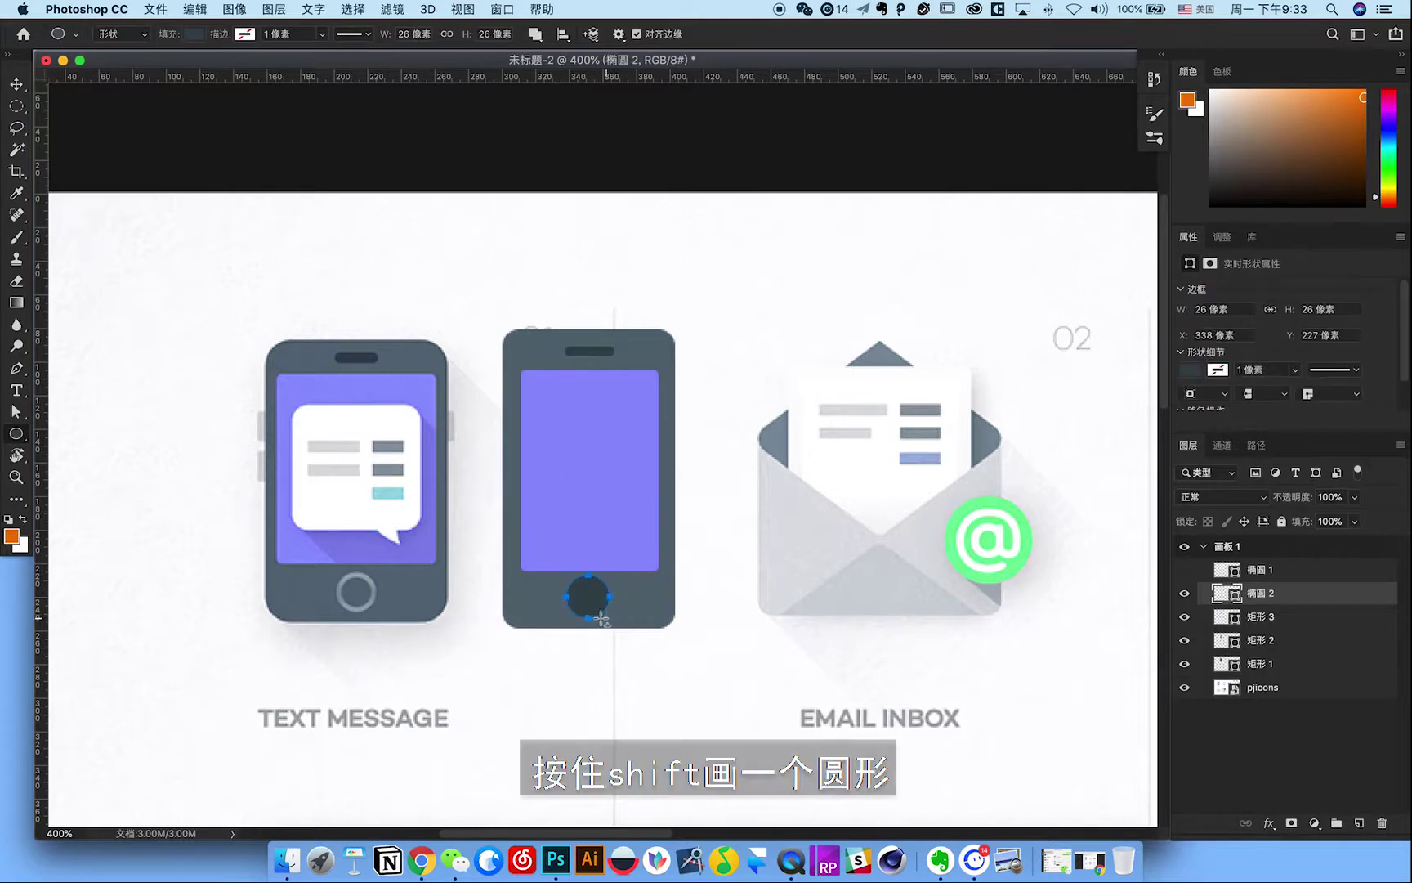
key(v)
drag(588, 598, 584, 608)
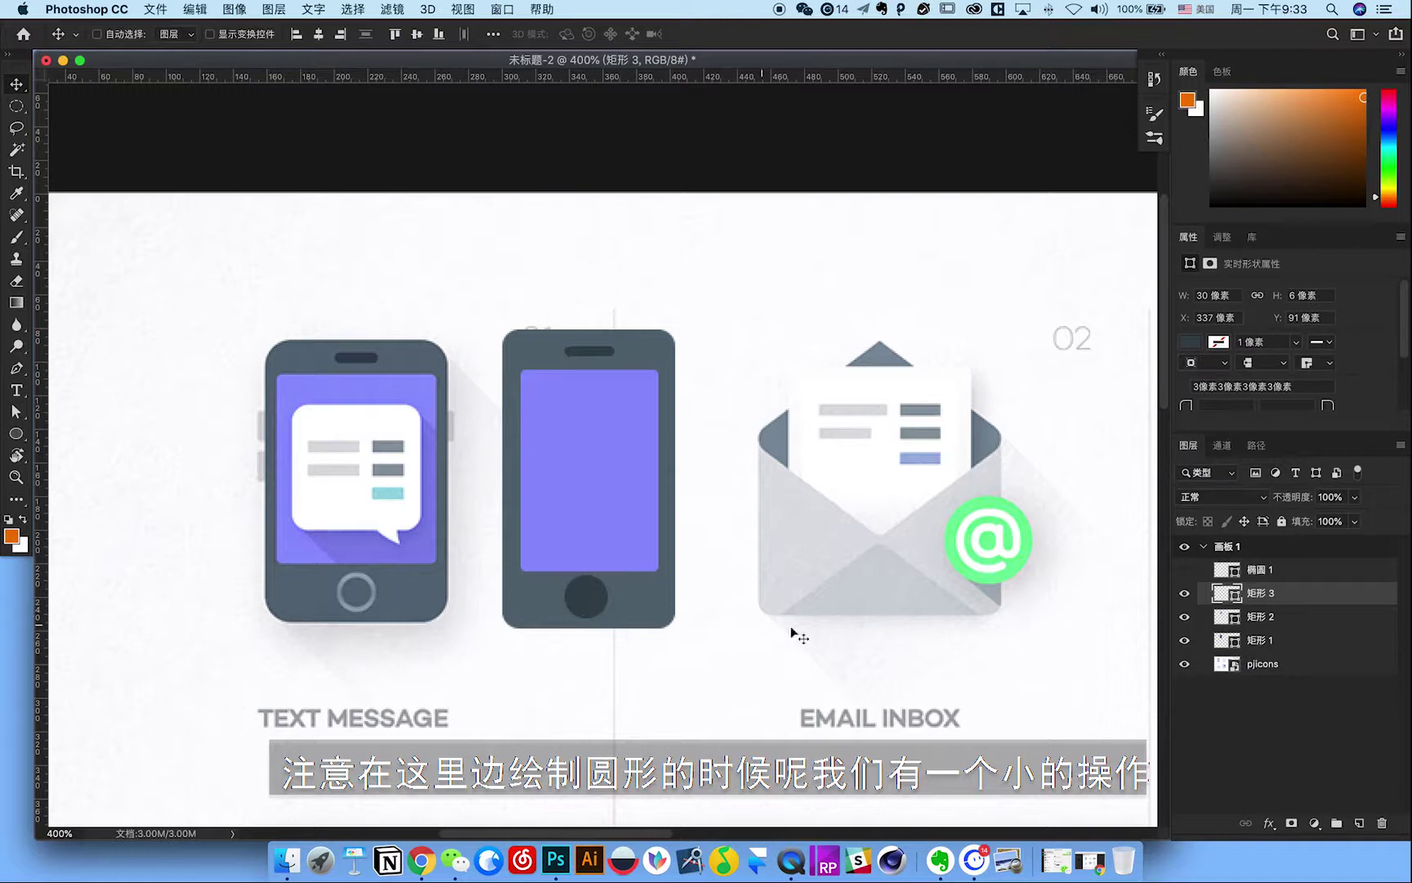
key(Delete)
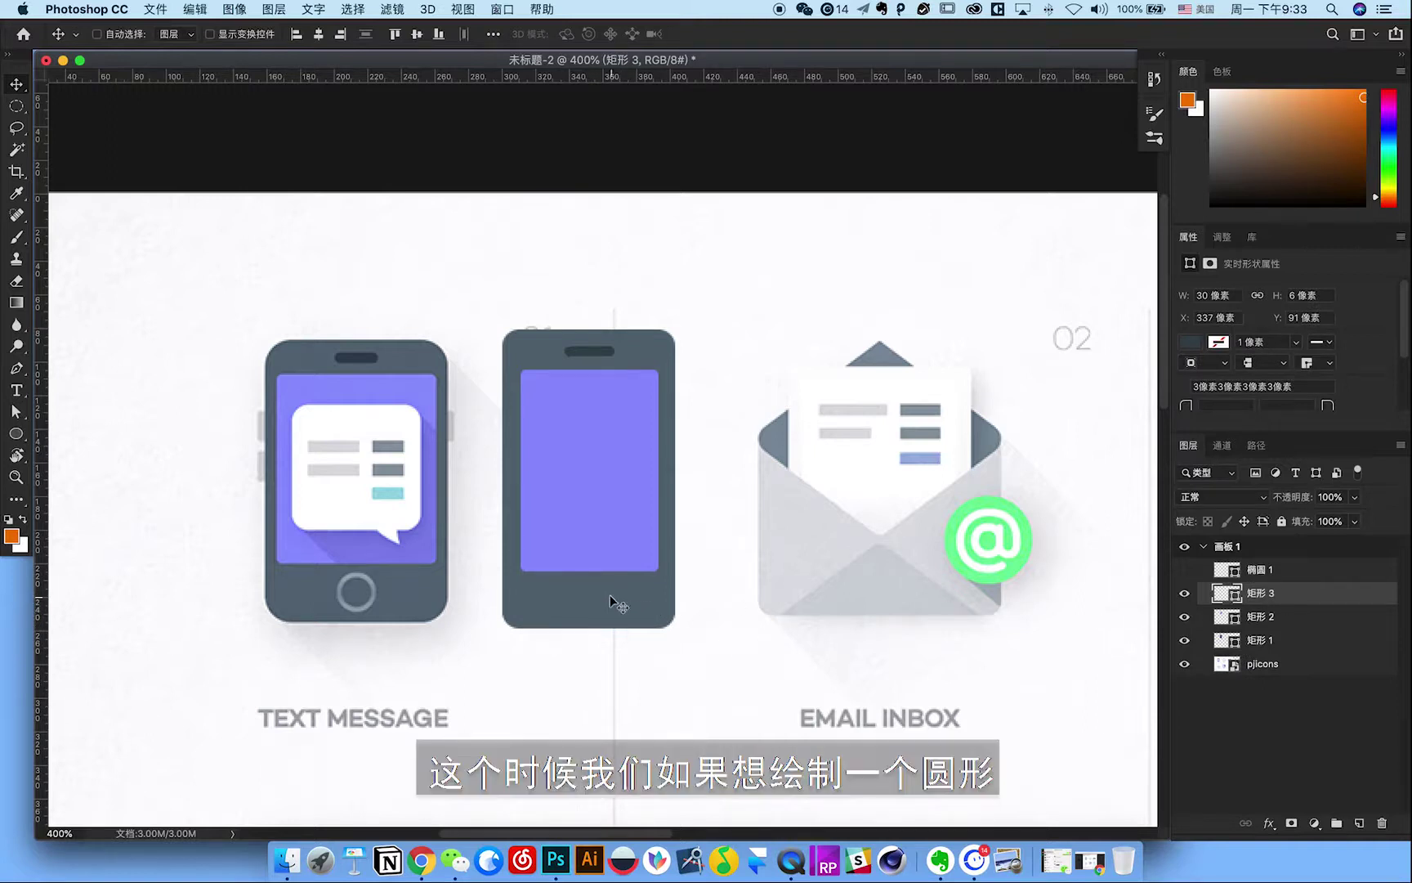
key(u)
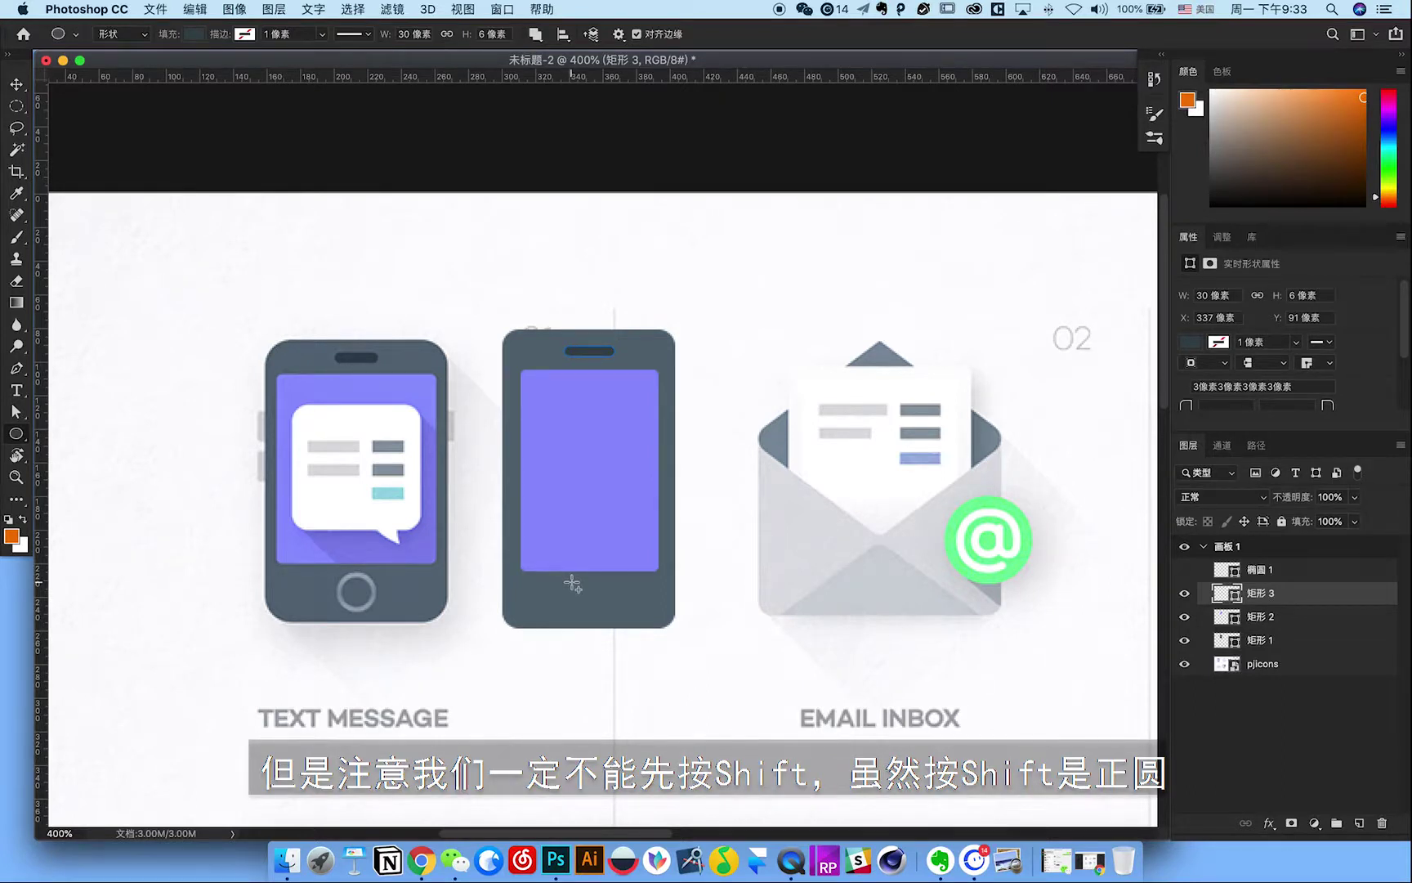
drag(573, 583, 612, 624)
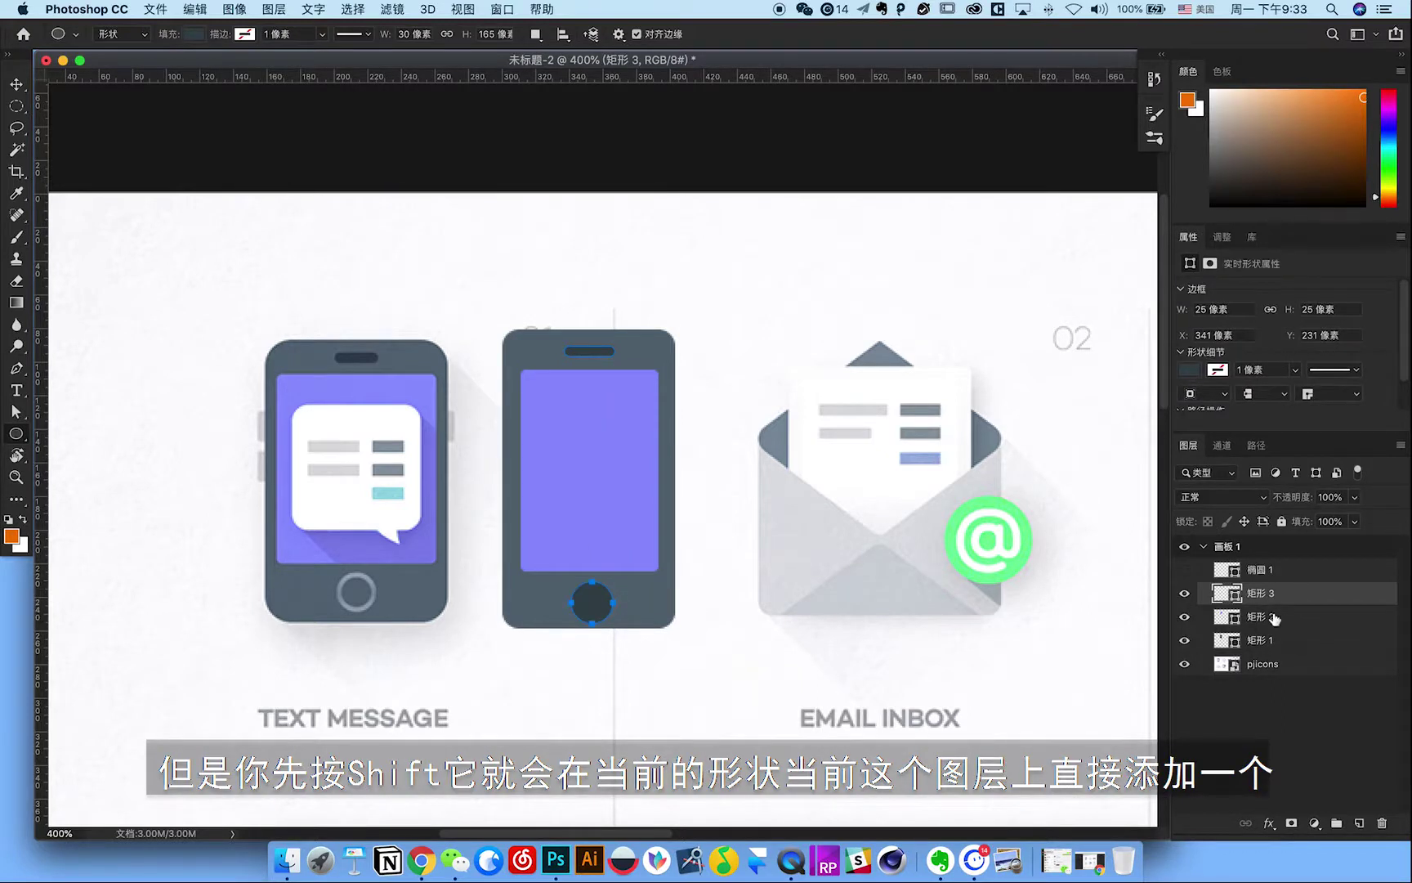
click(1187, 593)
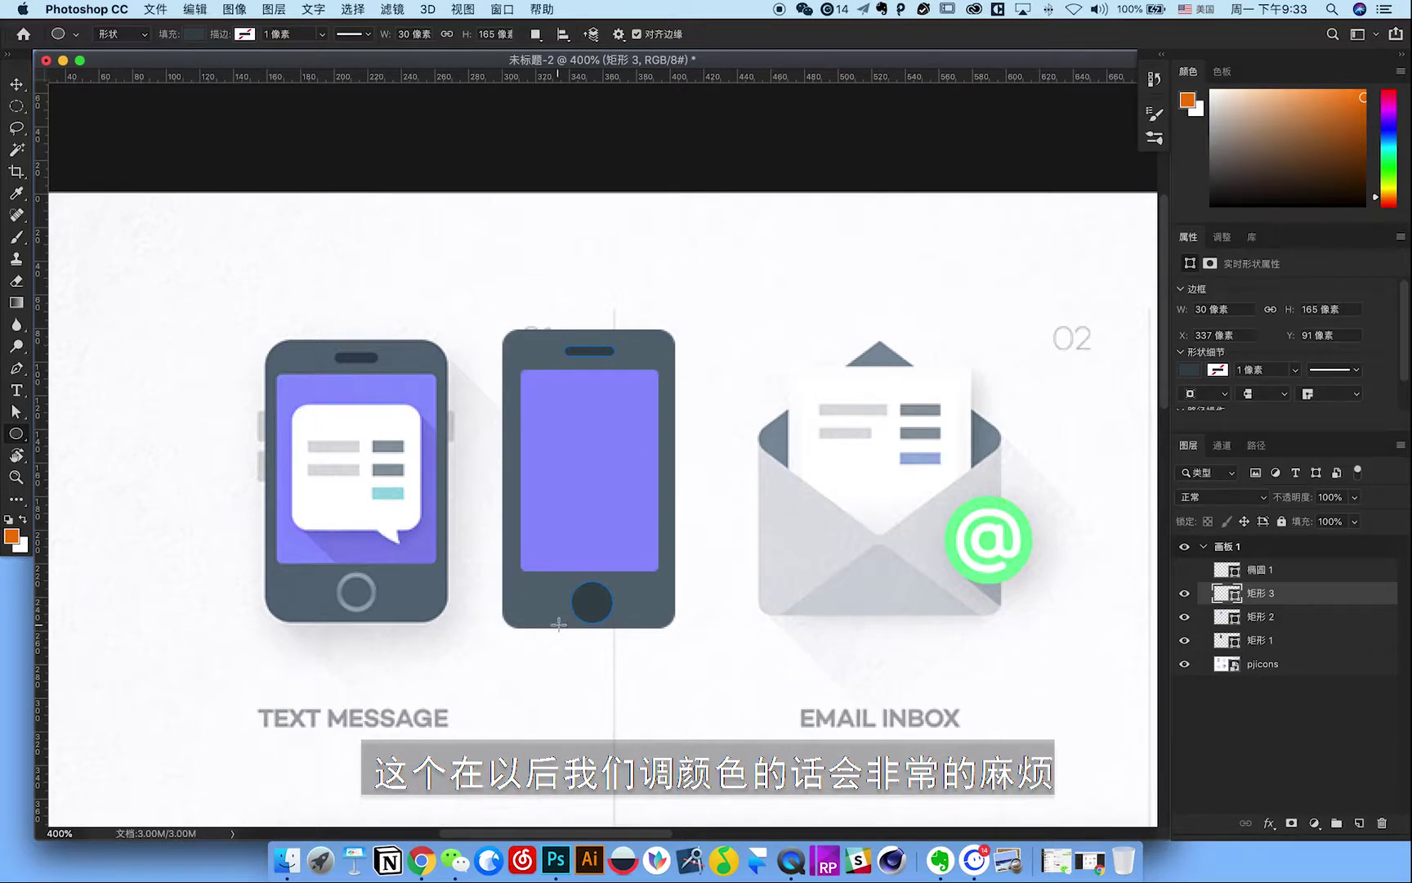
key(BackSpace)
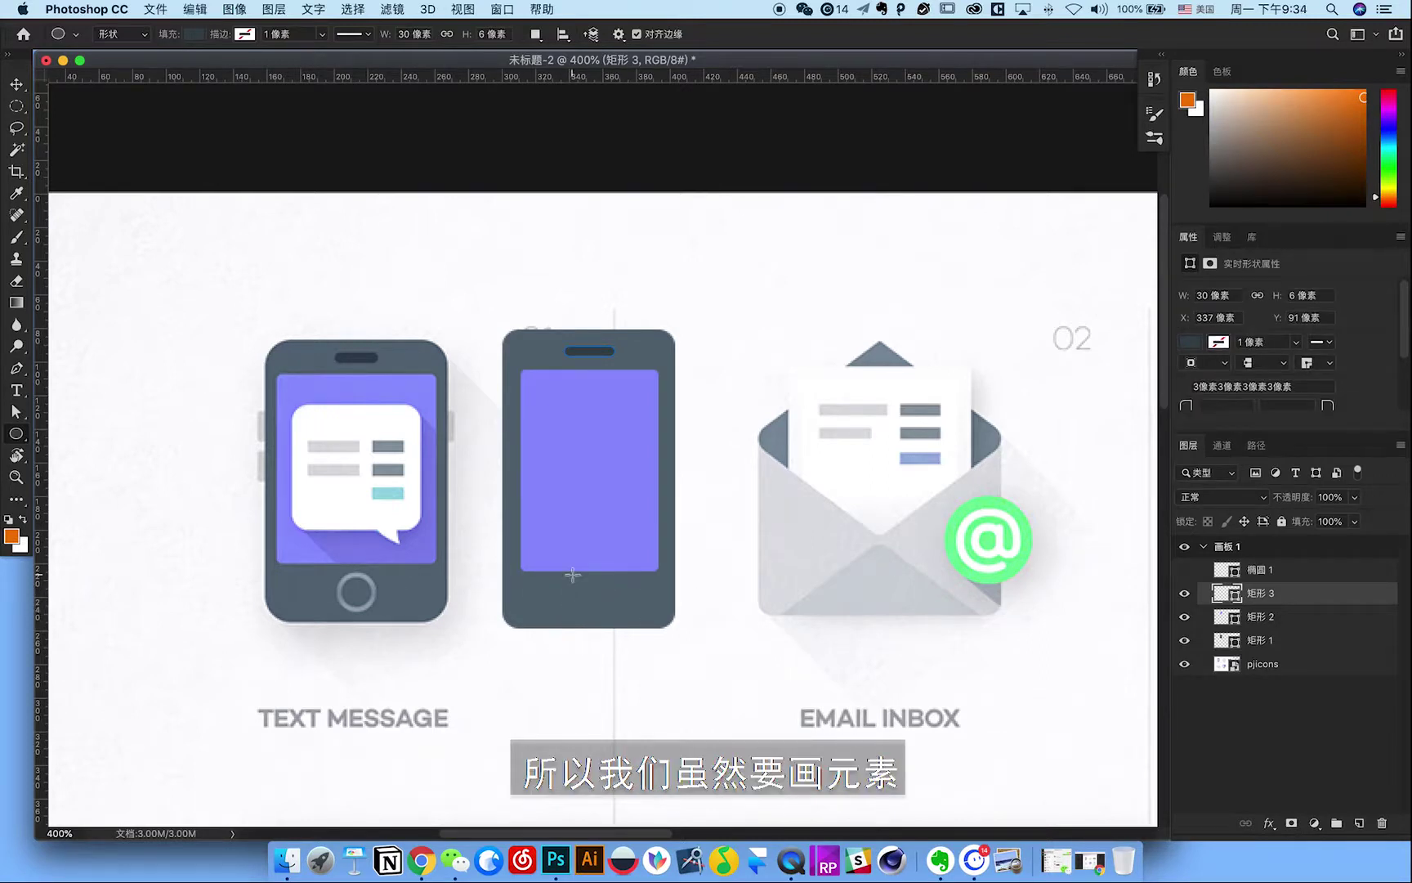
drag(572, 578, 598, 606)
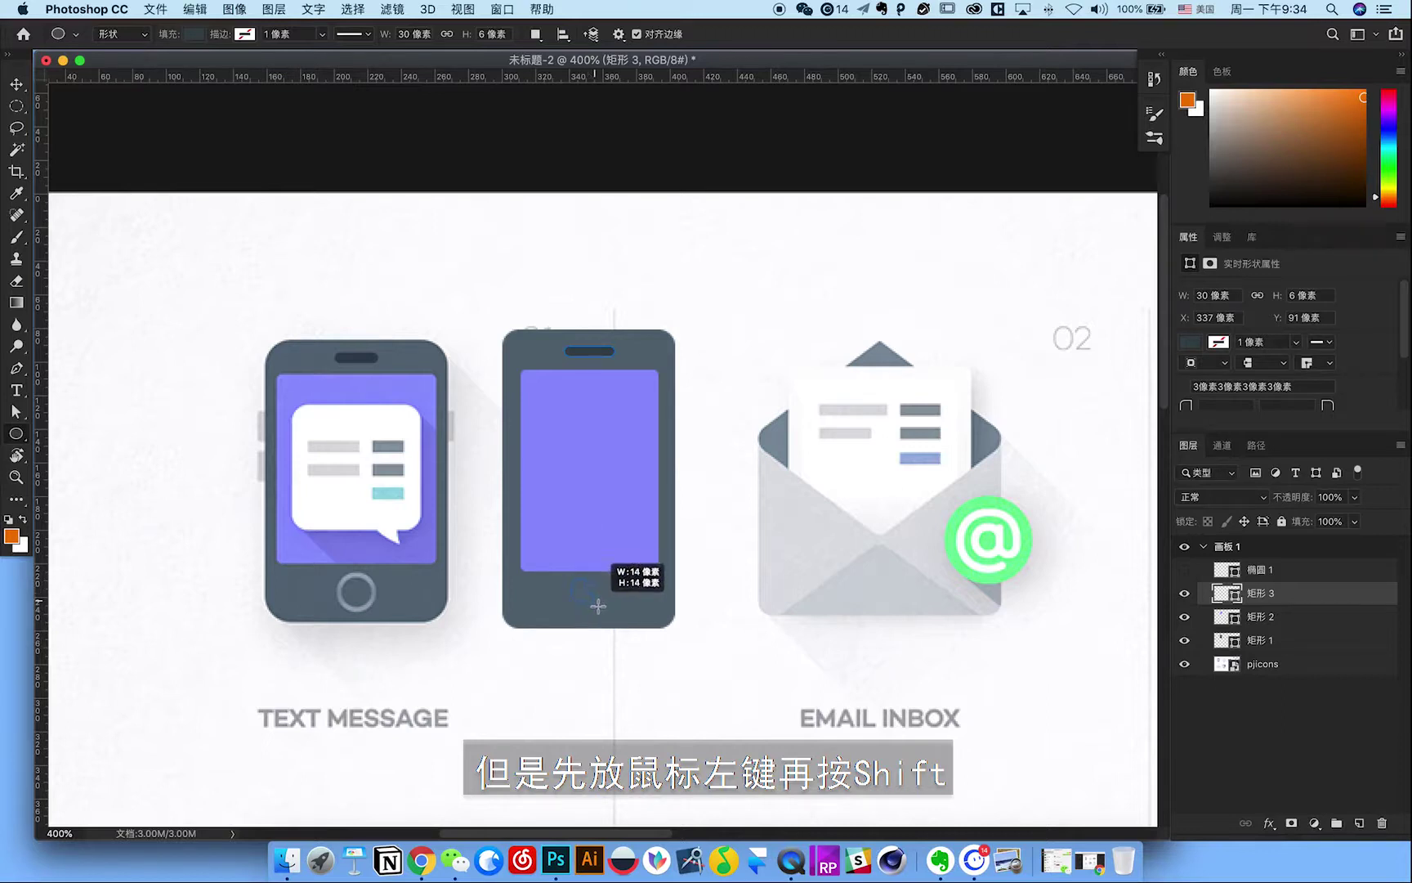
drag(599, 606, 617, 616)
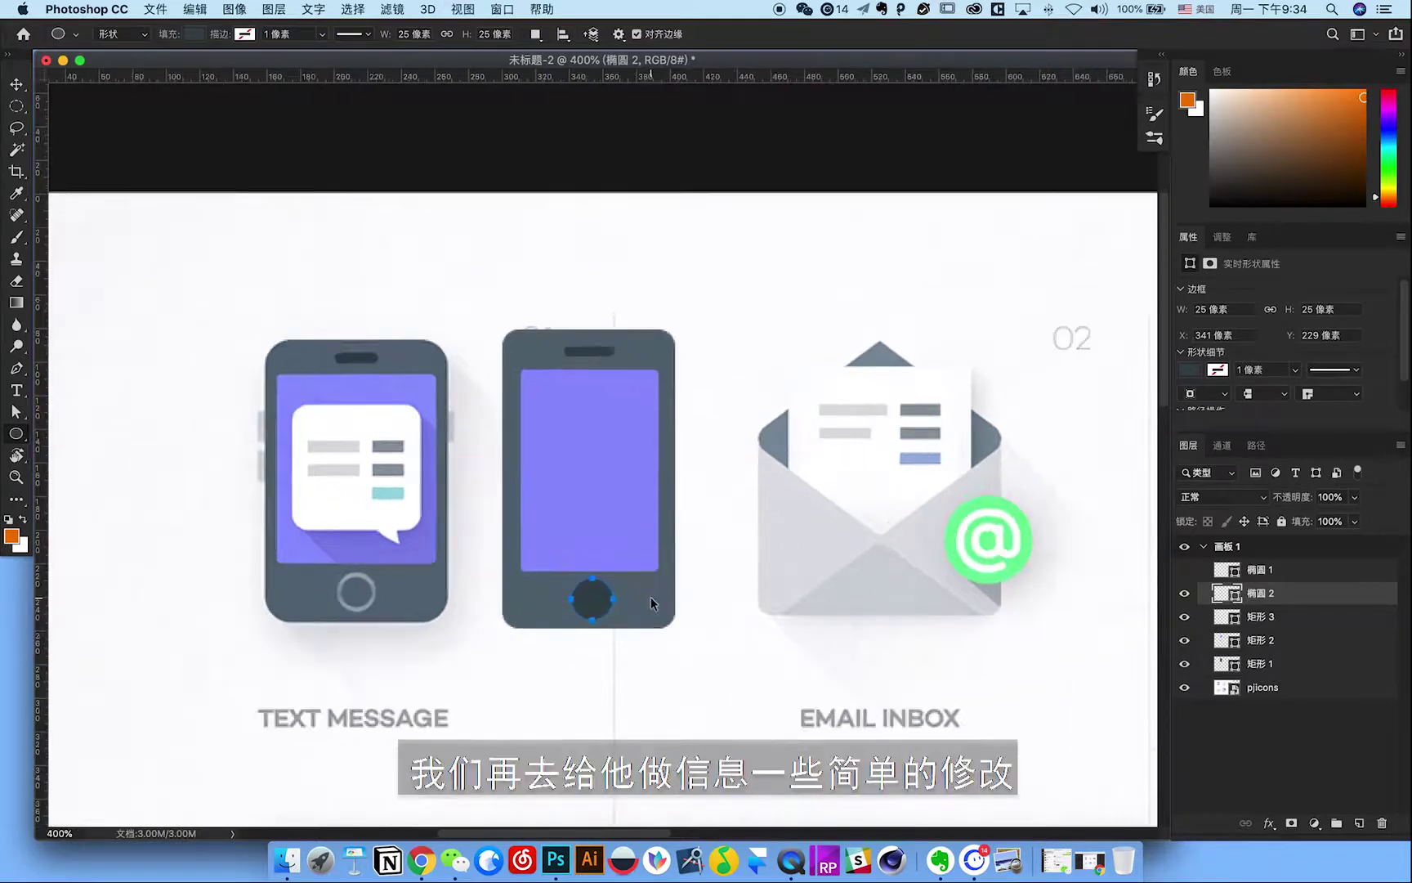
Duplicate the home-button circle and shrink the copy to about 68%.
key(super+plus)
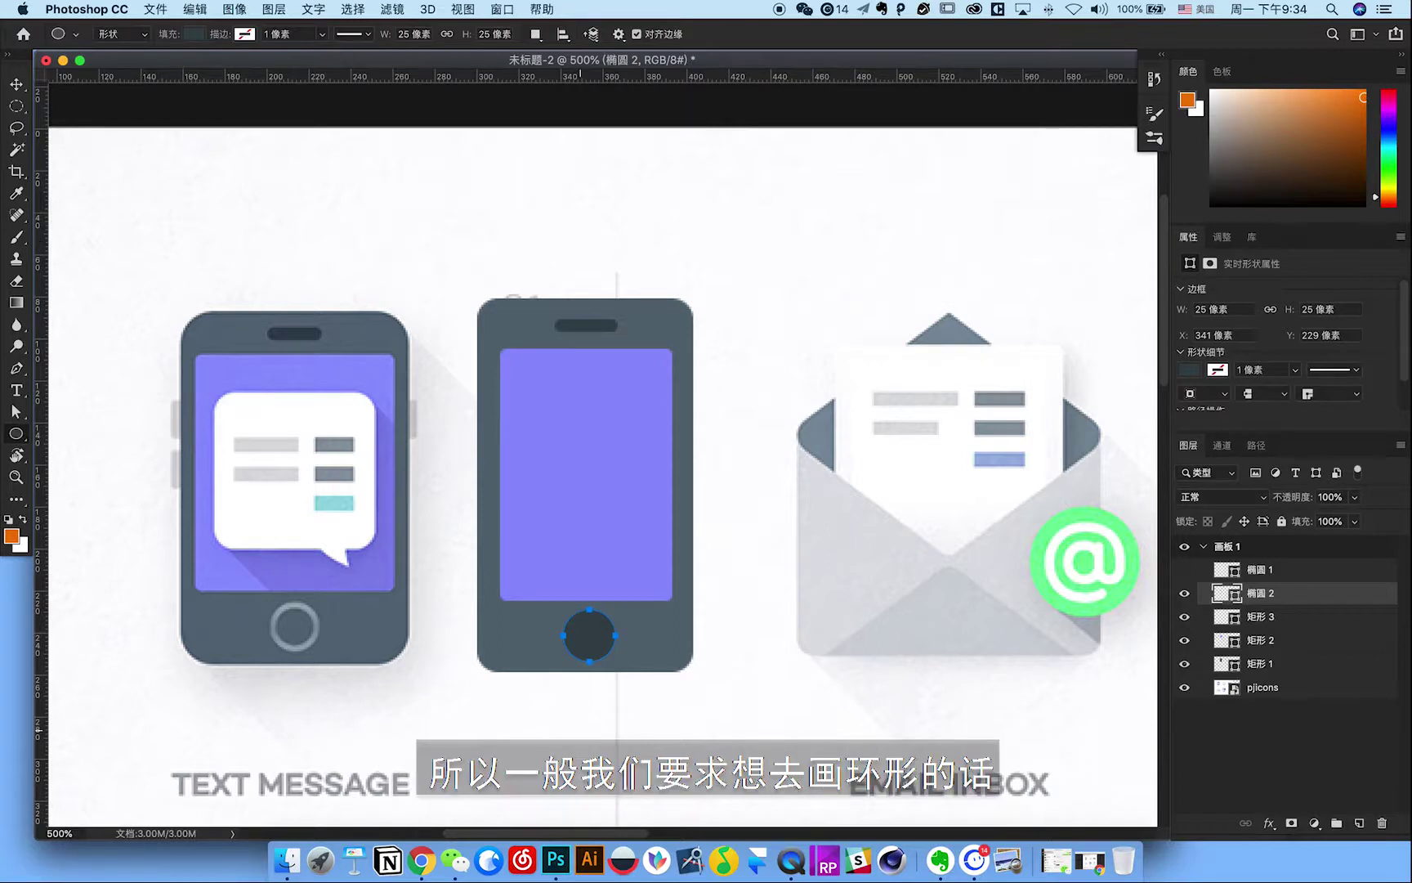
key(super+minus)
key(super+equal)
key(super+equal)
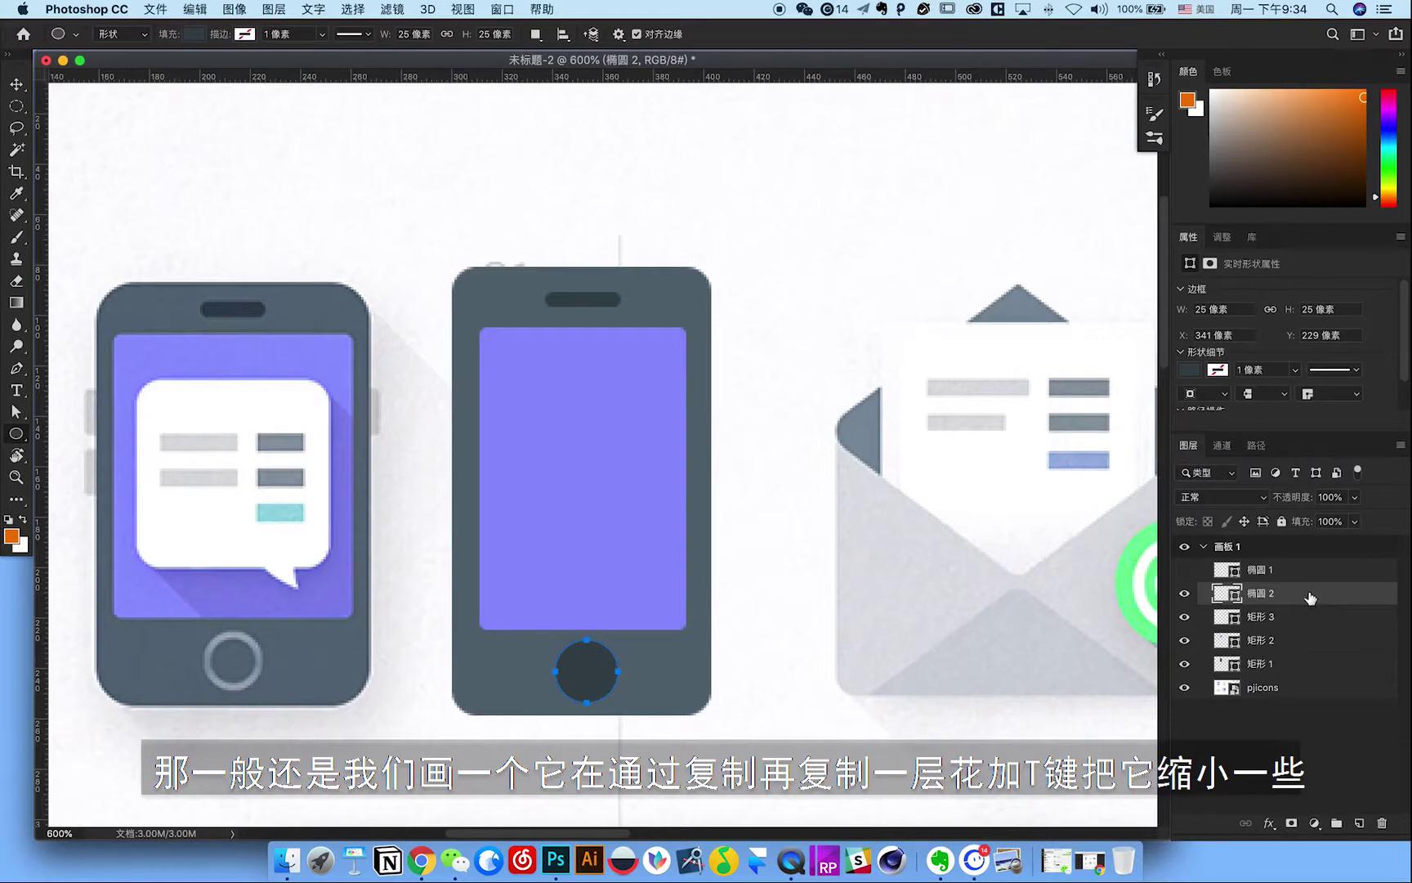
key(super+j)
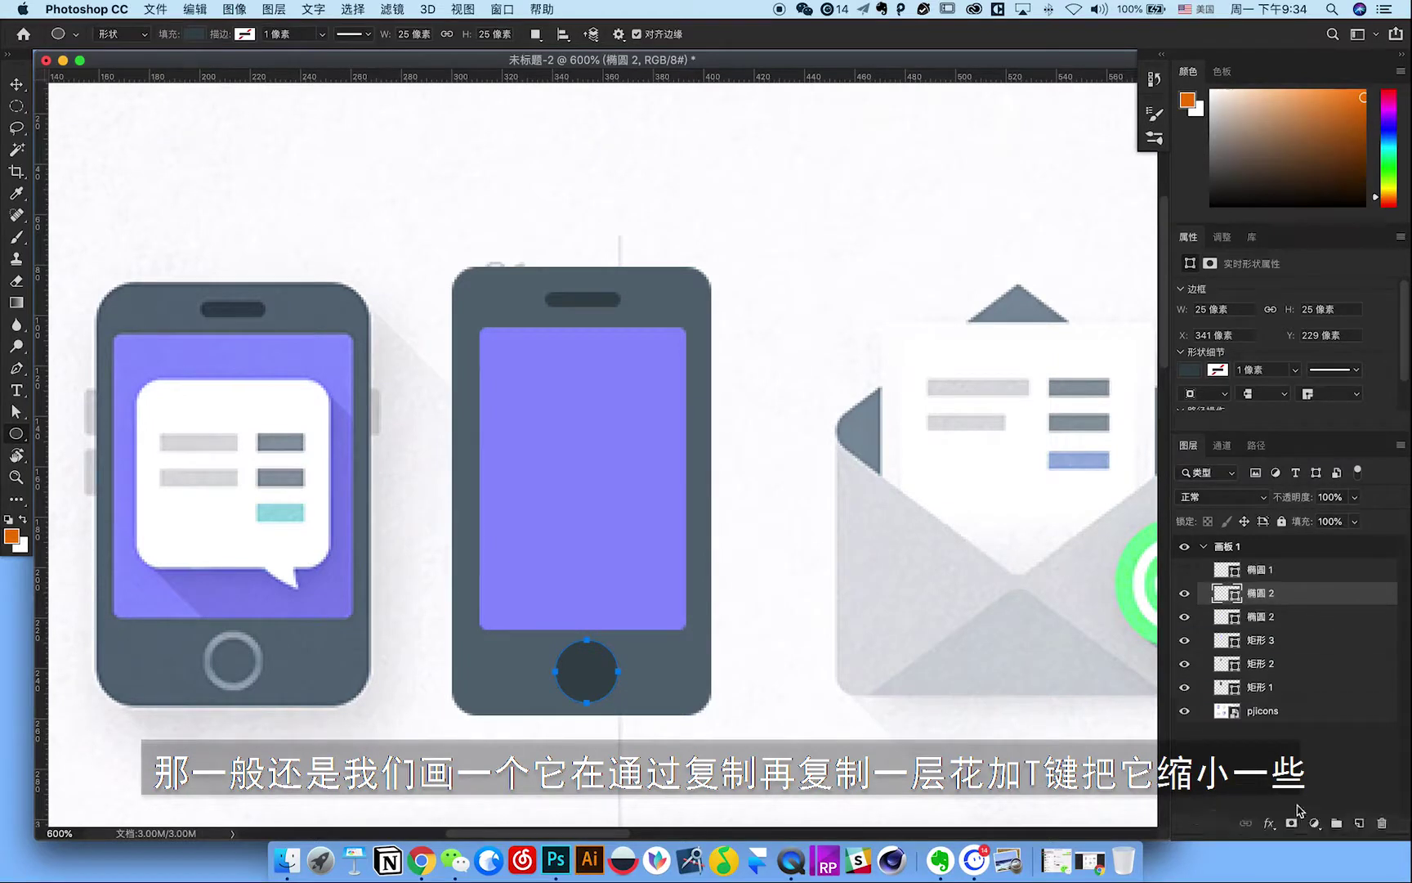
key(super+t)
drag(618, 641, 608, 647)
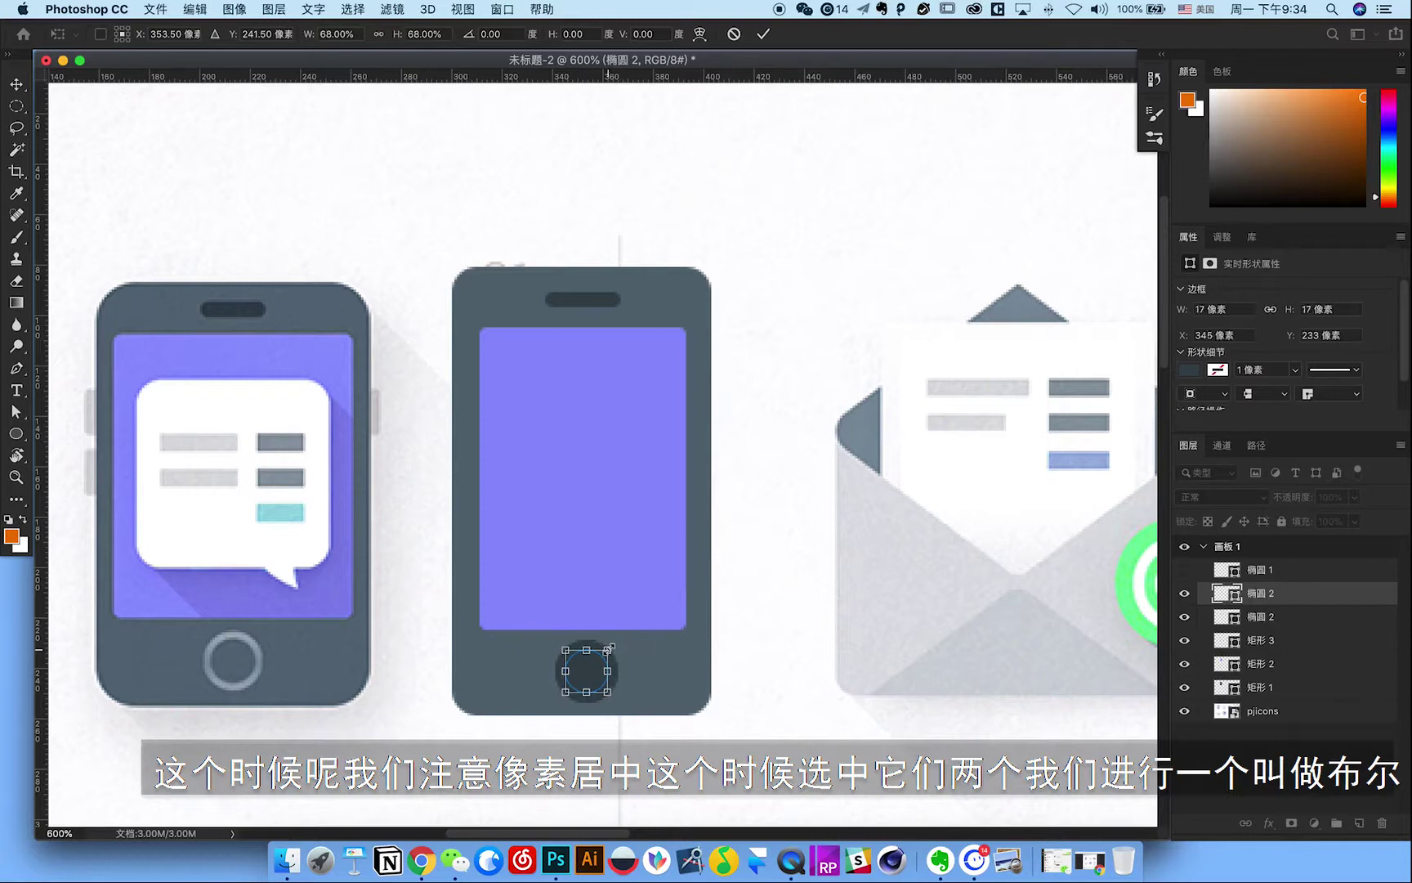
key(Return)
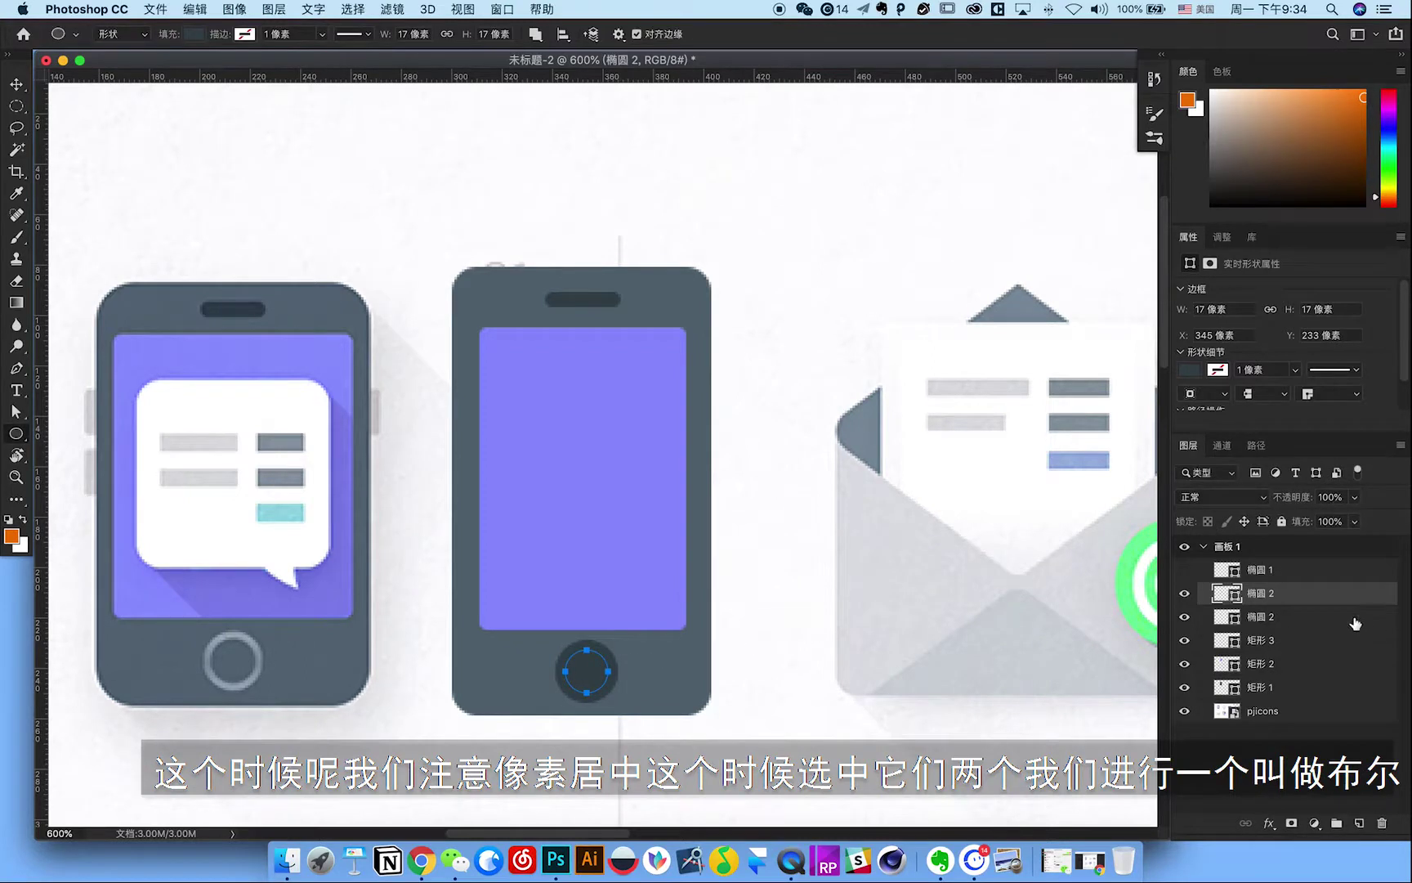
Merge the outer and inner circle layers into one Ellipse 2 layer.
shift+click(1343, 619)
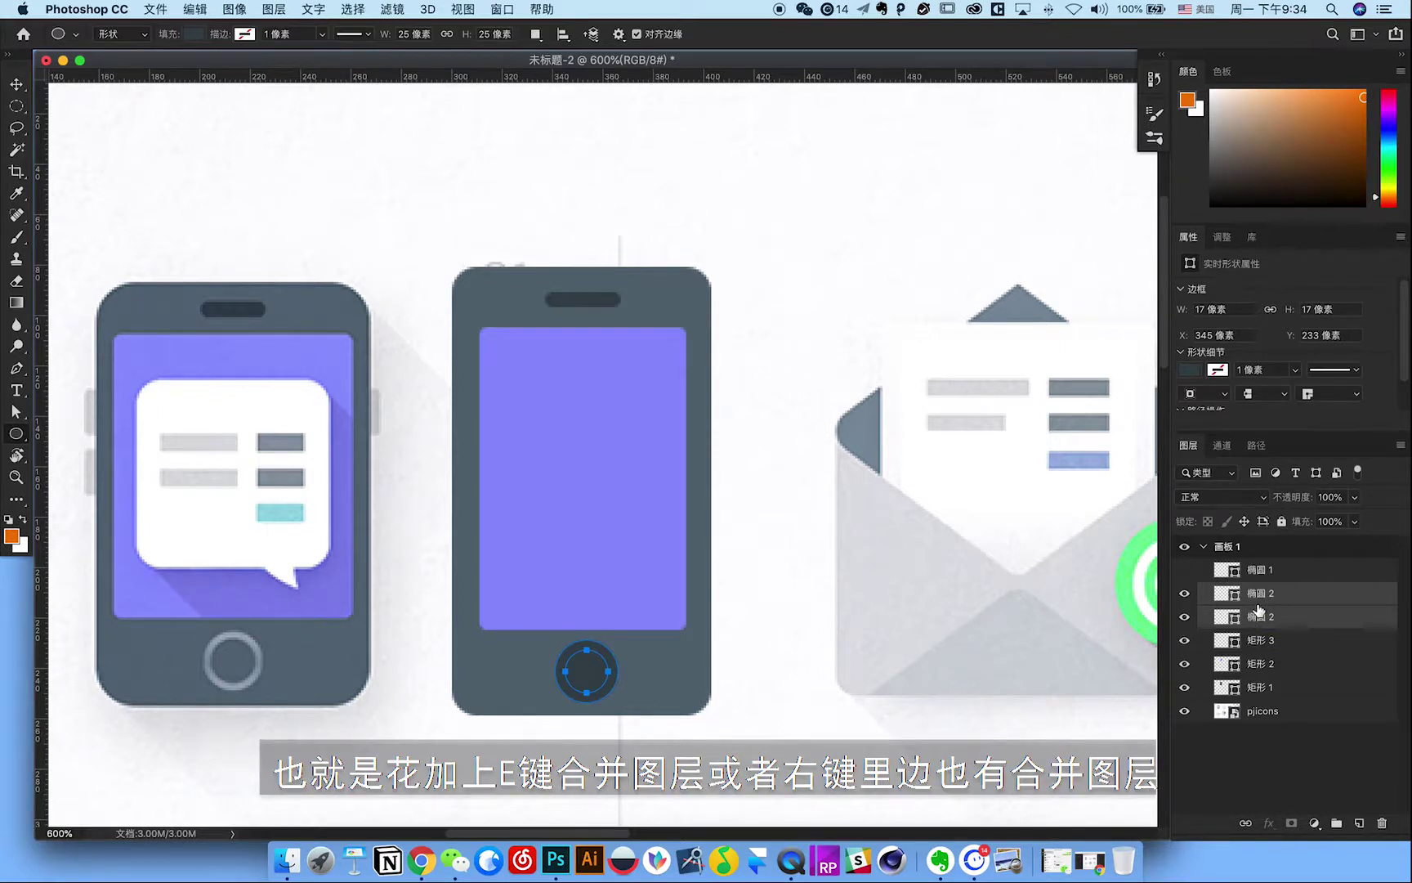
right_click(1299, 605)
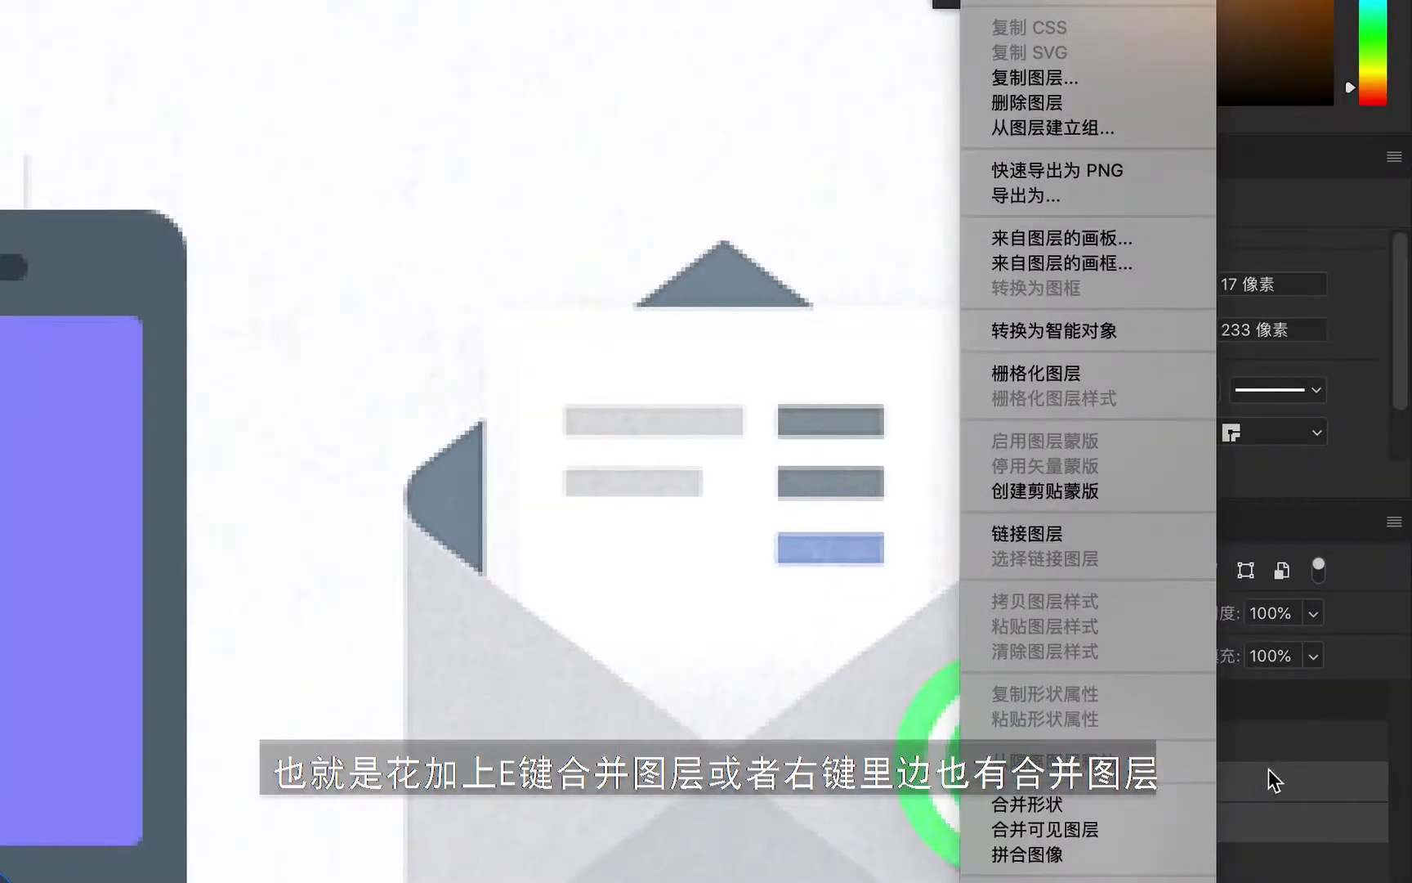
key(Escape)
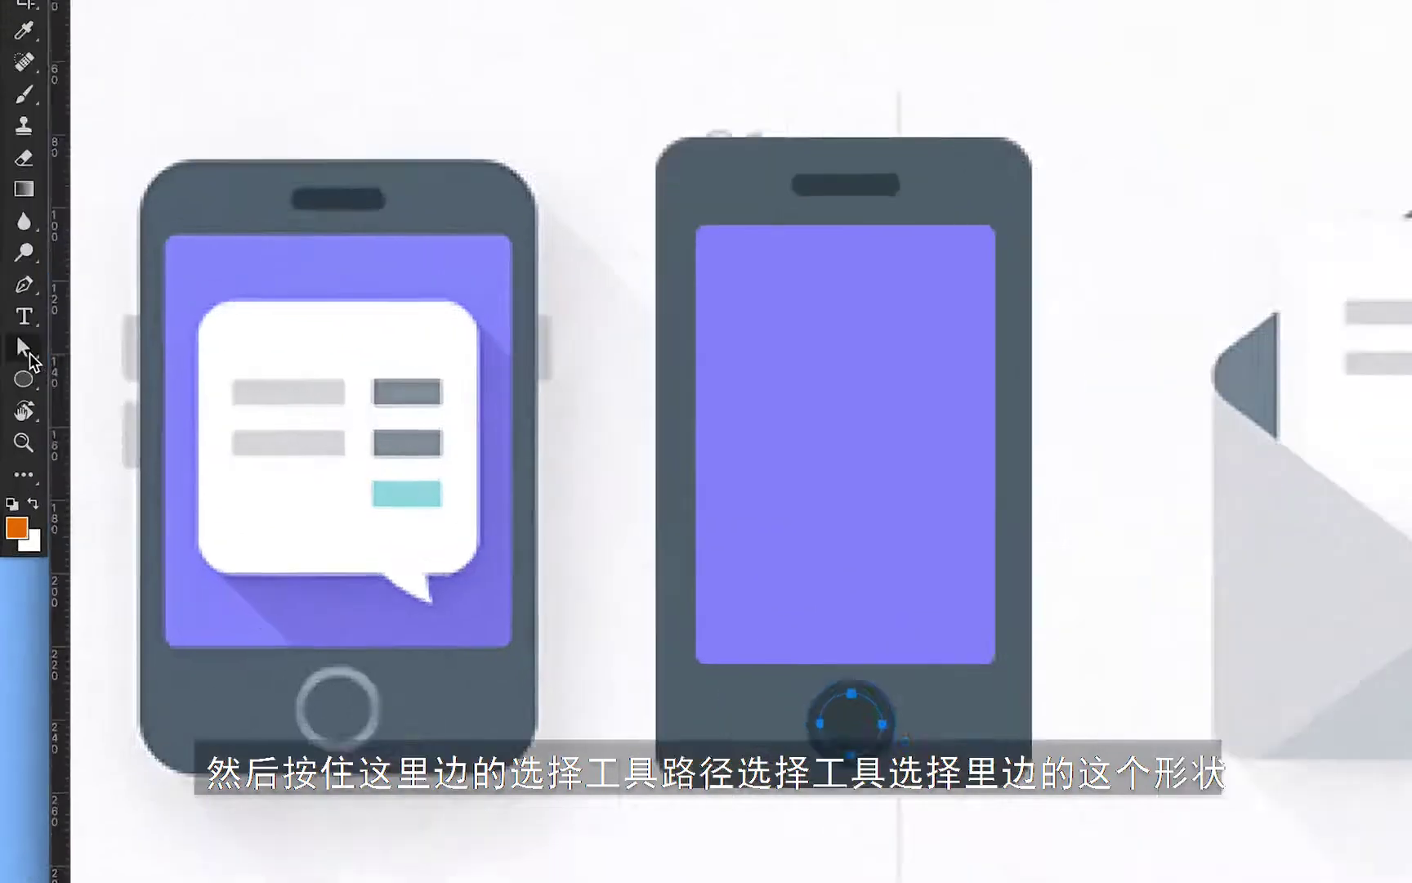
click(28, 304)
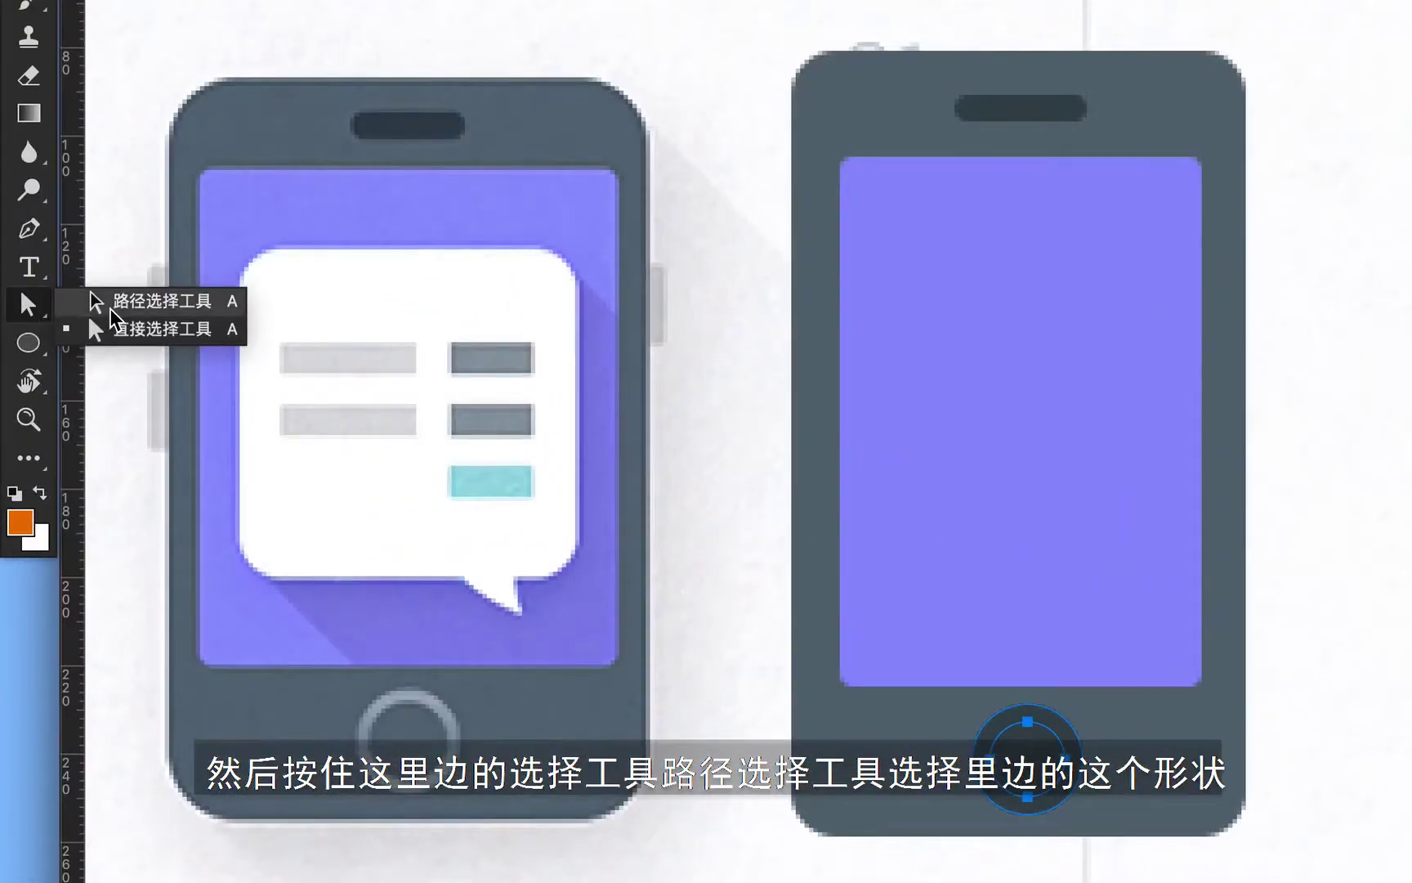
Subtract the inner circle from the home button to turn it into a ring.
click(90, 304)
click(1023, 756)
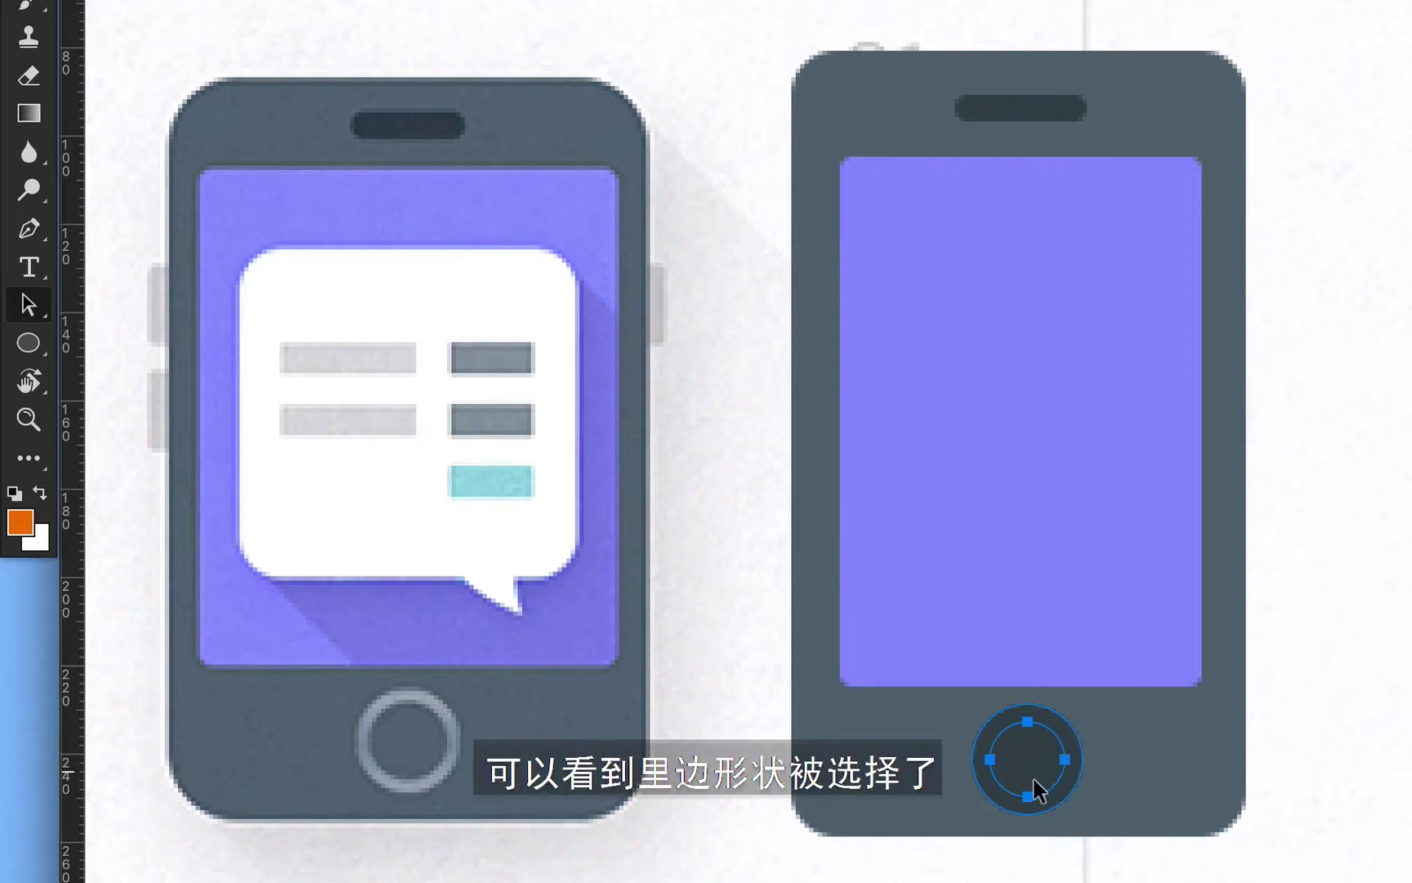
click(1058, 721)
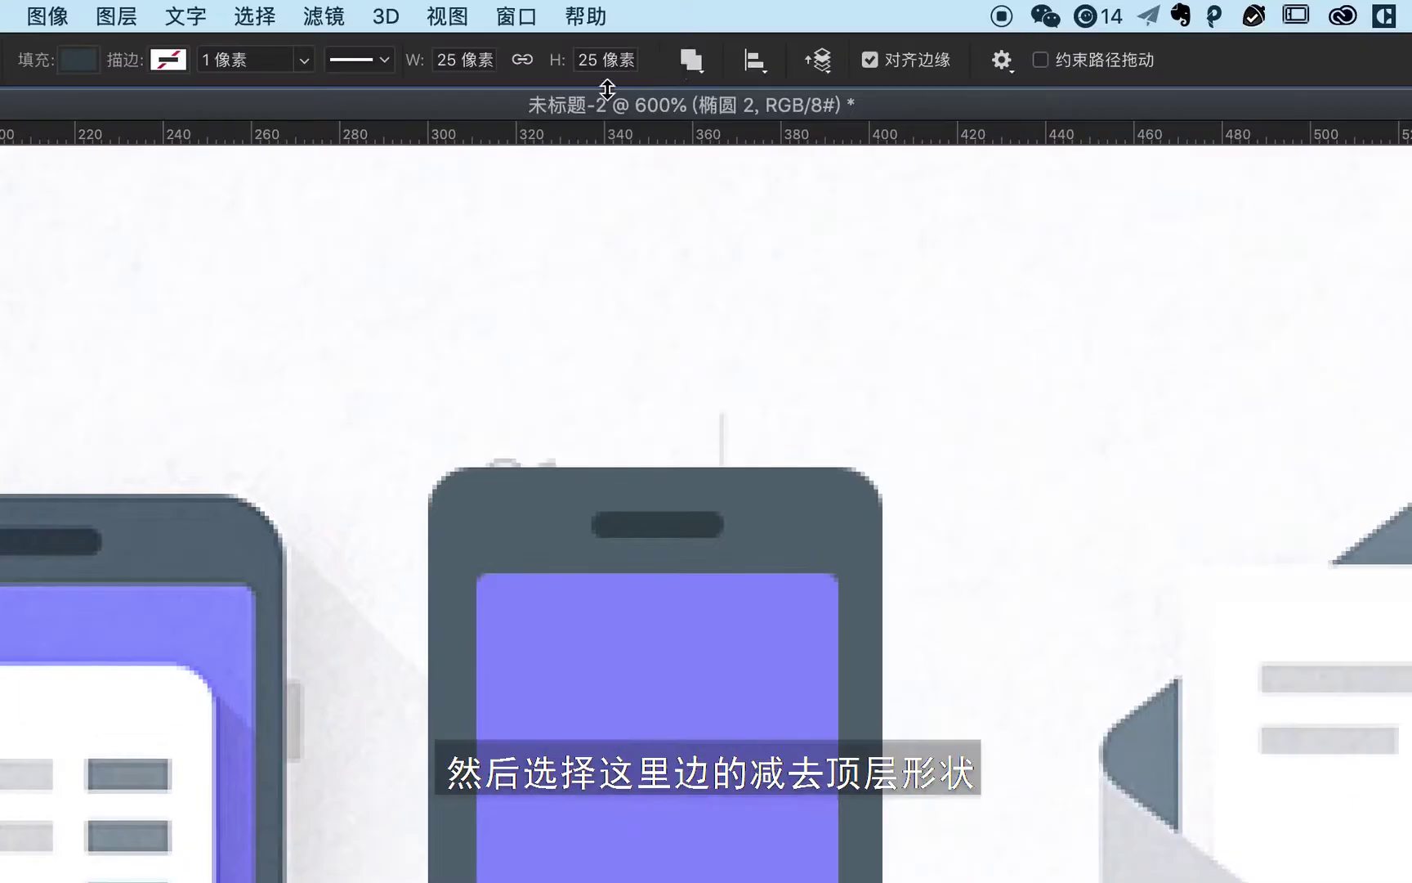
click(691, 59)
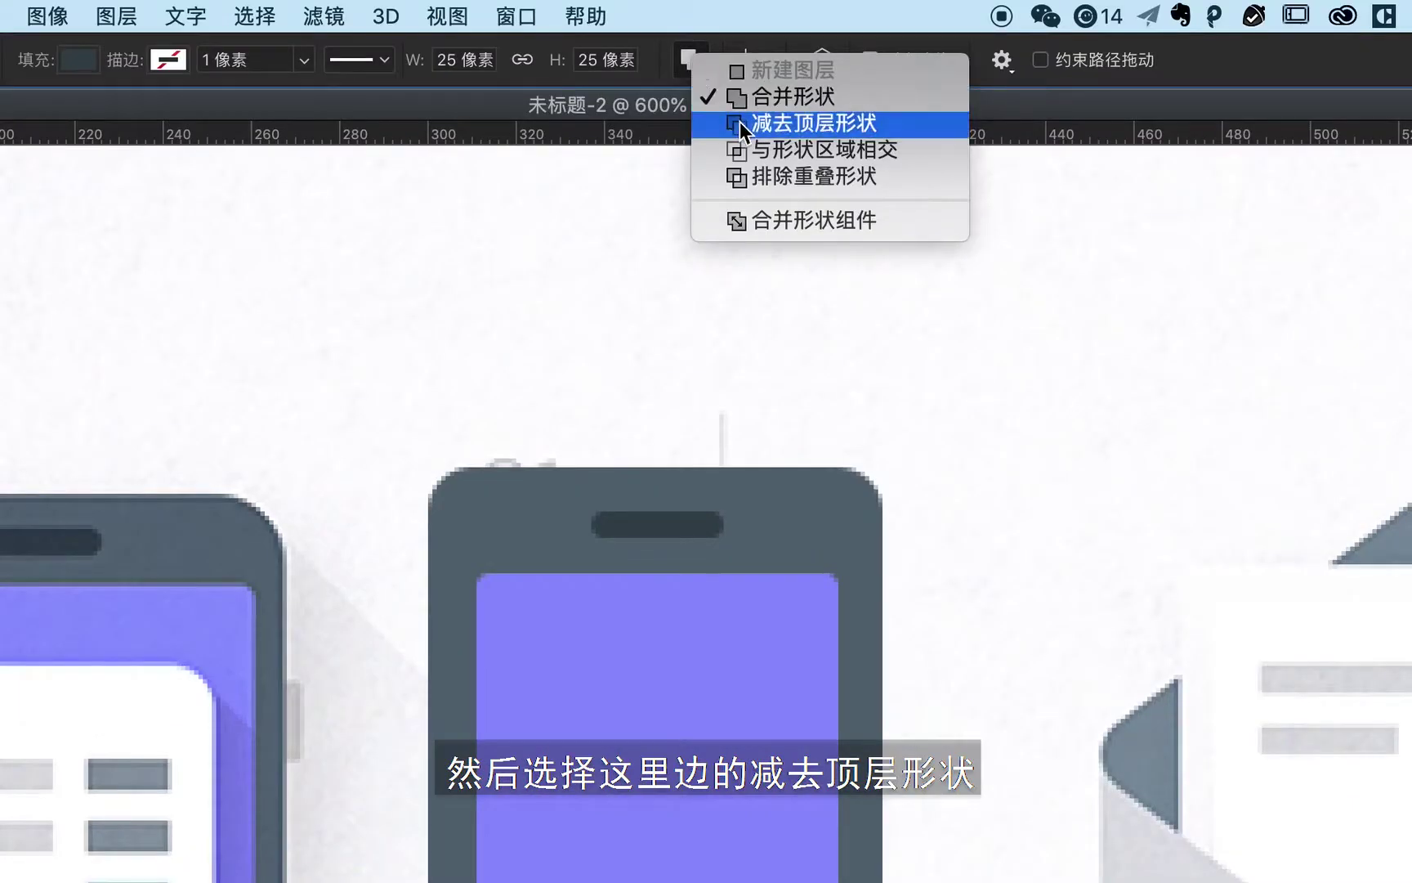
click(740, 121)
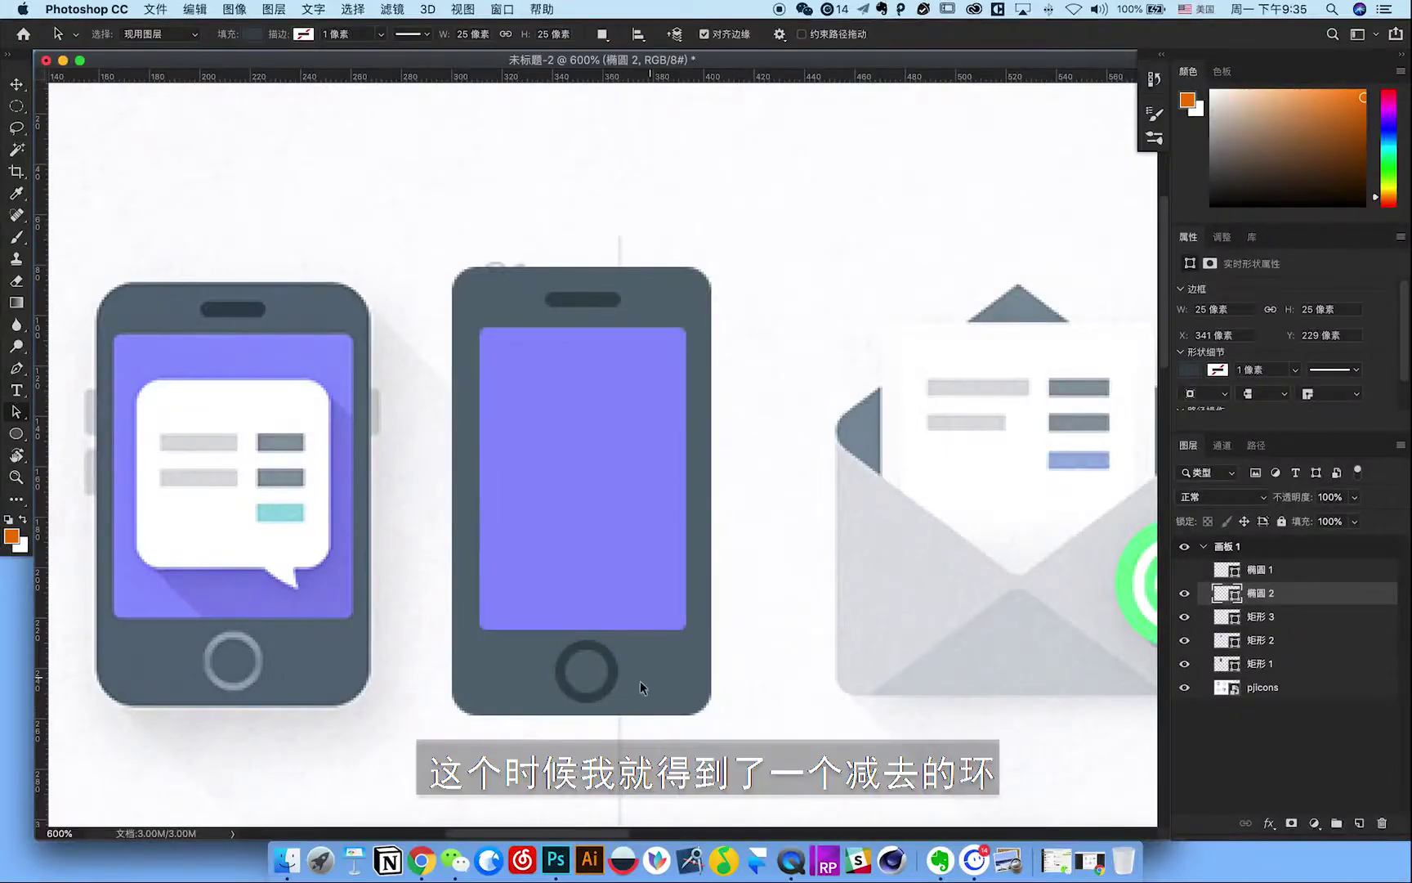
Recolour the ring with the left phone's light grey-blue ring colour.
double_click(1215, 594)
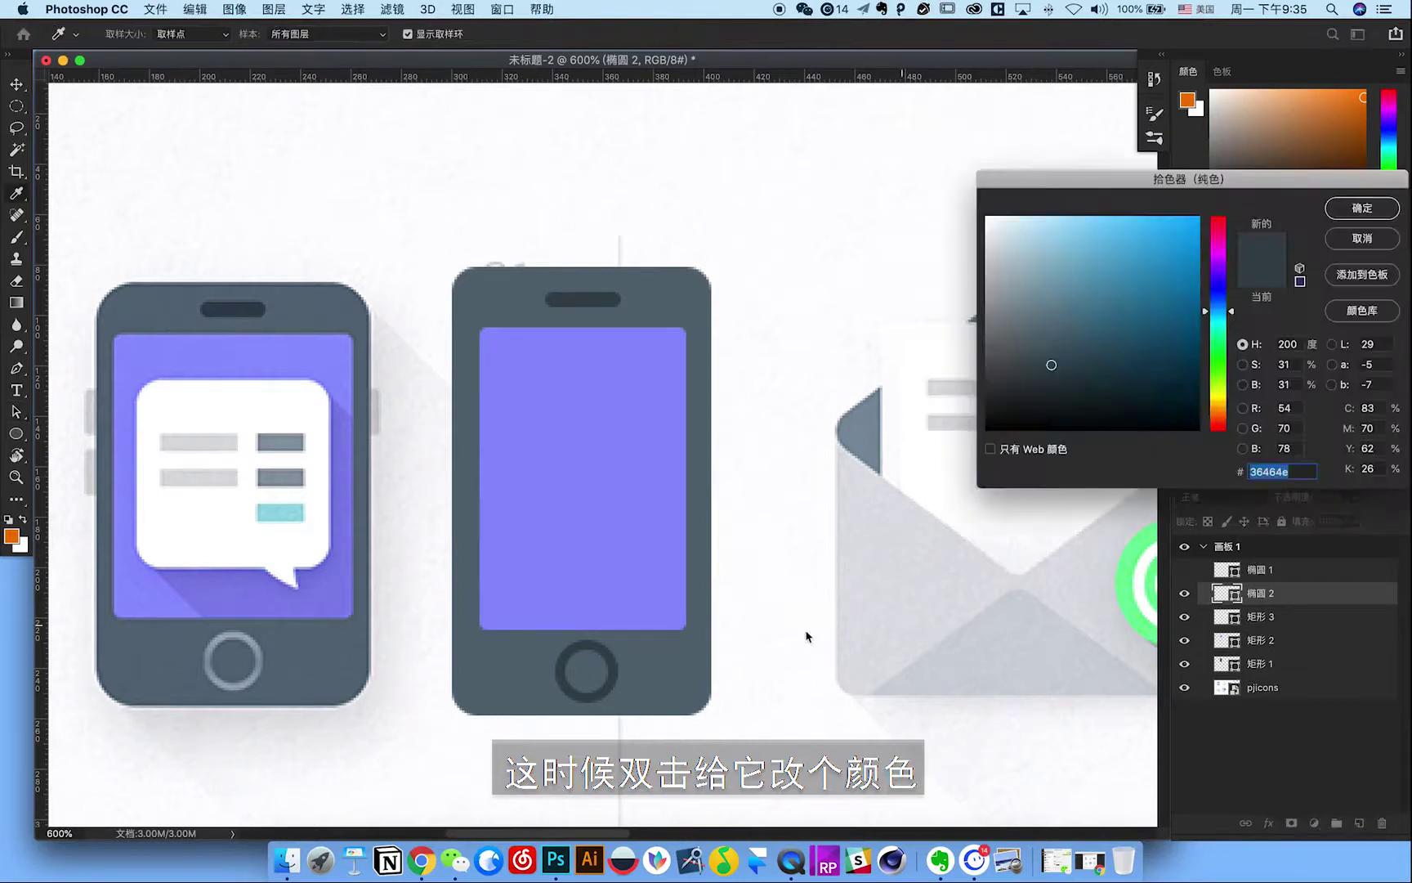
click(260, 649)
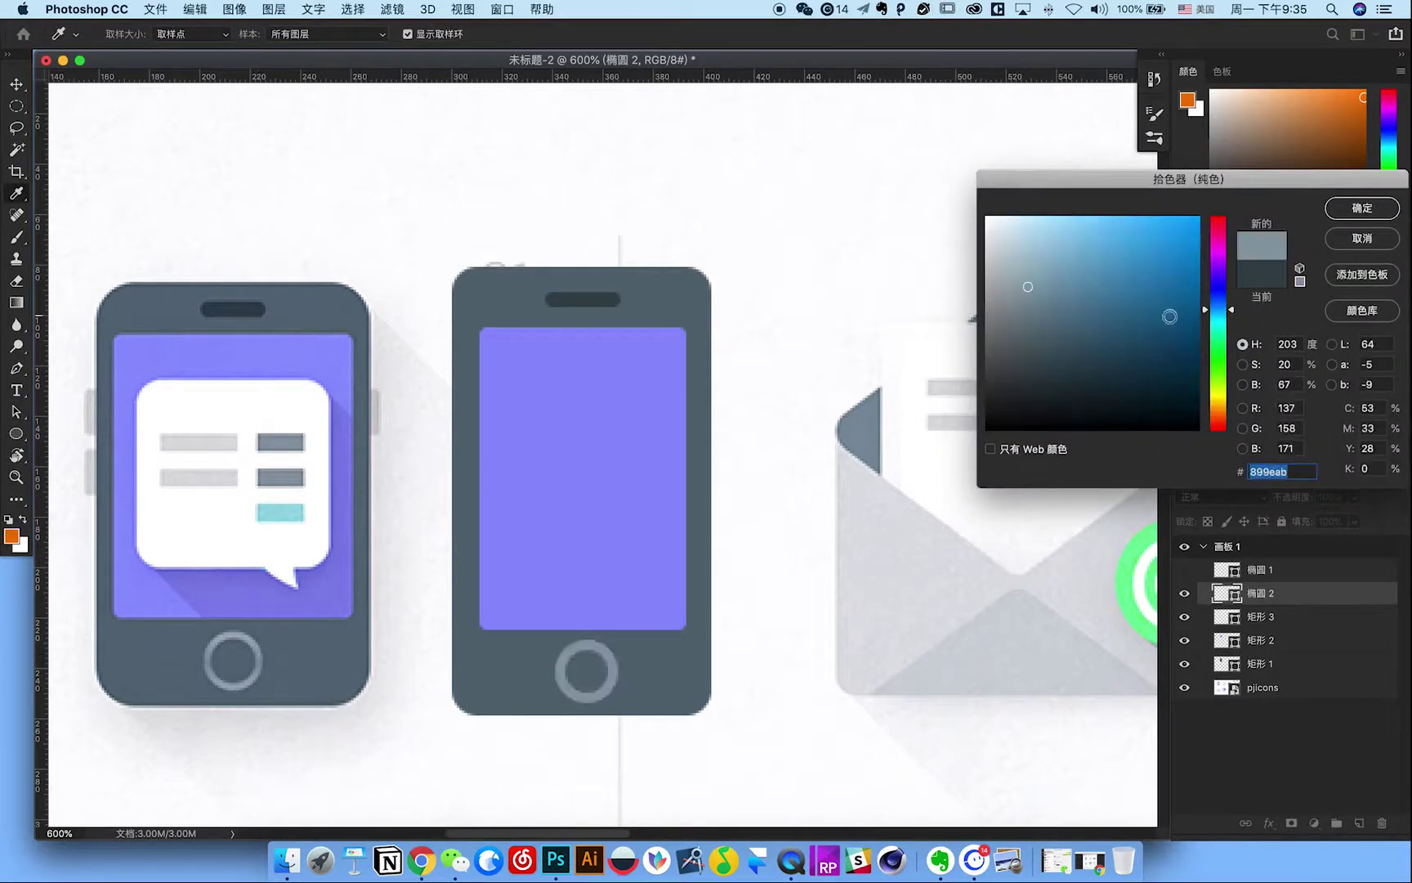
click(1361, 209)
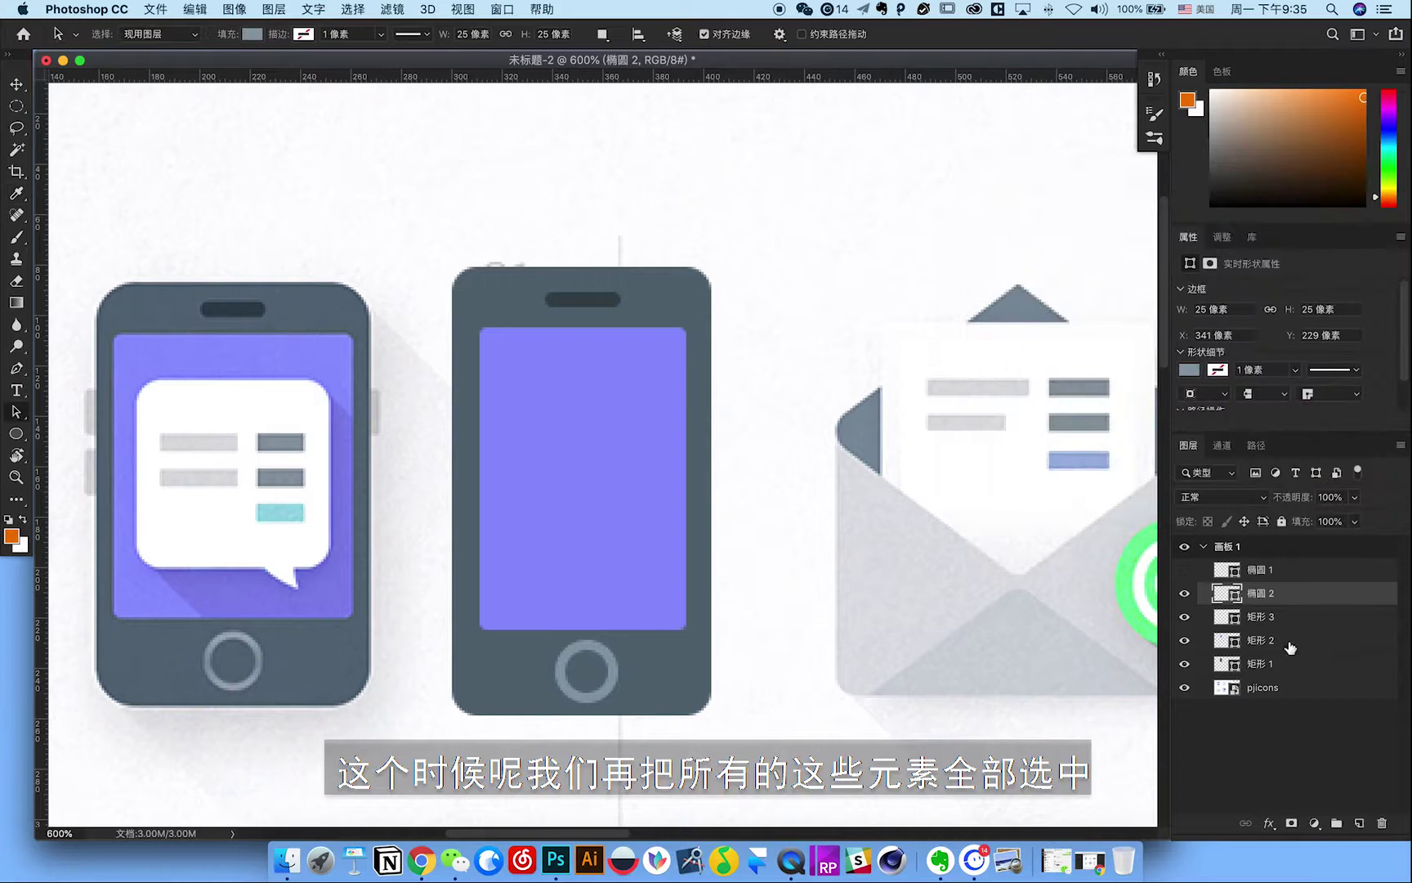
Select all four phone layers and align their horizontal centres.
shift+click(1287, 667)
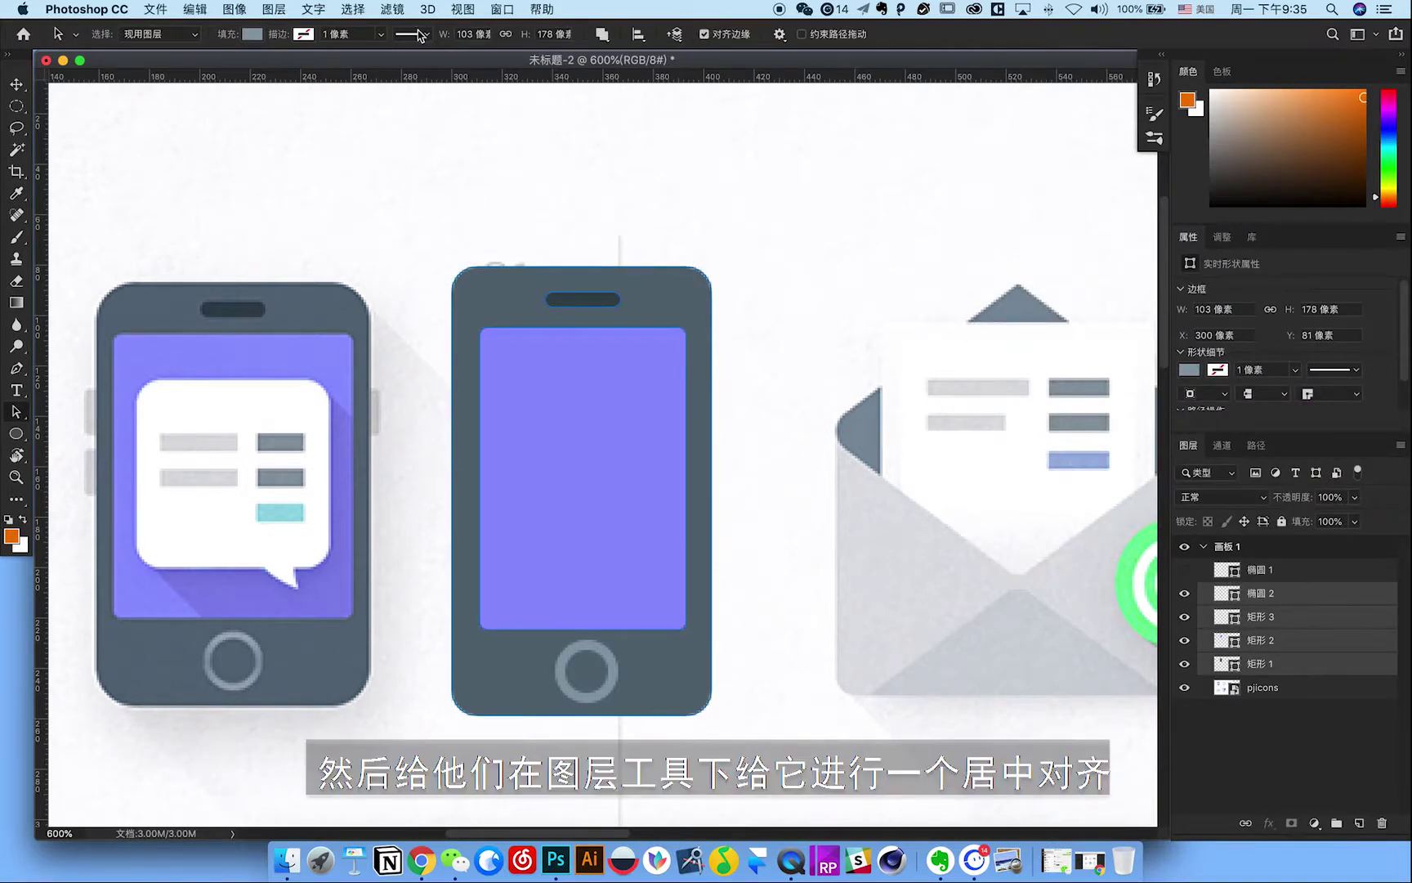
click(16, 85)
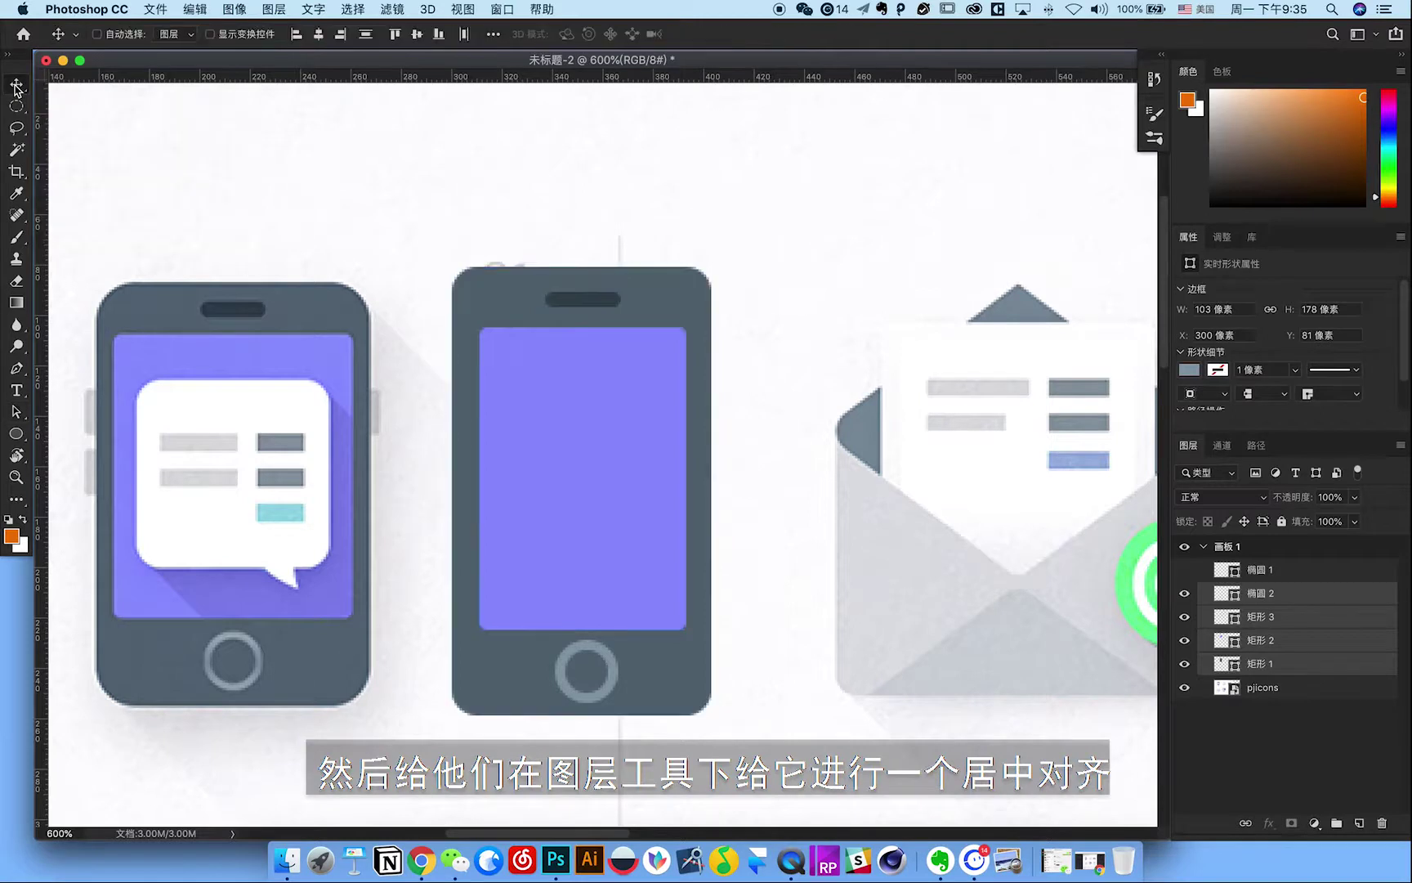
click(319, 35)
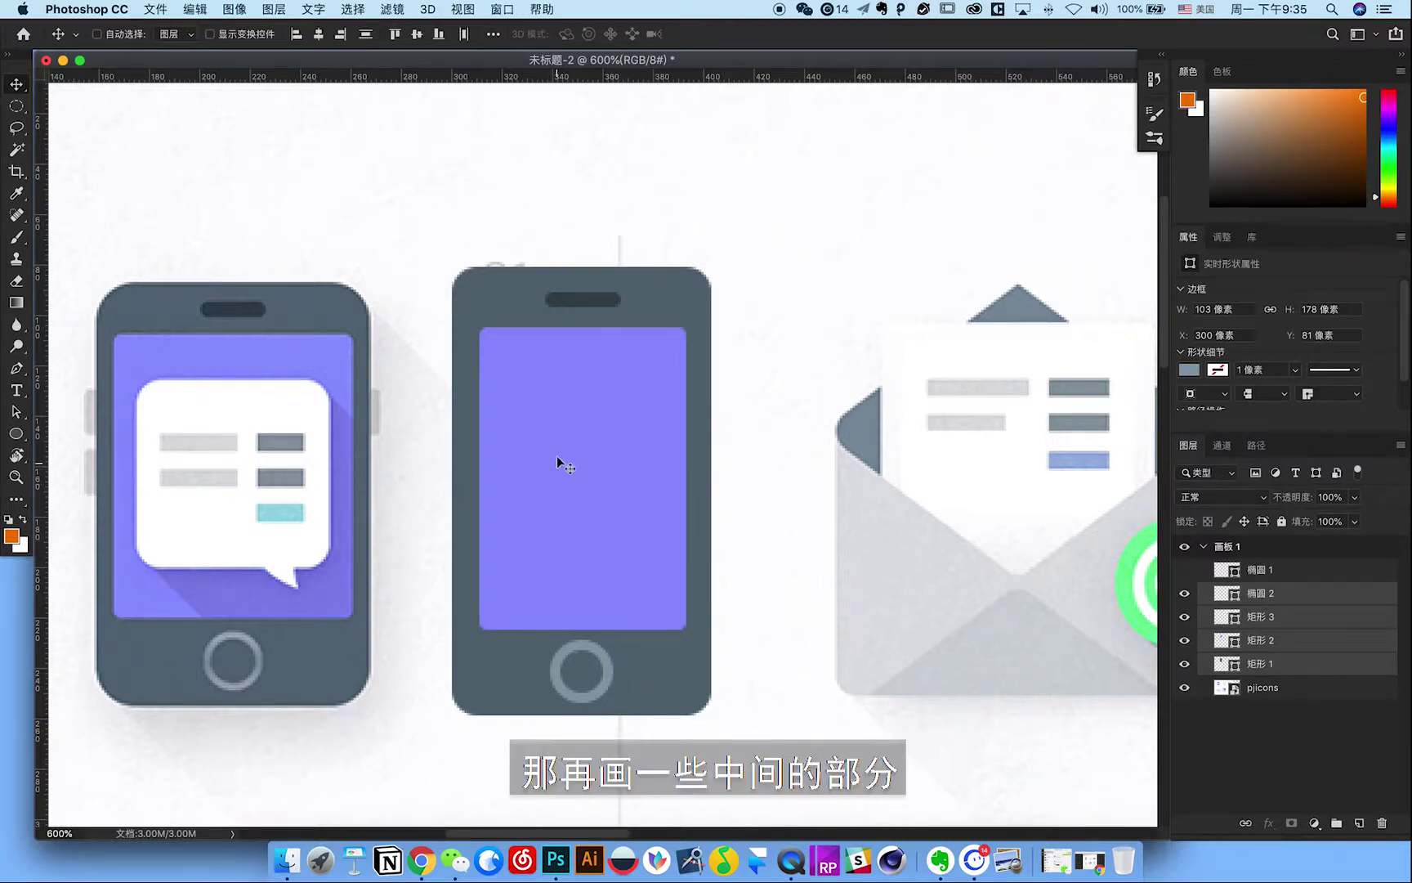
Draw a rectangle on the purple screen and make it white with 6 px corner radii.
key(r)
drag(516, 390, 667, 573)
key(v)
drag(580, 494, 572, 492)
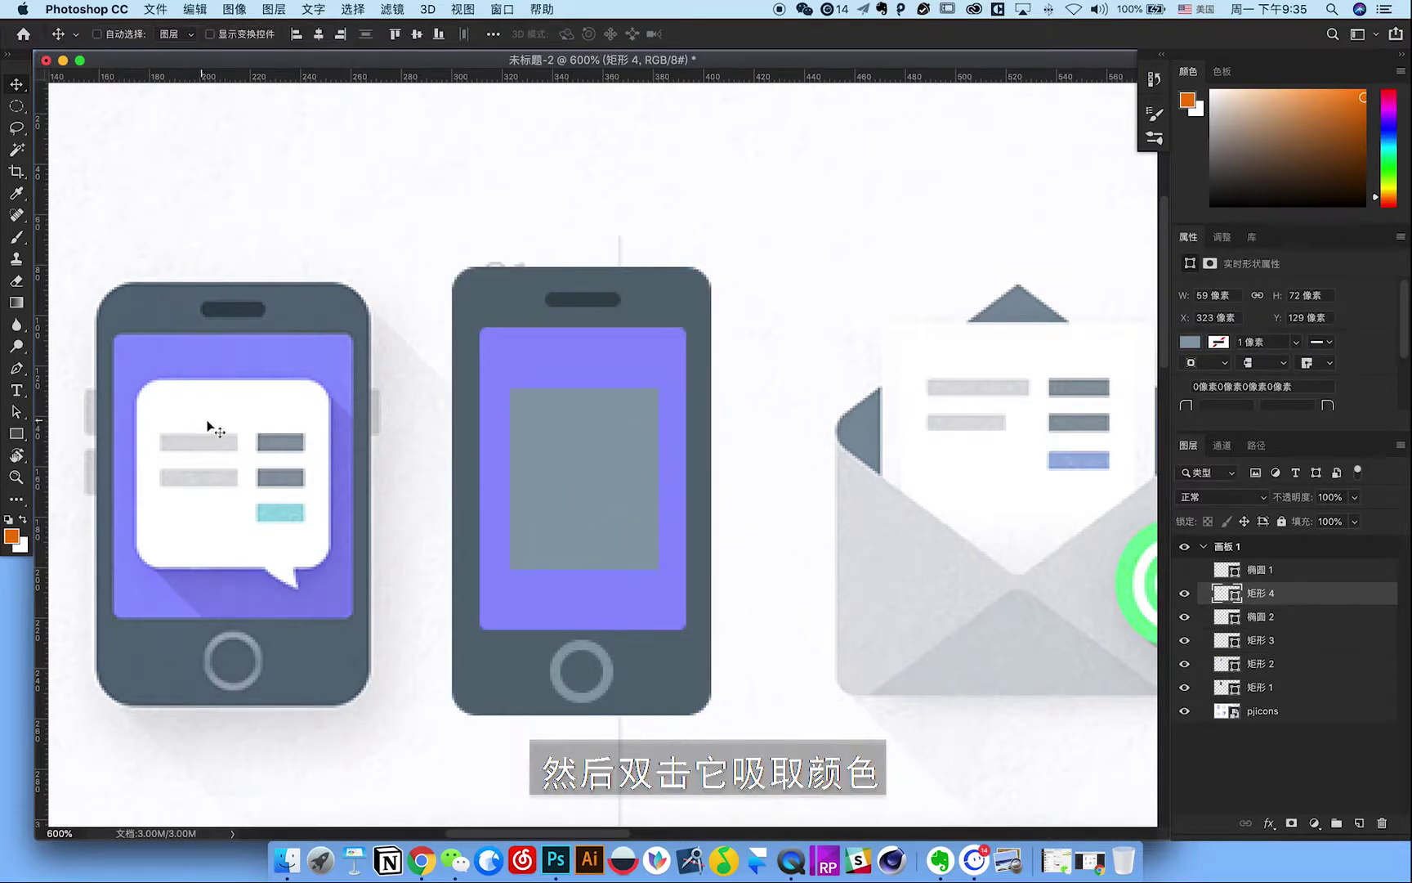
double_click(1218, 601)
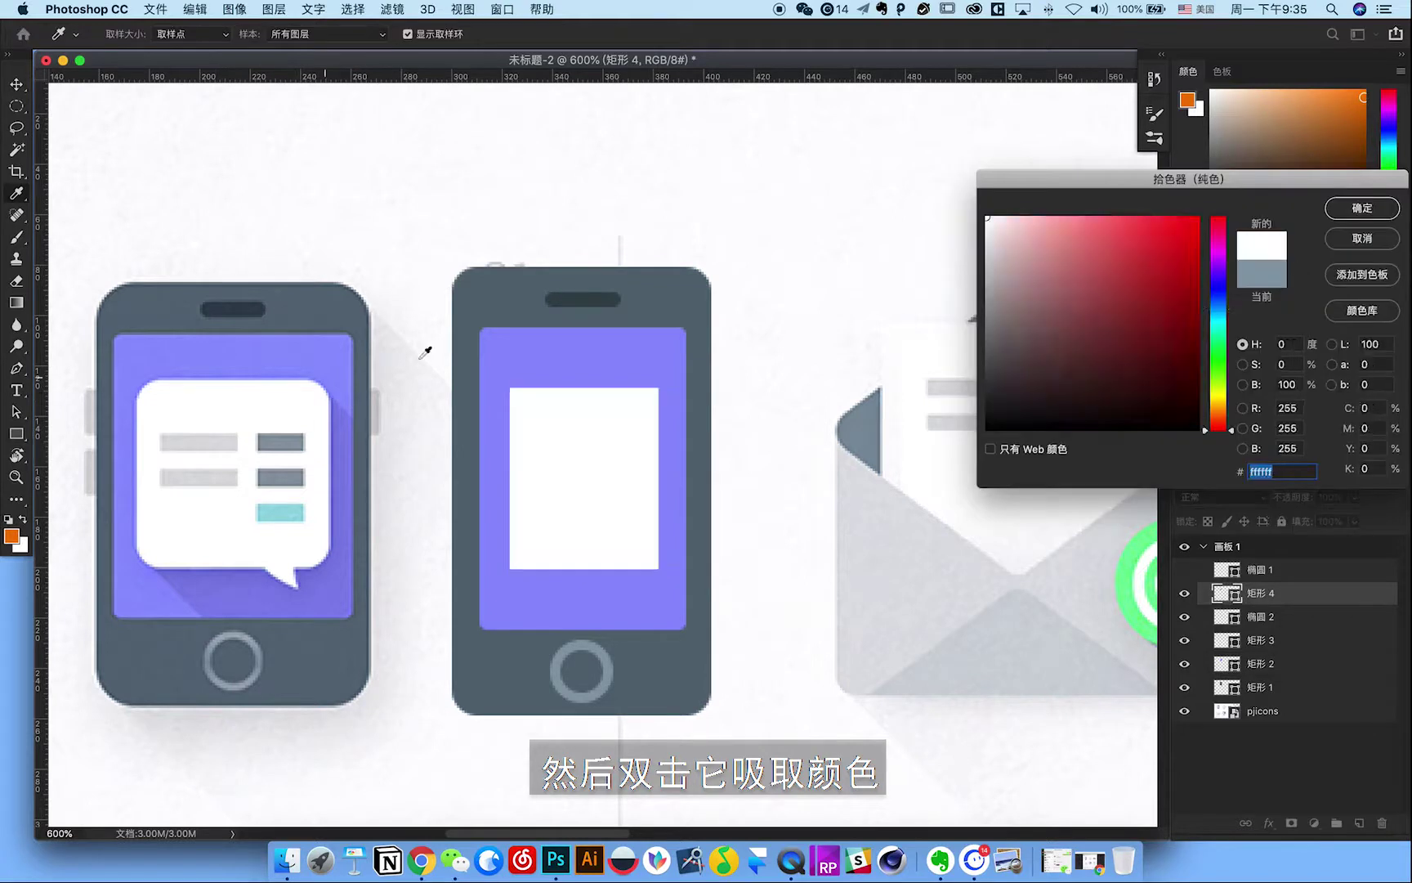
click(223, 396)
key(Return)
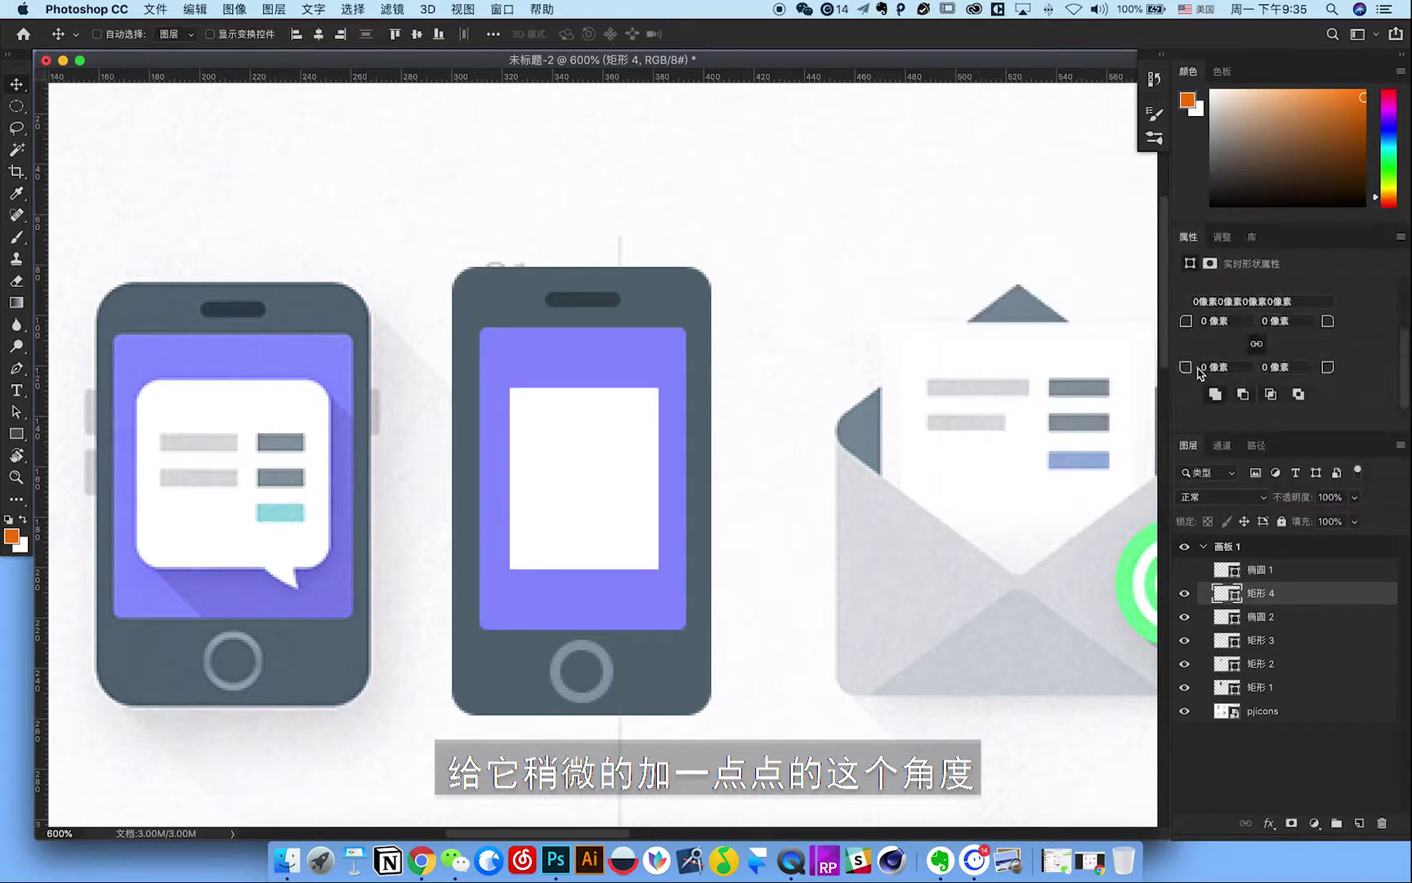
drag(1186, 327, 1191, 328)
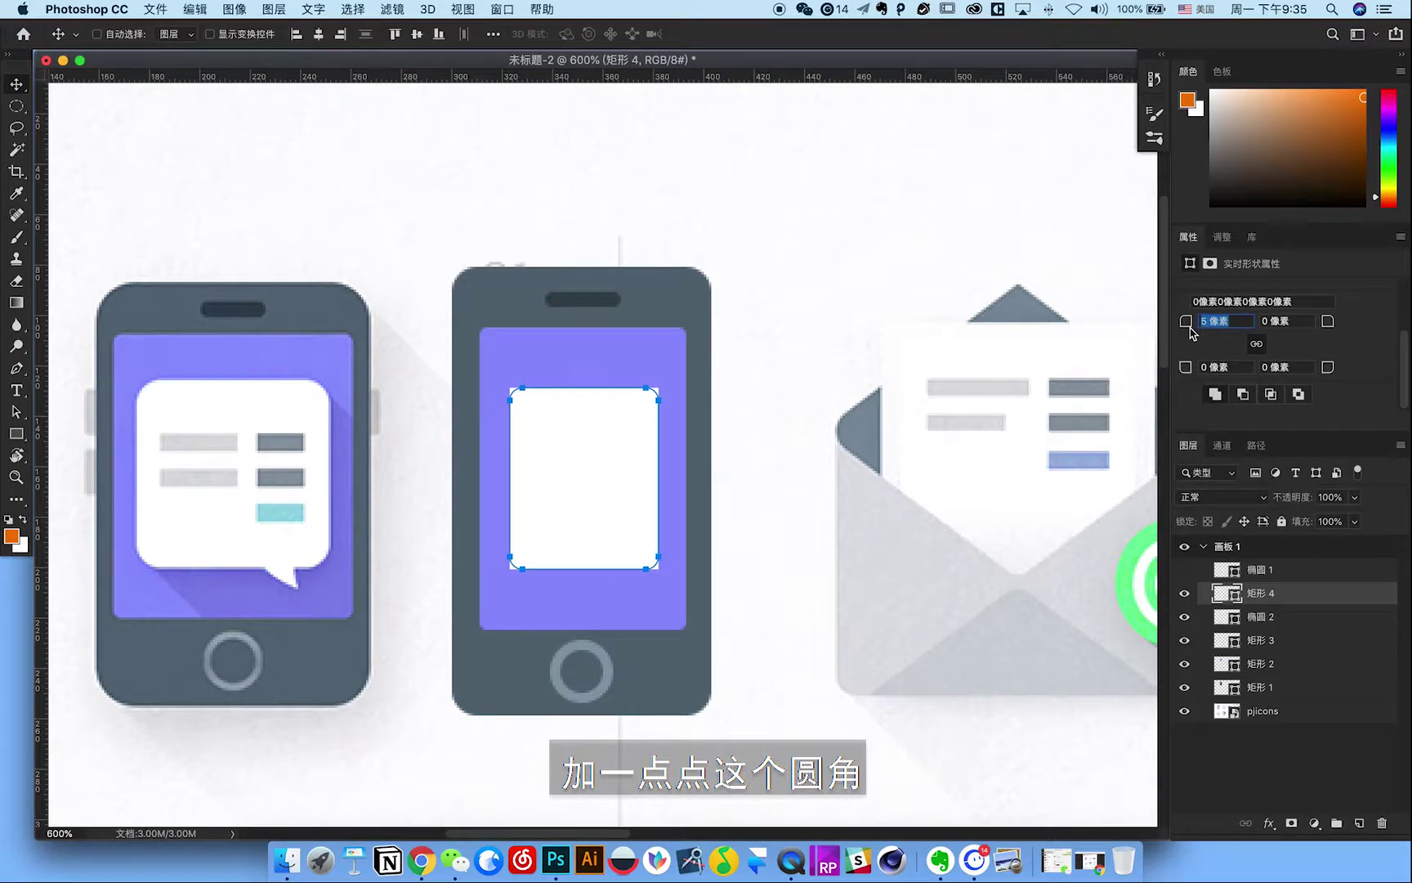
text(6)
key(Return)
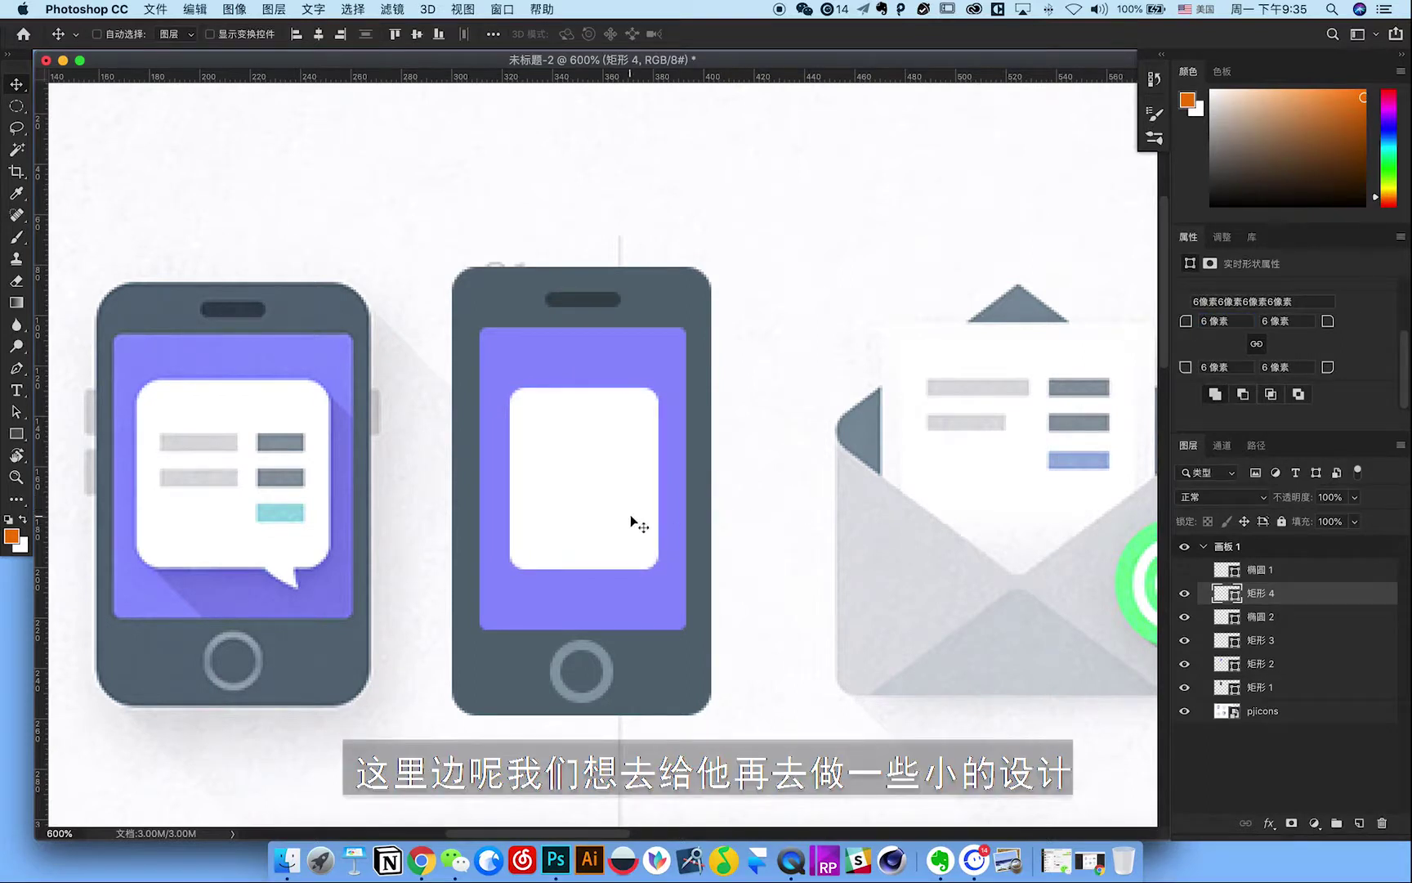
Show the rulers and draw a small 21×6 px bar inside the white card.
scroll(637, 492, down, 1)
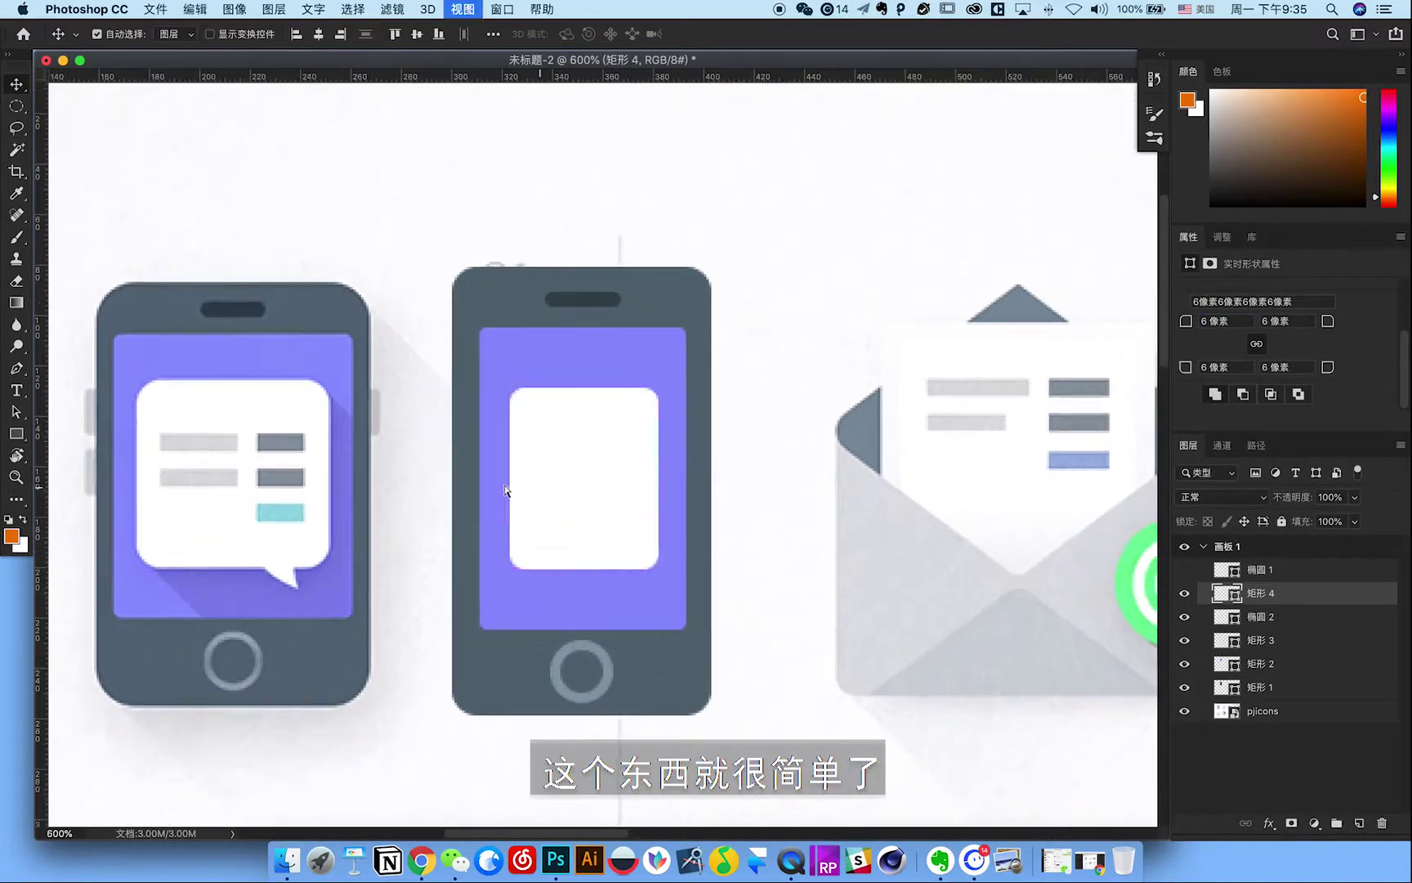
scroll(507, 491, up, 3)
key(ctrl+r)
key(u)
drag(546, 521, 609, 539)
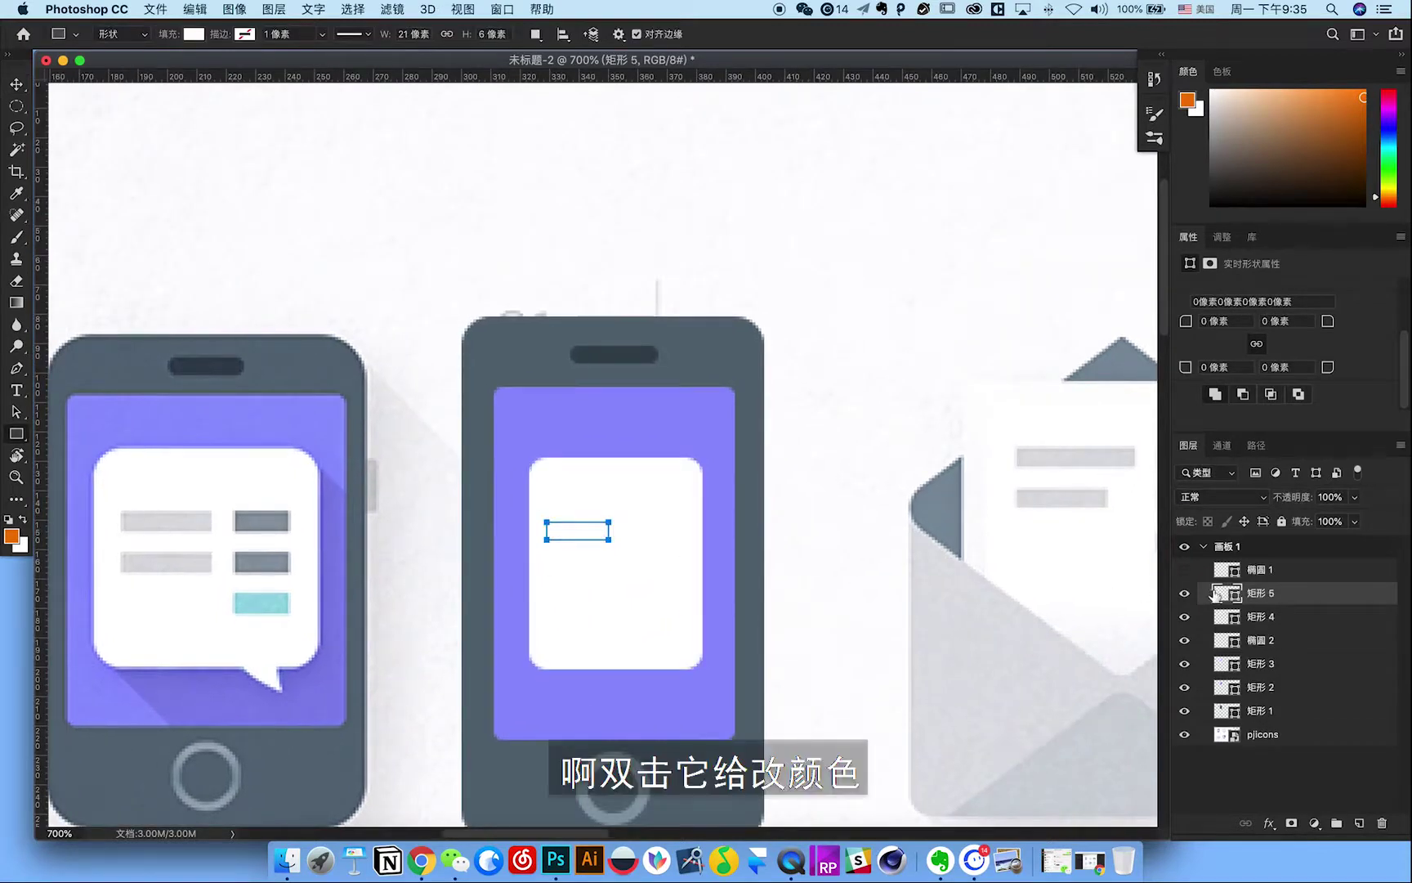
Colour the small bar light grey and add a narrower duplicate beside it.
double_click(1217, 593)
click(215, 531)
key(Return)
key(v)
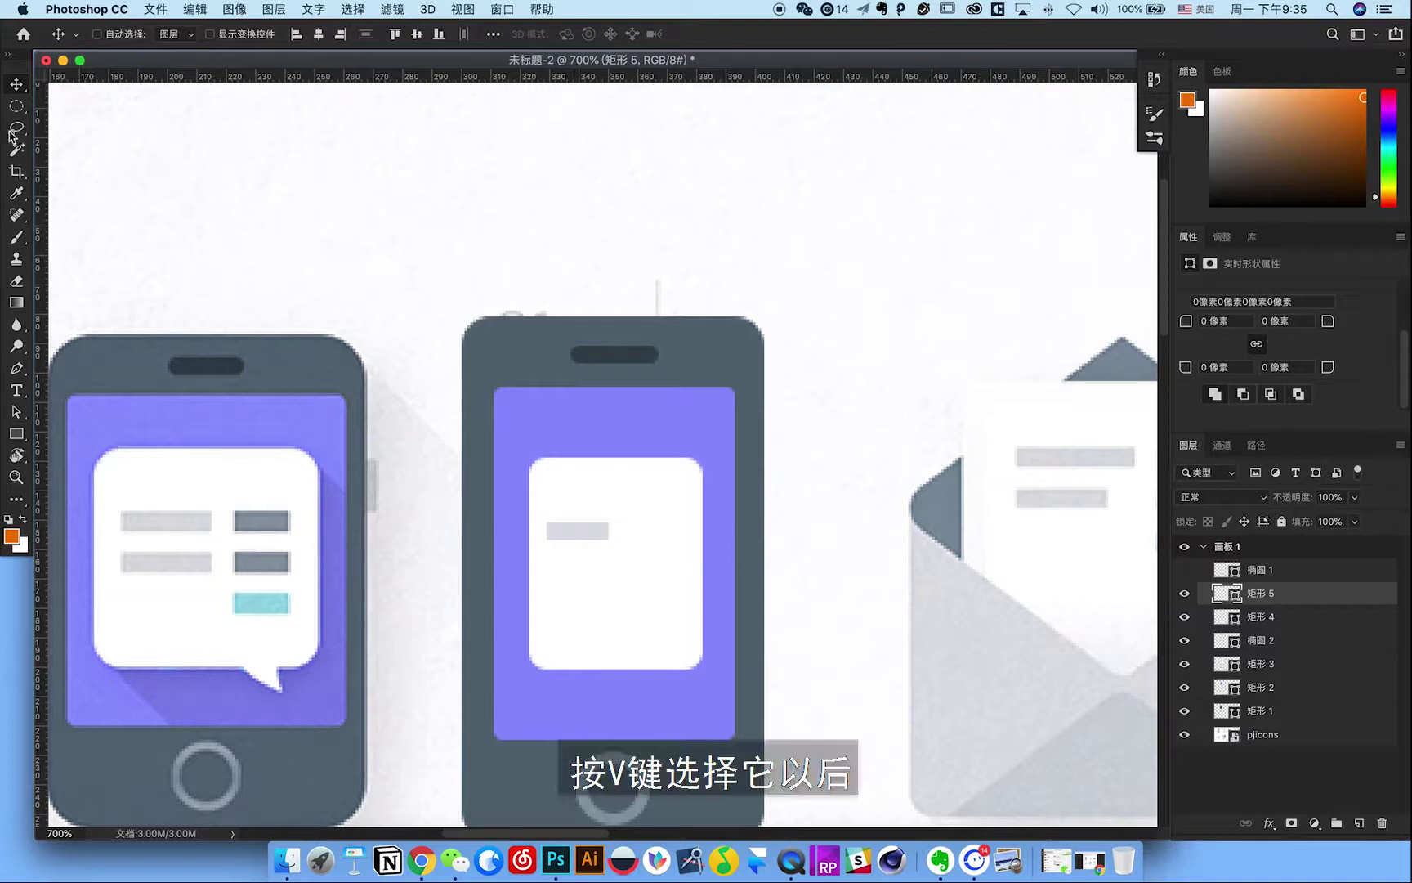
mouse_move(572, 533)
mouse_down()
mouse_move(576, 570)
mouse_move(669, 581)
mouse_move(650, 562)
mouse_up()
key(ctrl+t)
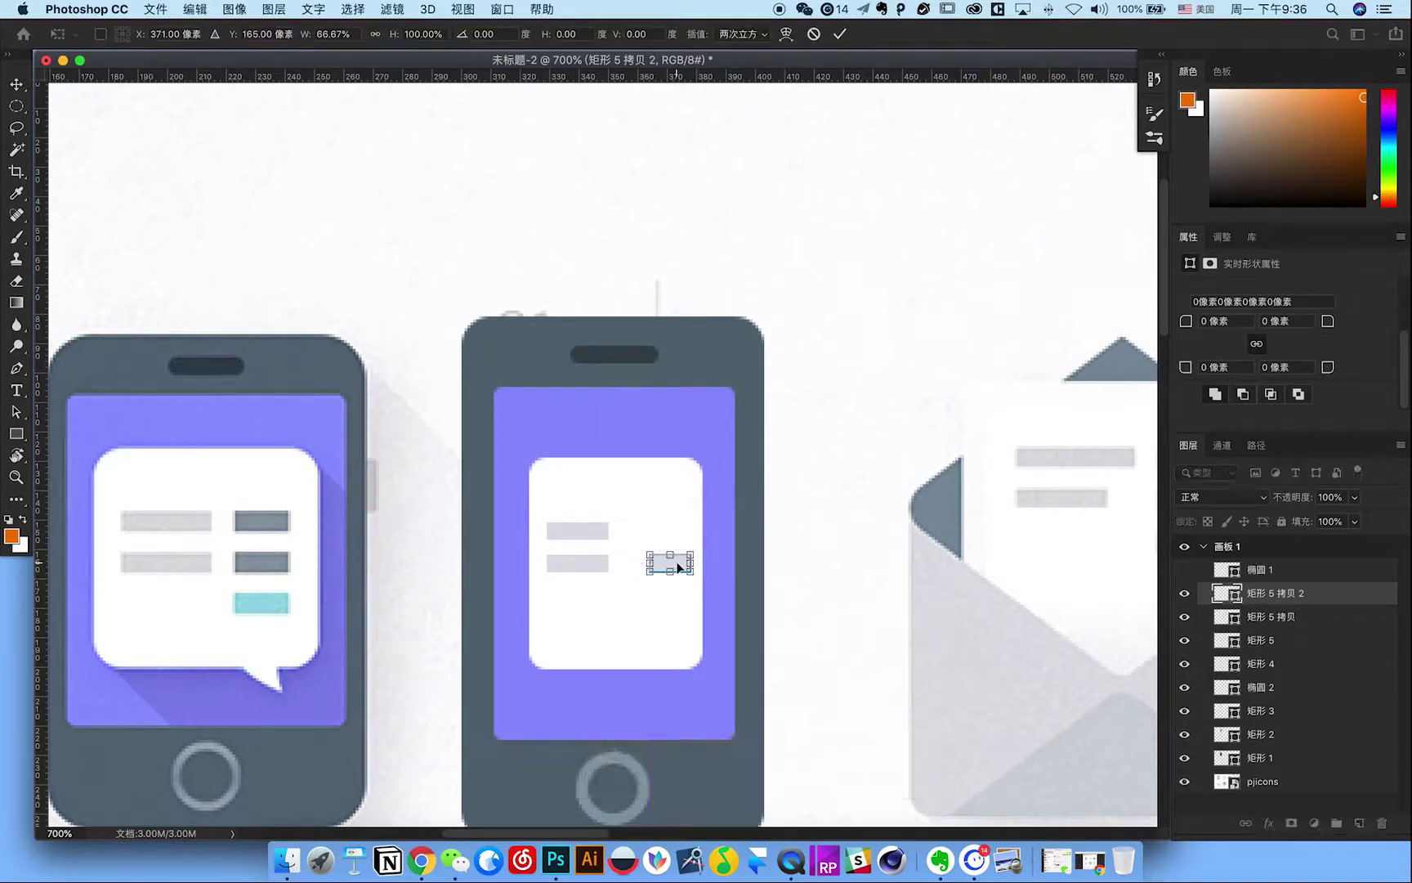
key(Return)
Select the two light grey left bars and stretch them wider.
ctrl+click(600, 559)
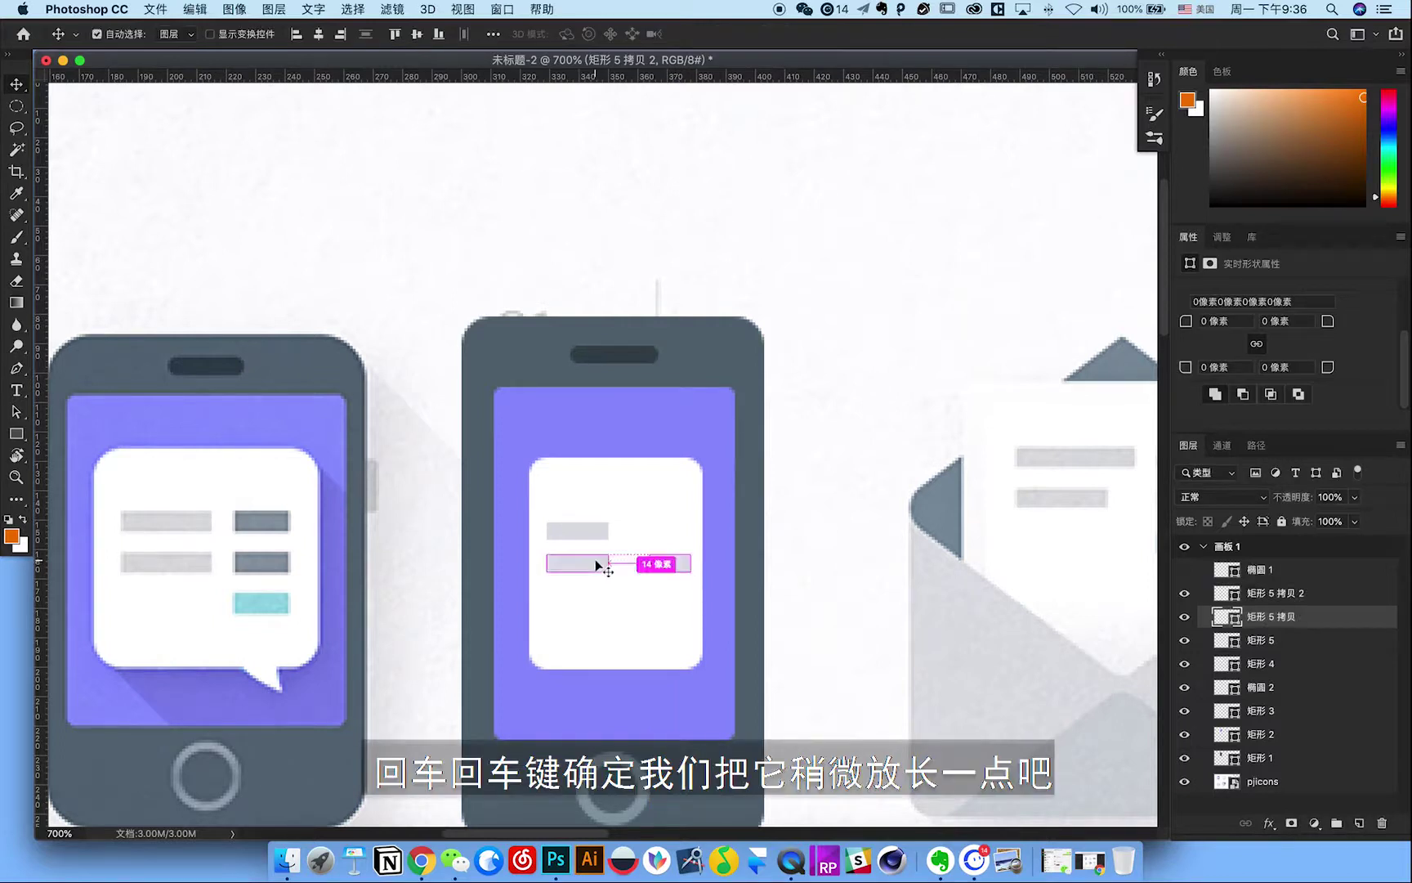
click(1312, 597)
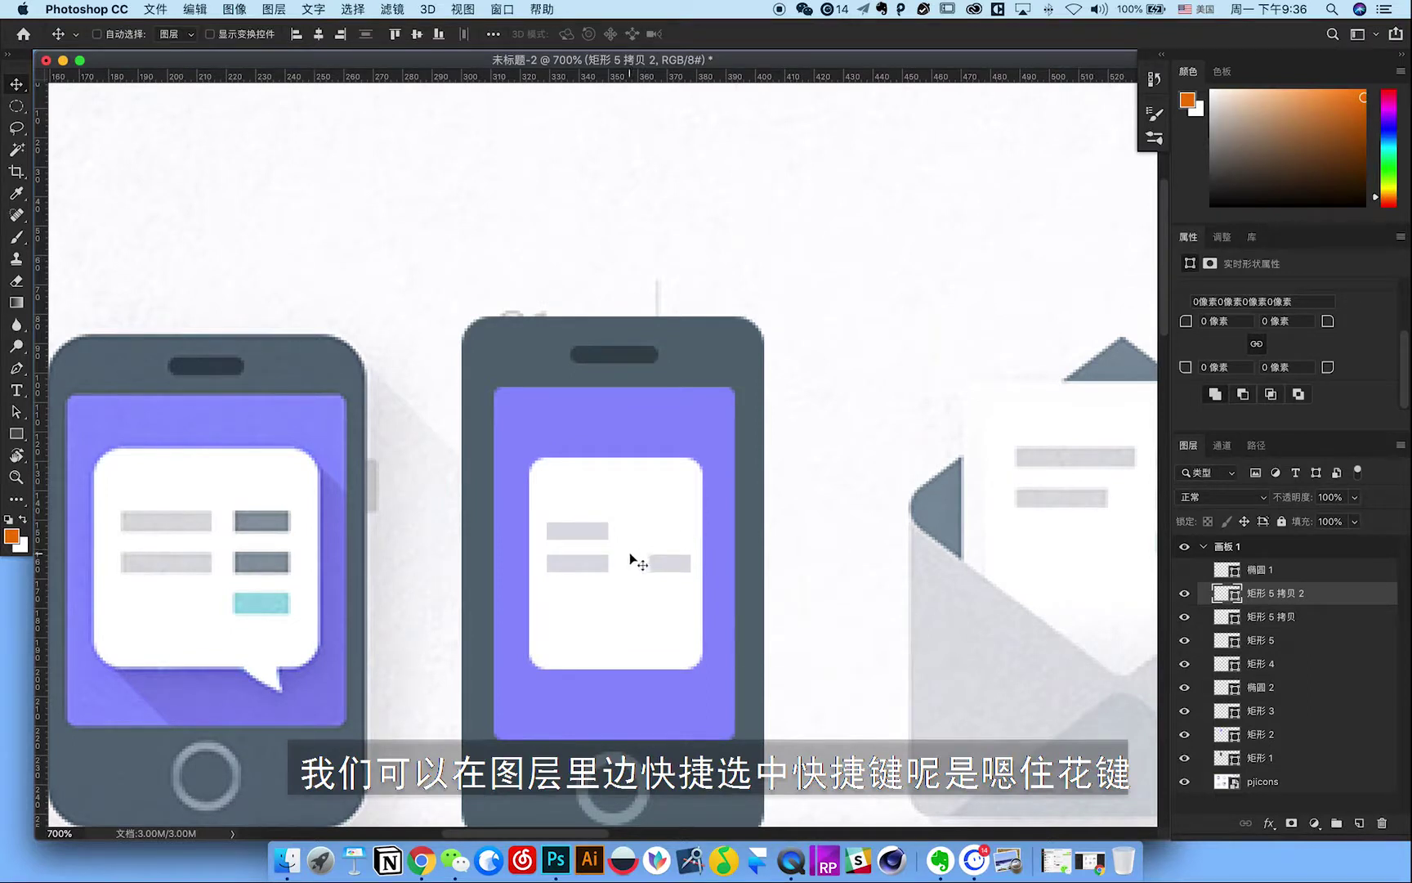
key(ctrl)
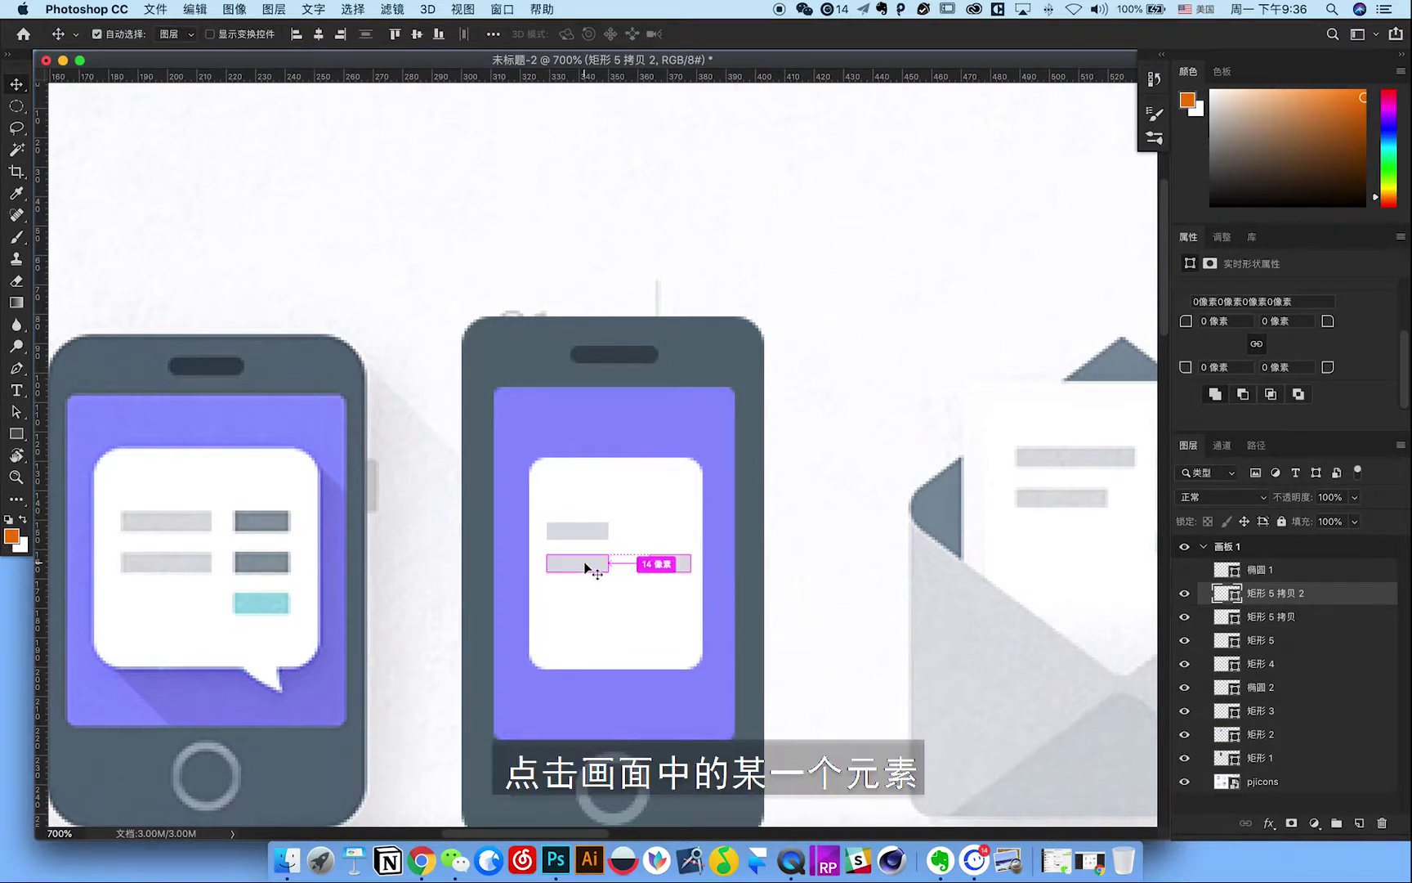
click(590, 535)
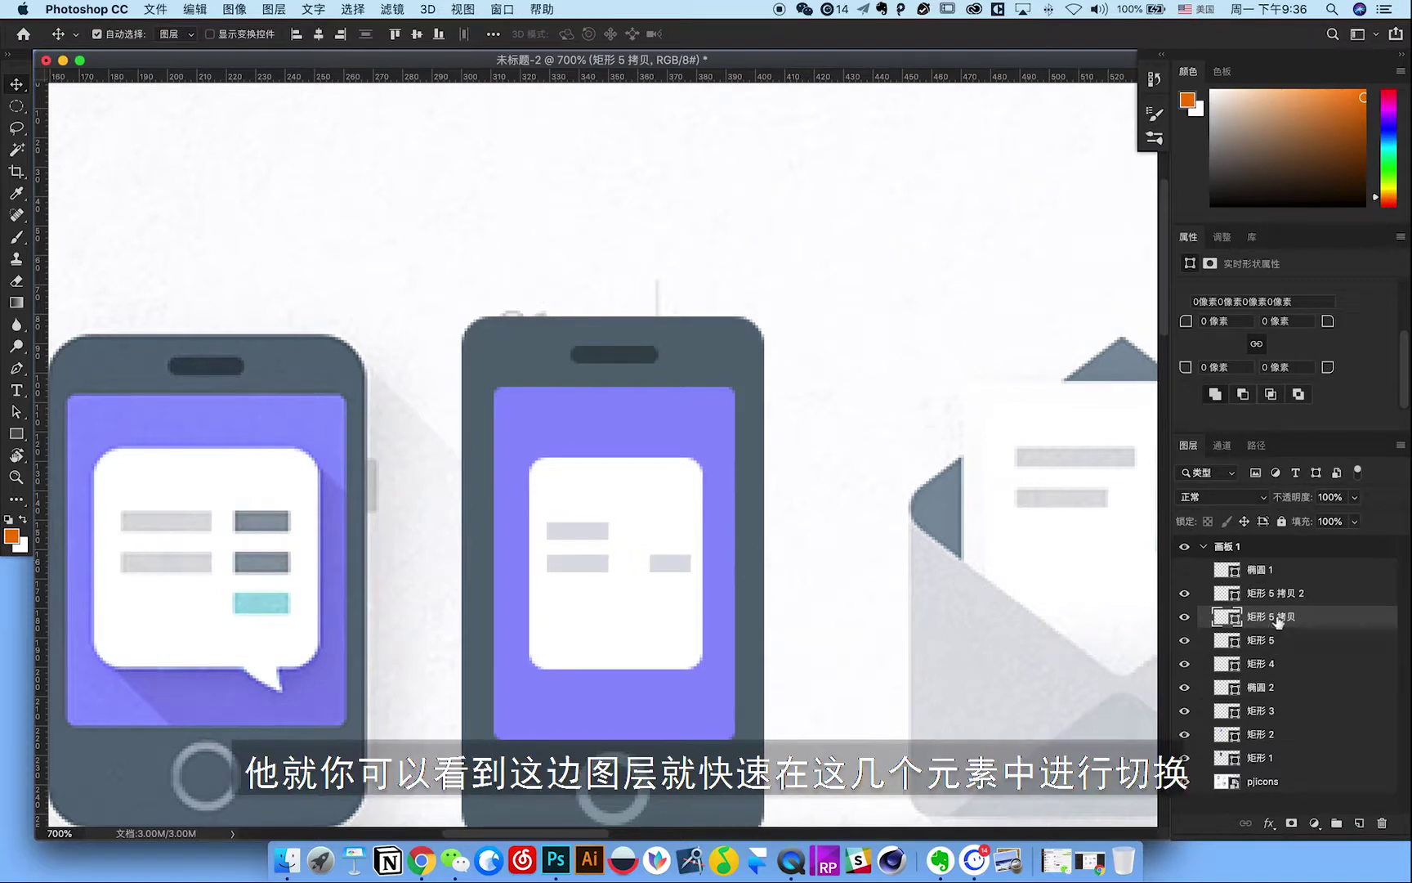
click(590, 564)
click(1267, 616)
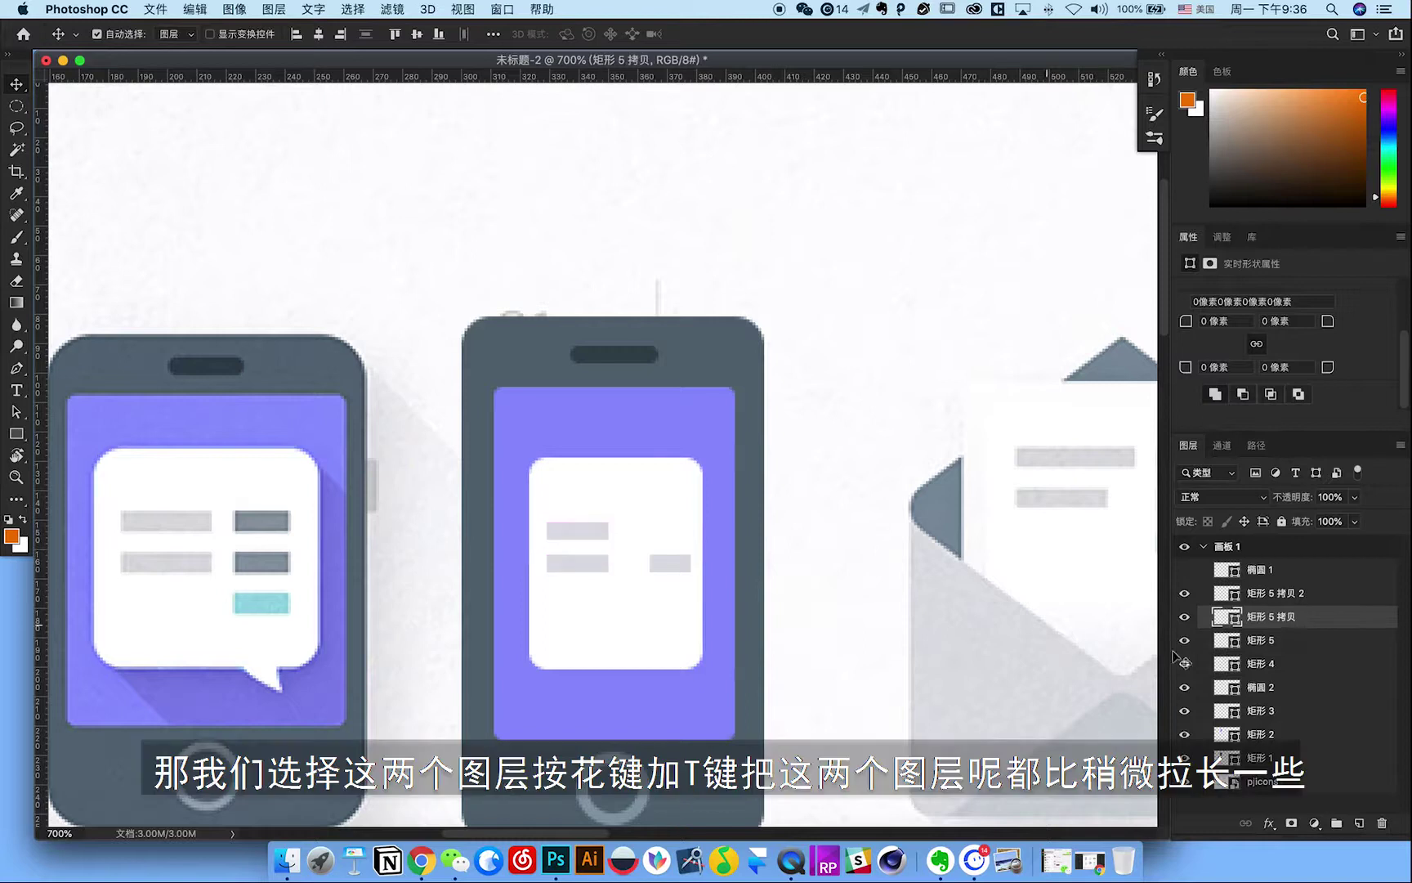
shift+click(1332, 642)
key(ctrl+t)
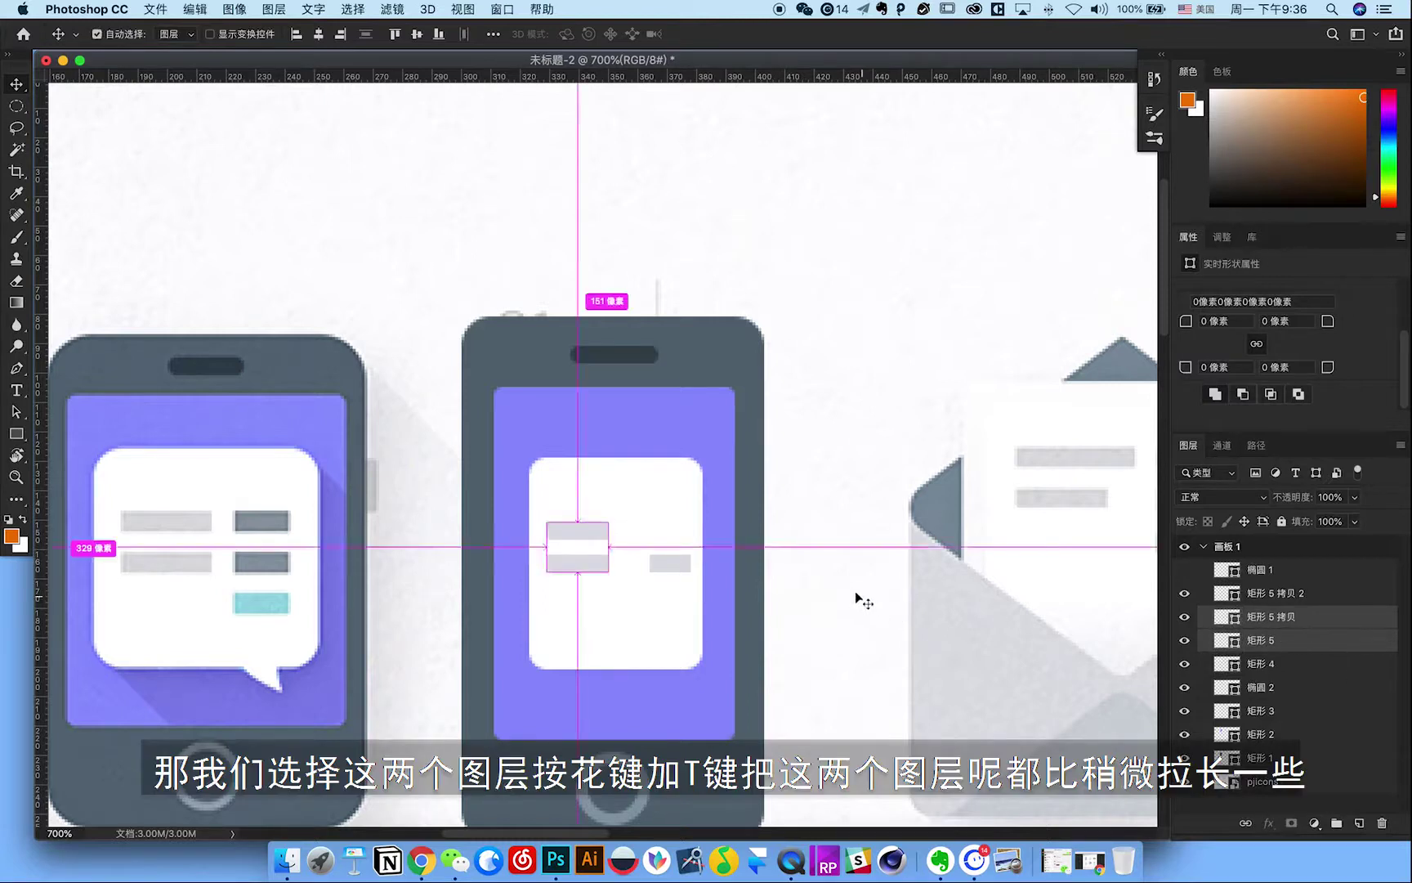
drag(608, 546, 628, 546)
key(Return)
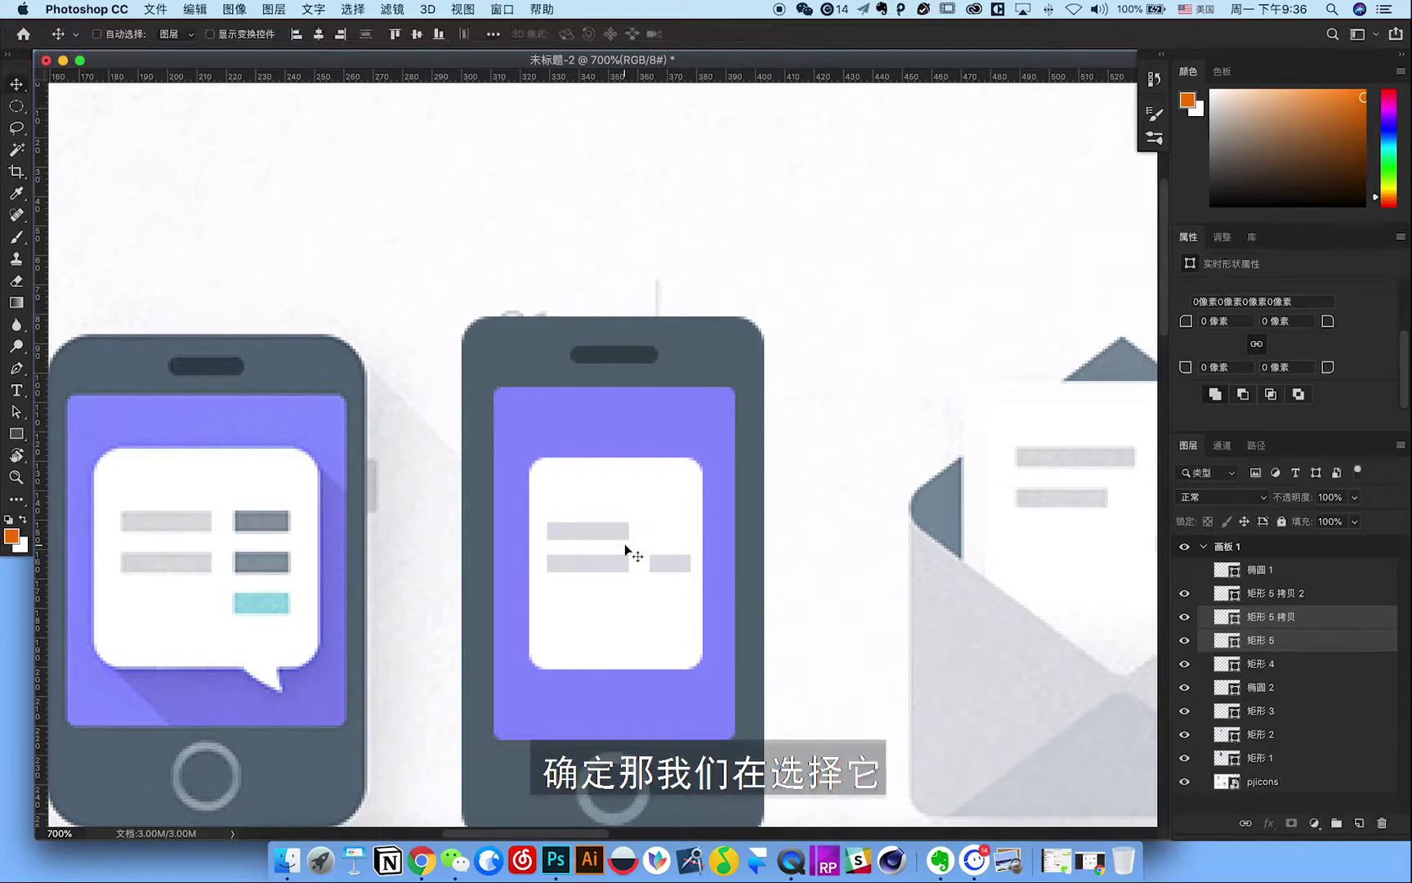
Recolour the short right bar dark grey and duplicate it down the right column.
ctrl+click(656, 559)
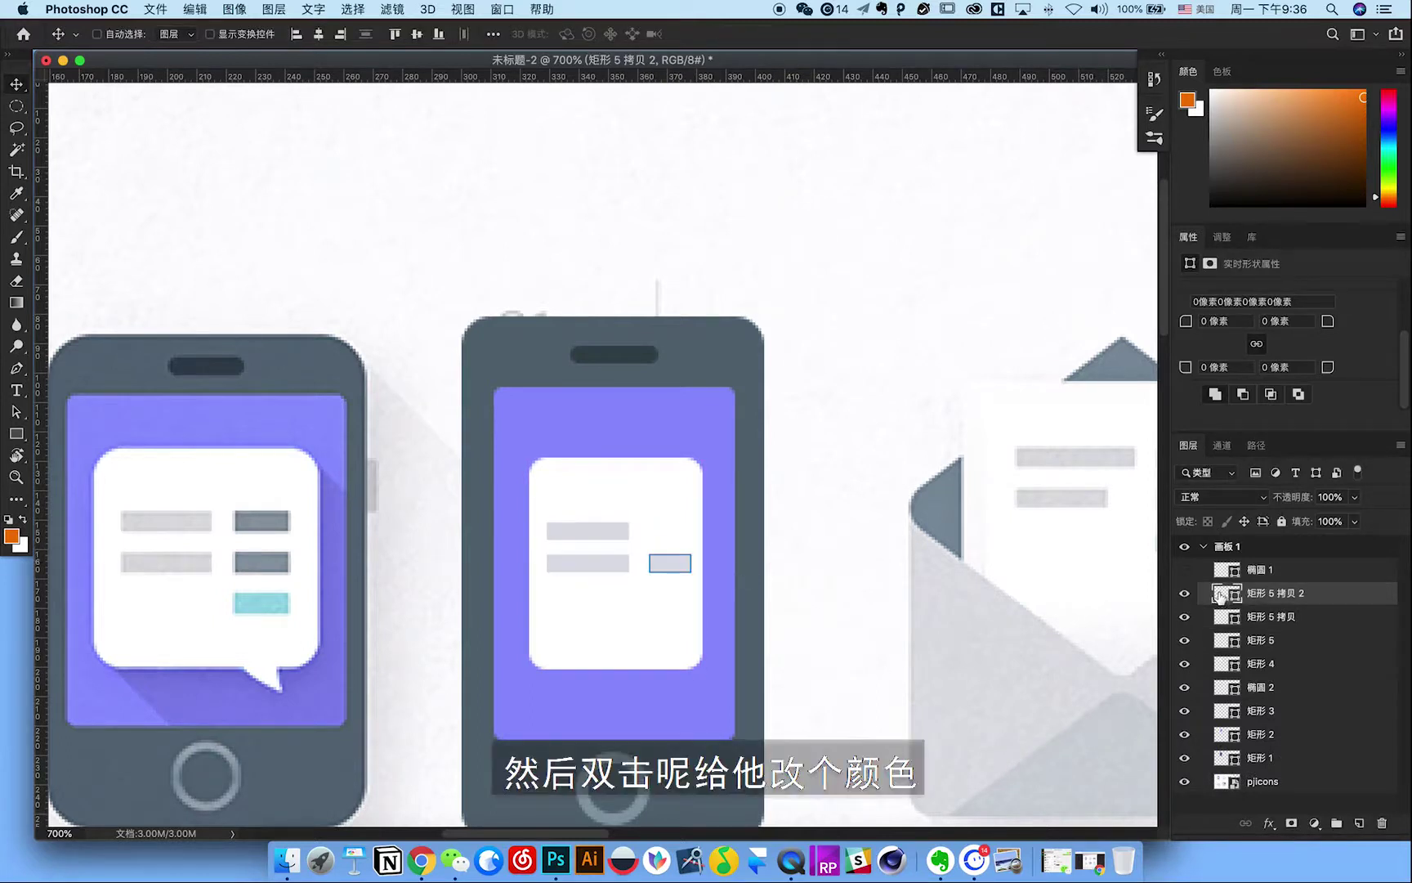
double_click(1219, 595)
click(261, 559)
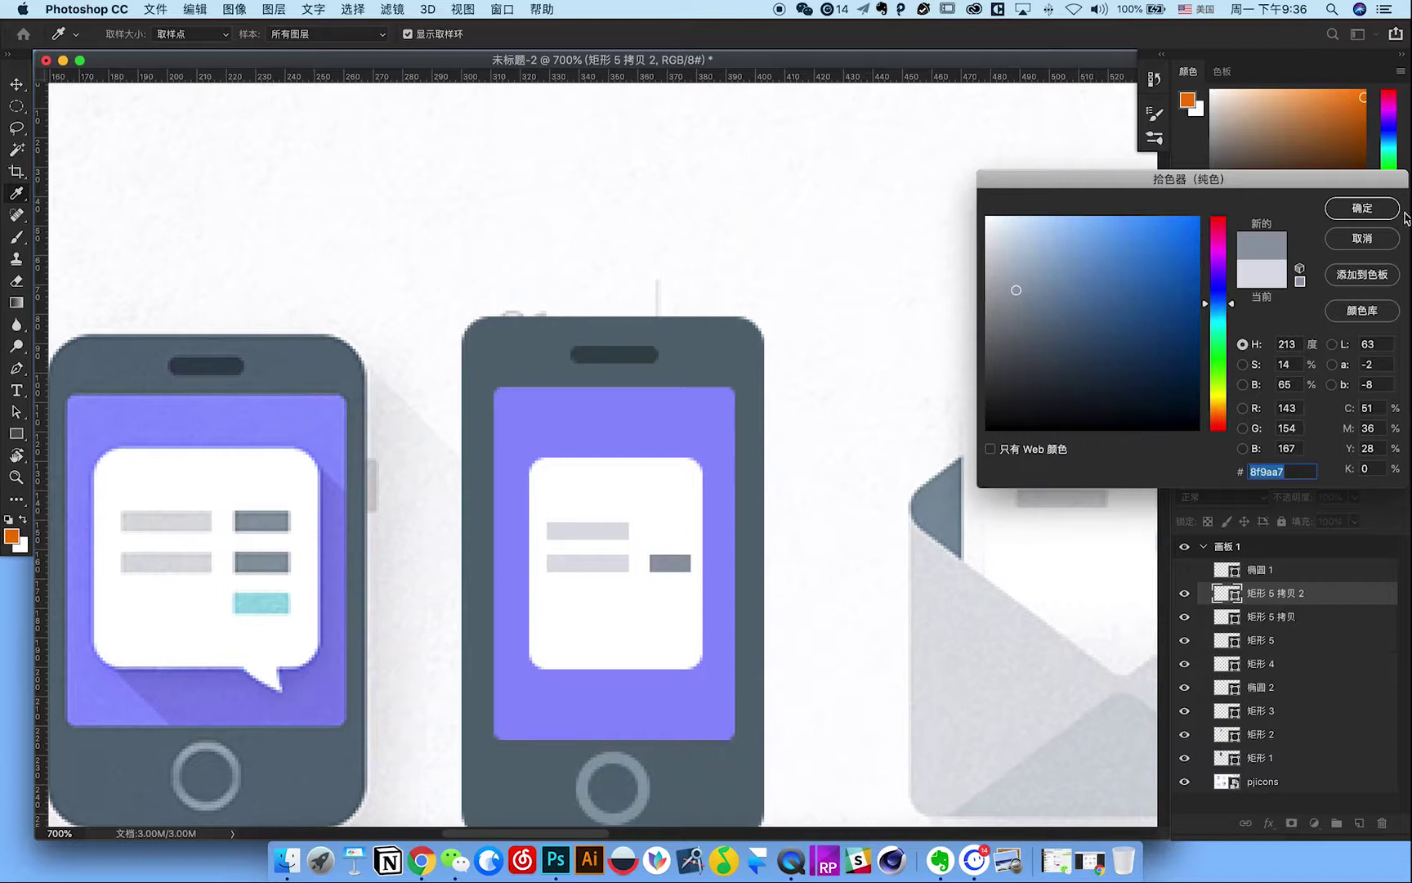
click(1388, 211)
mouse_move(660, 567)
mouse_down()
mouse_move(674, 536)
mouse_move(675, 604)
mouse_up()
super+click(673, 561)
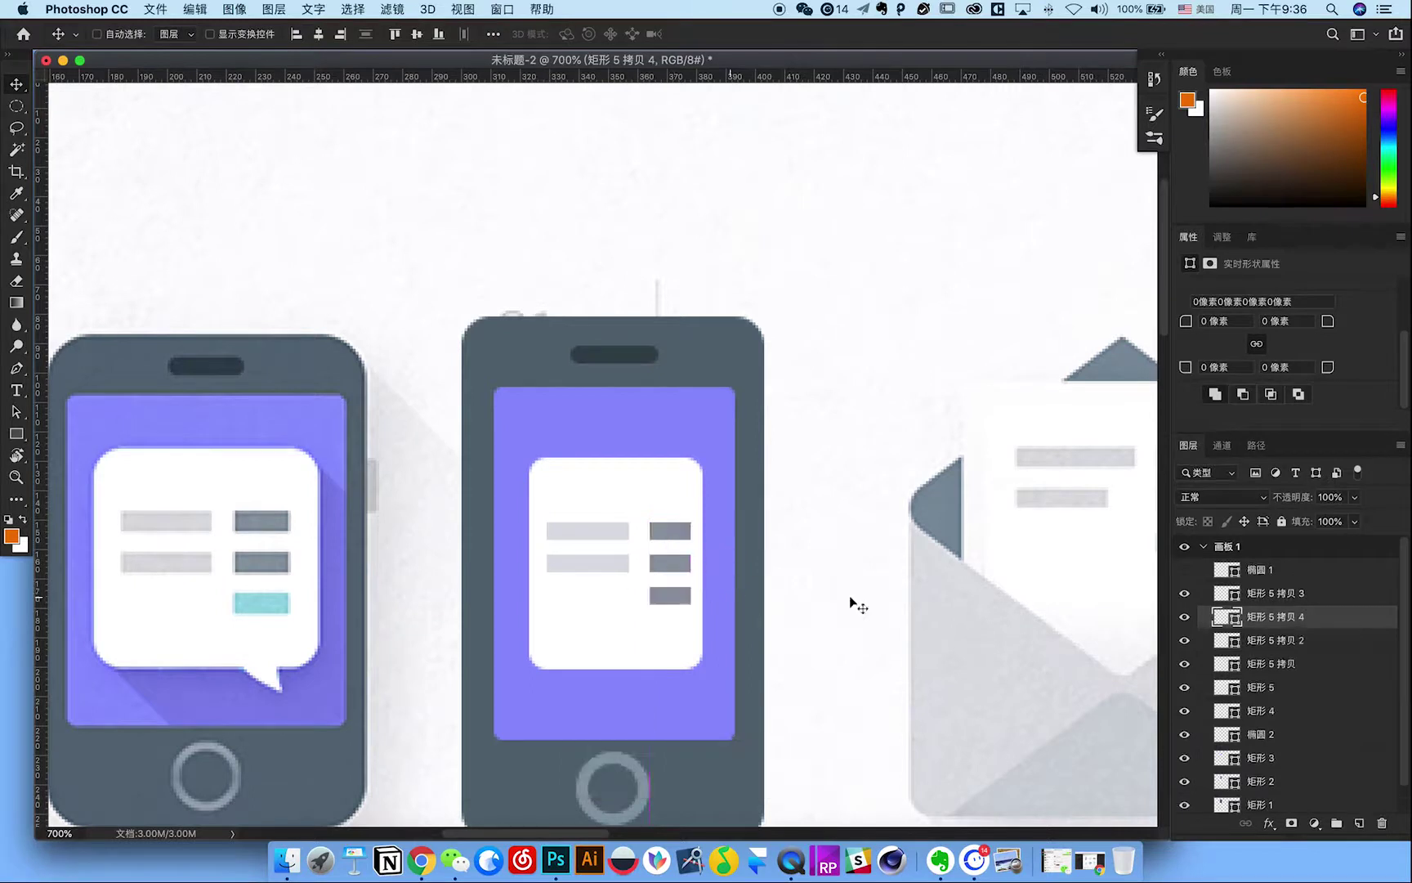
Colour the bottom bar of the right column cyan, matching the left phone.
double_click(1219, 616)
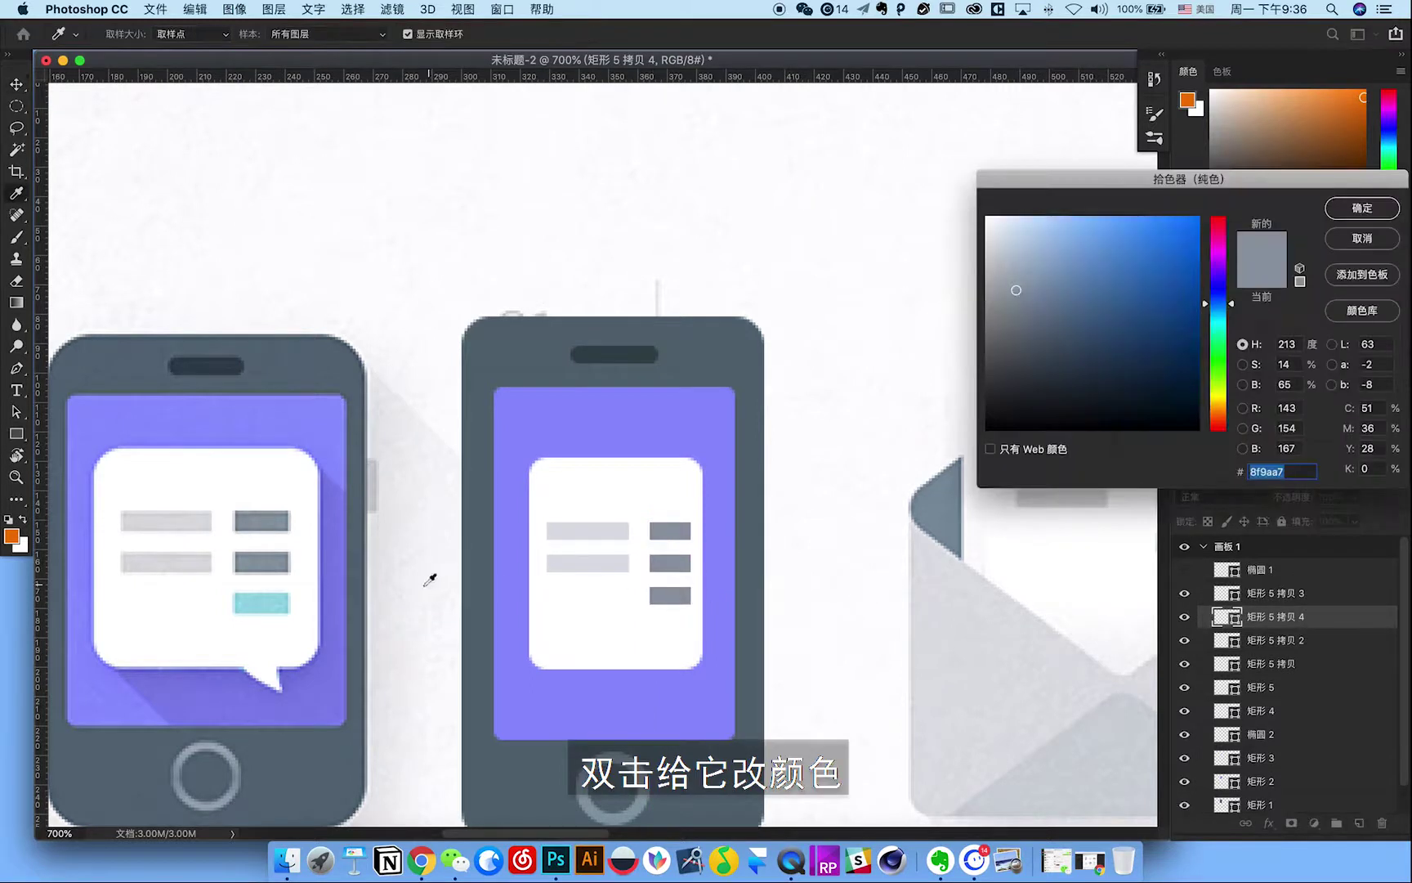
click(270, 601)
key(Return)
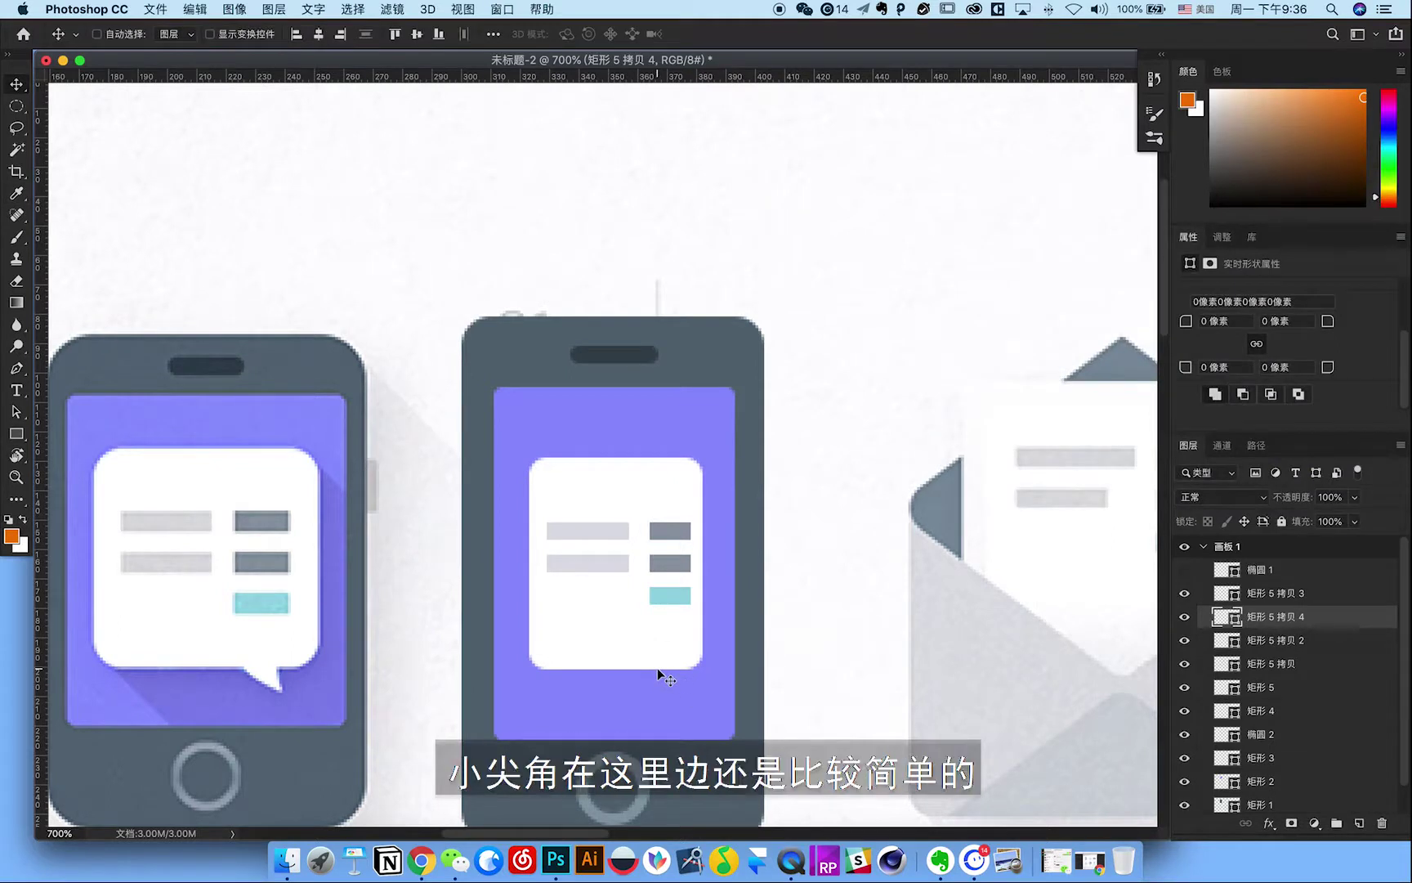
super+click(621, 638)
click(1185, 711)
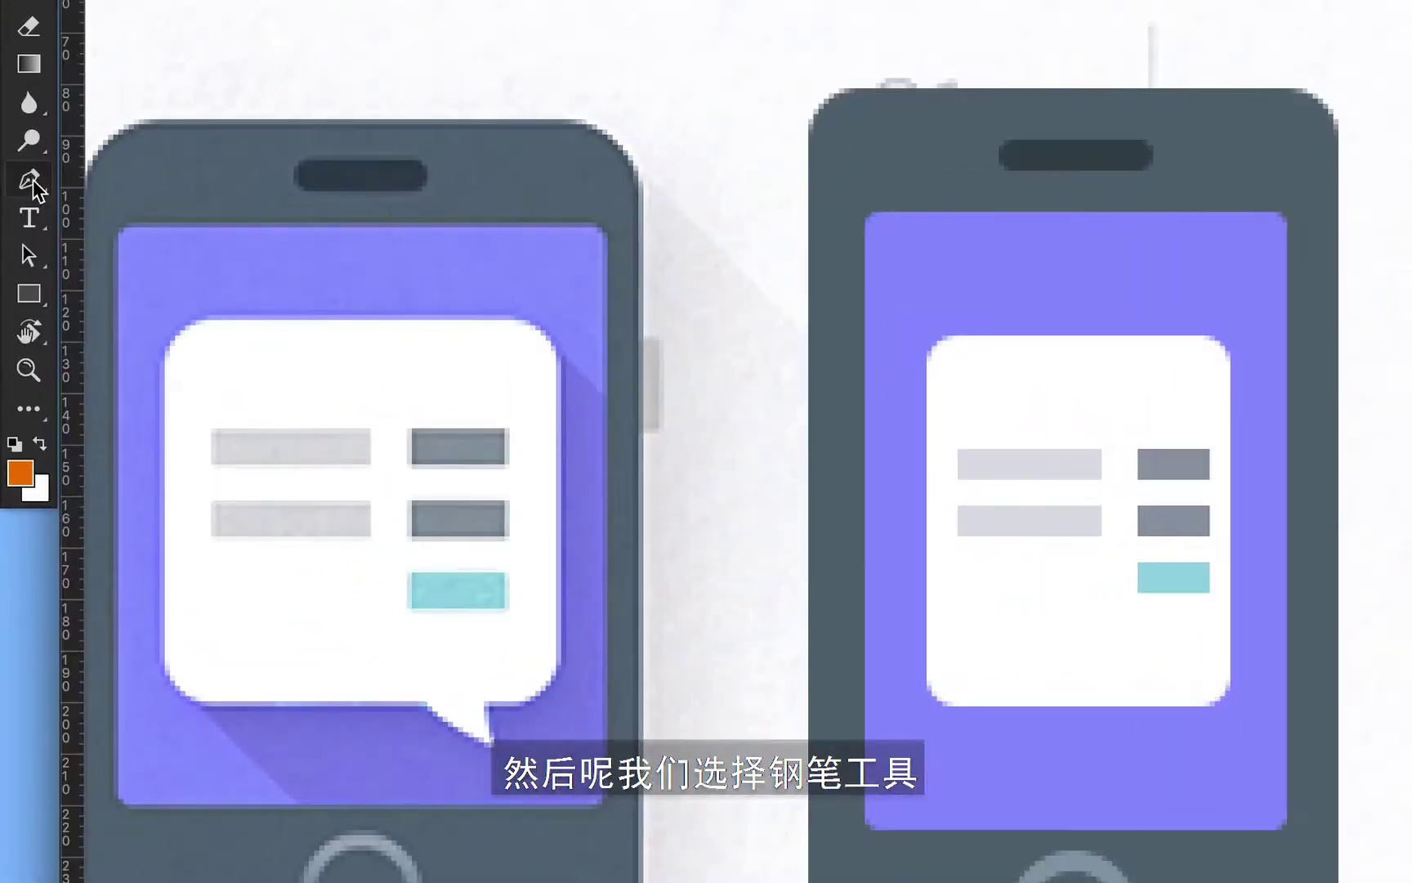
Add anchor points along the white card's bottom edge, undoing a first tail attempt.
click(30, 179)
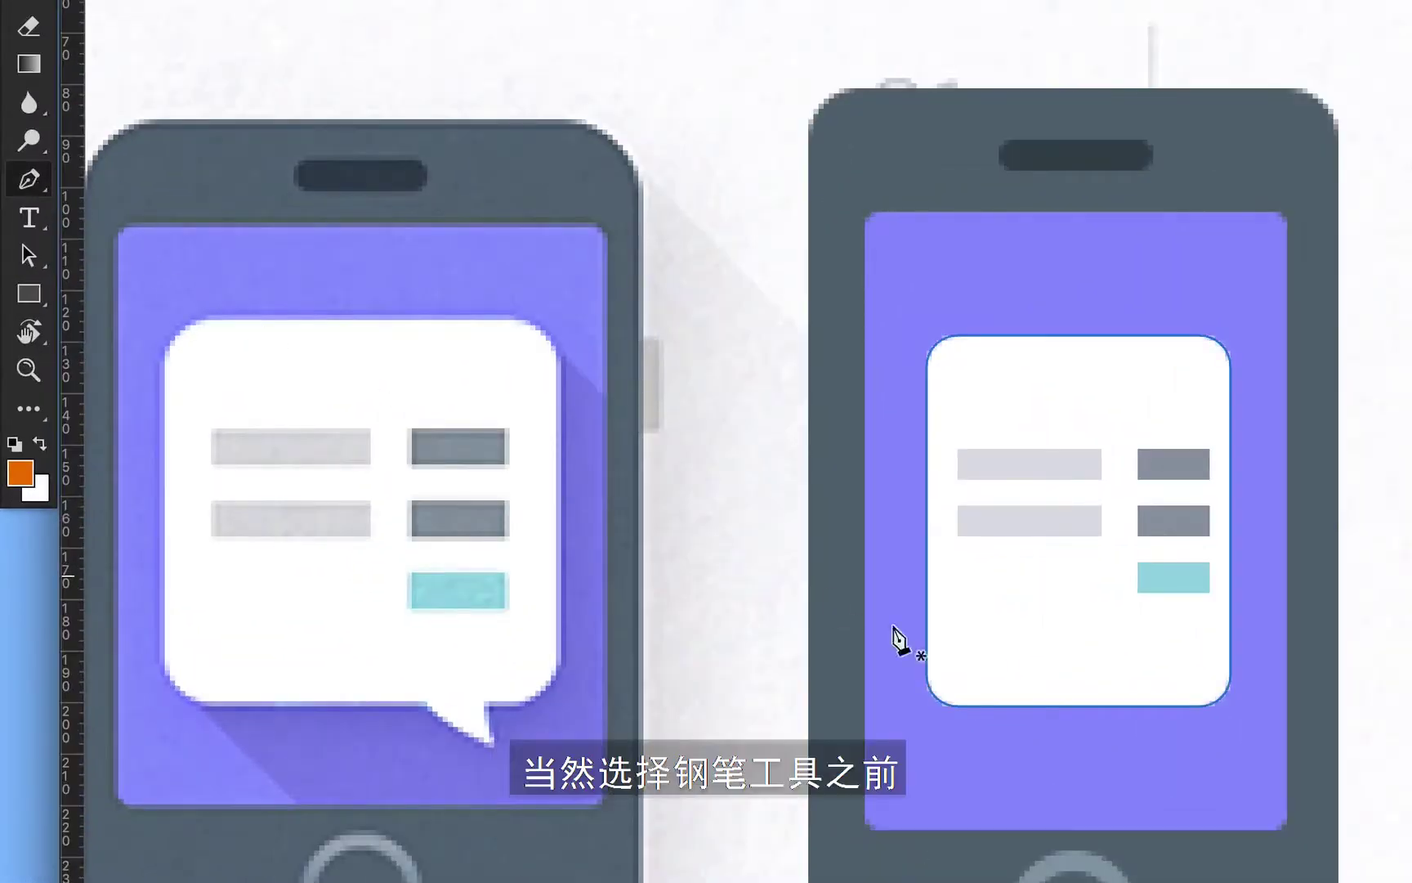
click(35, 254)
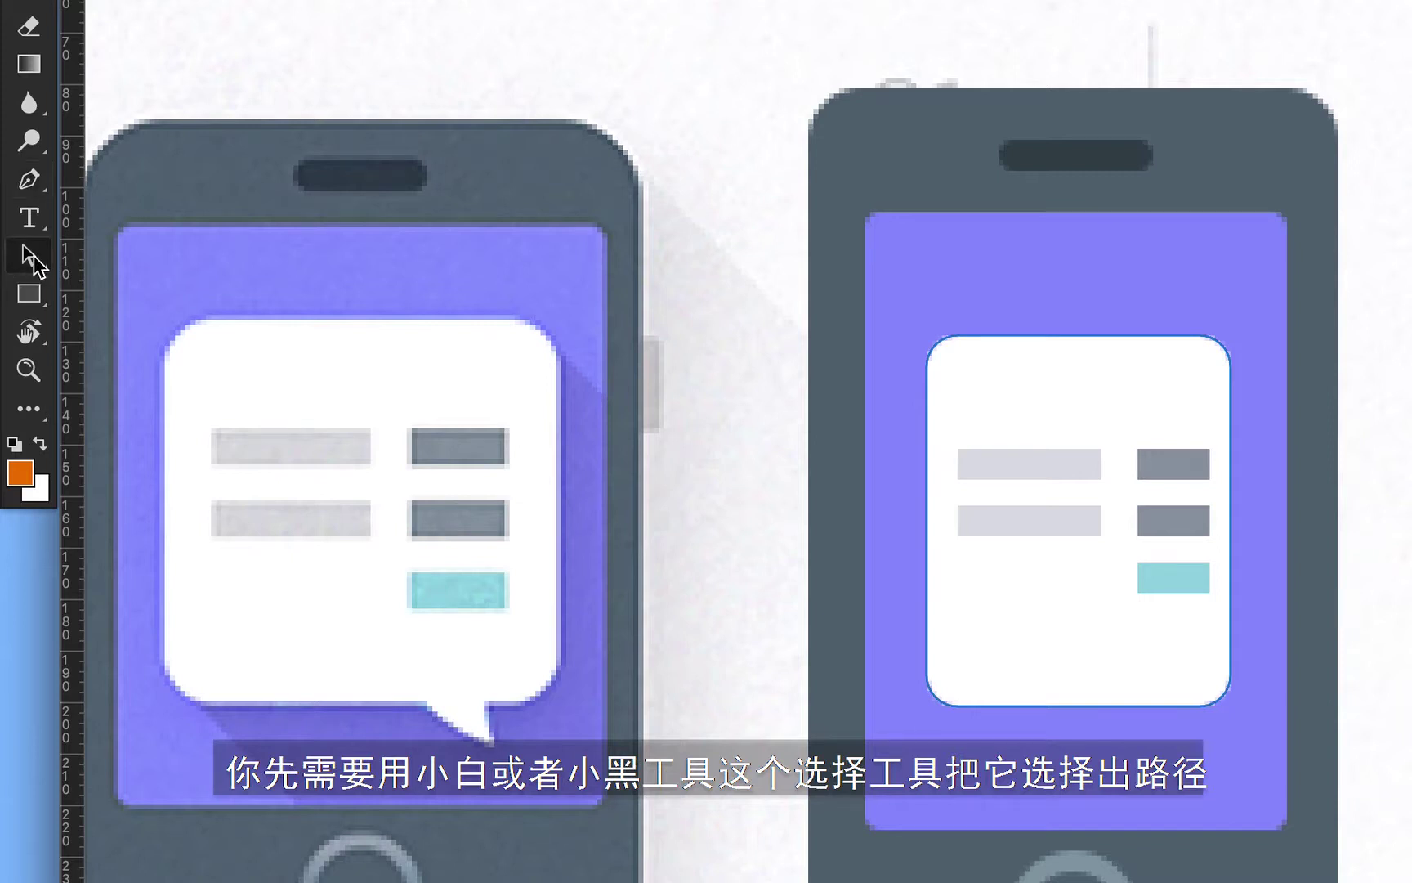
click(998, 656)
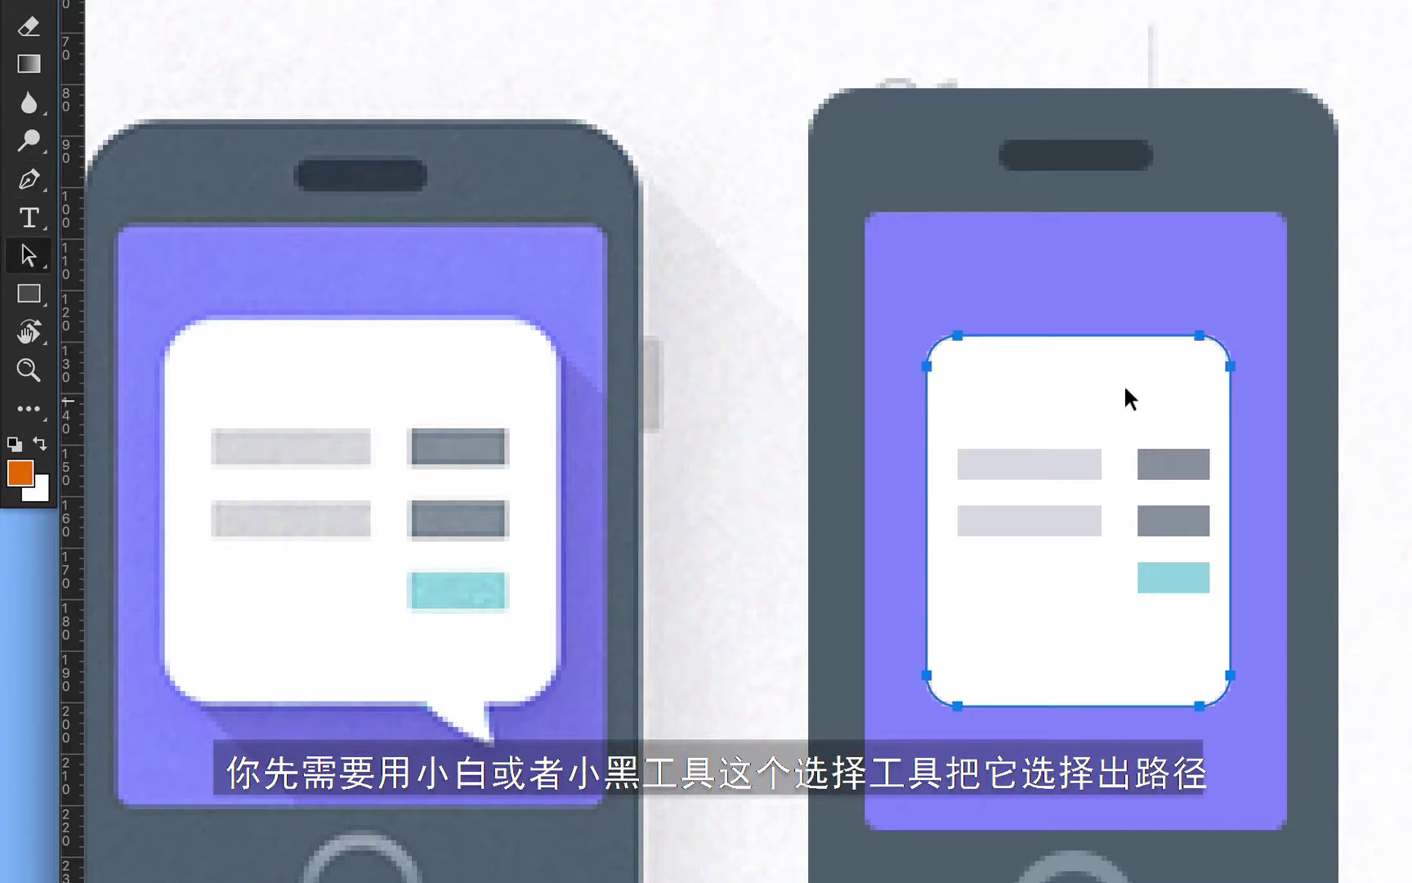
click(29, 179)
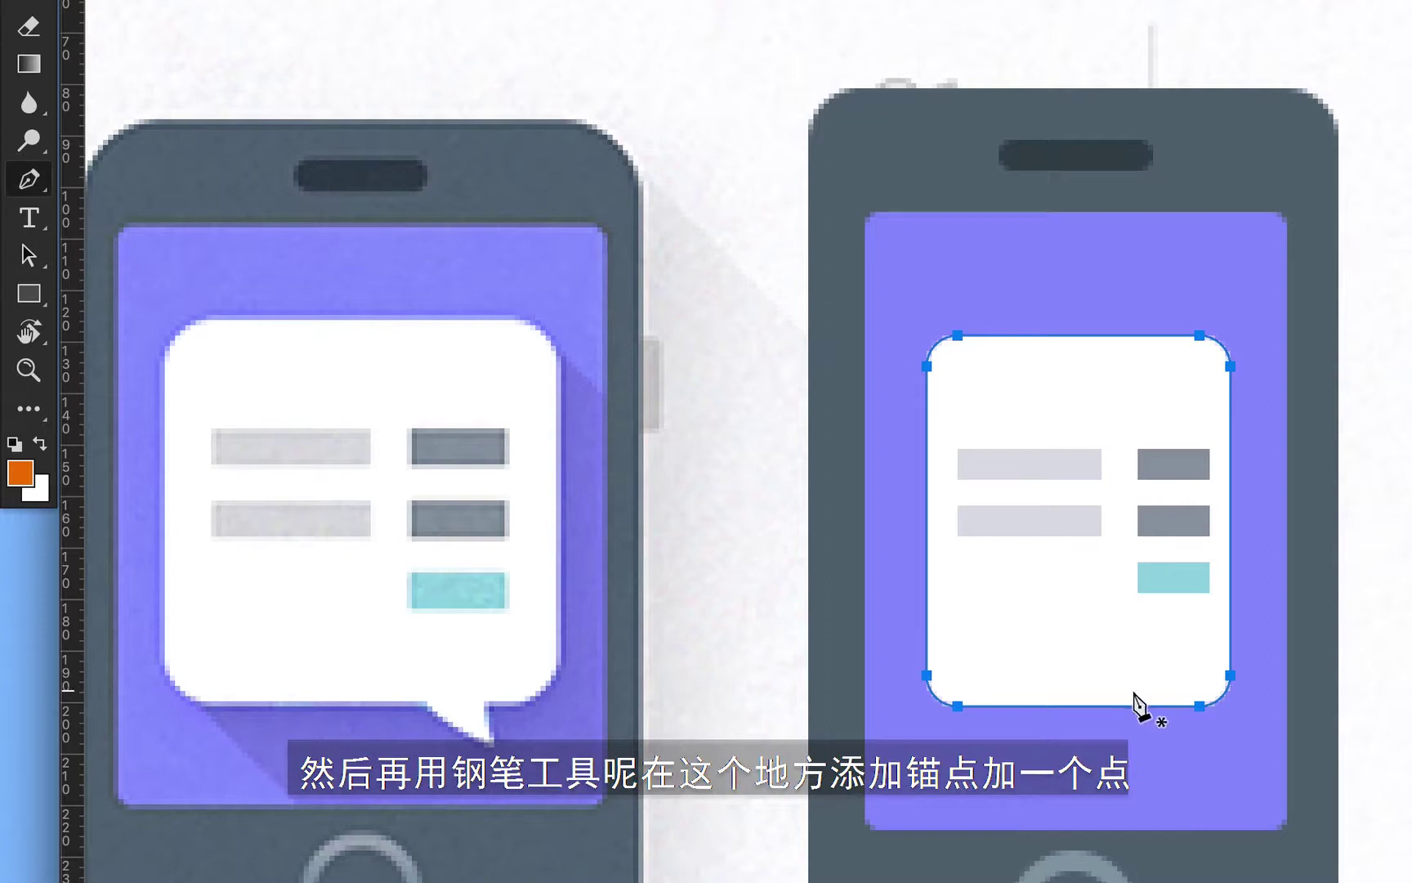
click(1099, 704)
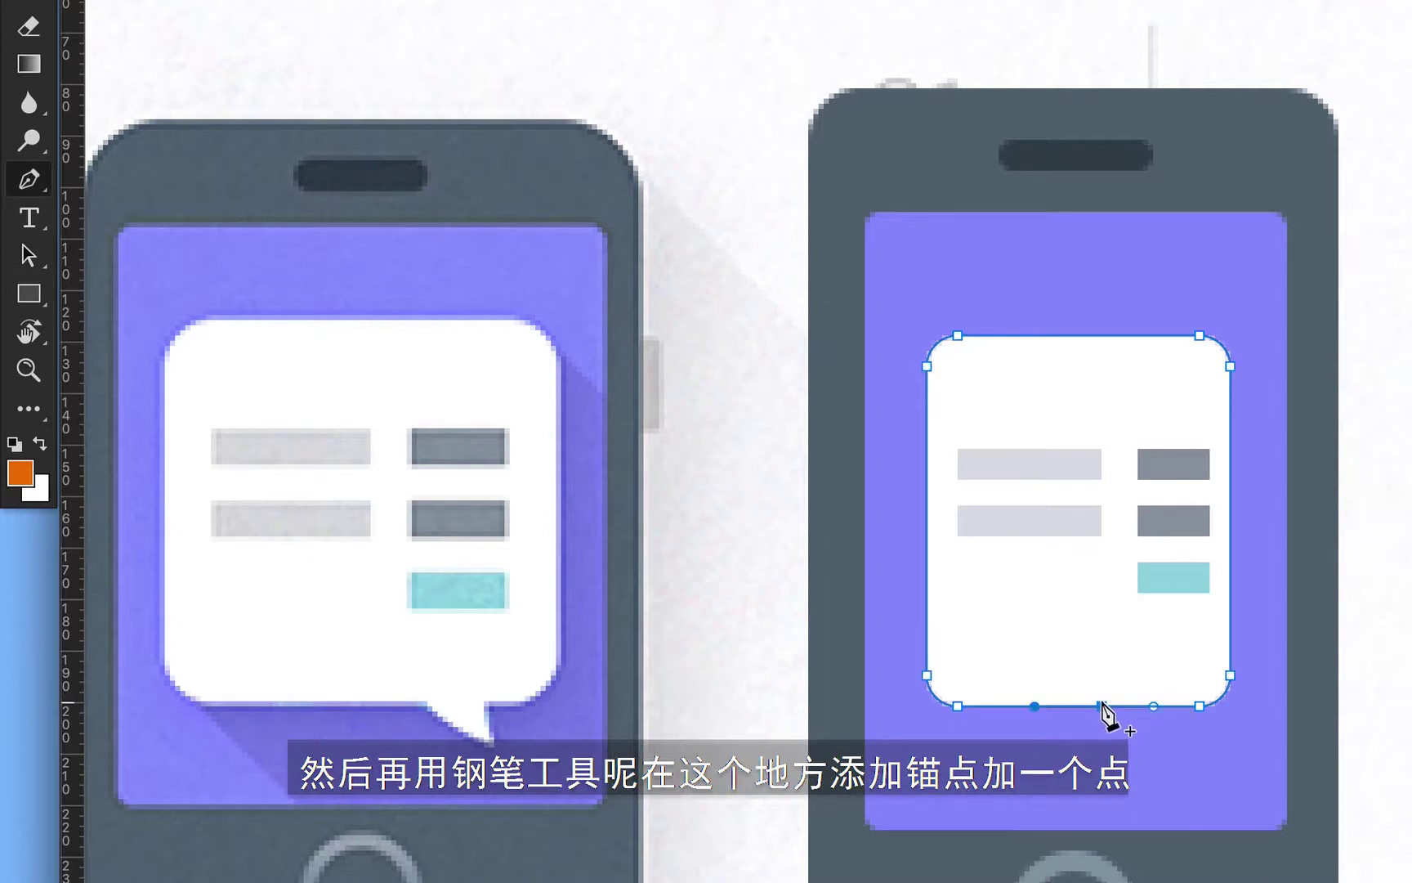
click(1172, 705)
click(1141, 706)
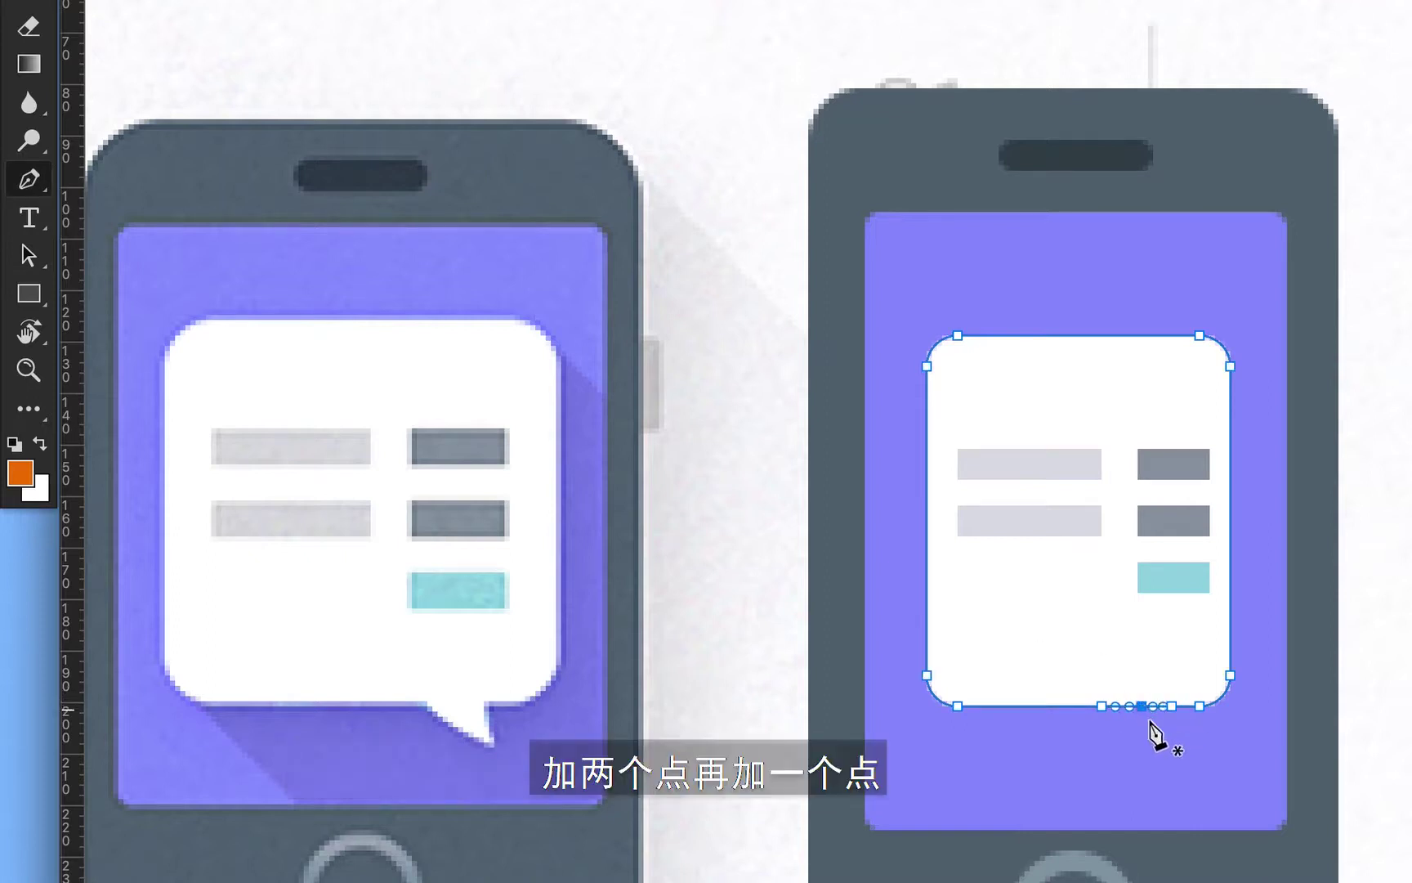
drag(1142, 706, 1173, 766)
key(ctrl+z)
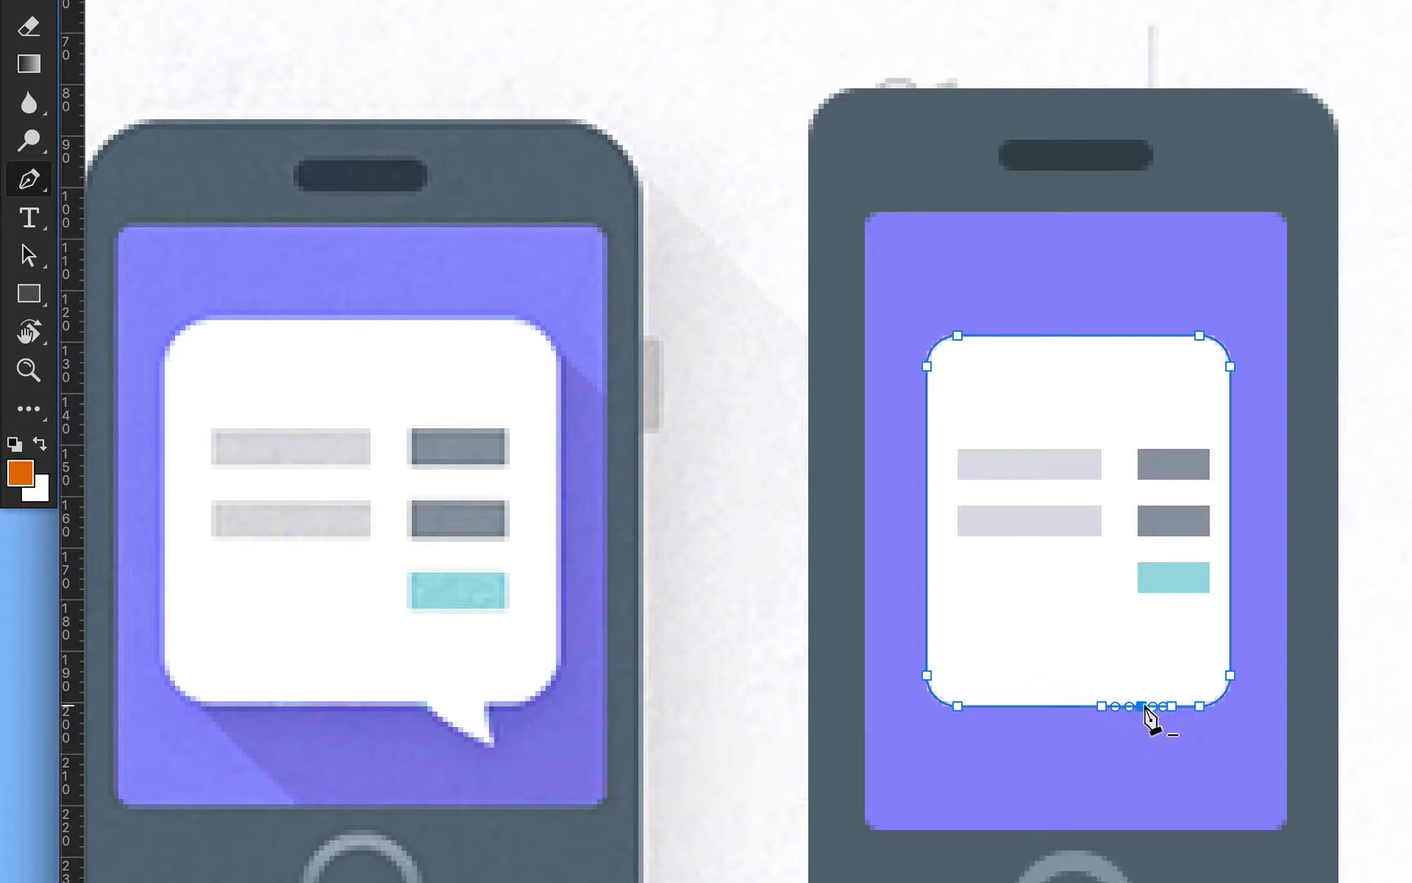
Add anchors on the card's bottom edge and select the middle one for the tail.
key(ctrl+plus)
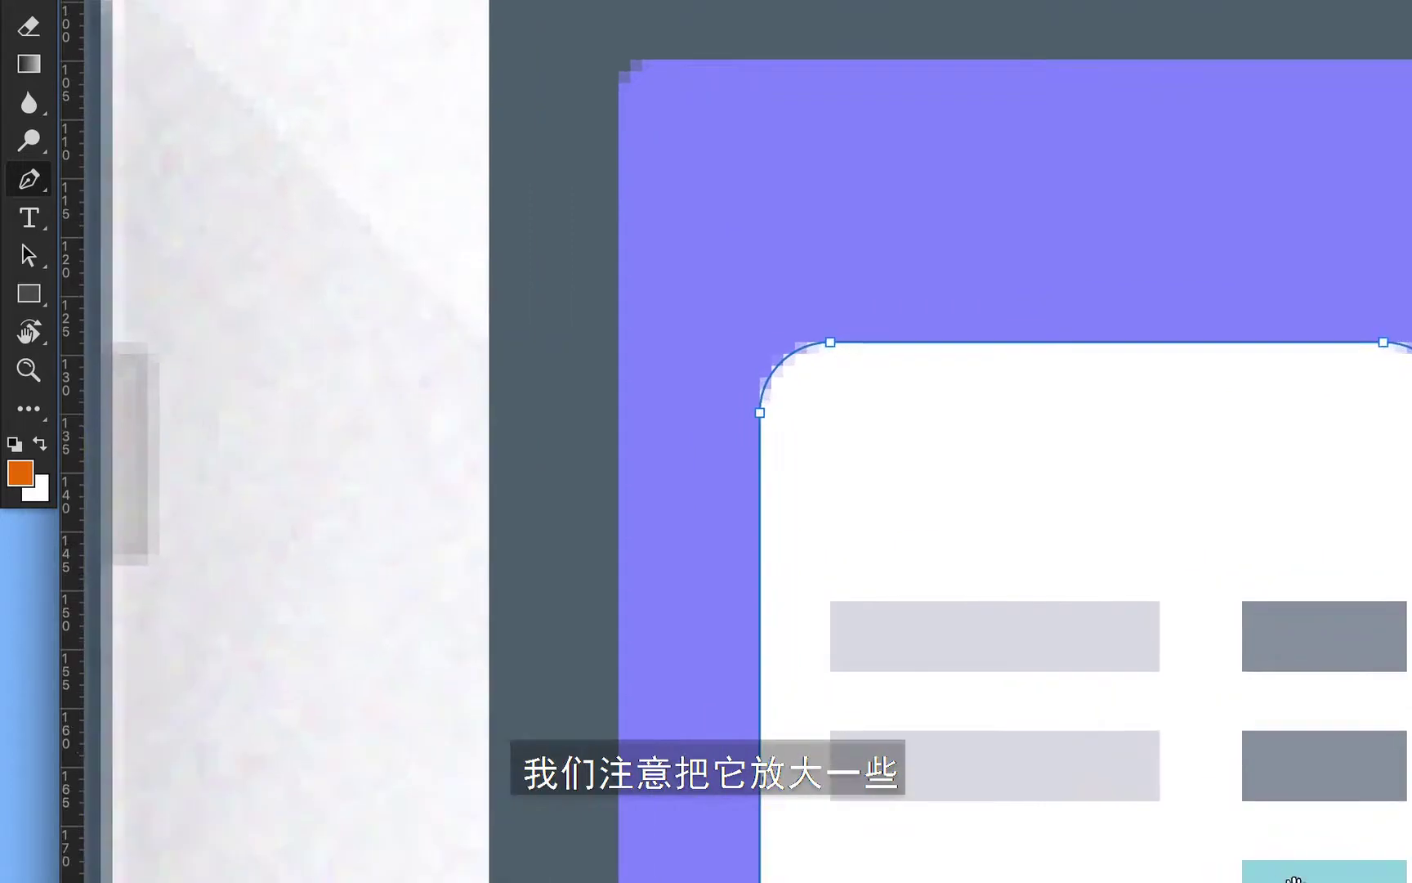
mouse_move(1294, 879)
mouse_down()
mouse_move(1157, 438)
mouse_move(1147, 265)
mouse_up()
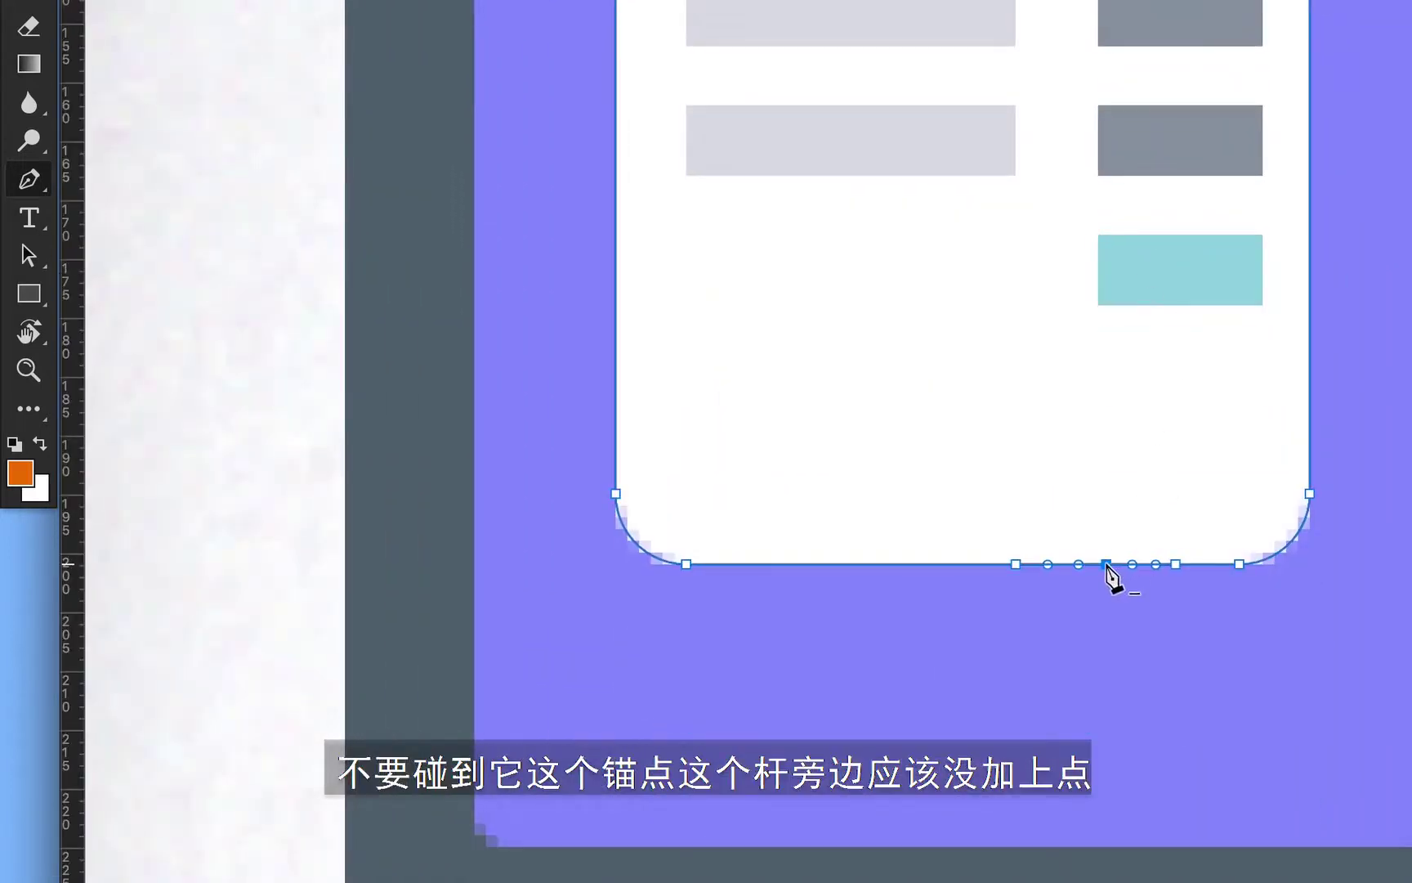
scroll(1108, 576, up, 3)
click(22, 392)
click(598, 569)
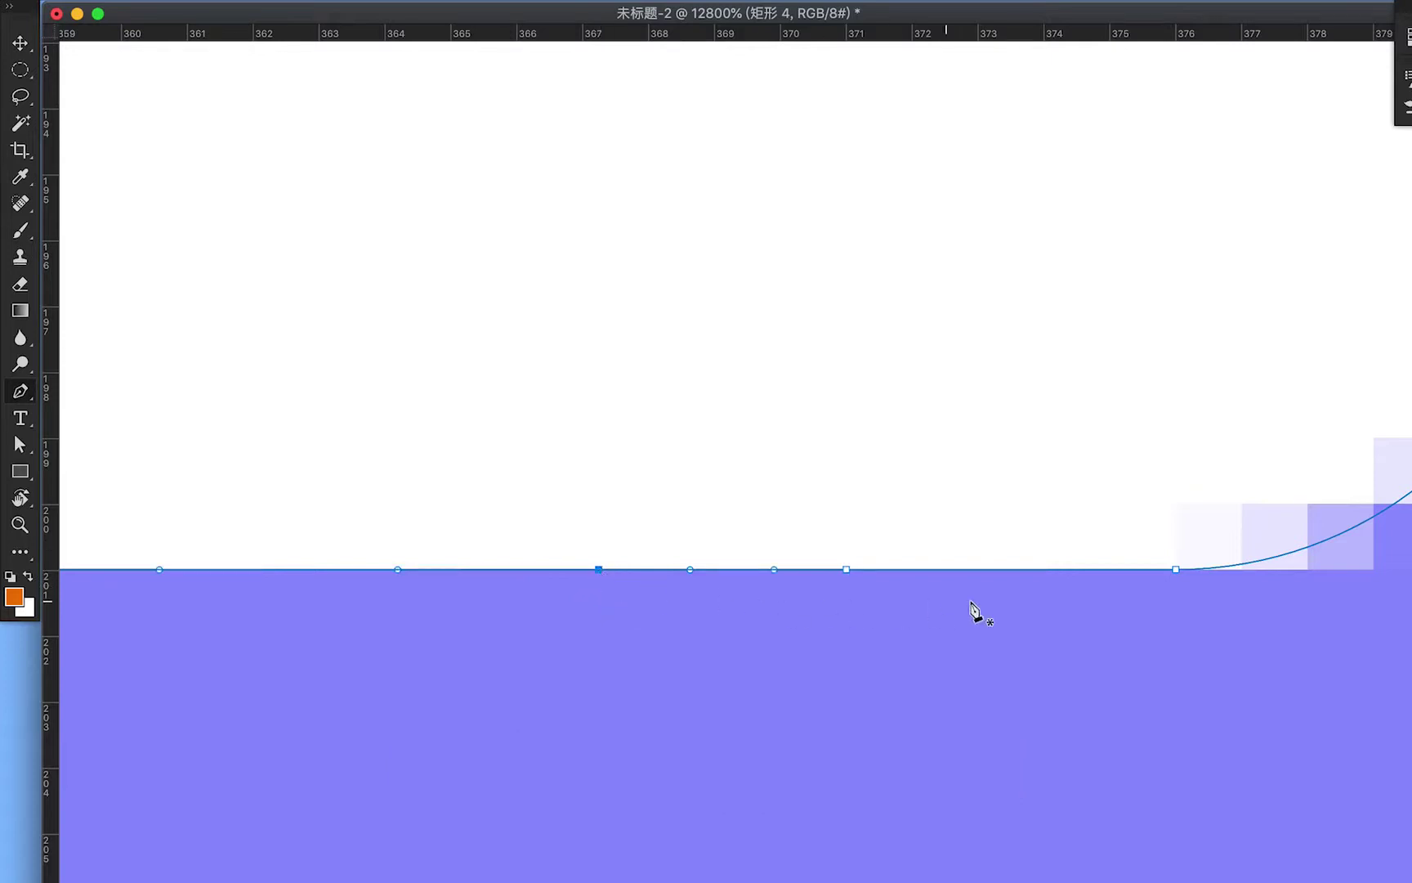
key(a)
drag(827, 548, 862, 601)
click(19, 445)
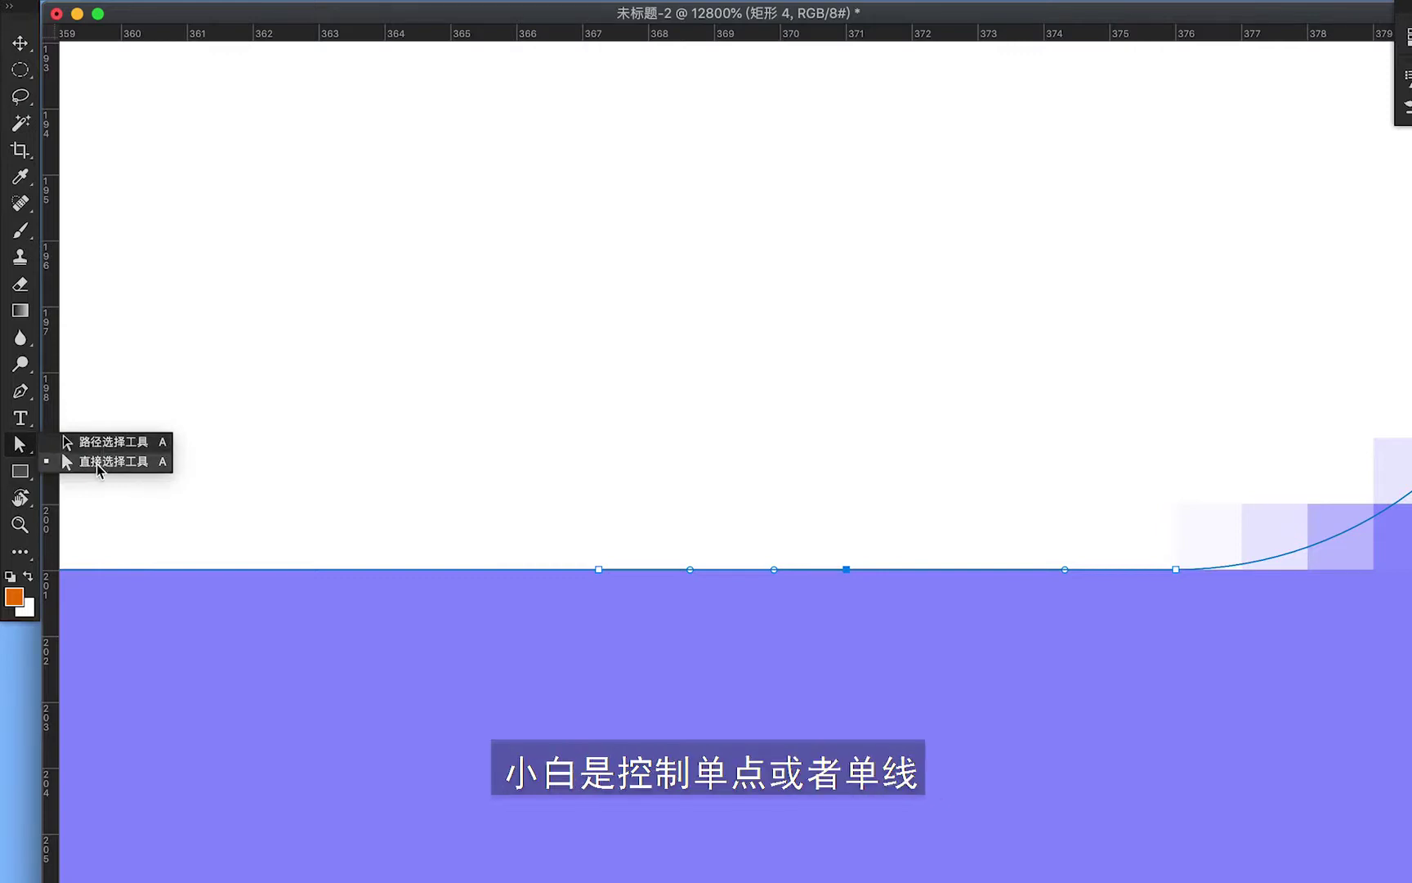
click(95, 463)
mouse_move(806, 506)
mouse_down()
mouse_move(877, 616)
mouse_move(850, 583)
mouse_move(949, 846)
mouse_up()
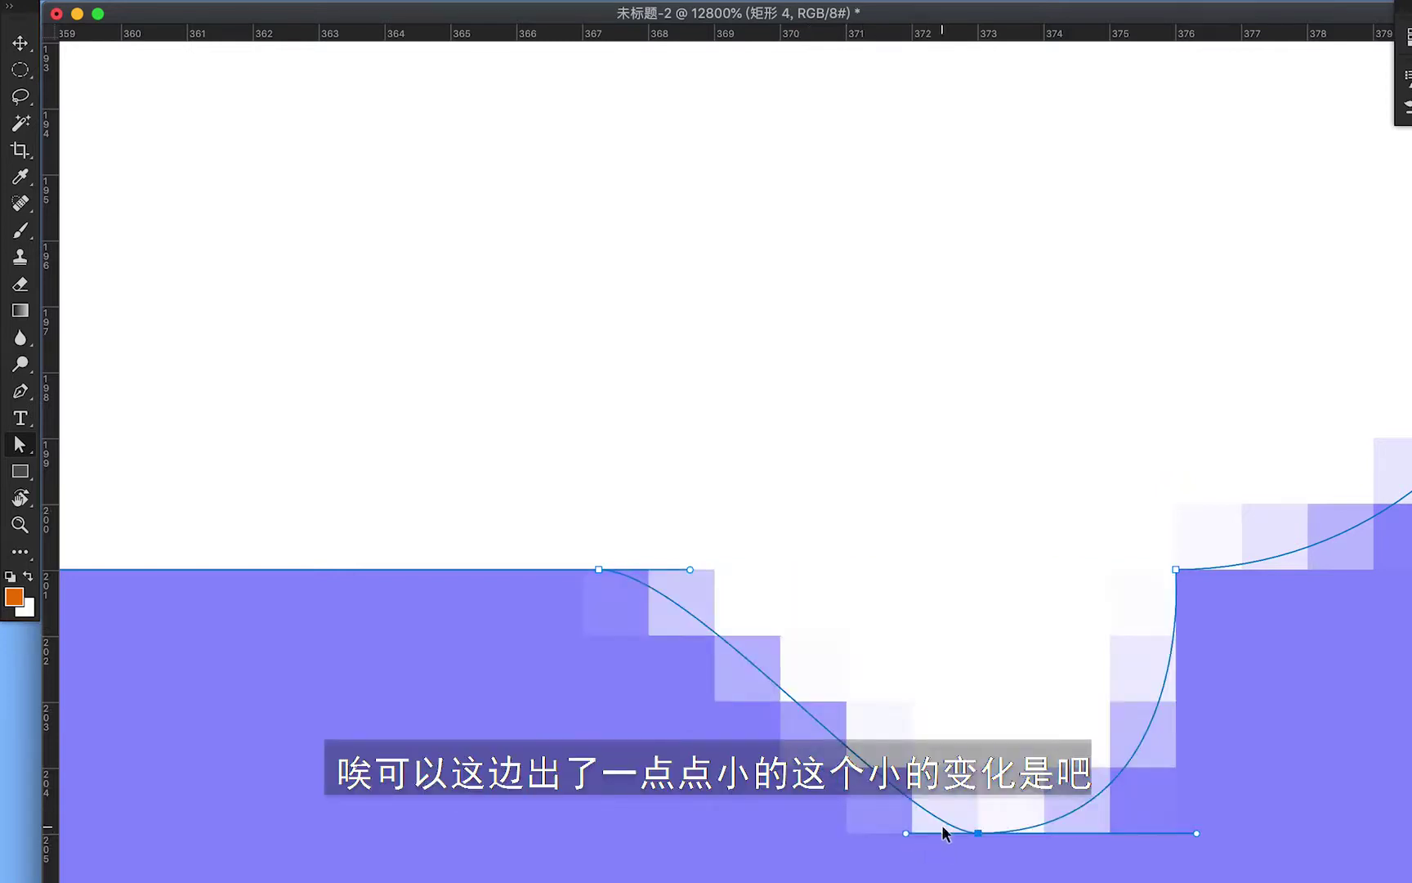
key(super+minus)
key(super+minus)
key(super+minus)
key(super+minus)
key(super+minus)
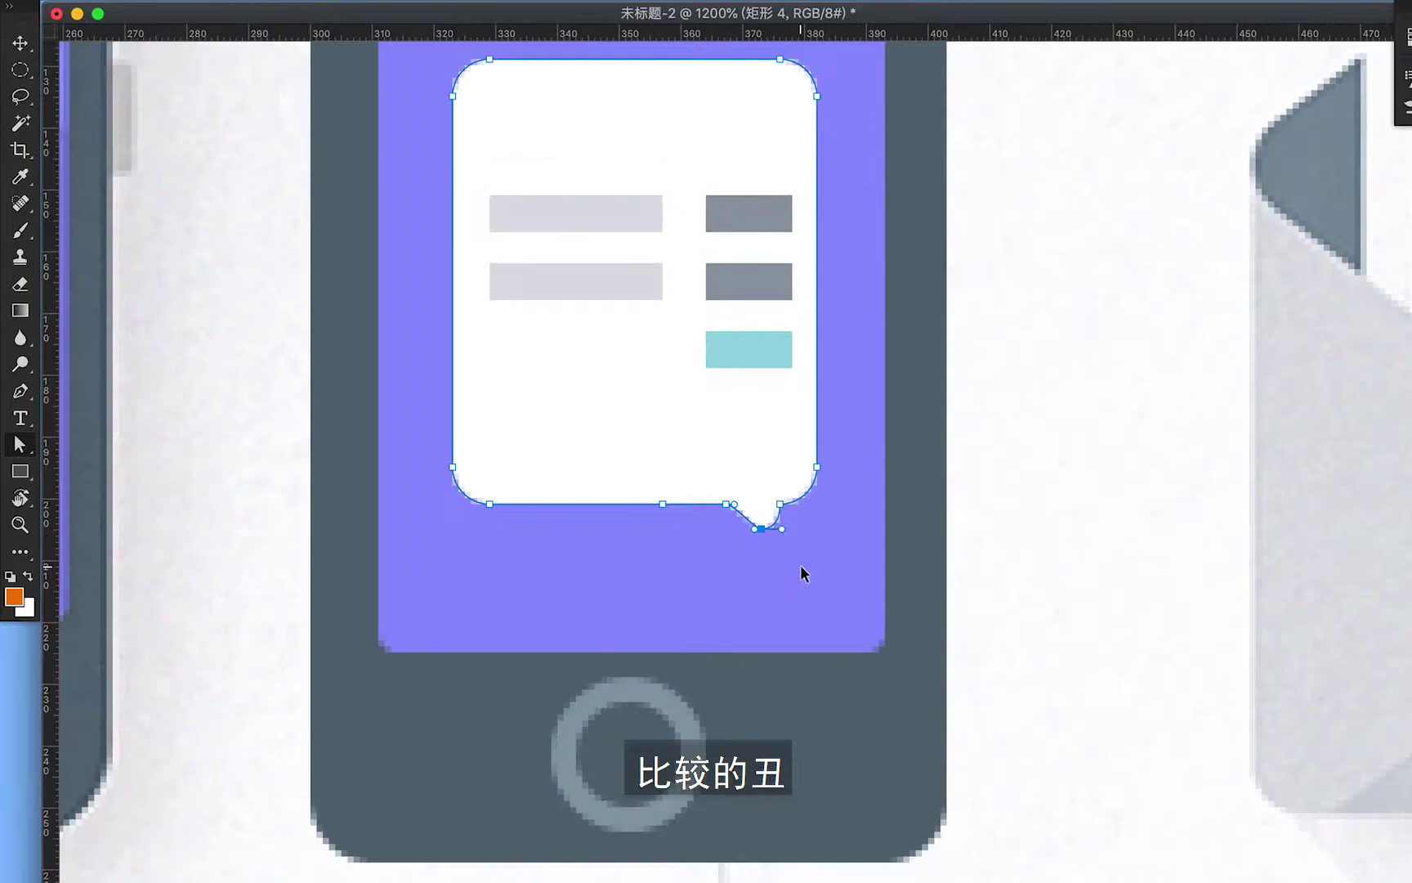
key(super+minus)
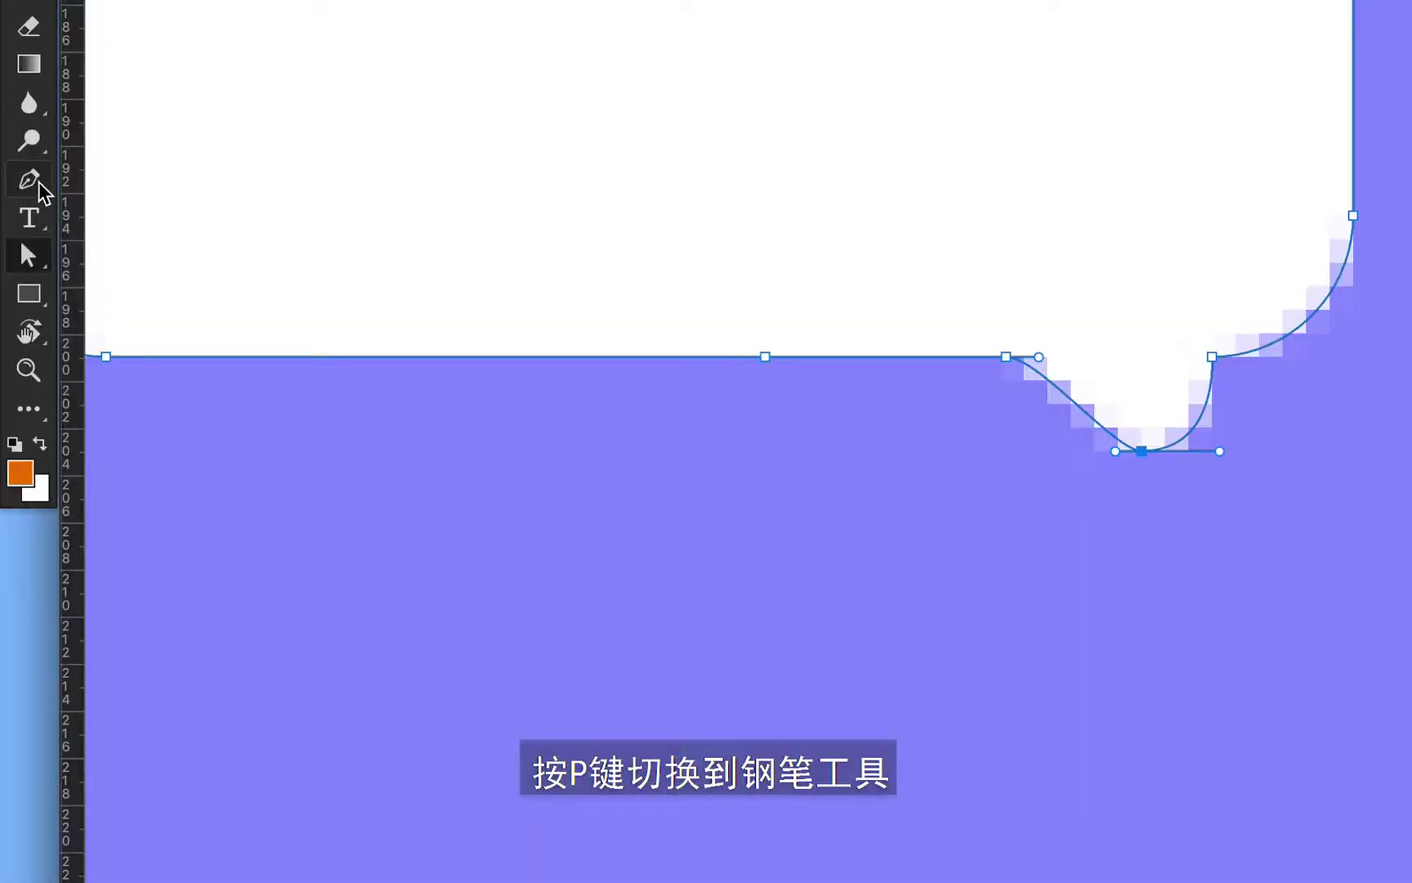
Drag the tail tip down and right and refine its curves into a pointed tail.
key(p)
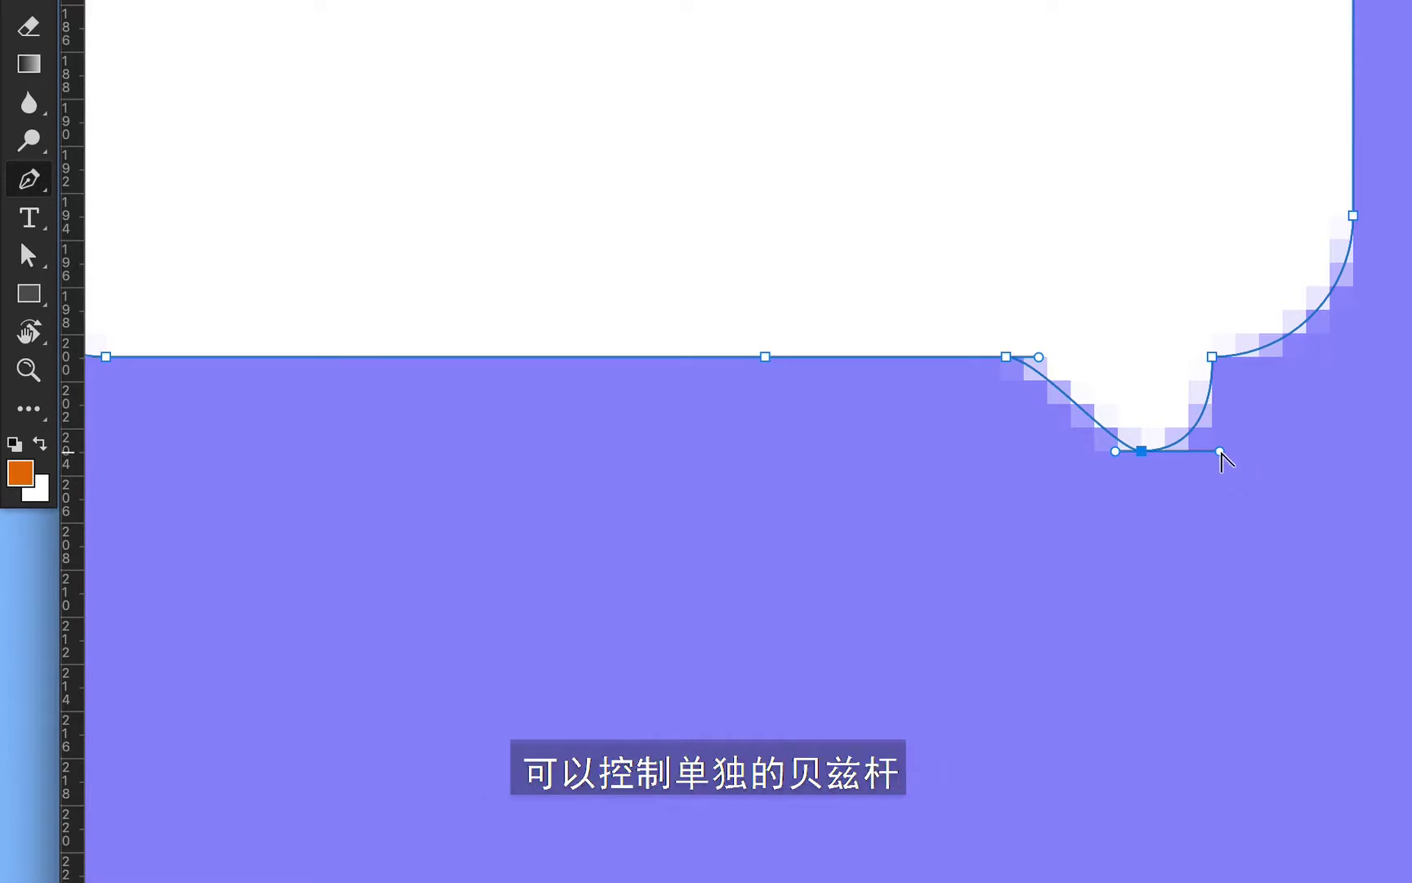
drag(1220, 451, 1117, 379)
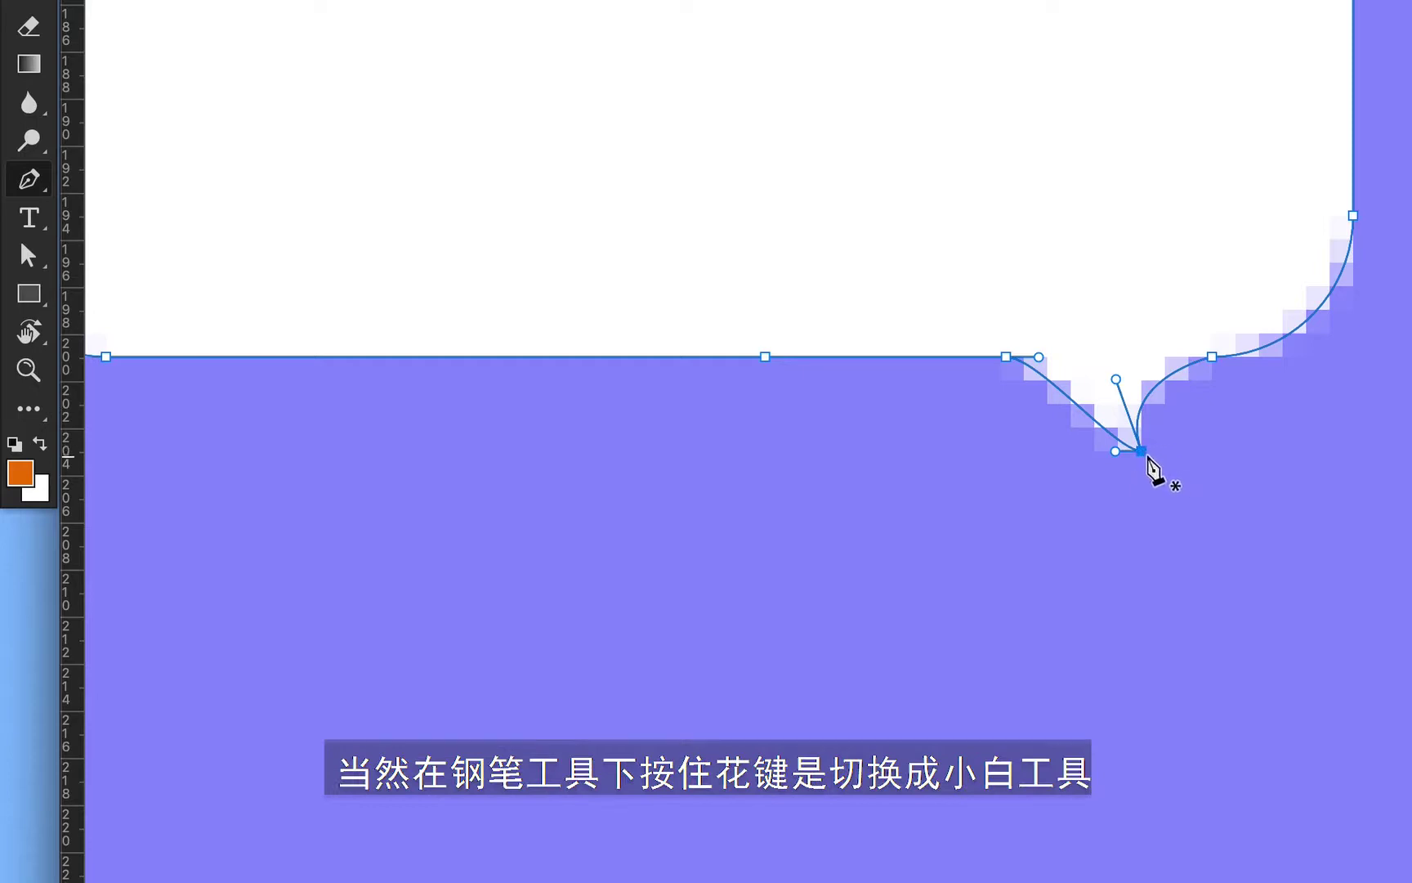
drag(1185, 439, 1067, 503)
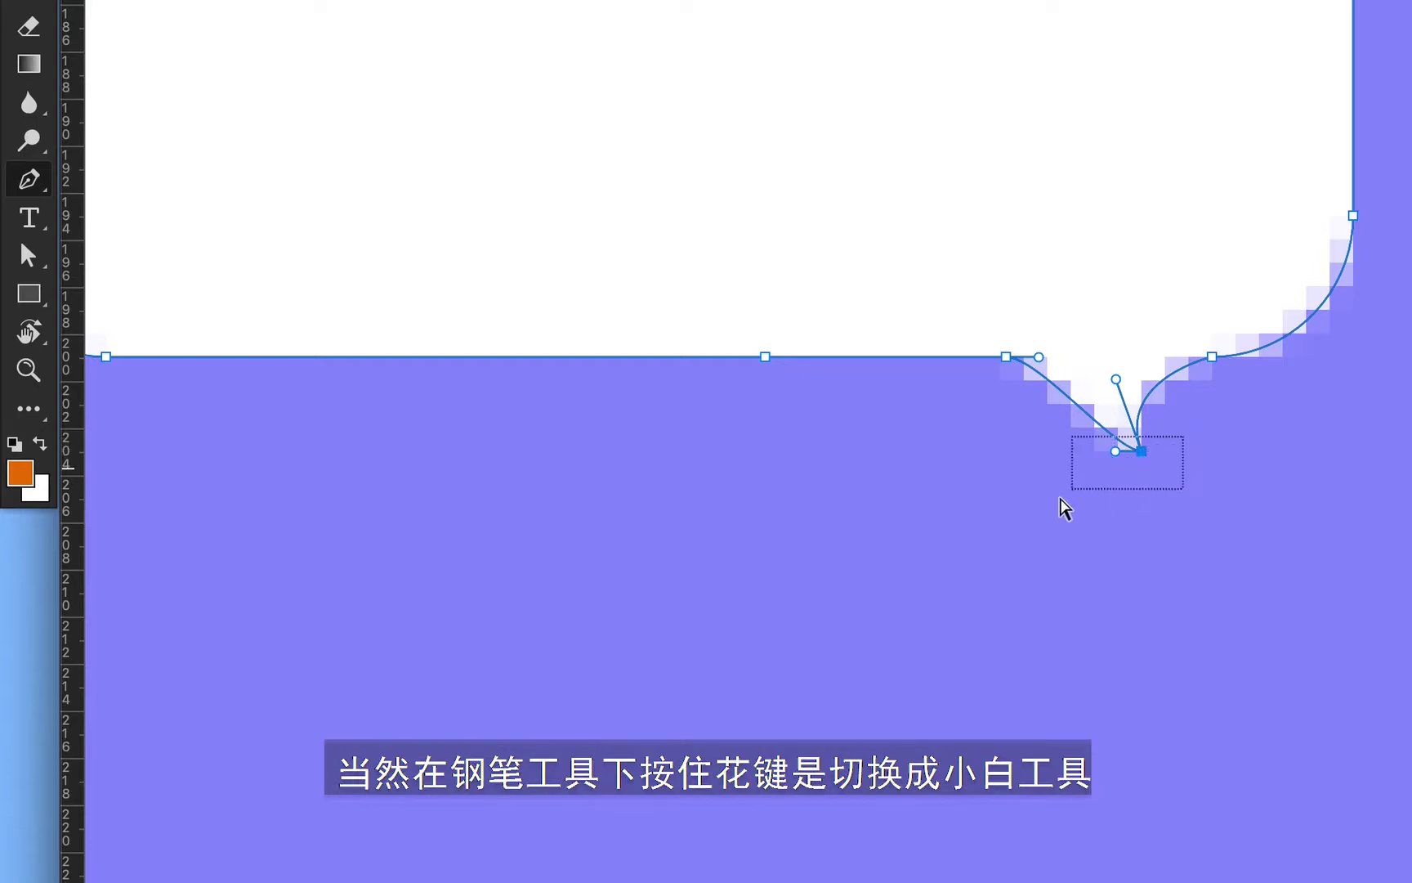
mouse_move(1143, 452)
mouse_down()
mouse_move(1176, 558)
mouse_move(1184, 519)
mouse_move(1085, 493)
mouse_up()
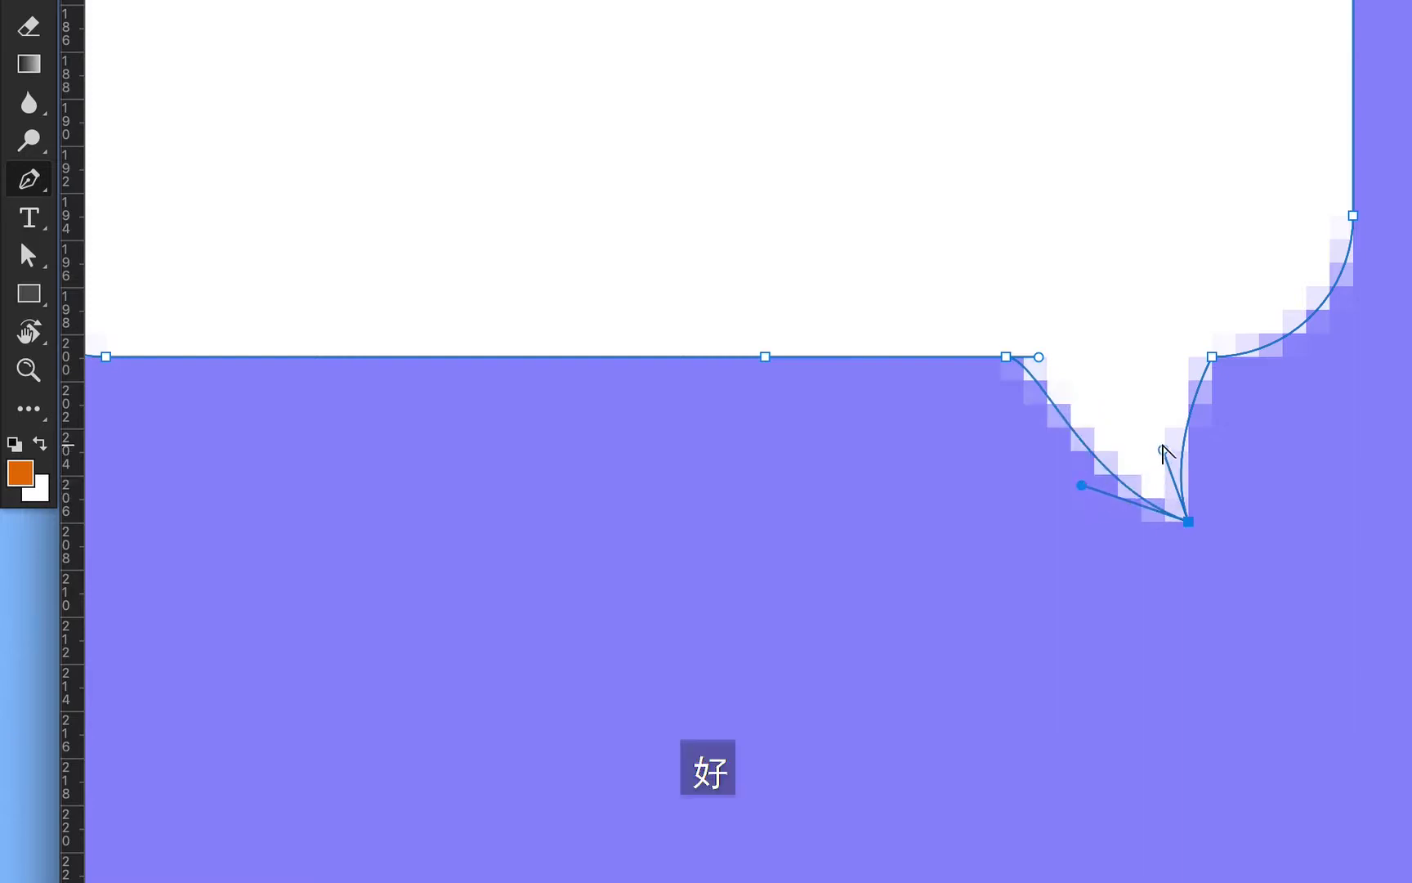
drag(1163, 449, 1154, 433)
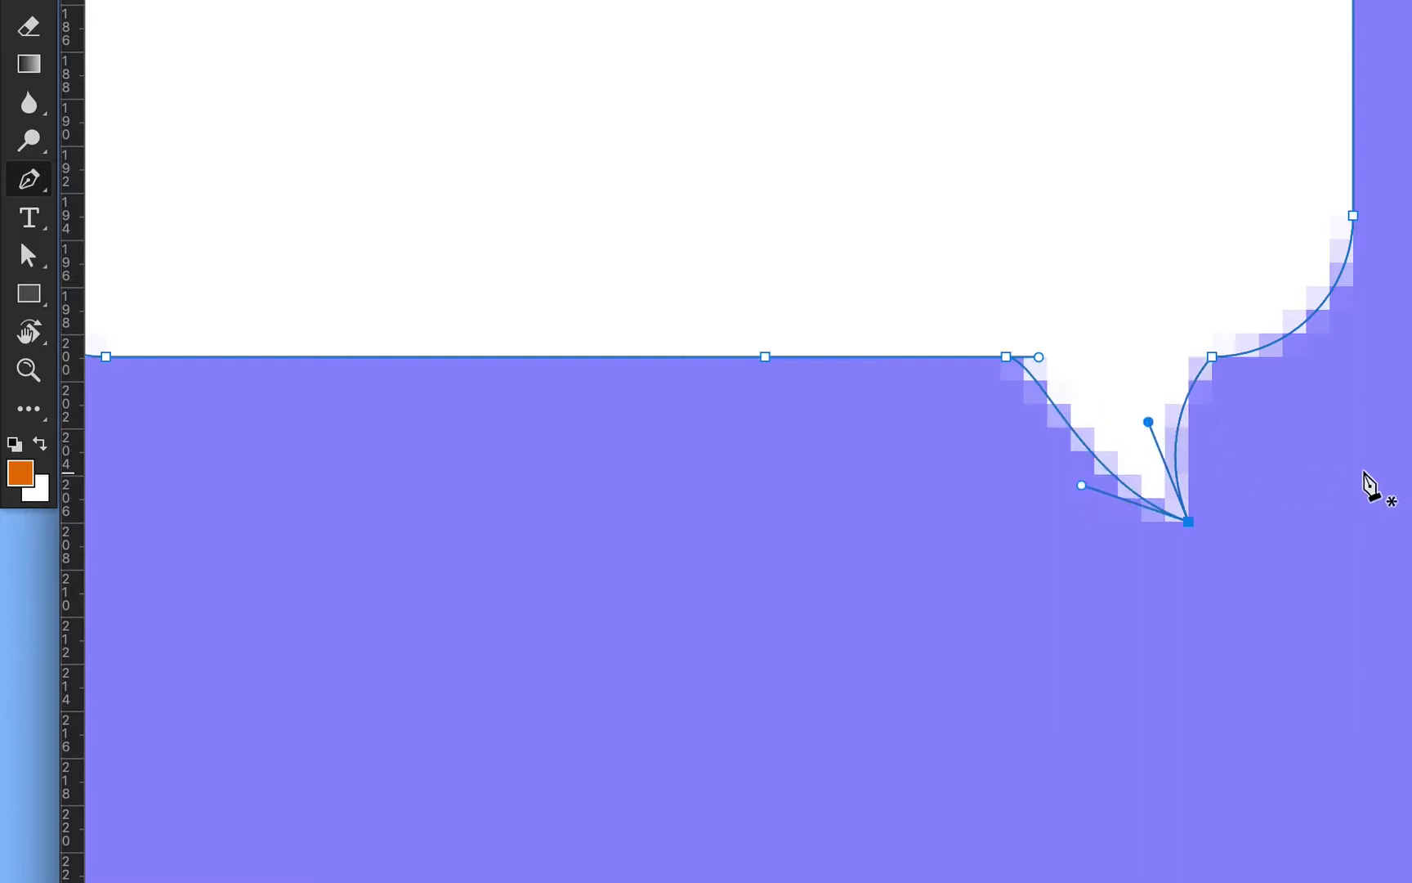
key(ctrl+minus)
key(Escape)
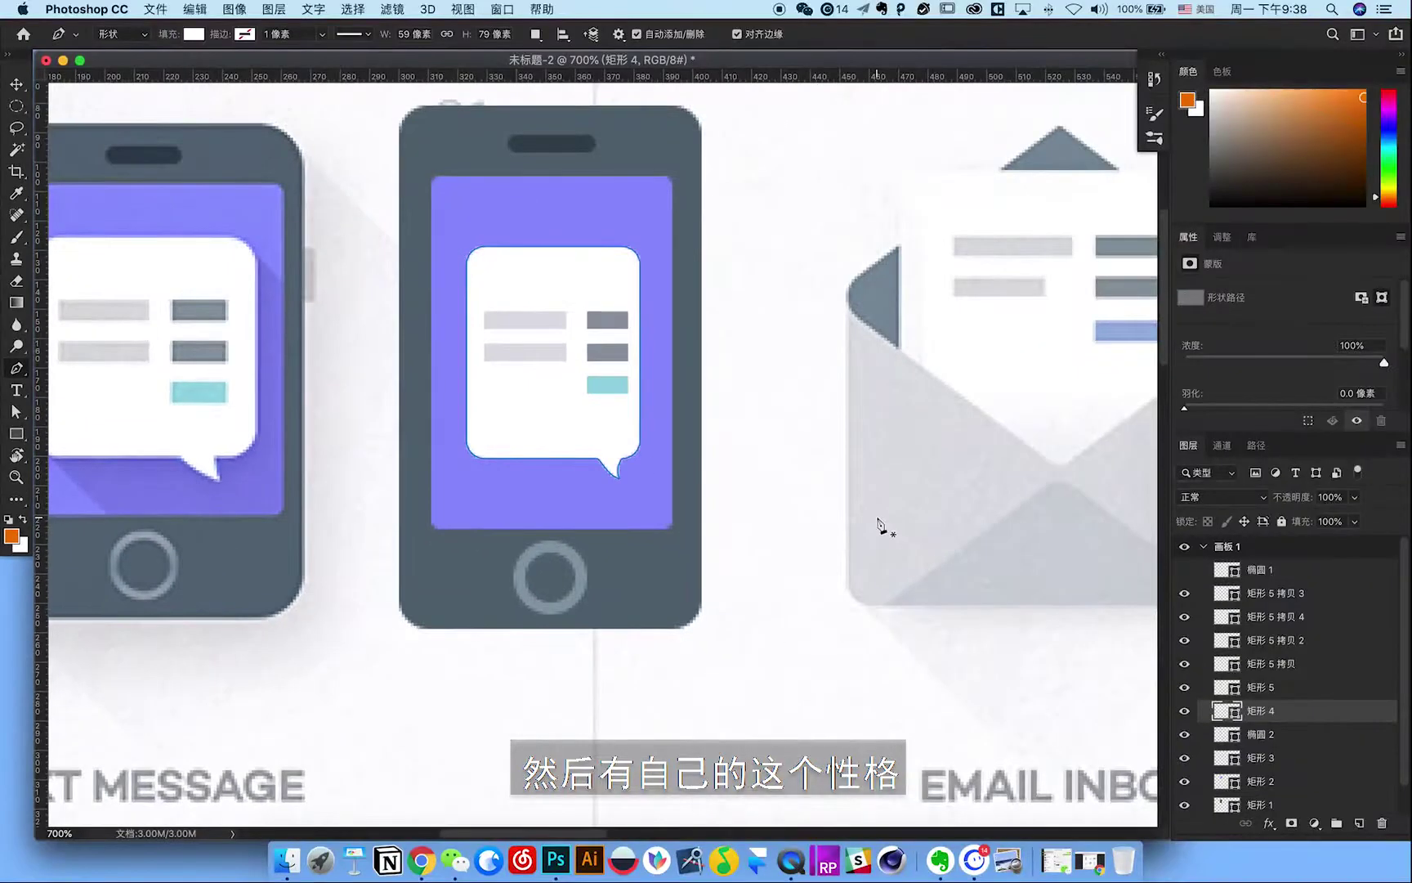
Select layers 矩形 5 拷贝 3 through 矩形 4 and group them as 组 1.
key(super+r)
drag(757, 382, 845, 489)
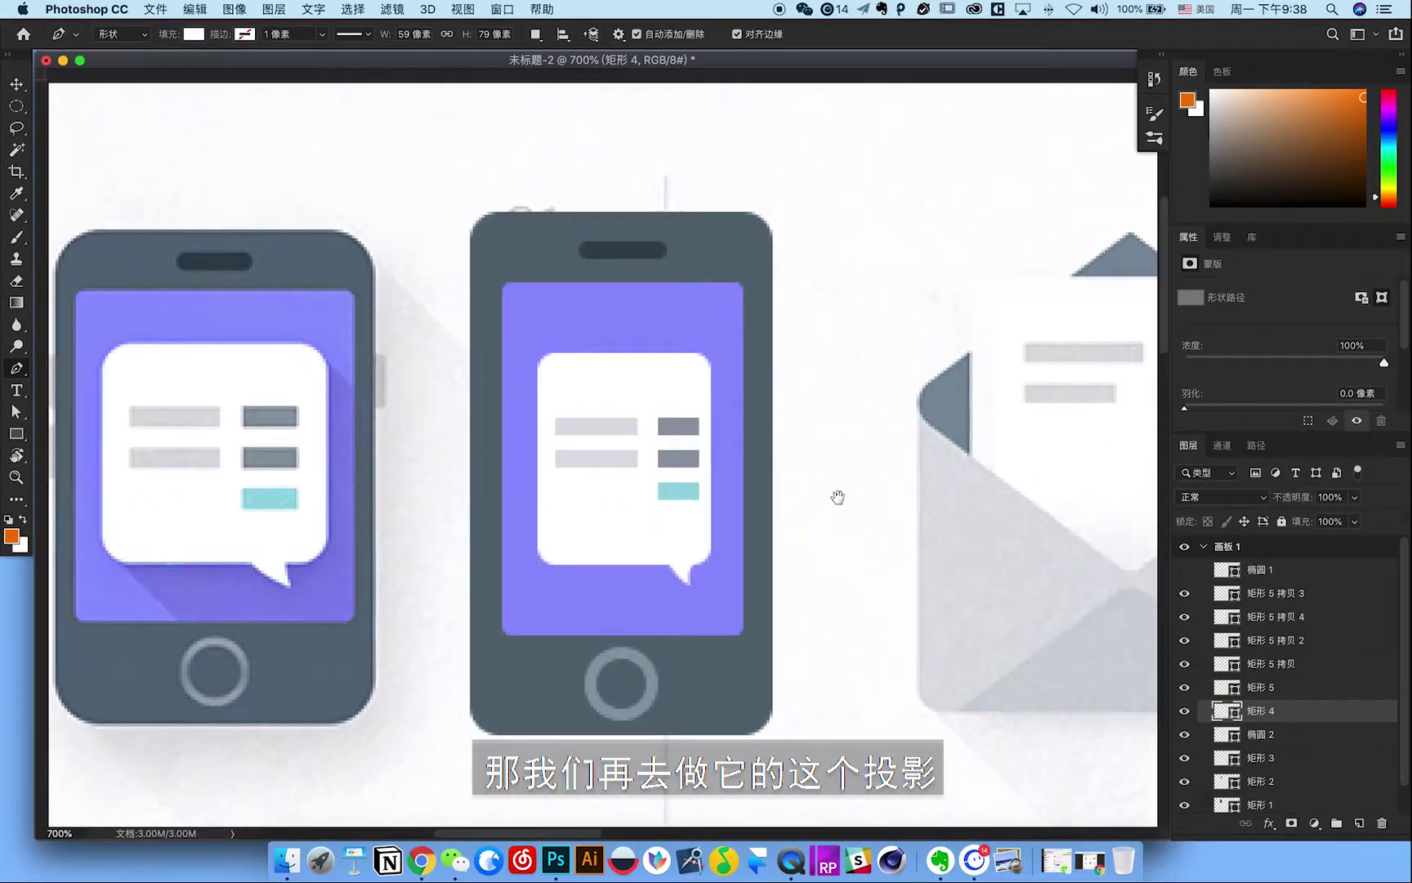
key(super+r)
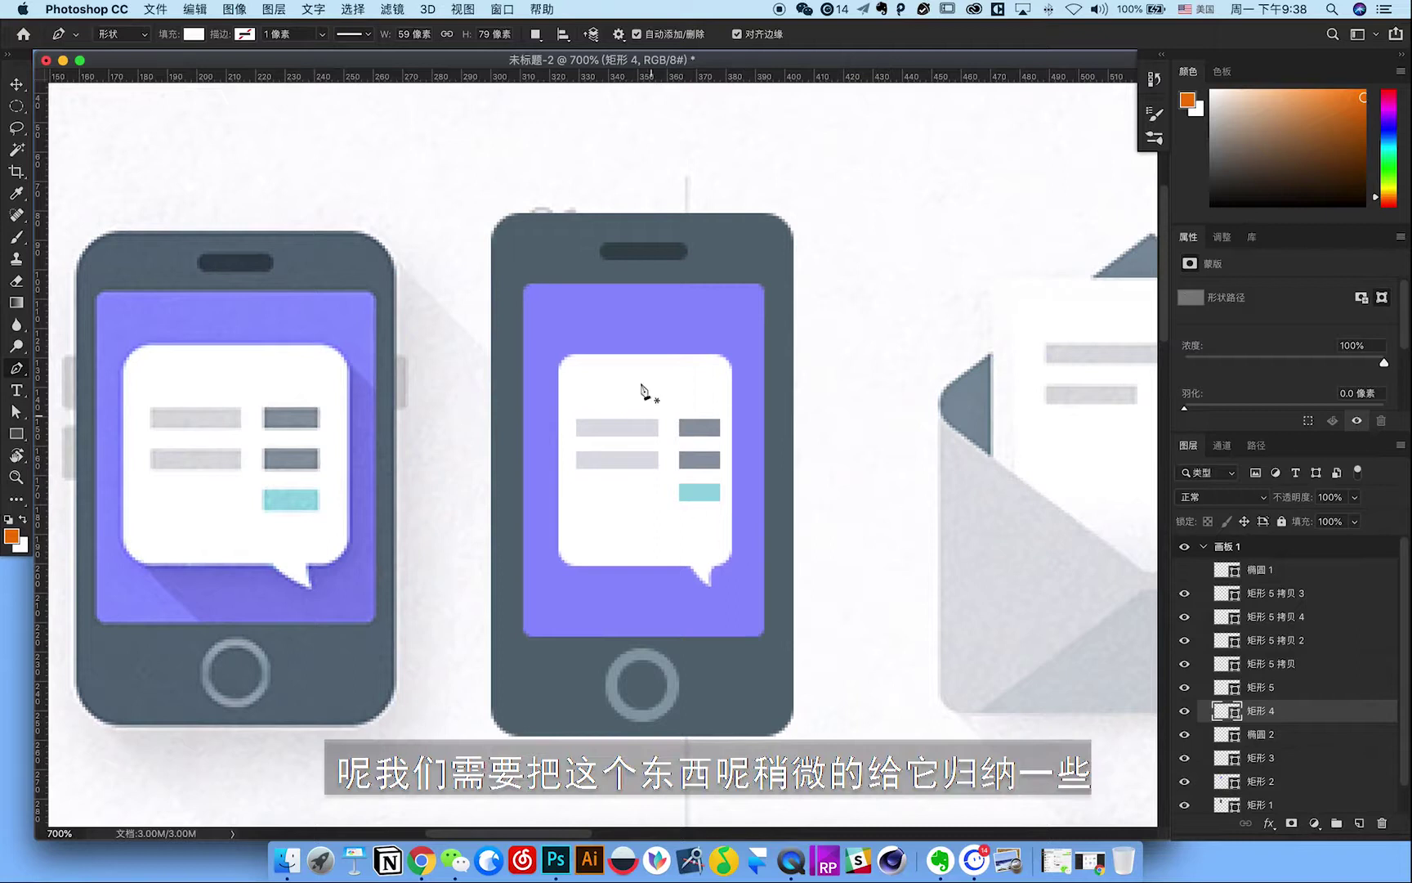
key(v)
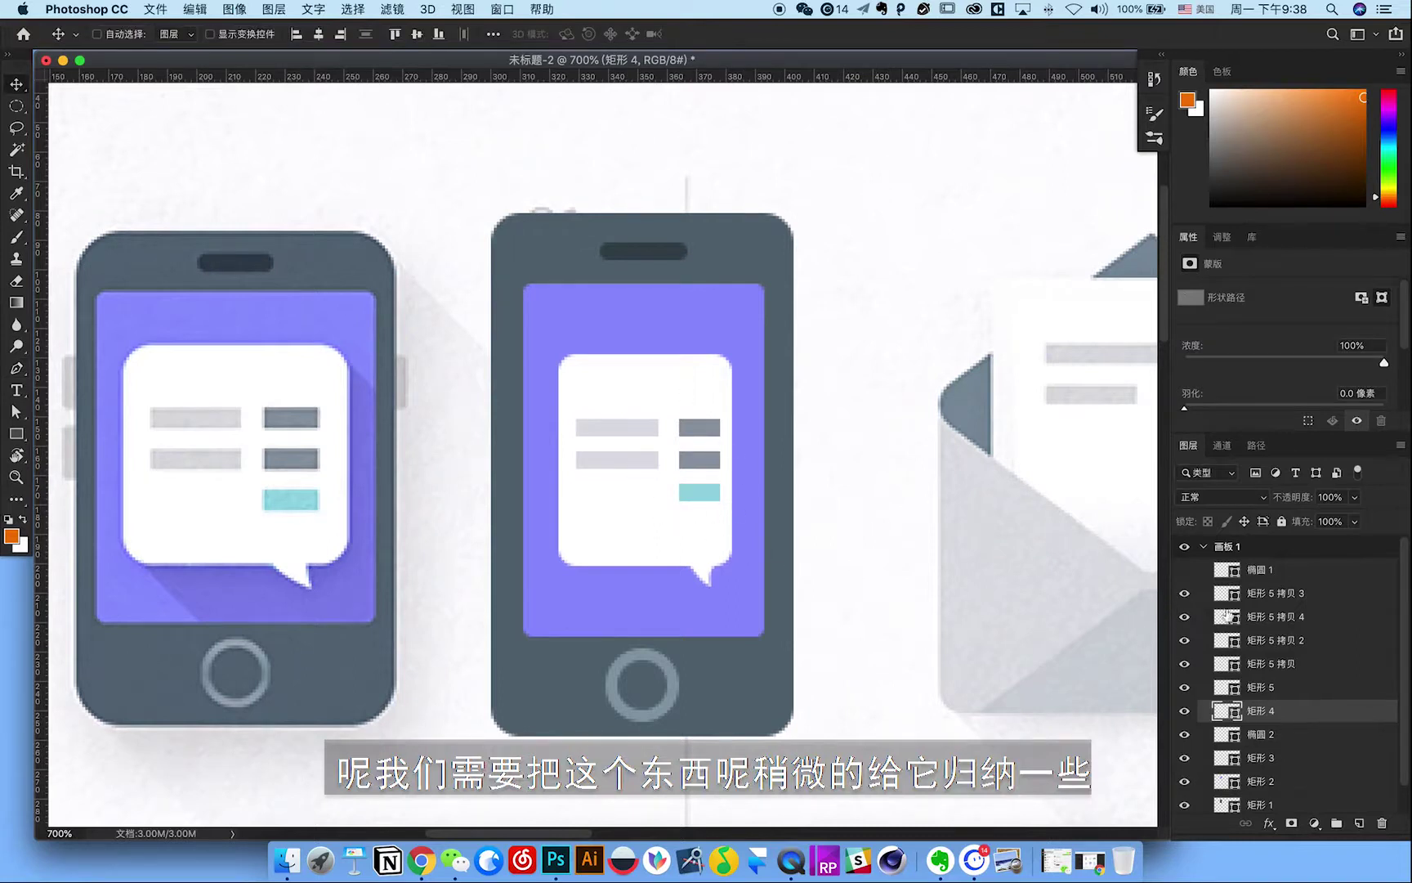
click(1280, 596)
shift+click(1302, 717)
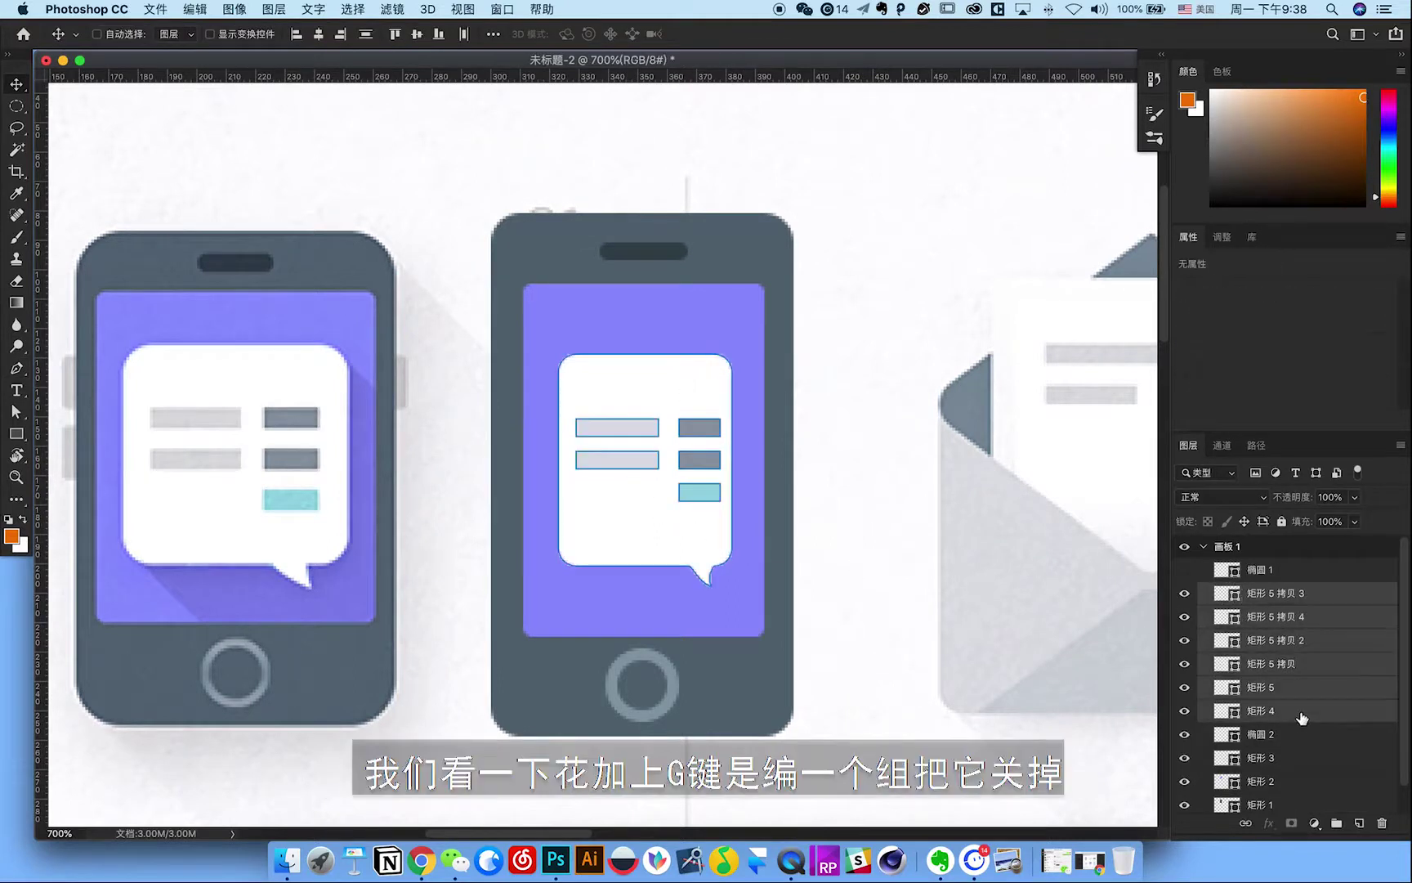
key(ctrl+g)
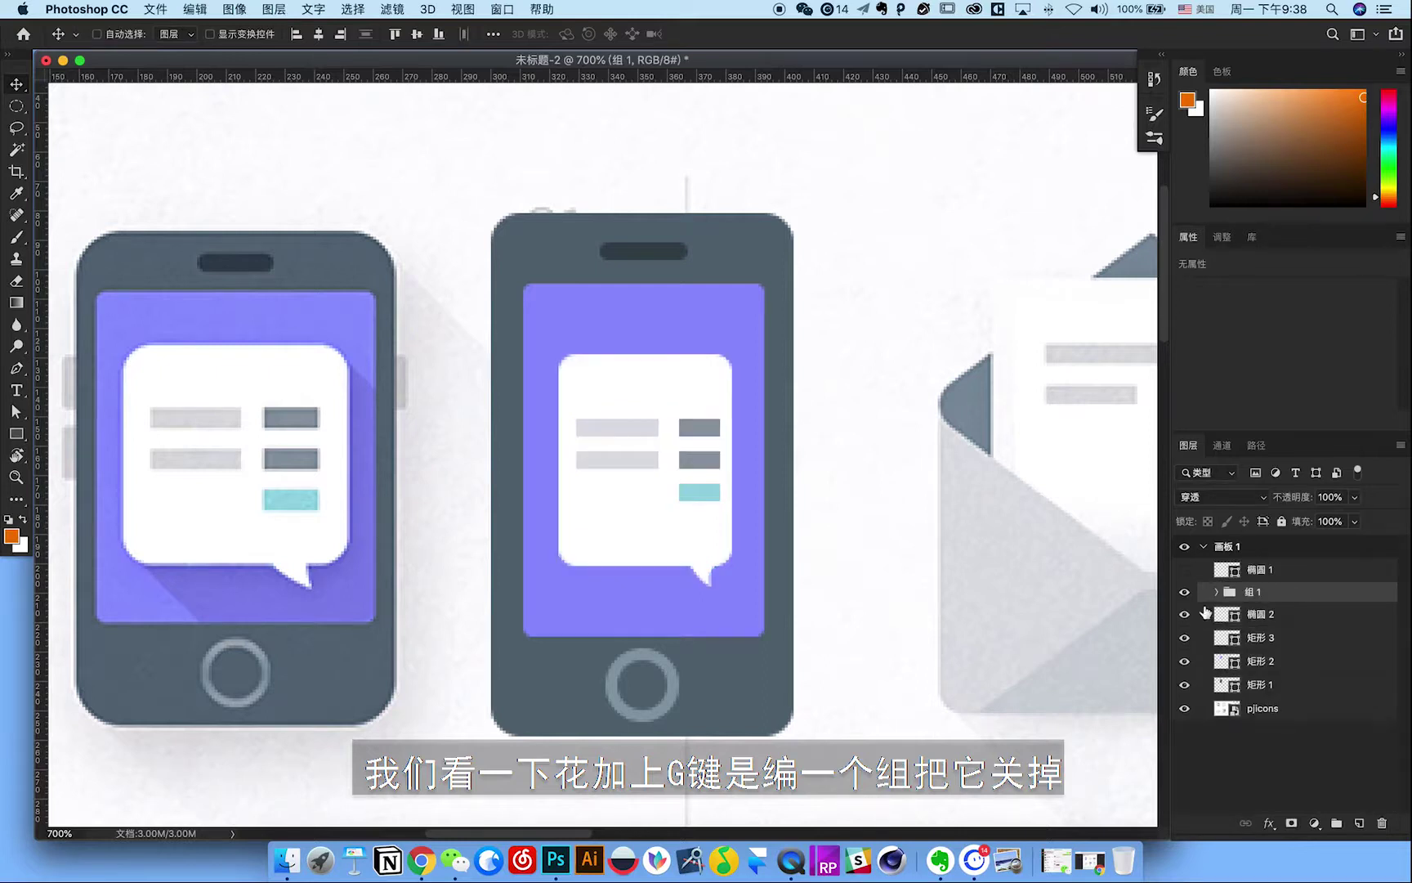
click(1186, 592)
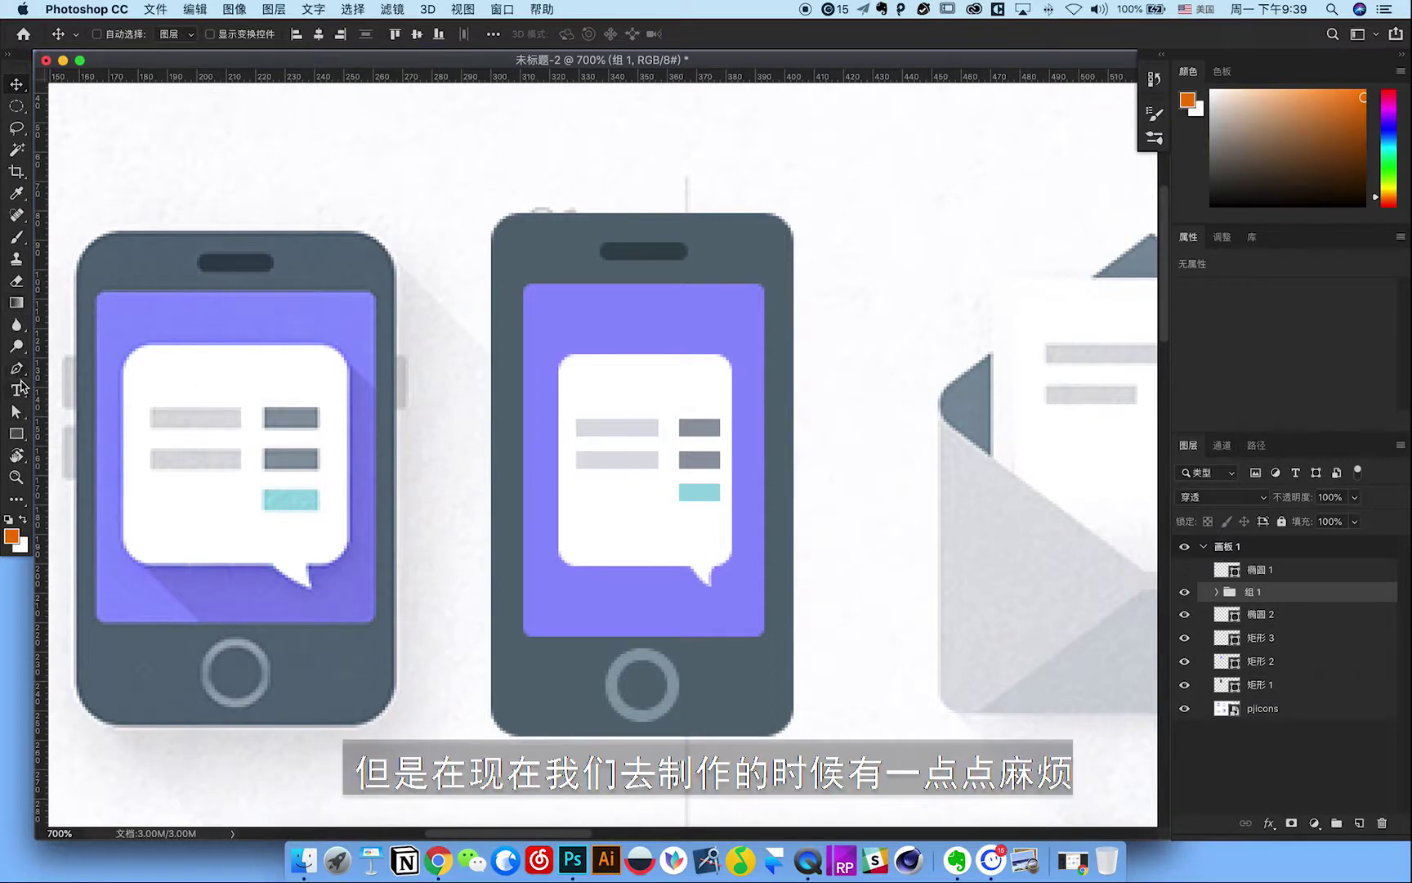
Pen-draw a polygon from the bubble's lower-left corner to the screen's bottom-right edges.
click(16, 368)
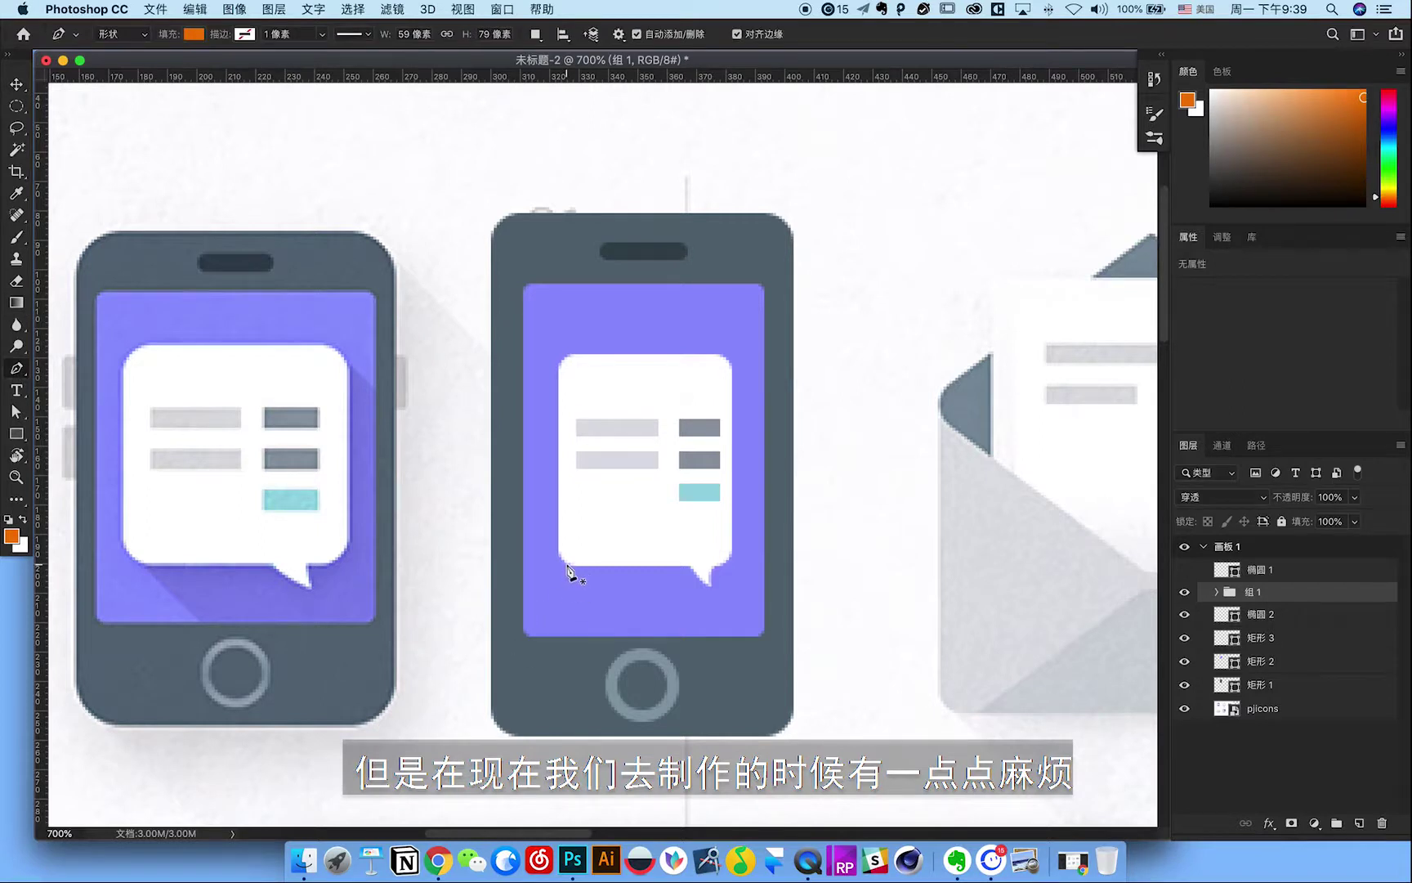
click(570, 562)
click(626, 636)
click(782, 634)
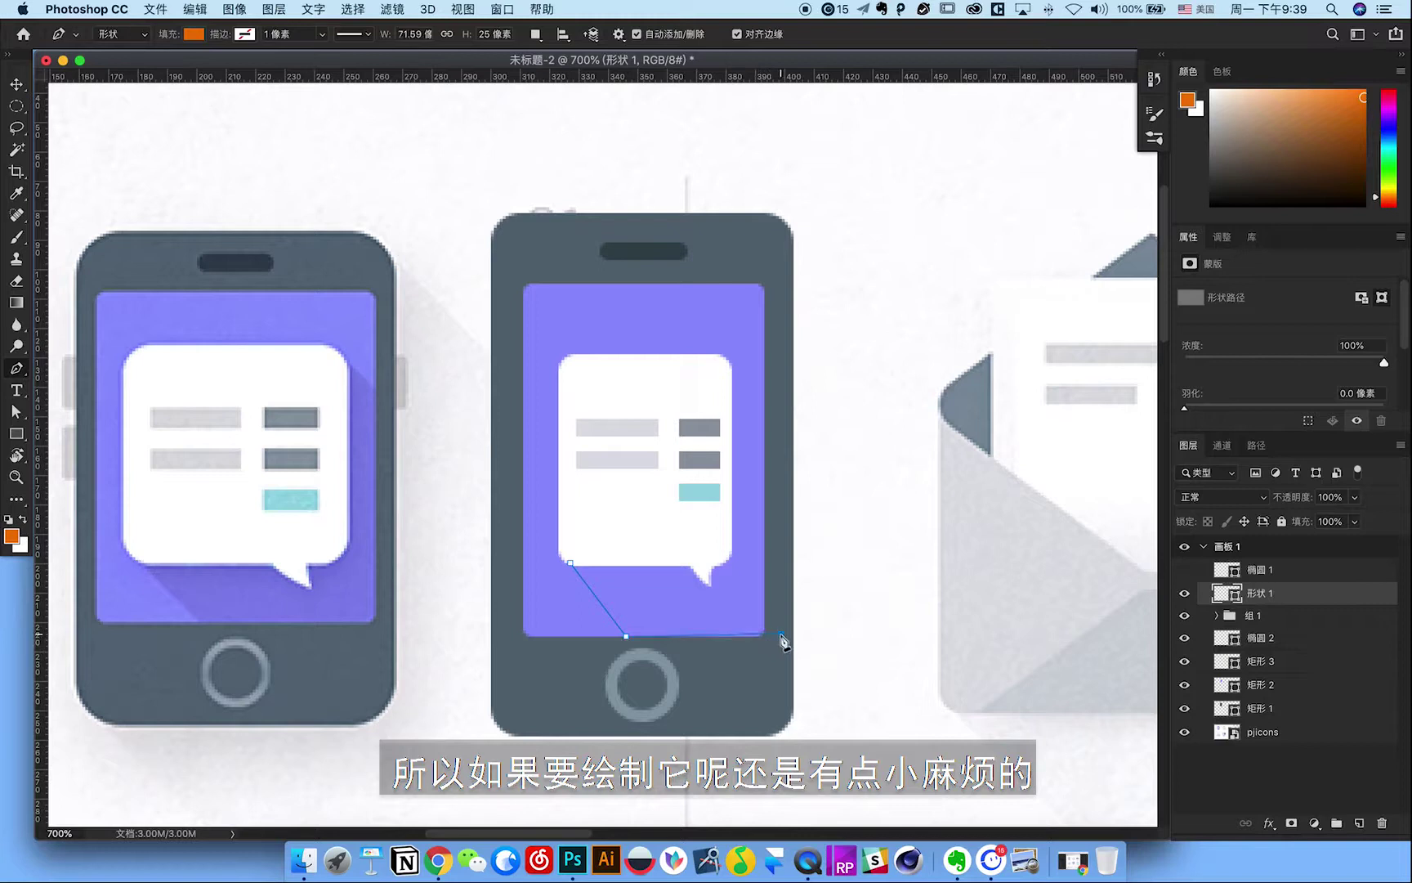
click(773, 417)
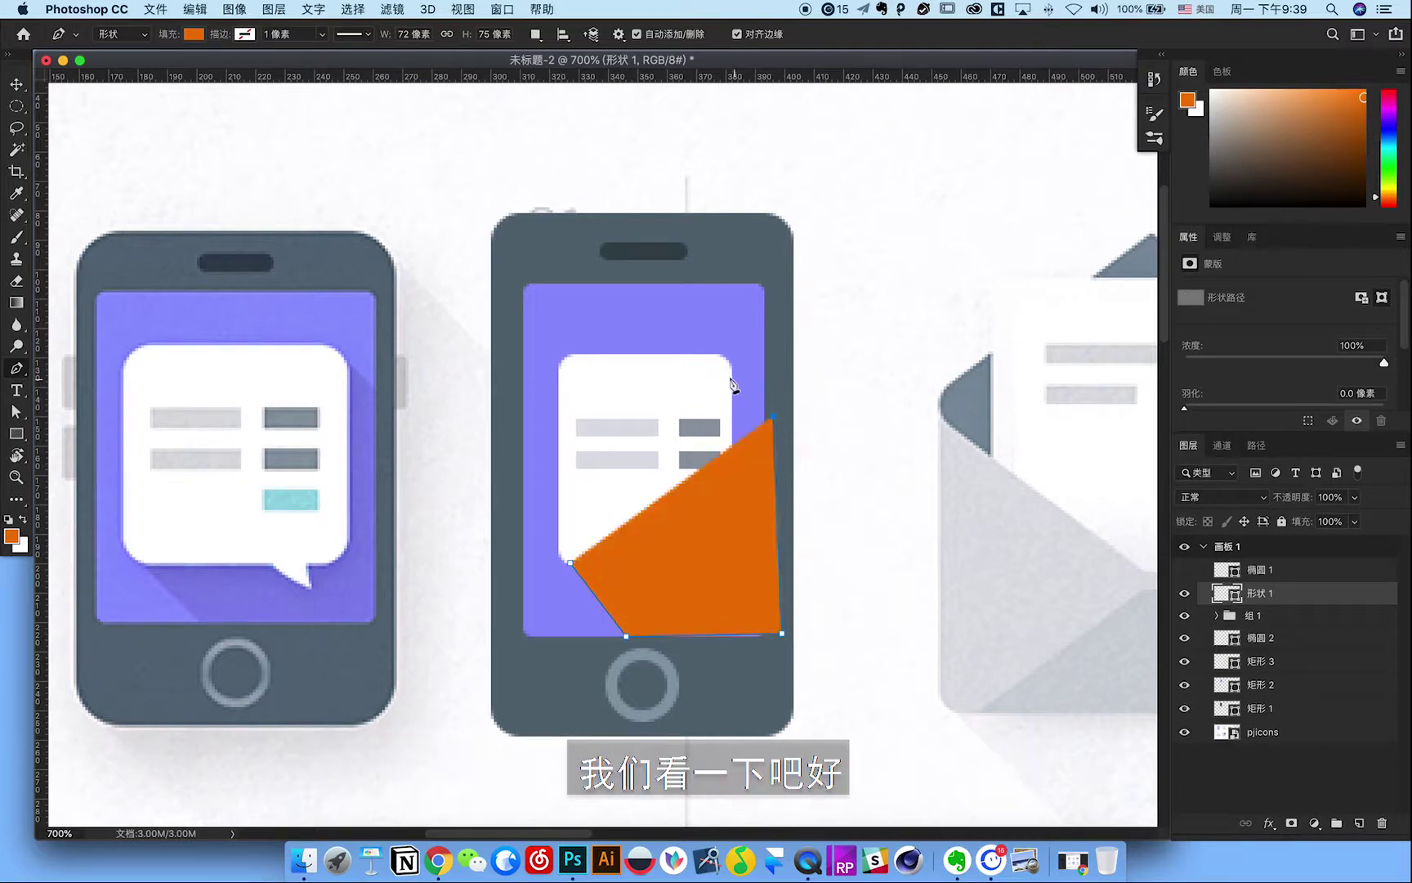
click(728, 363)
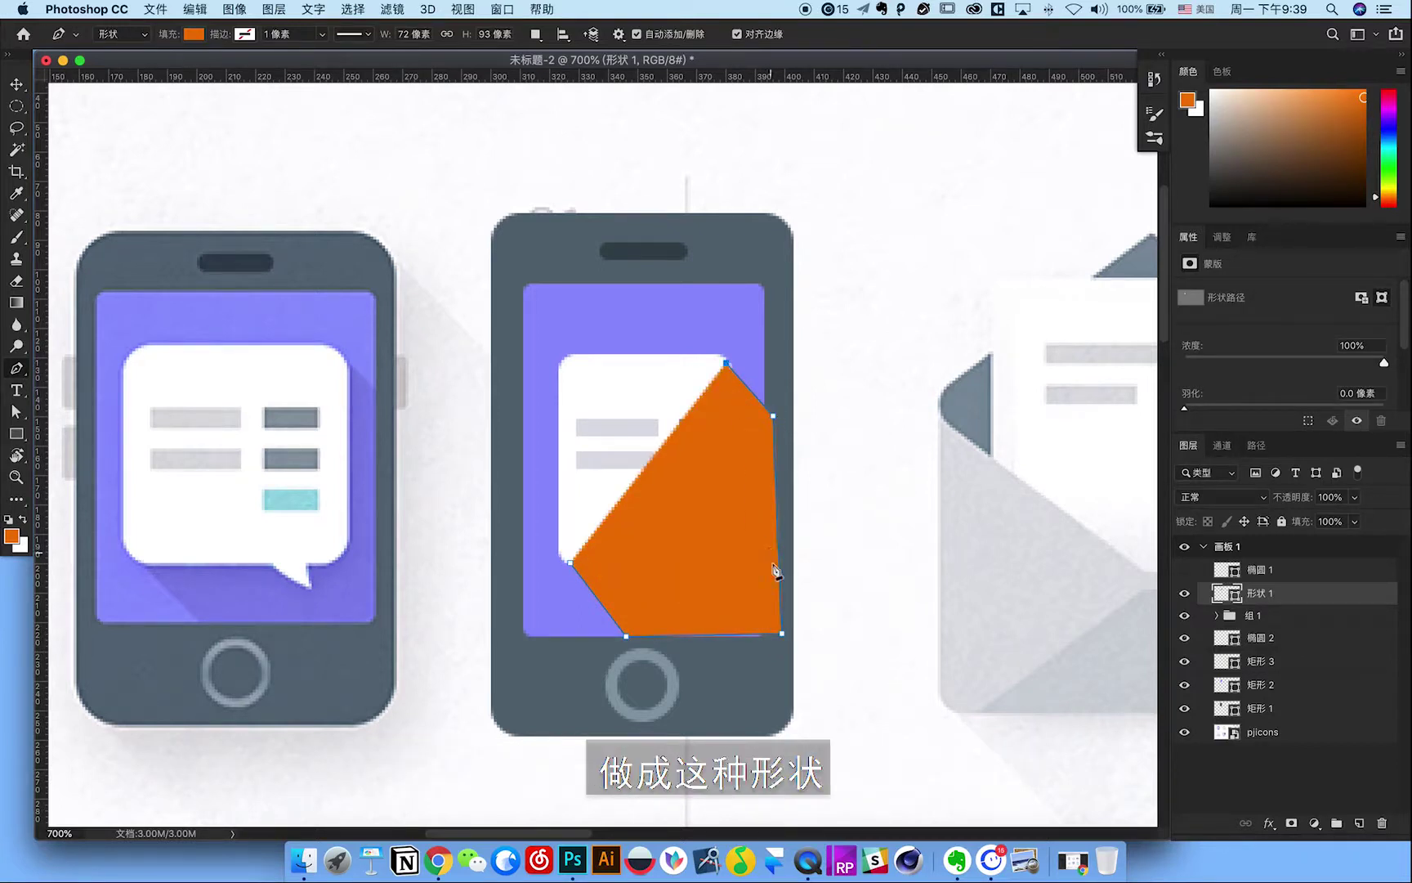
drag(784, 642, 782, 642)
Fill shape 形状 1 with the screen's purple and place it beneath group 组 1.
double_click(1229, 593)
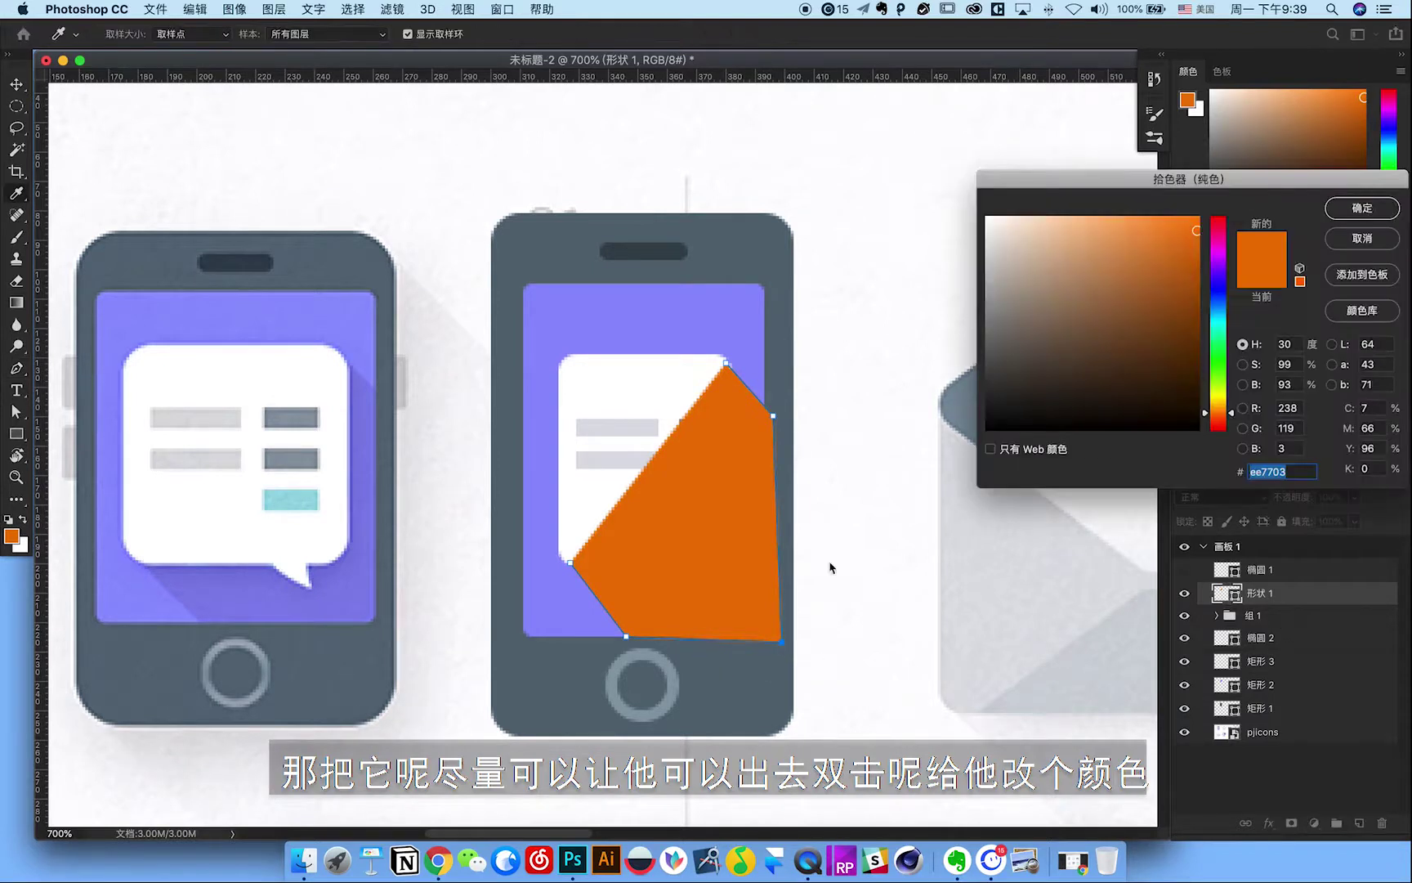
click(352, 572)
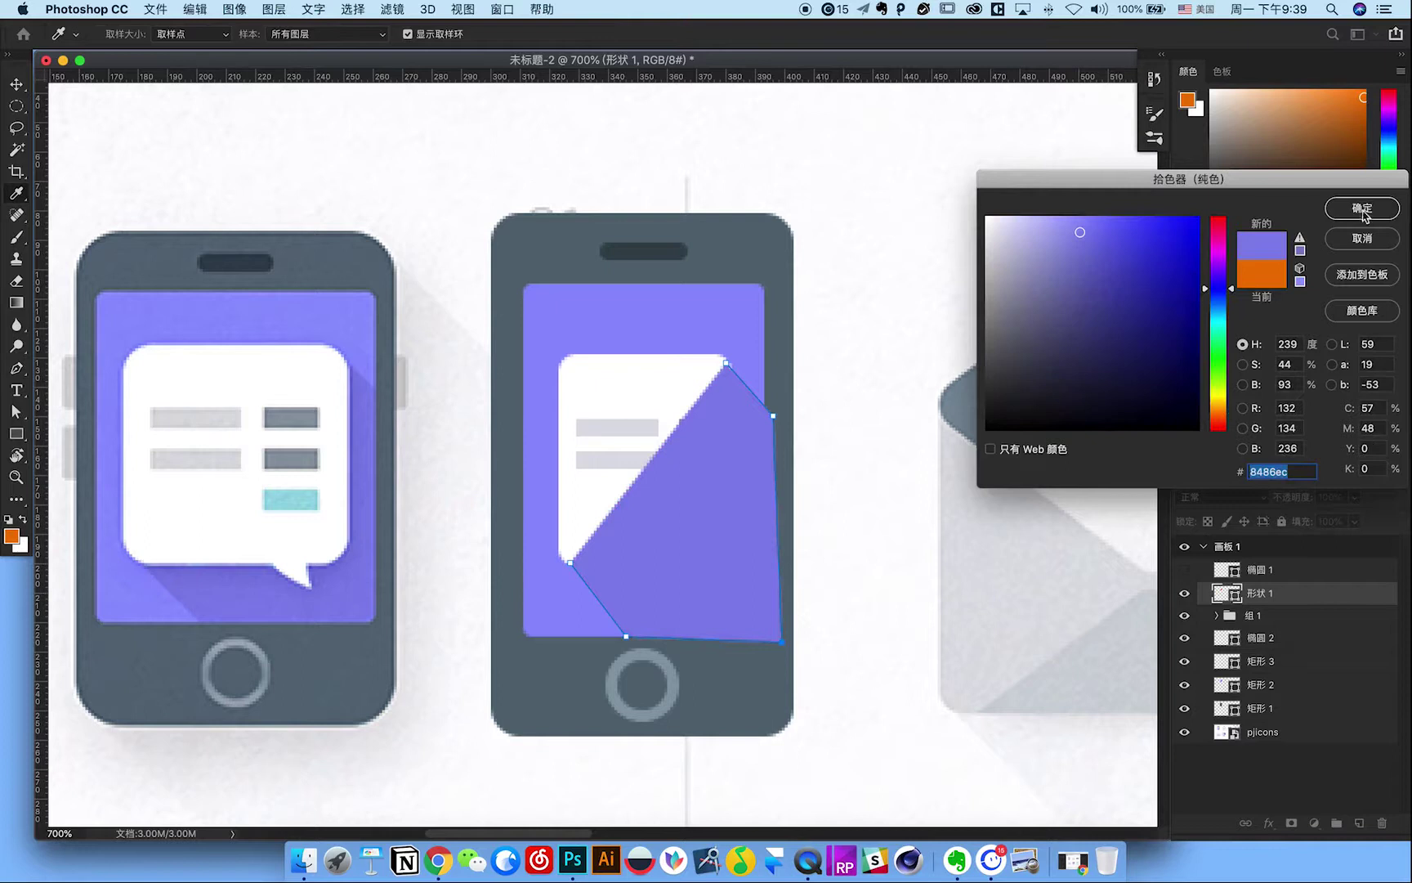
click(1362, 209)
drag(1281, 599, 1280, 634)
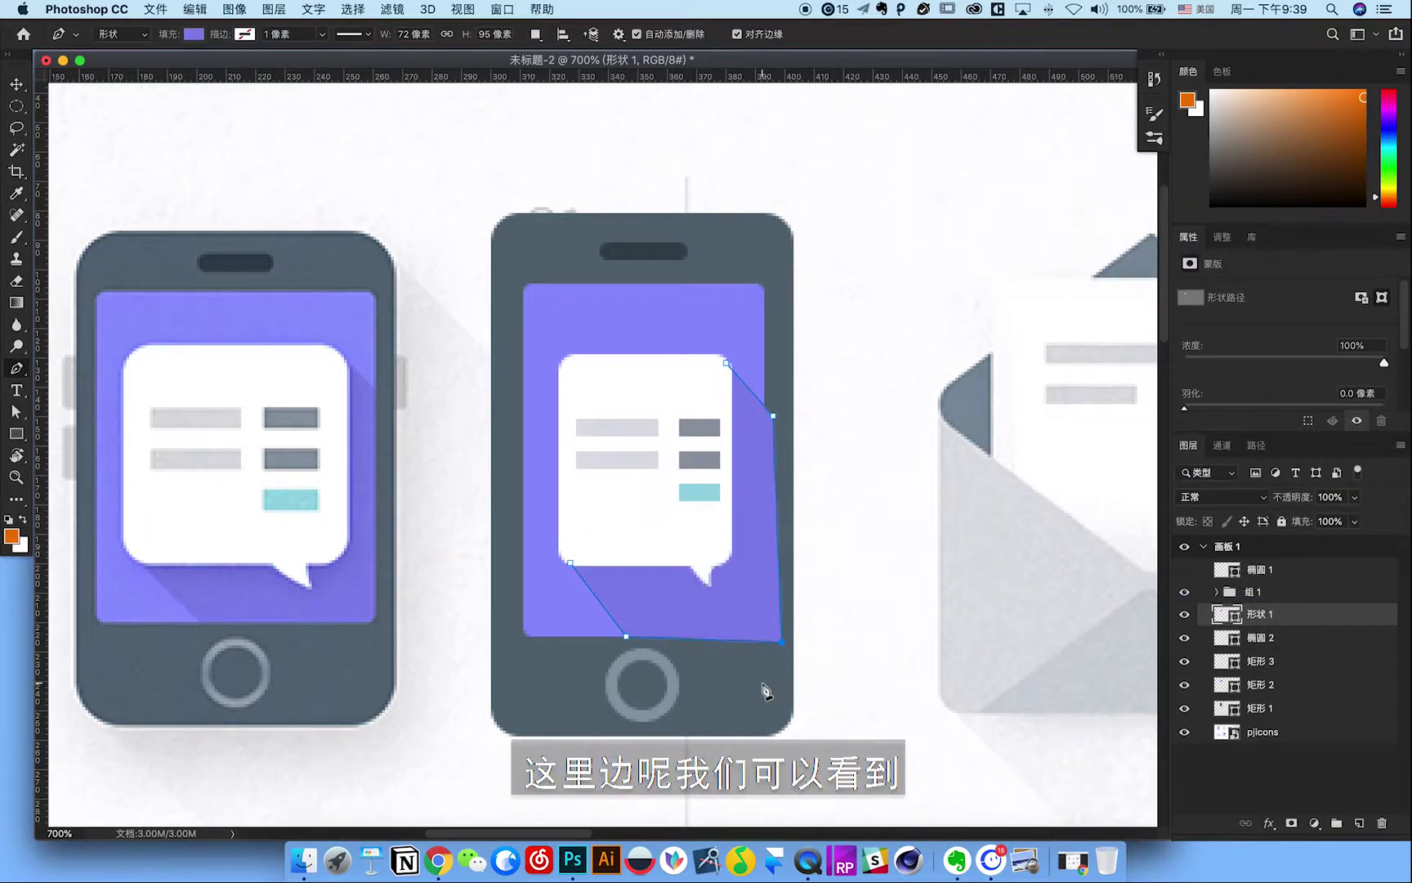
Lower the shadow shape and its bottom-right corner, then locate the purple screen layer.
key(a)
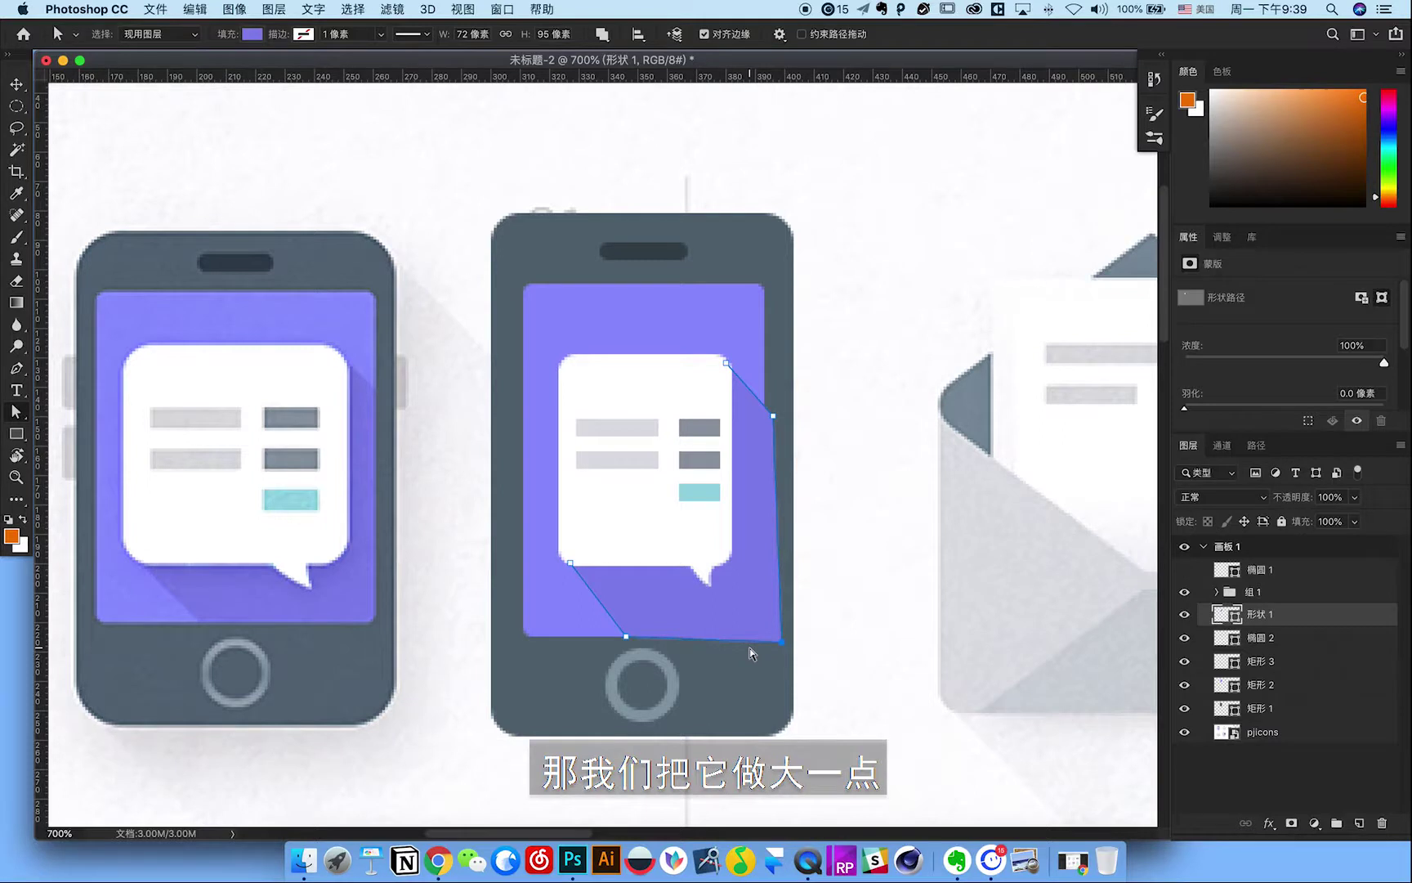
drag(629, 637, 632, 667)
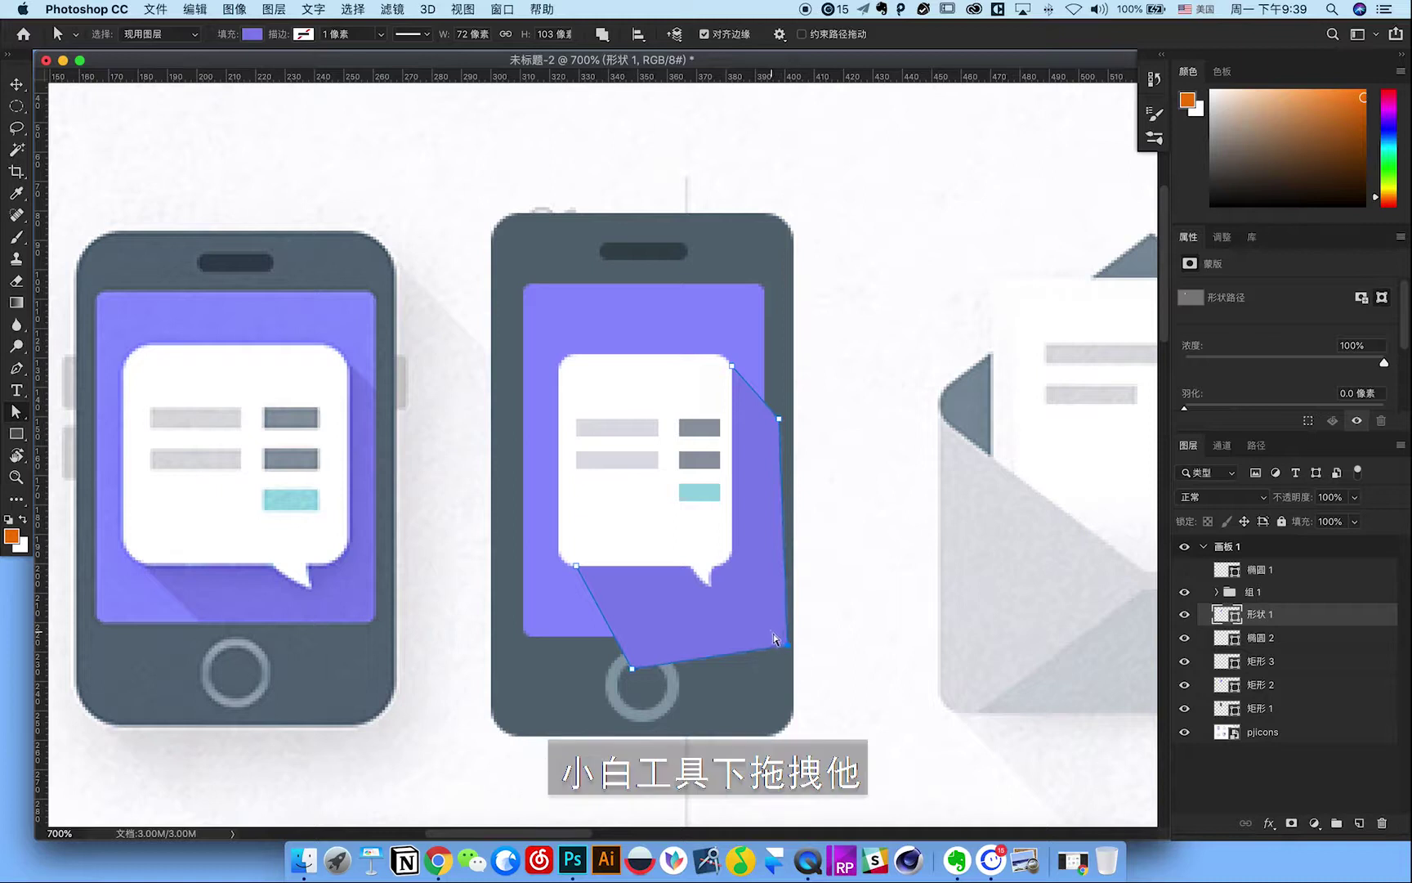
drag(790, 647, 785, 675)
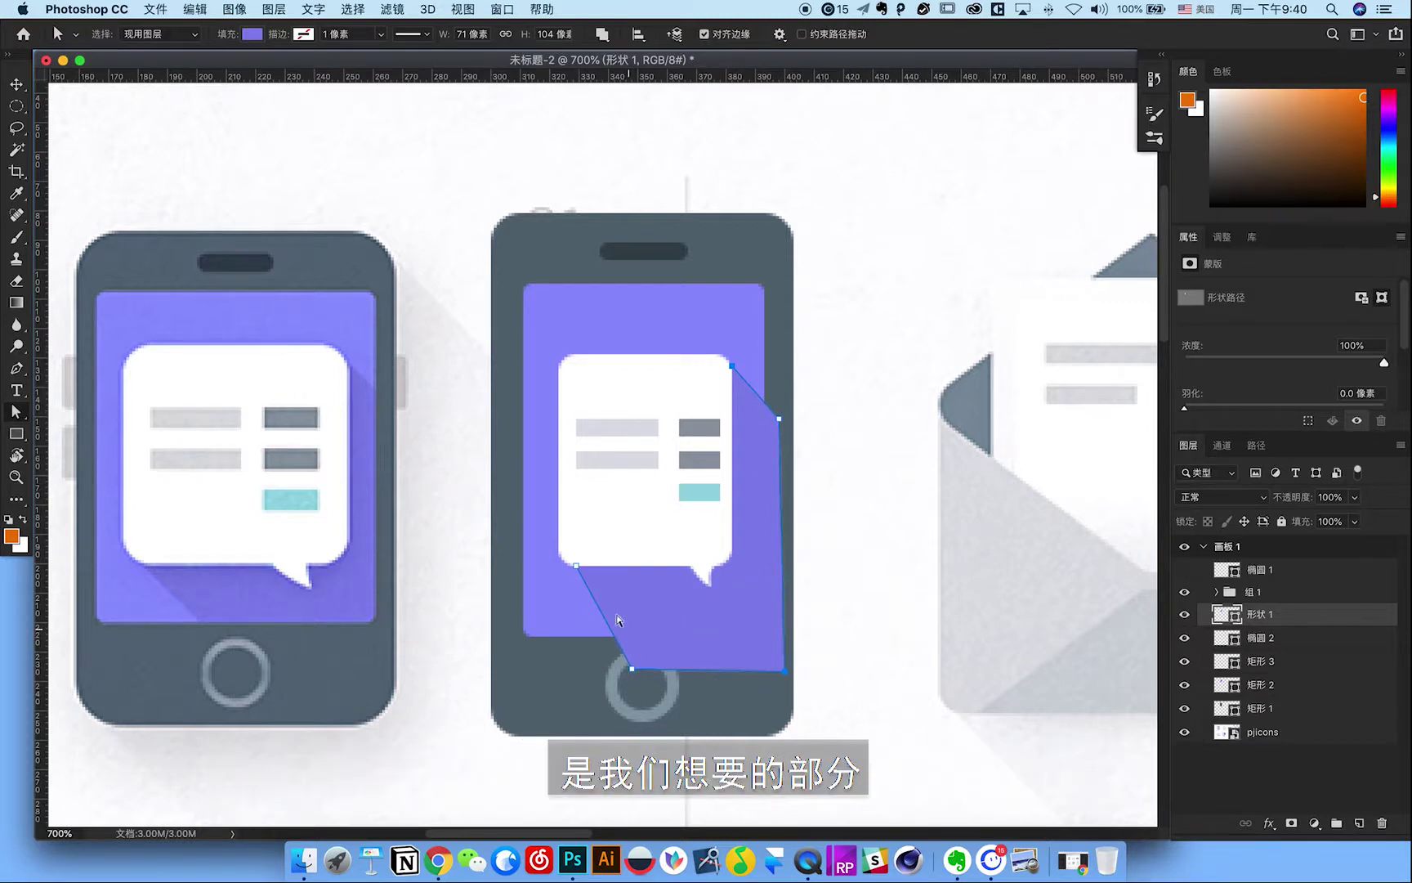
click(1184, 638)
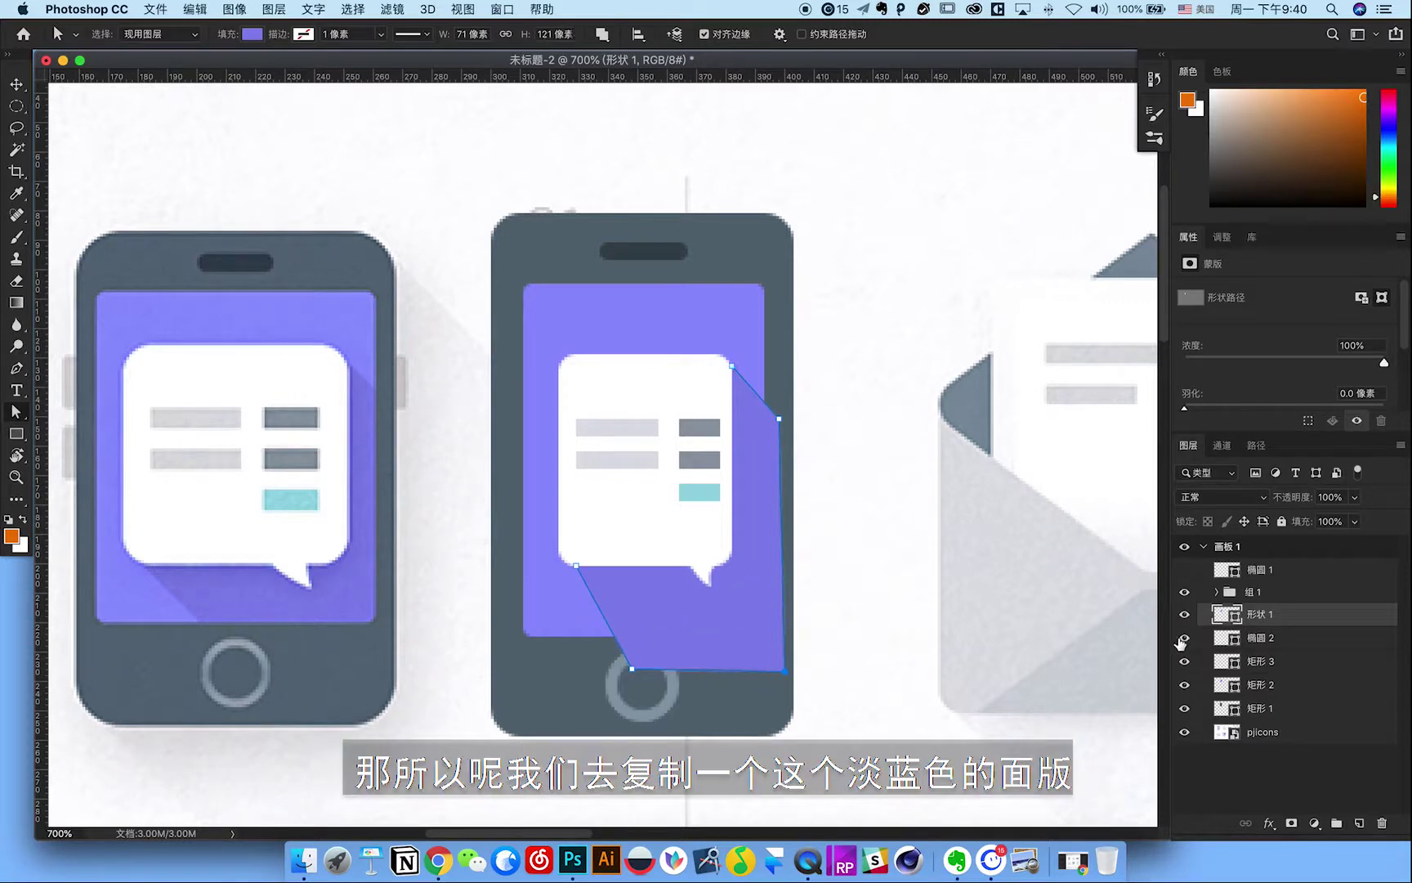
click(1185, 661)
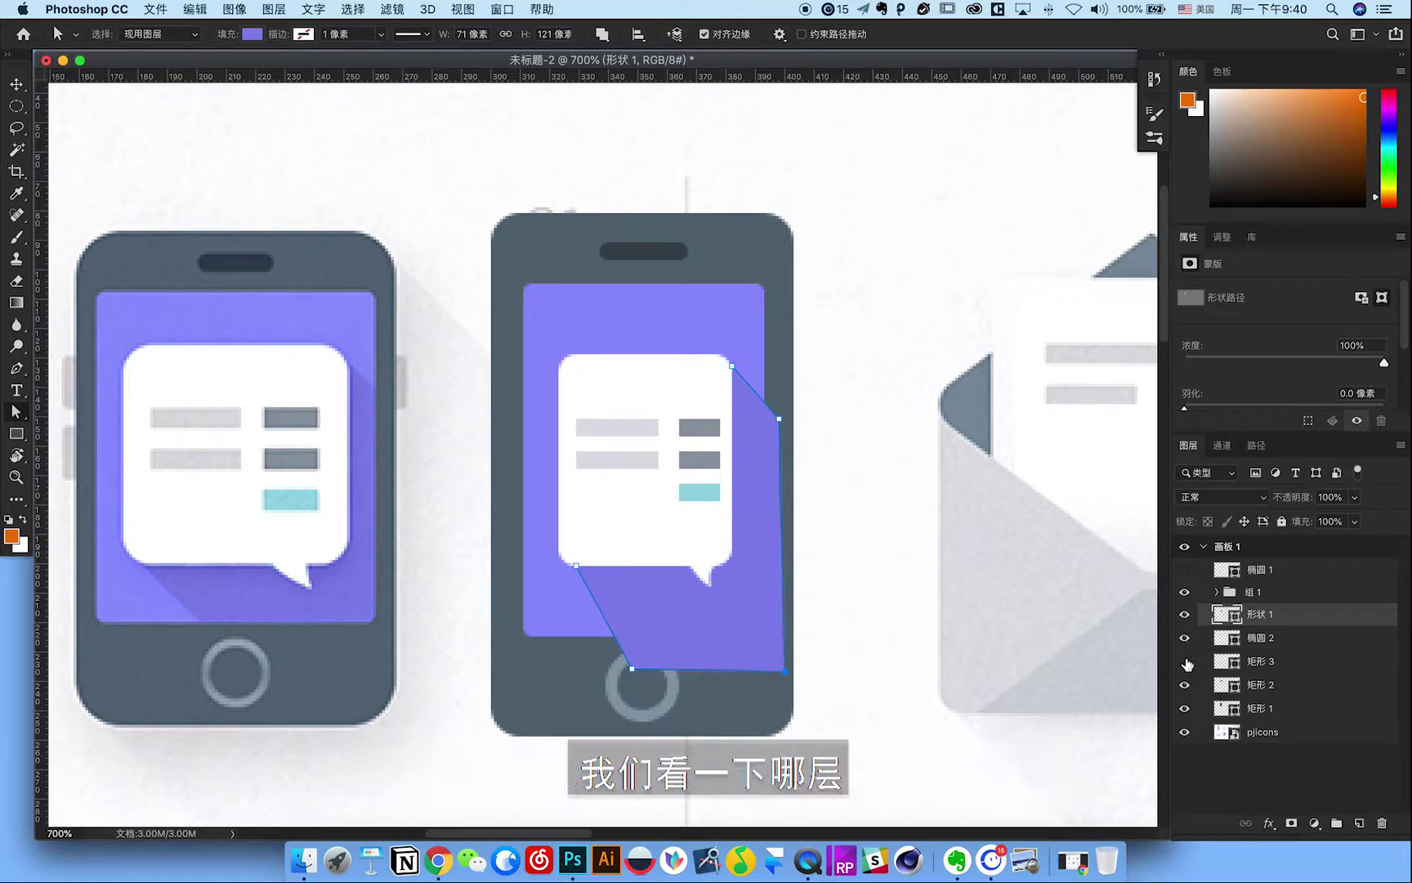
click(1185, 660)
click(1184, 685)
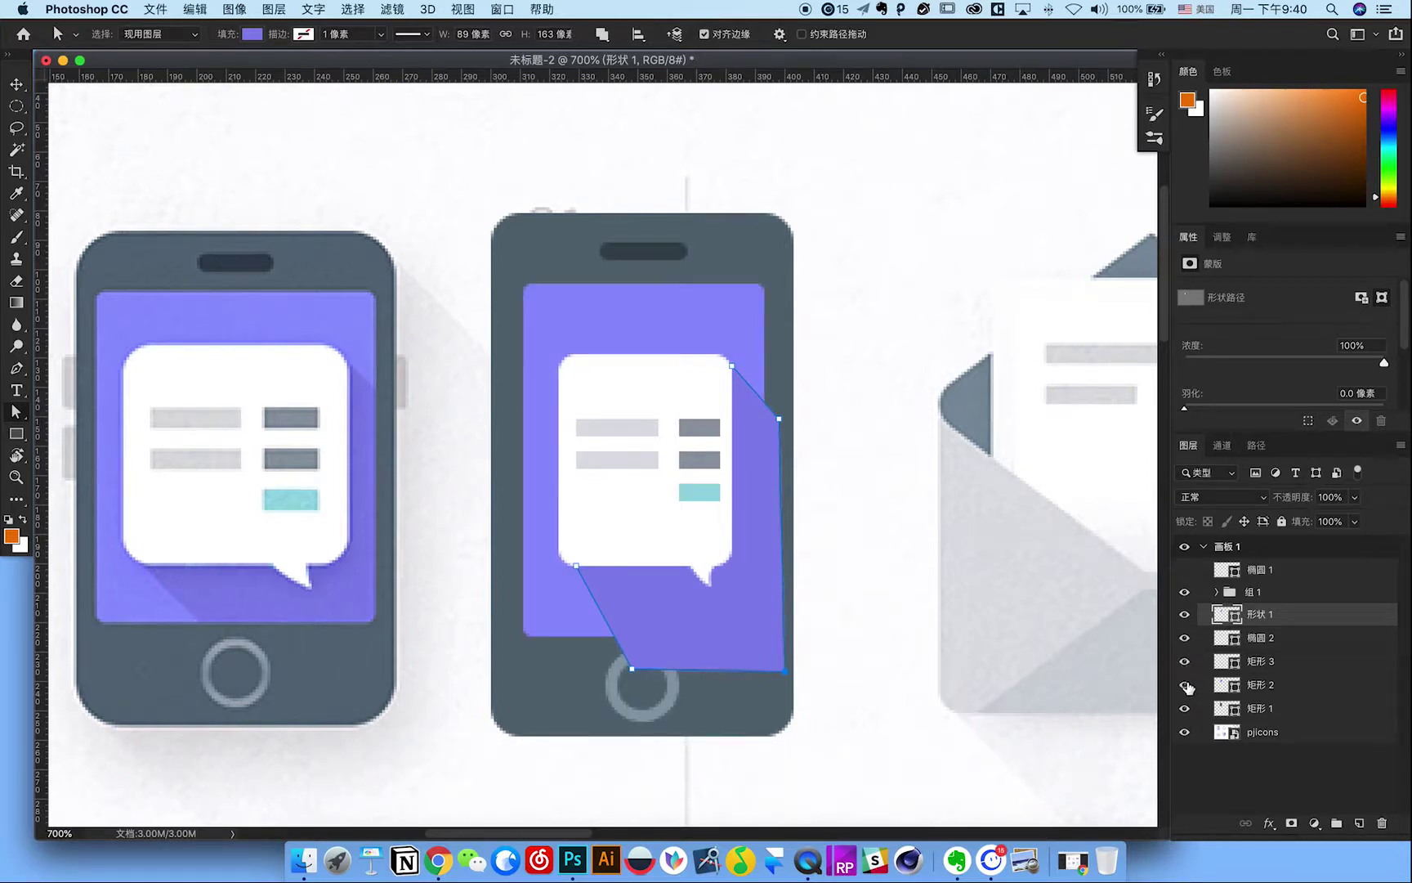
Merge a copy of the screen rectangle with the shadow and apply Intersect Shape Areas.
drag(1357, 693, 1360, 820)
drag(1290, 613, 1280, 640)
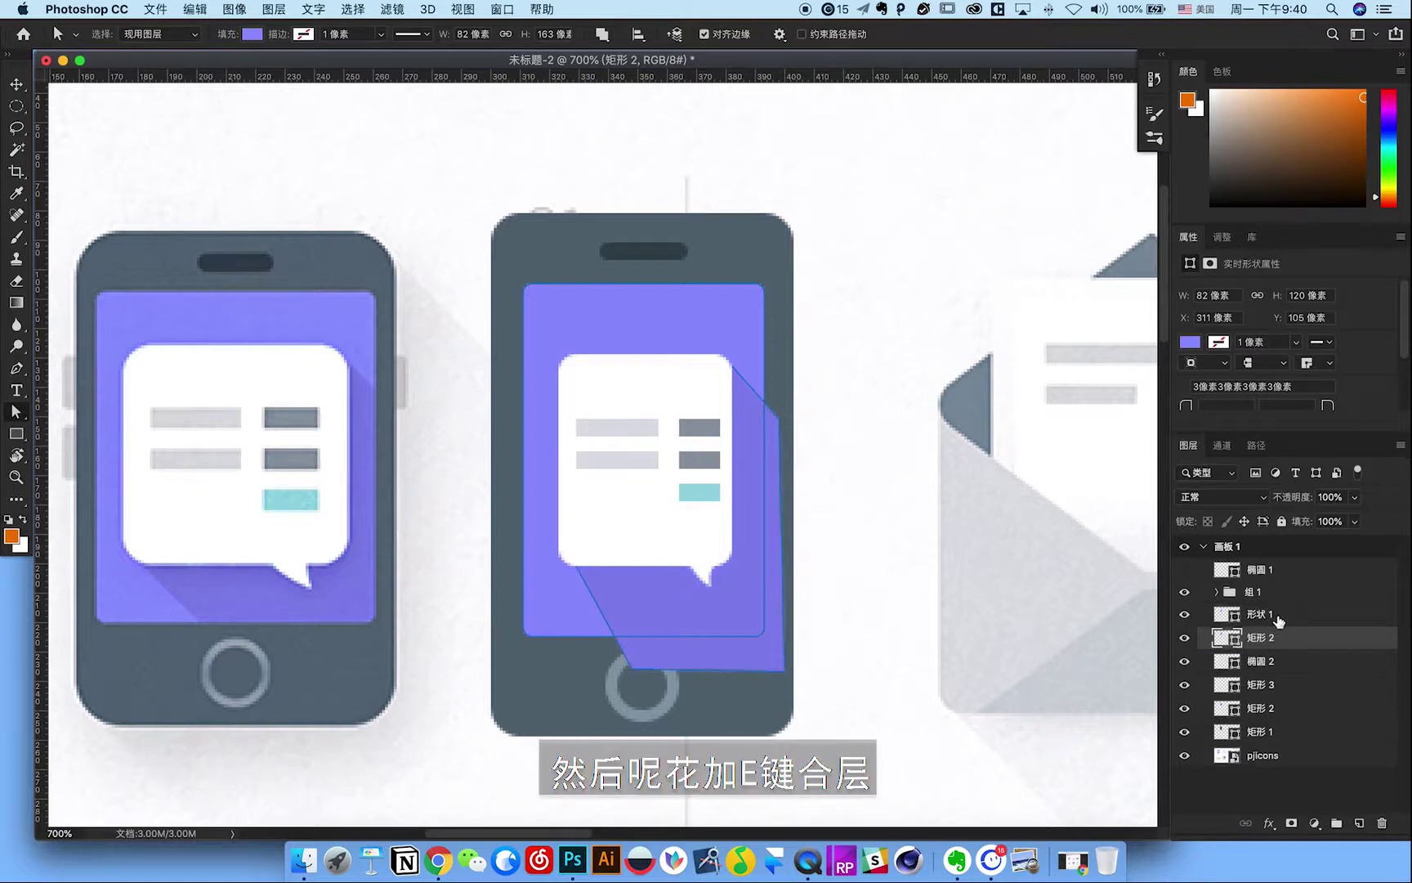
shift+click(1279, 621)
key(ctrl+e)
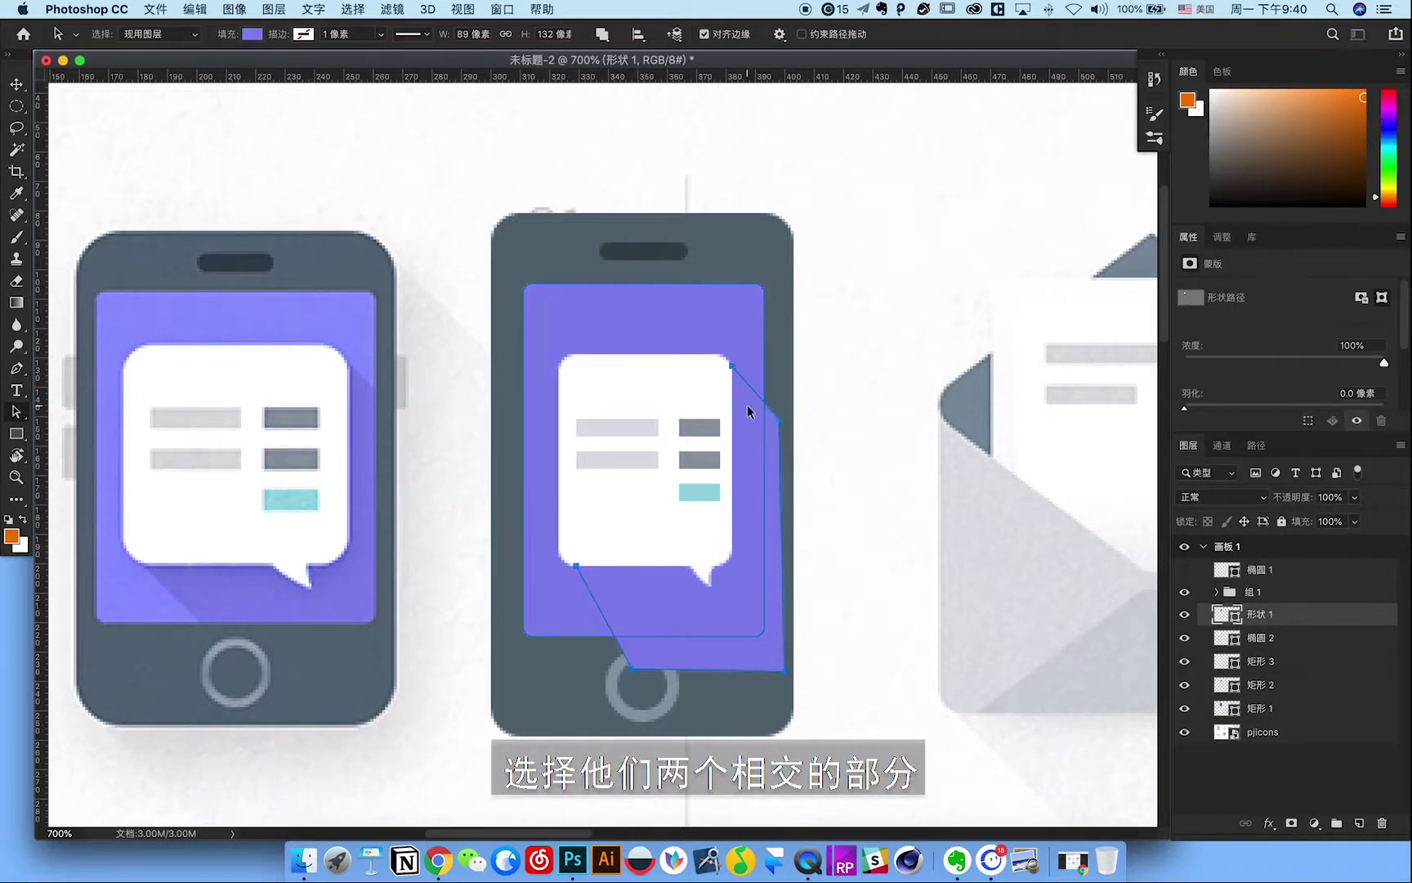
click(602, 33)
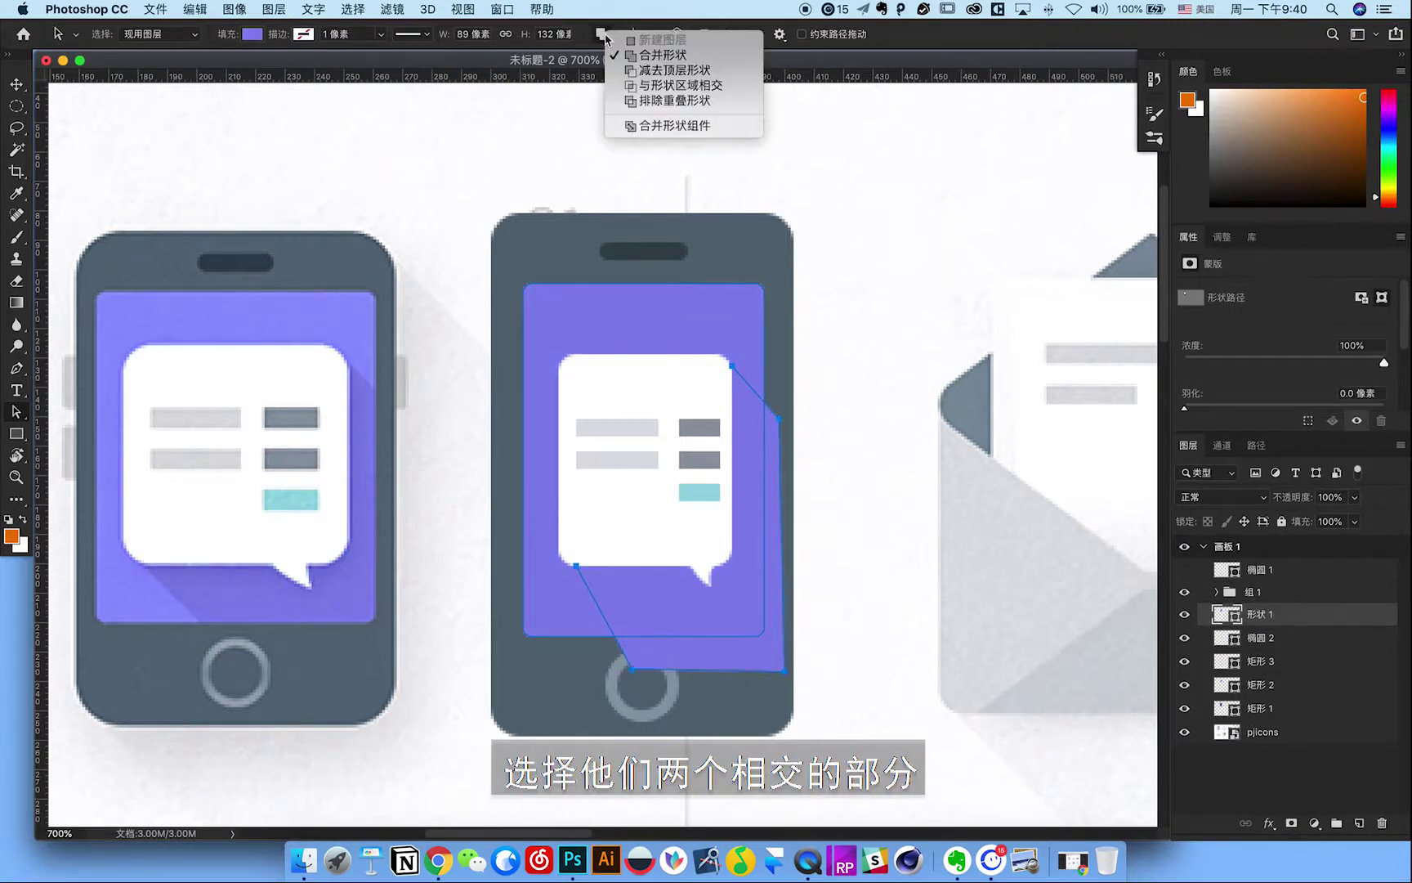
click(642, 85)
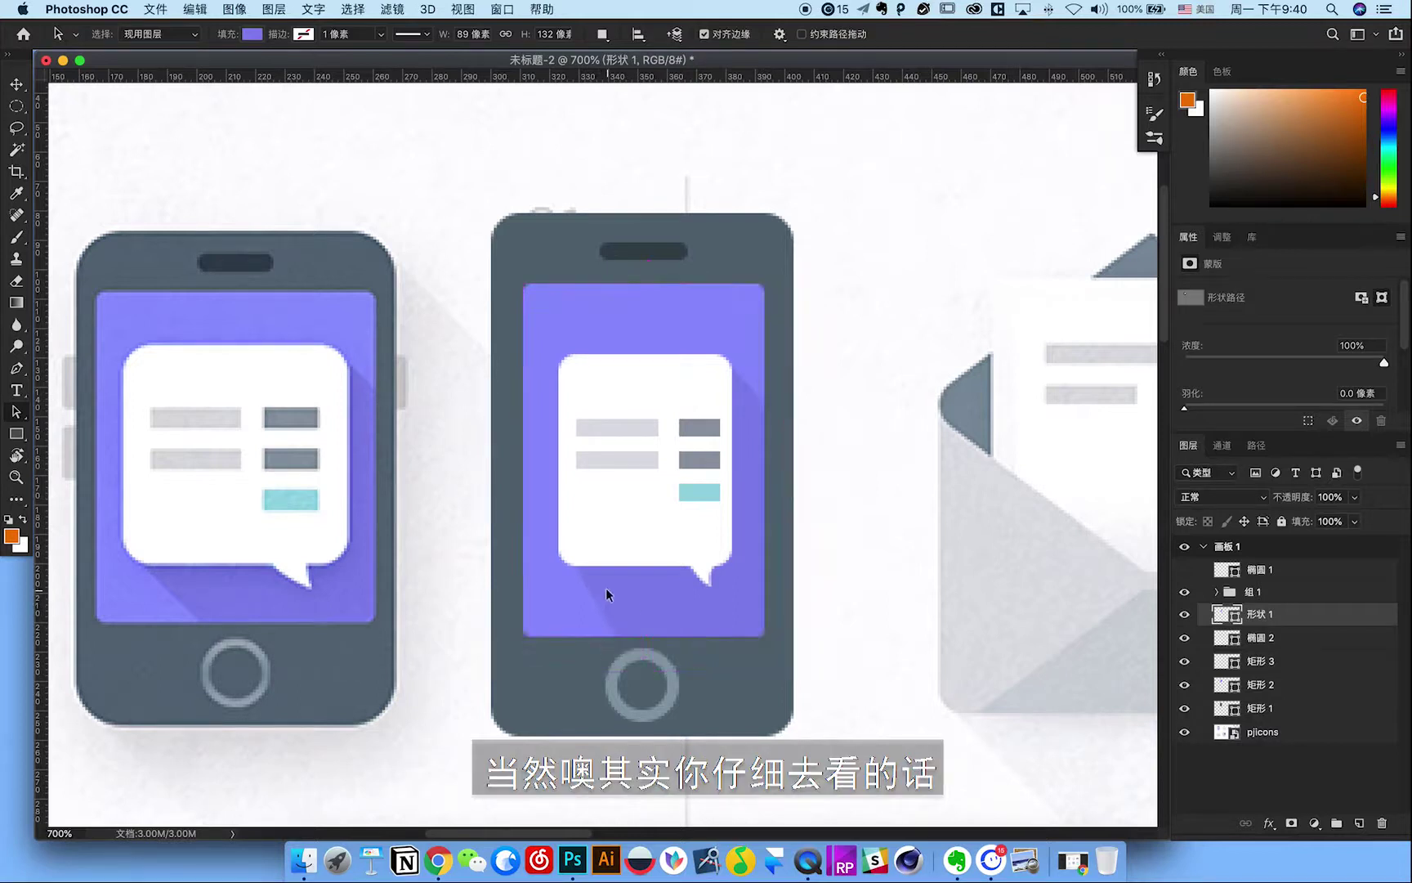
Duplicate the white bubble layer and fill the copy with the sampled purple.
key(ctrl+minus)
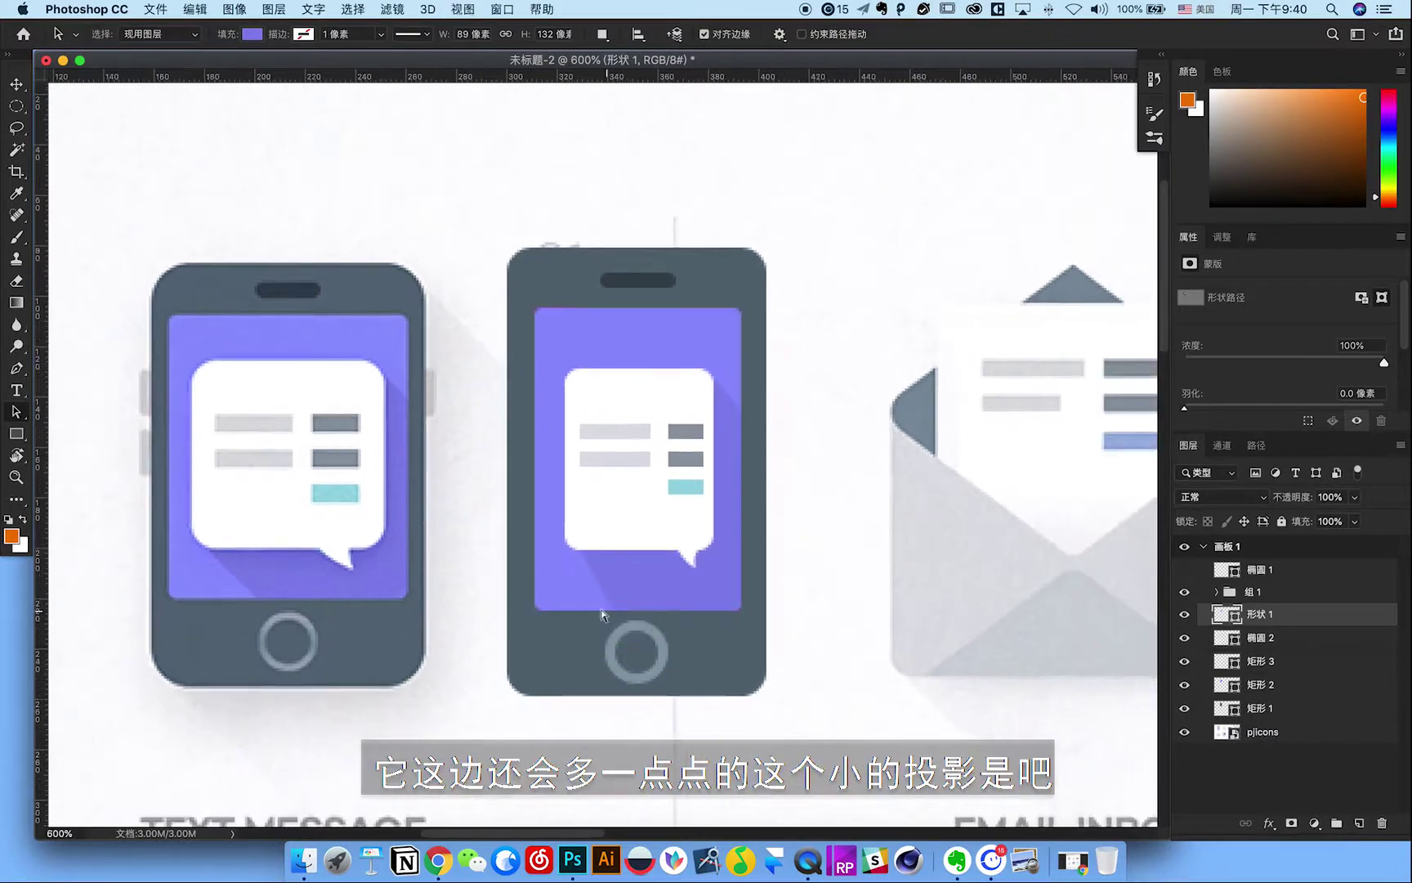
key(ctrl+plus)
key(ctrl+plus)
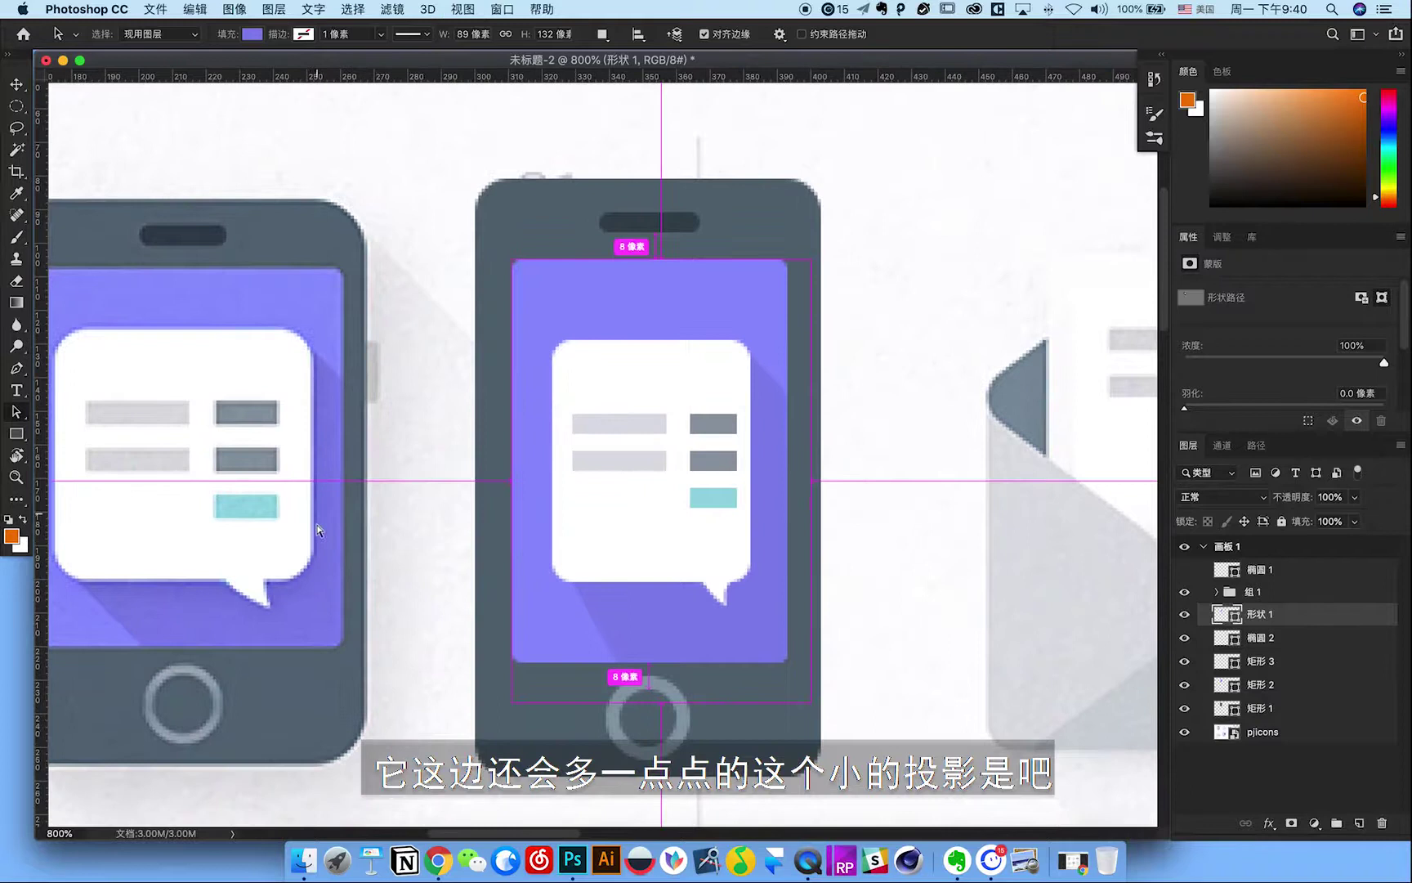
click(615, 617)
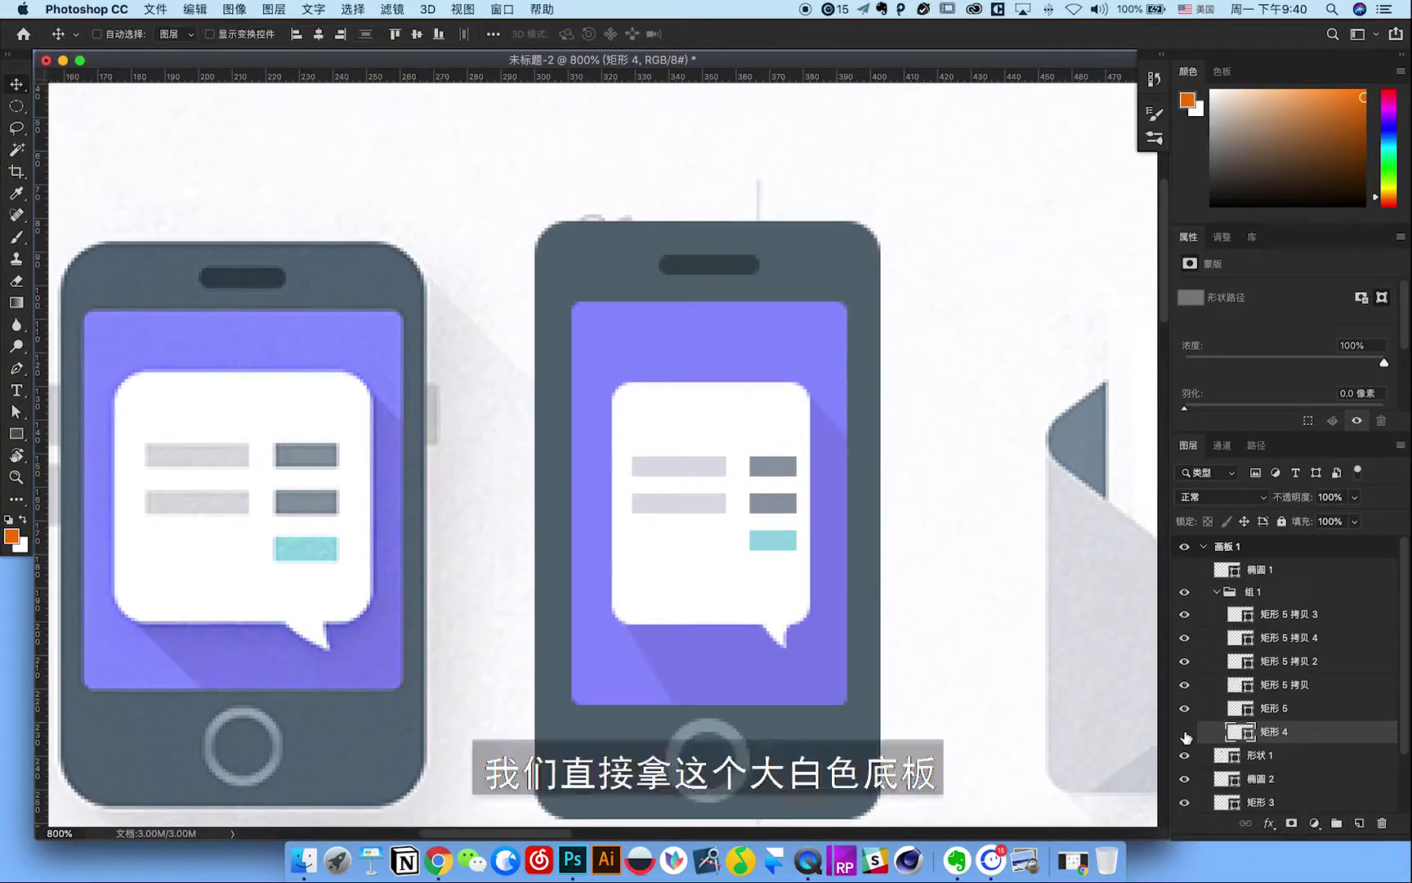
click(1184, 731)
click(1185, 731)
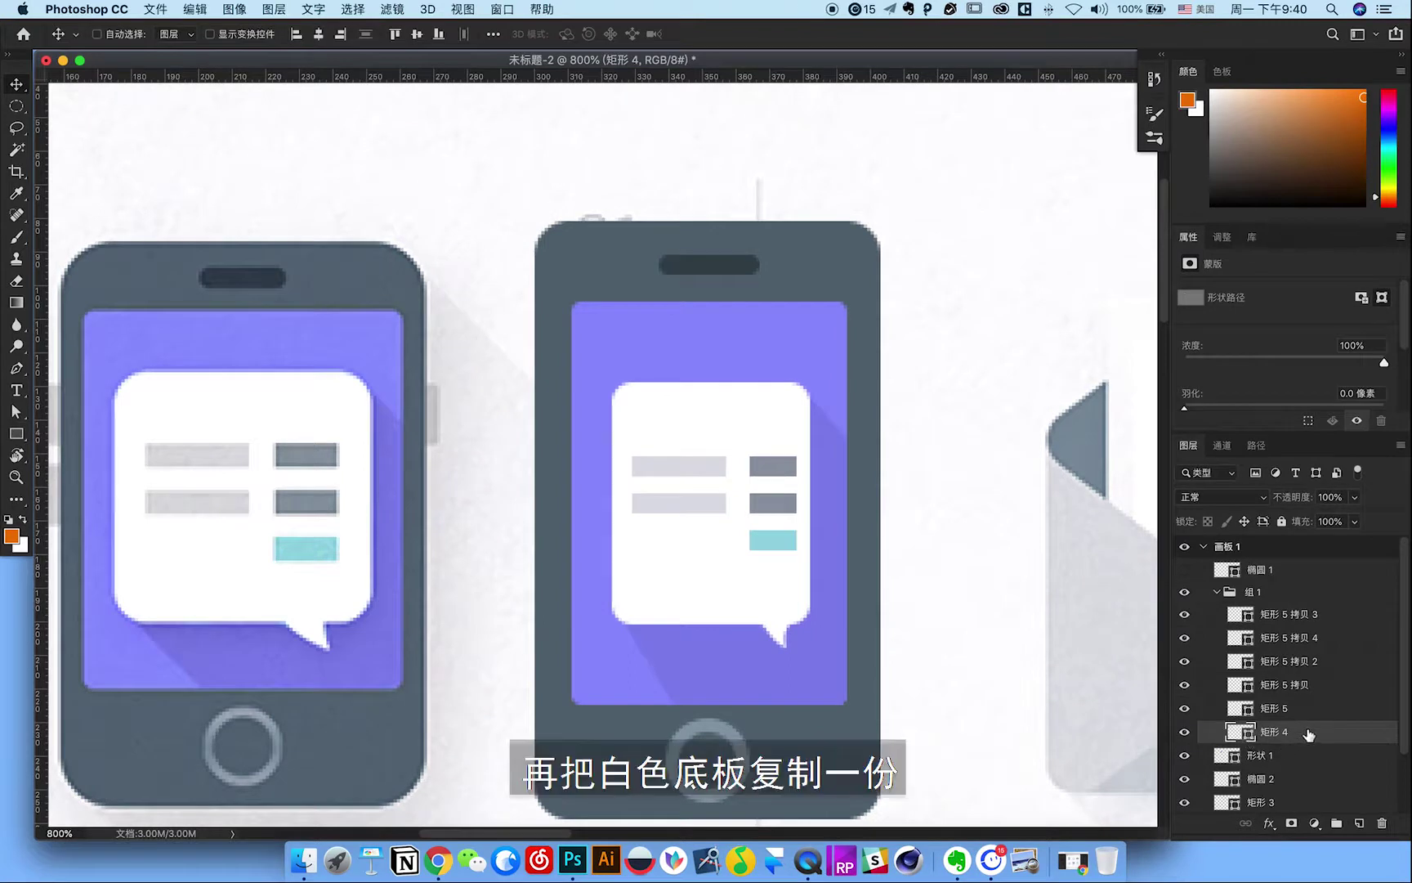
drag(1250, 736, 1359, 823)
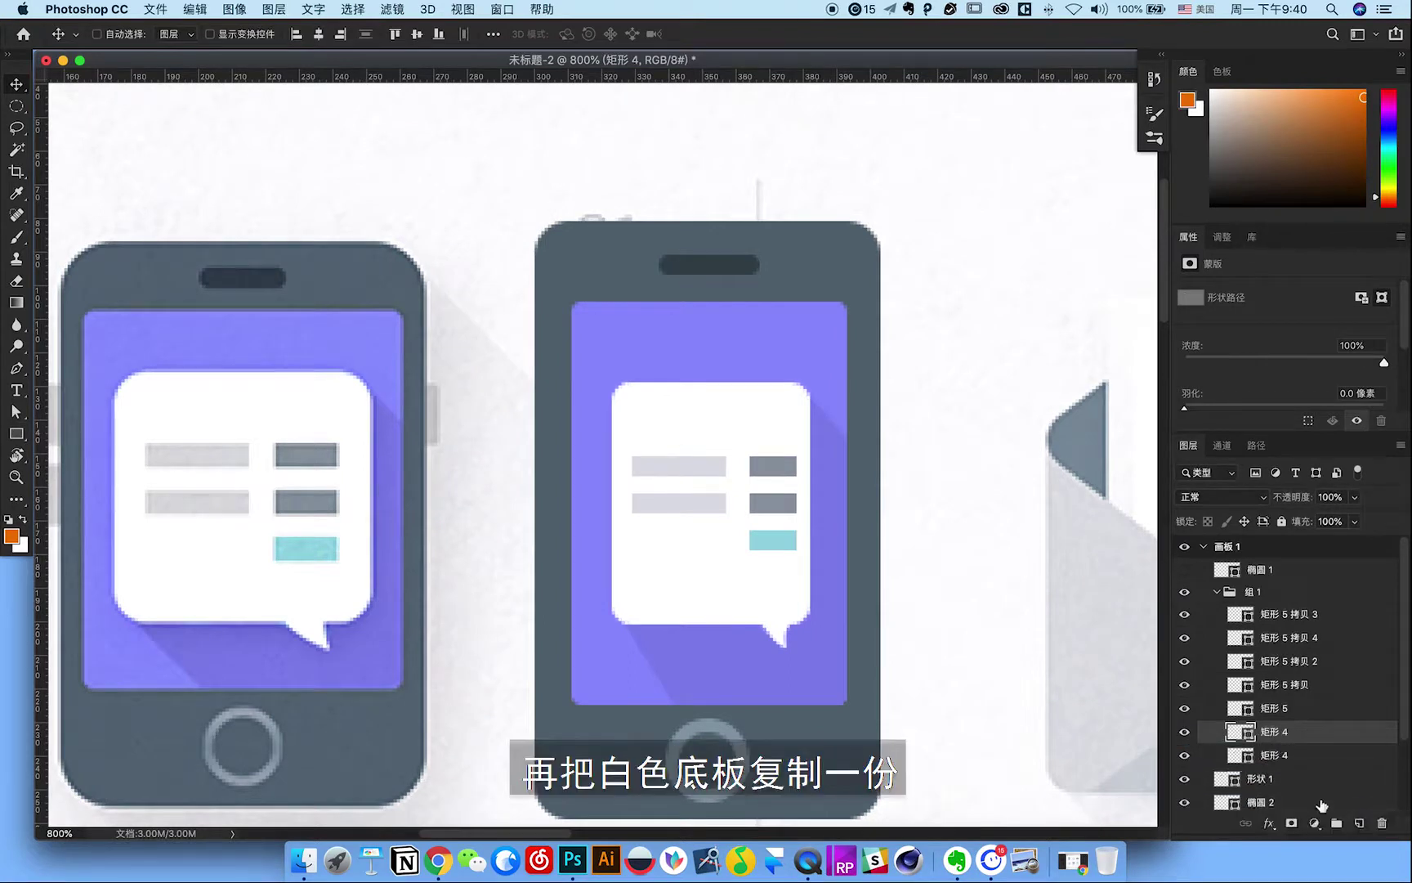
double_click(1241, 755)
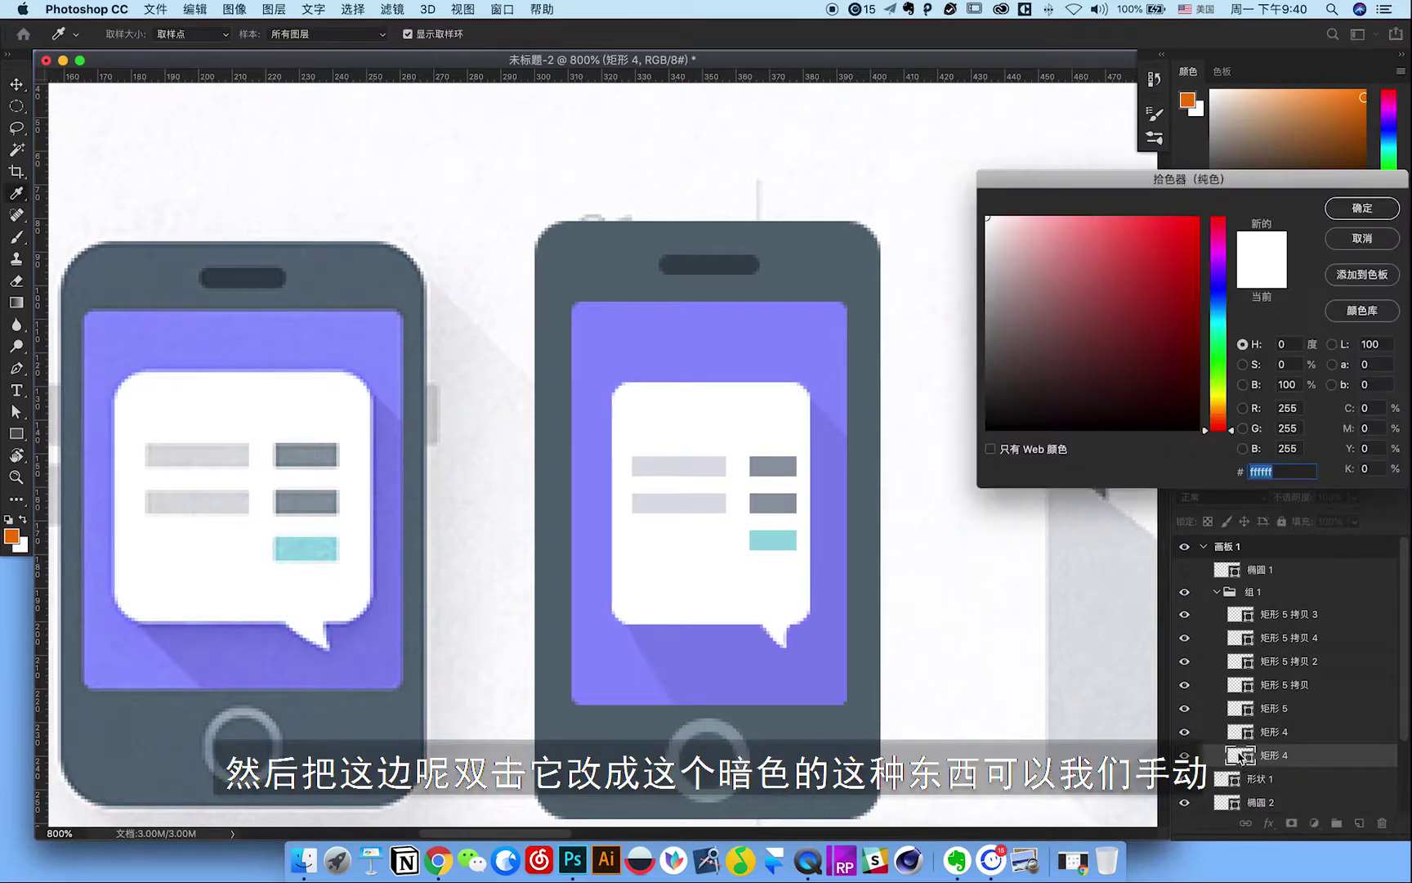
click(379, 543)
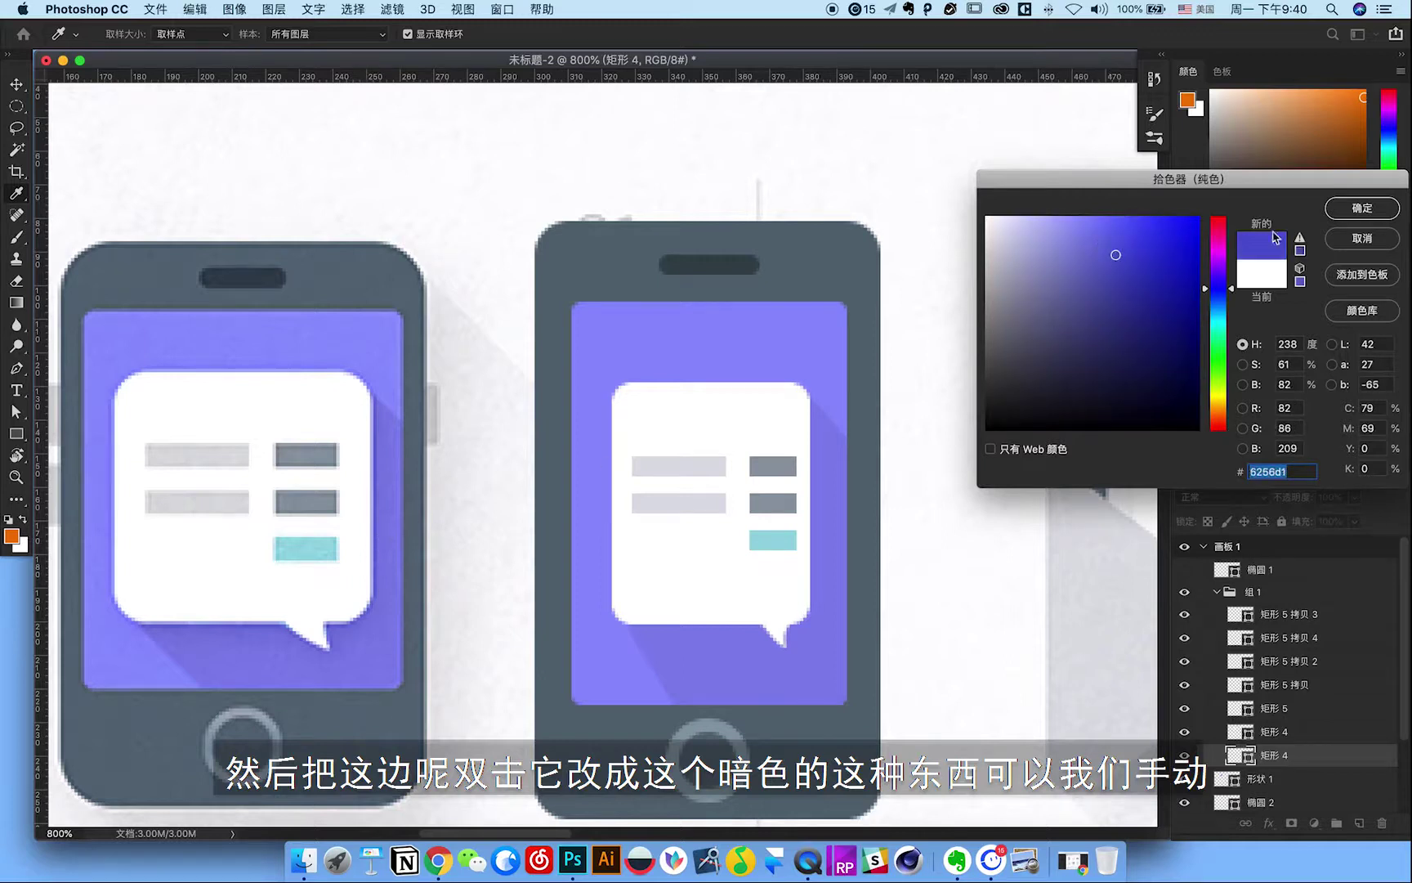
click(1334, 214)
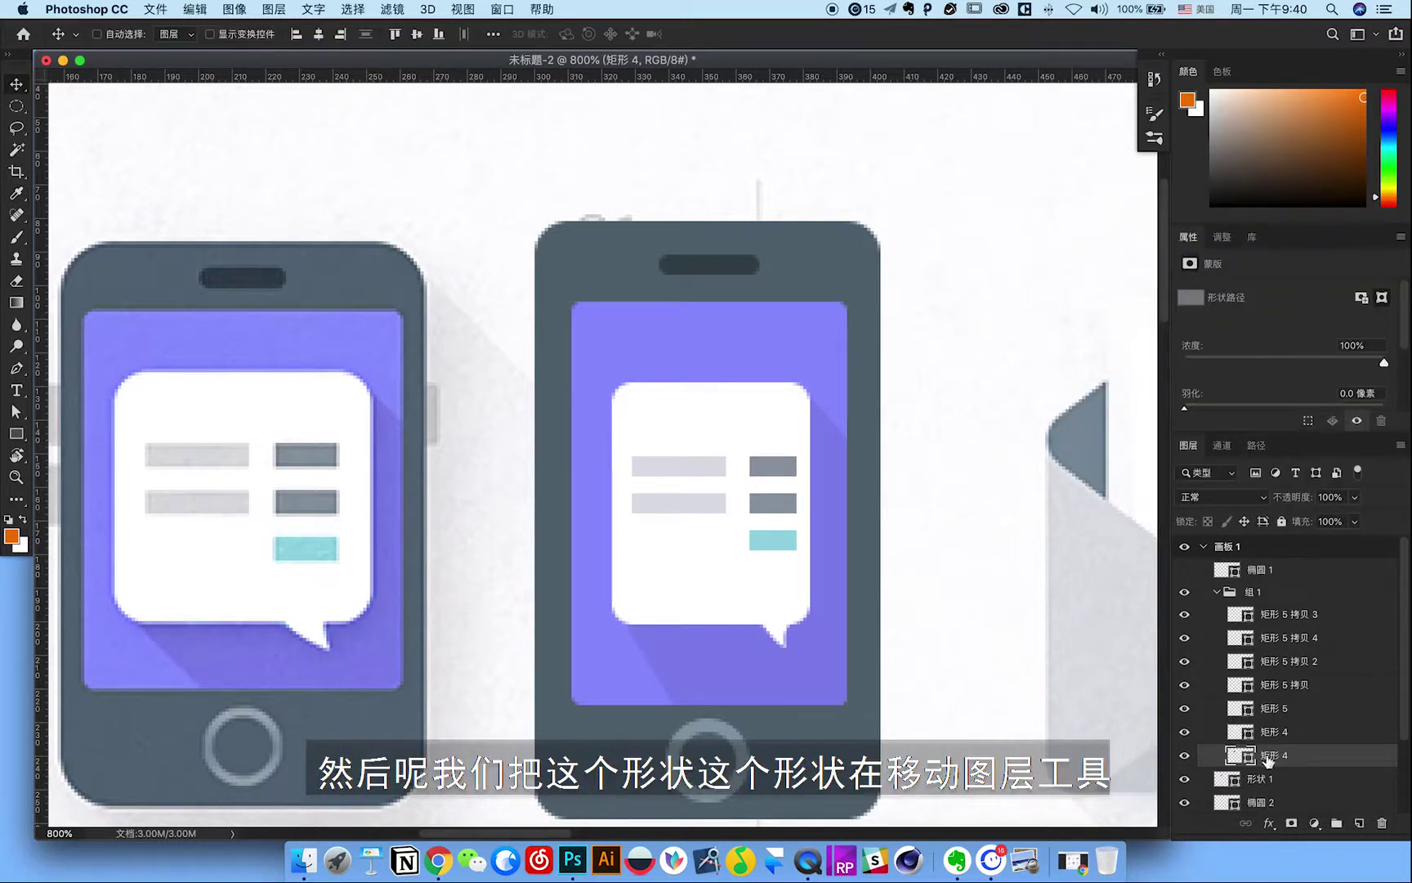
Offset the purple copy down and right behind the bubble at 52% opacity.
drag(646, 346, 815, 573)
key(Down)
key(Right)
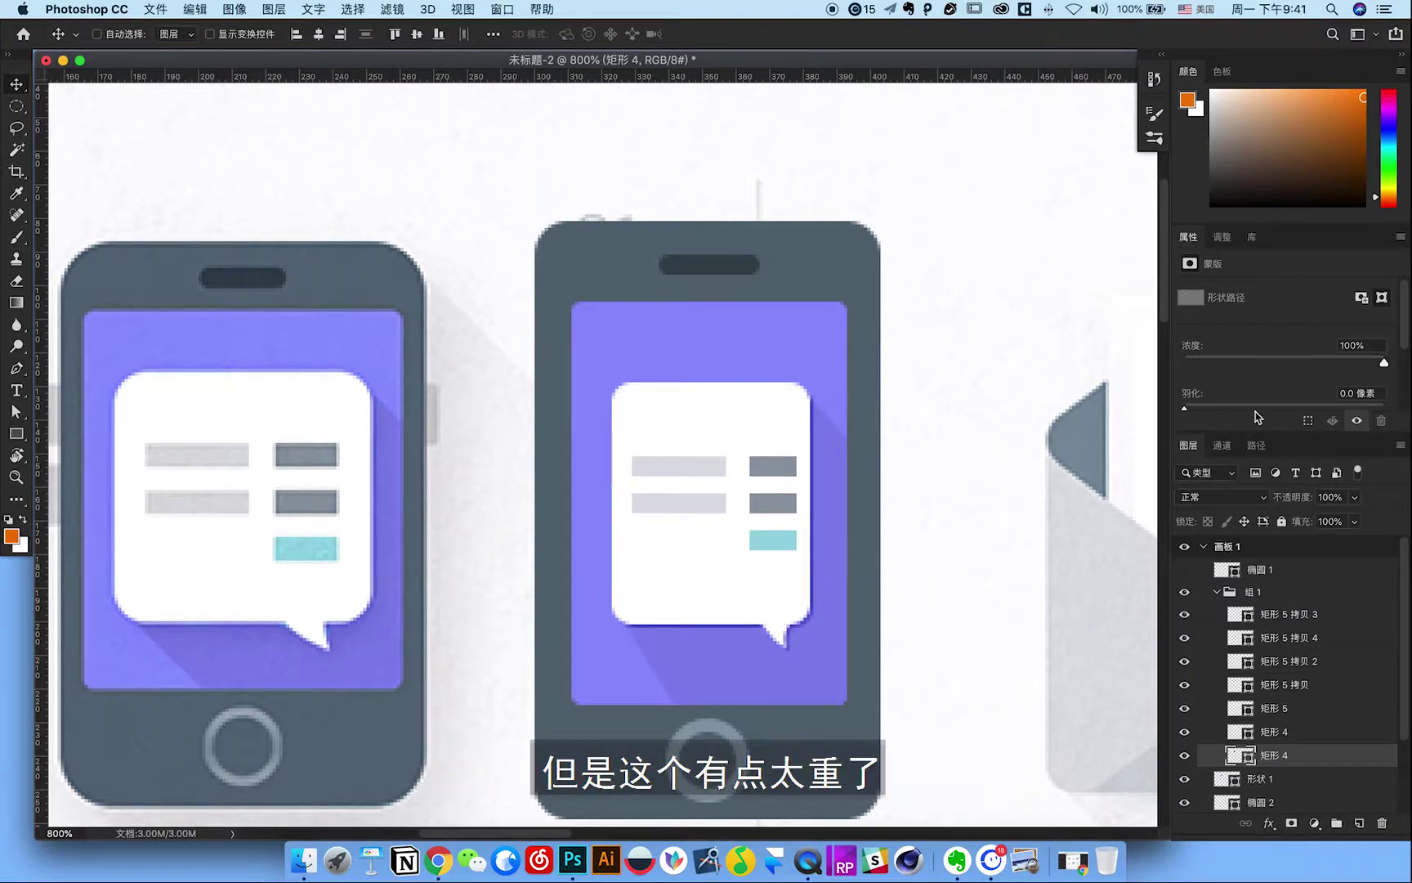
click(1356, 497)
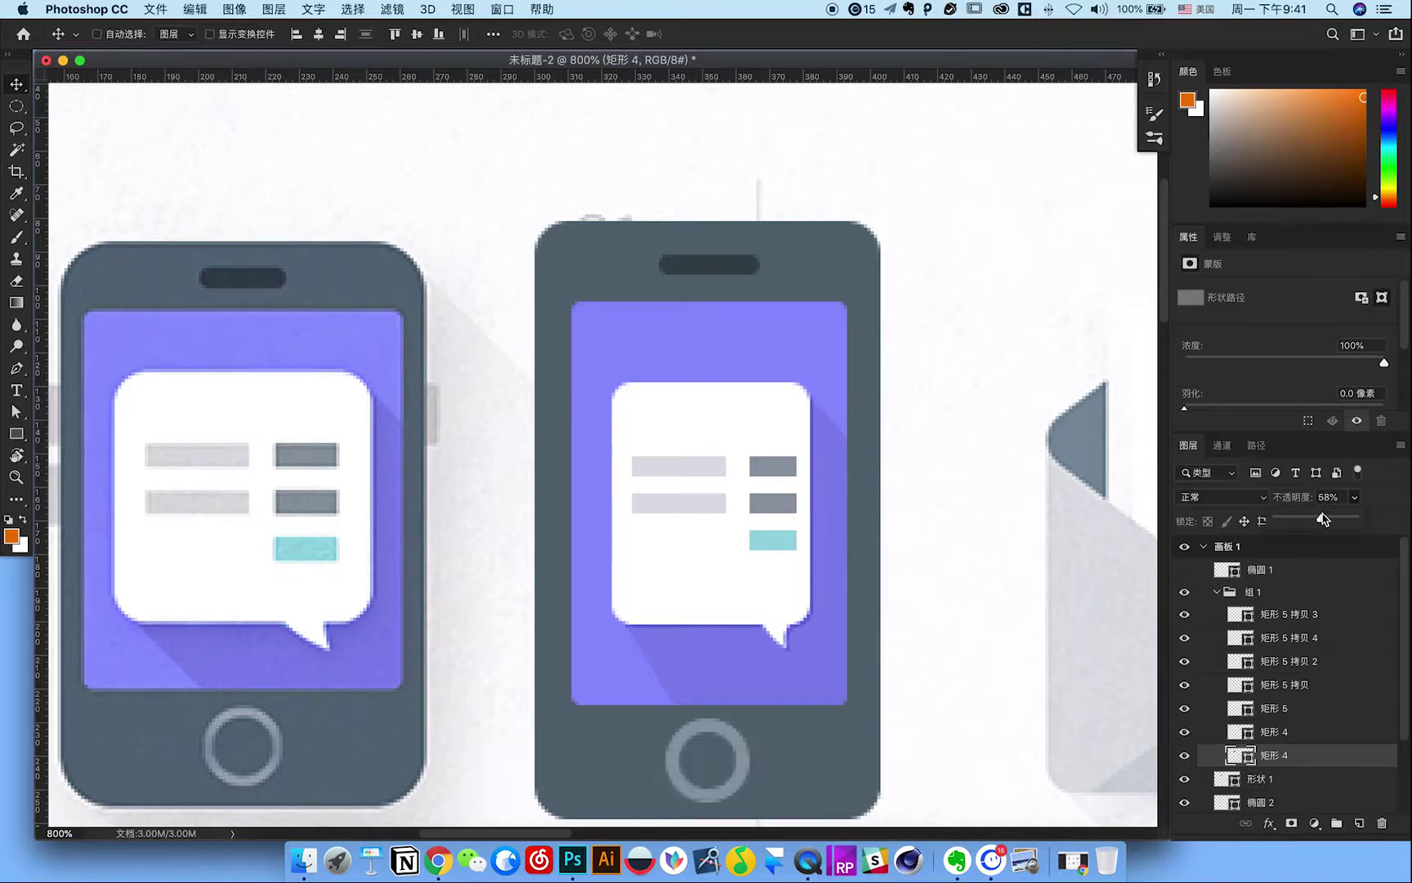
drag(1329, 518, 1315, 518)
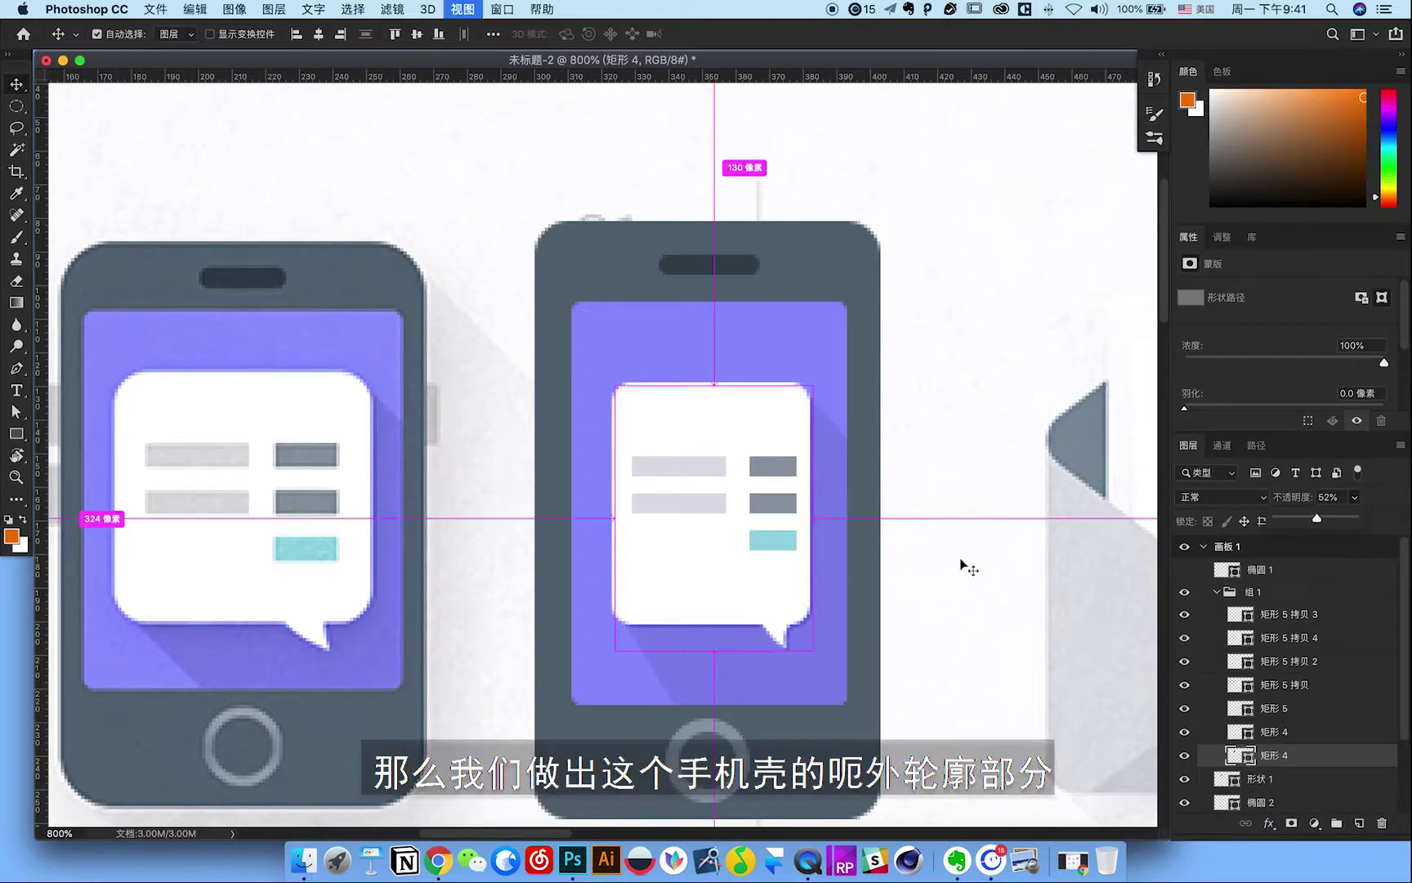
Zoom out to show the TEXT MESSAGE label and collapse the bubble layer group.
key(ctrl+minus)
mouse_move(899, 562)
mouse_down()
mouse_move(831, 238)
mouse_move(898, 353)
mouse_up()
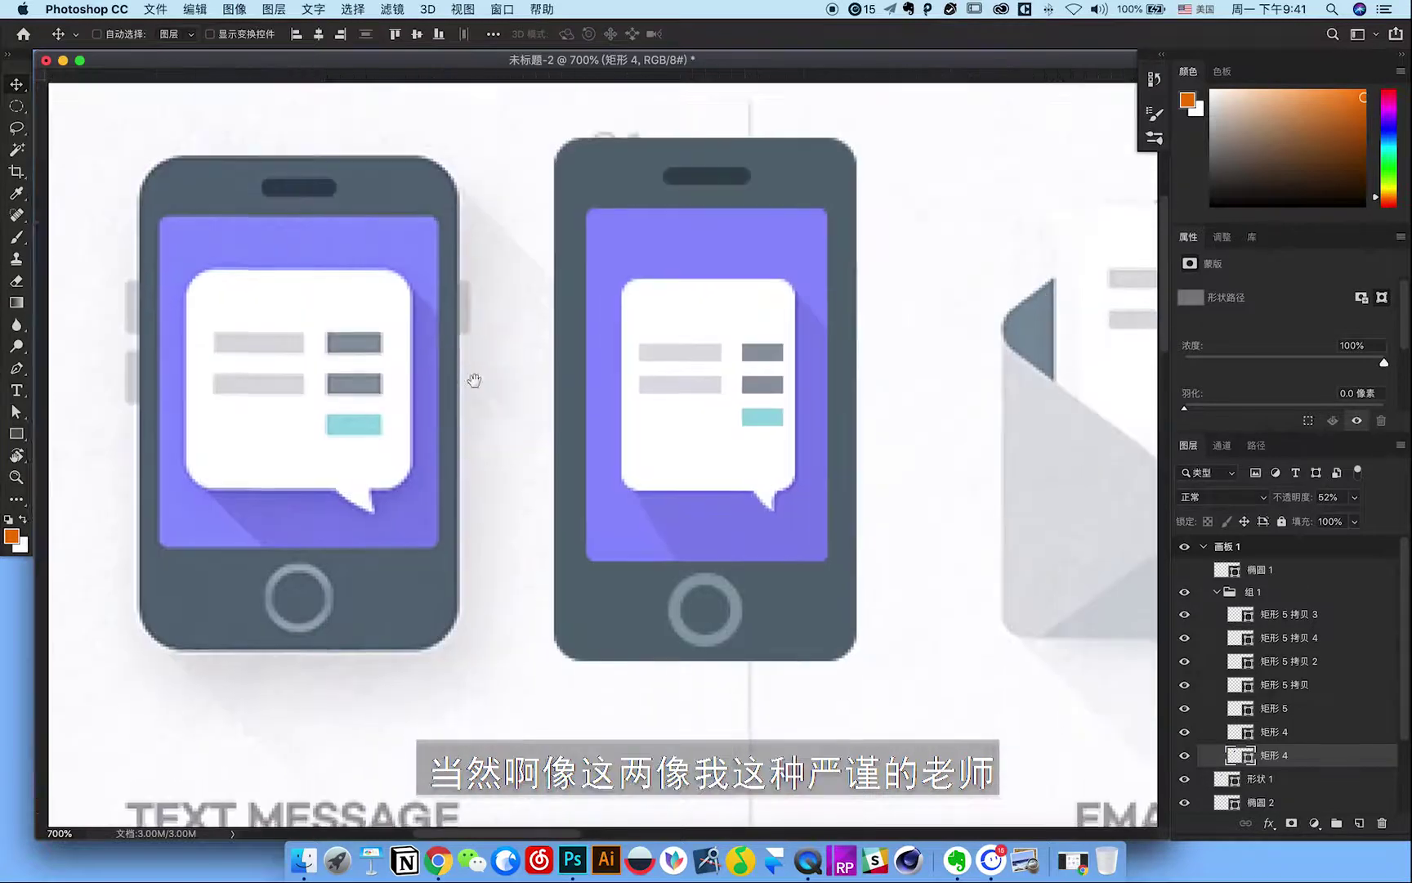
drag(474, 380, 474, 384)
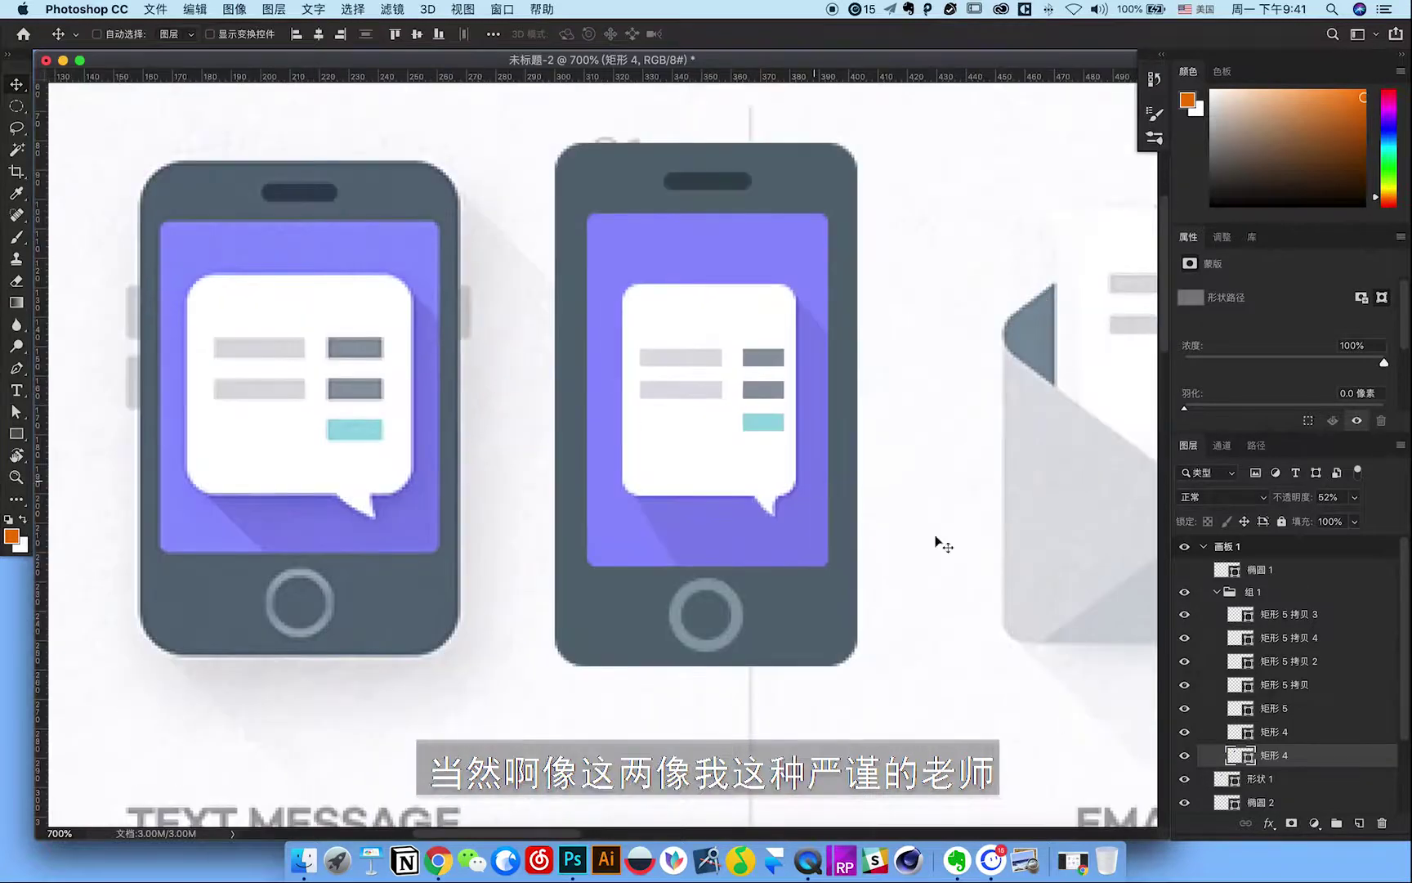
click(1220, 593)
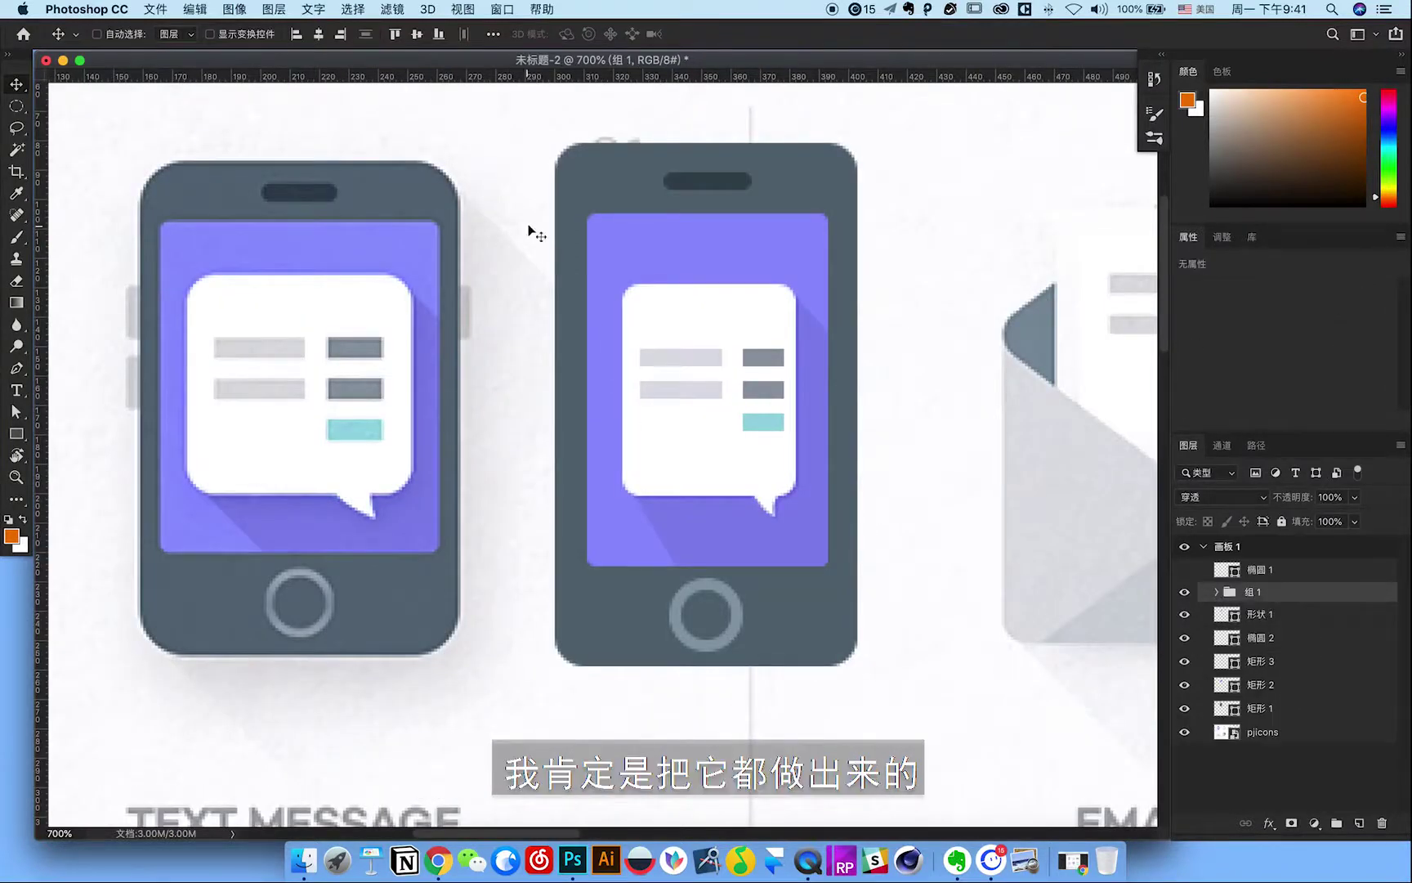
Draw a small light-grey rectangle button at the phone's left edge, beneath the body layers.
key(r)
mouse_move(536, 263)
mouse_down()
mouse_move(552, 331)
mouse_move(553, 311)
mouse_up()
key(v)
drag(1293, 600, 1302, 734)
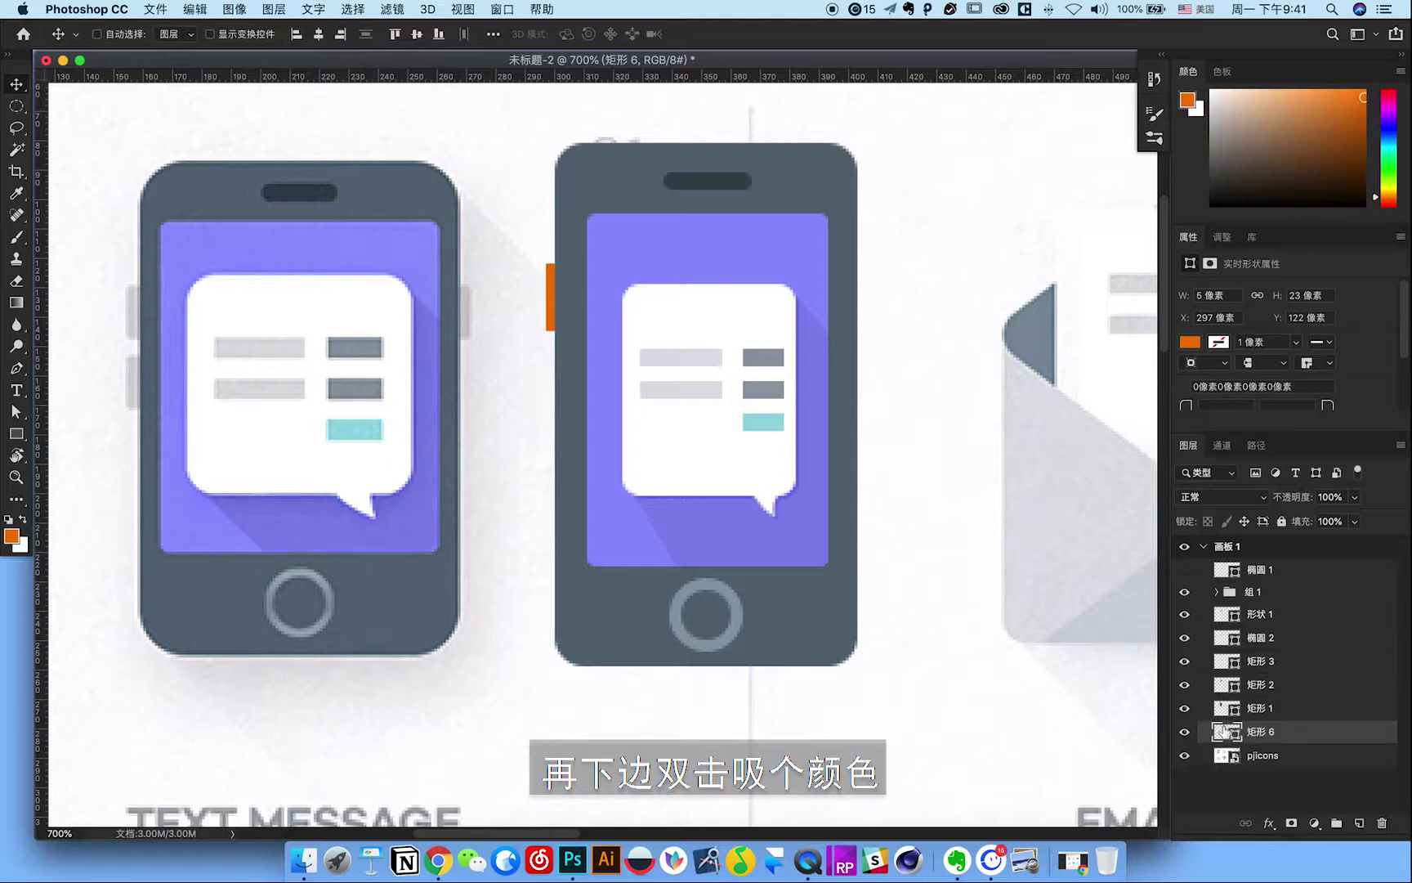
double_click(1226, 732)
click(145, 315)
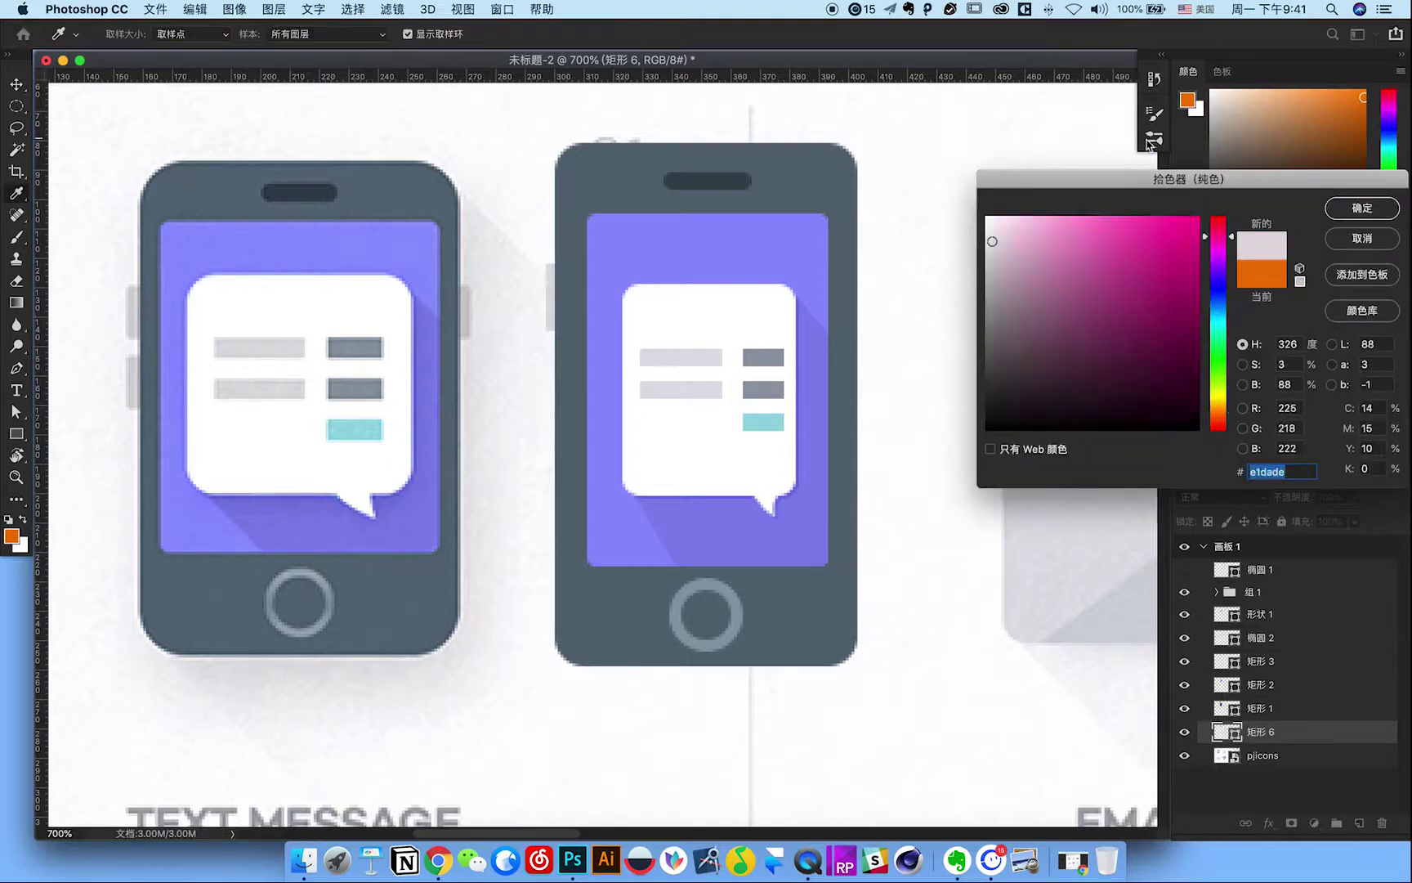
click(1344, 209)
key(v)
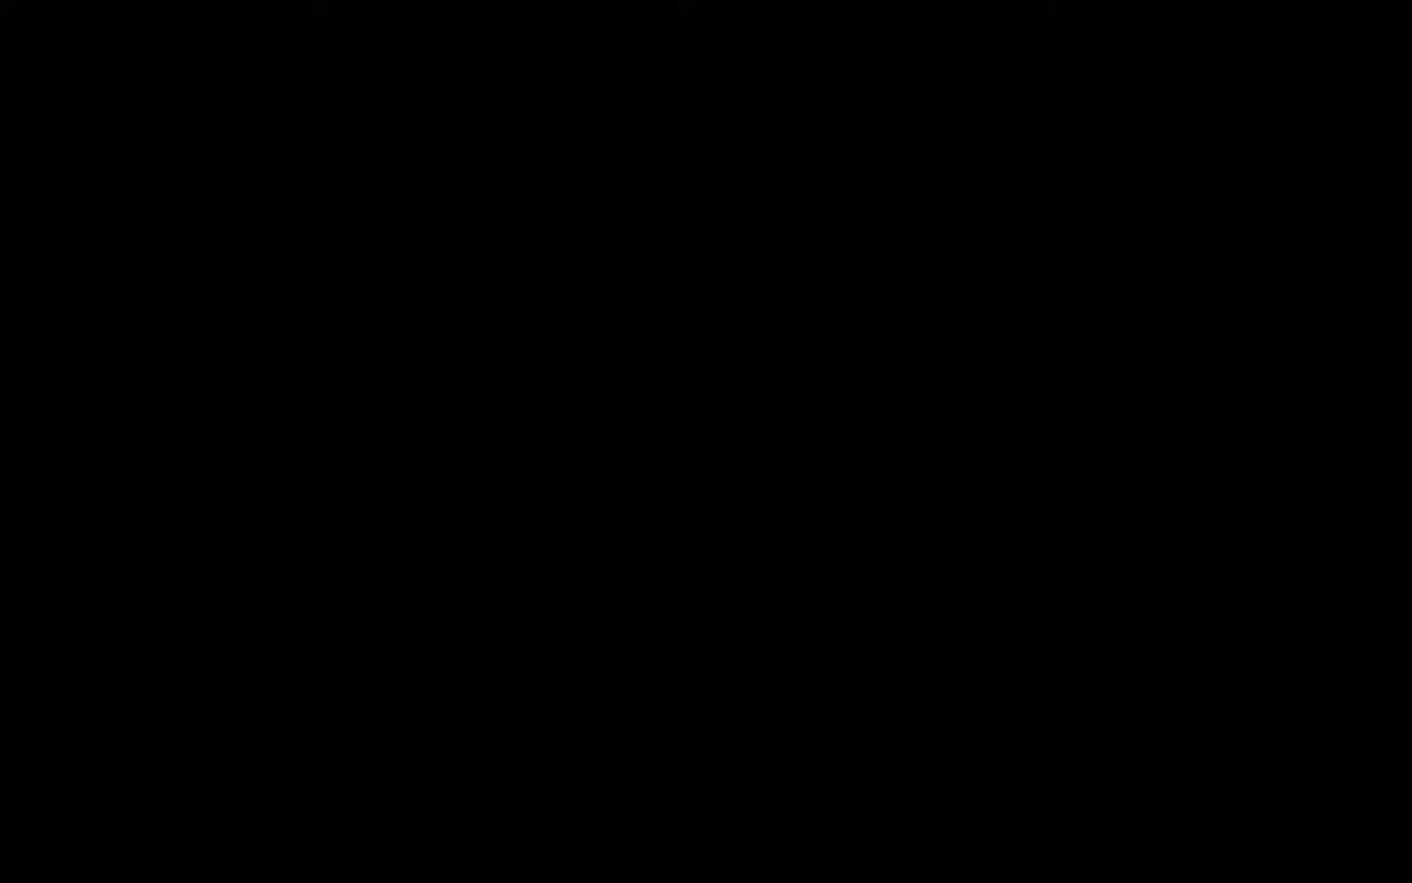
Copy the button to the phone's right edge and recolour it a darker grey.
mouse_move(580, 294)
mouse_down()
mouse_move(556, 367)
mouse_move(865, 319)
mouse_up()
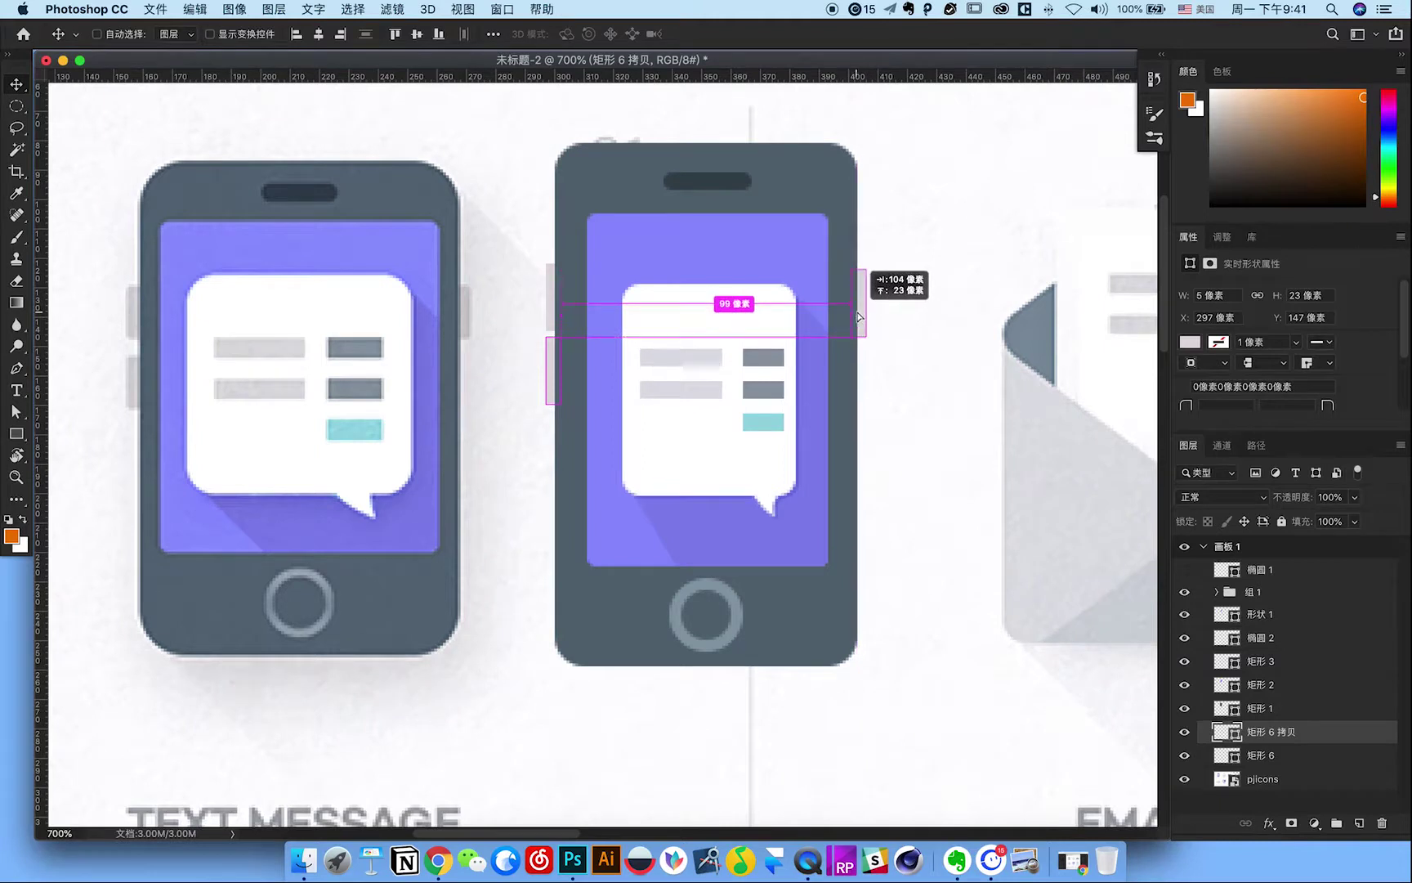
drag(865, 319, 858, 325)
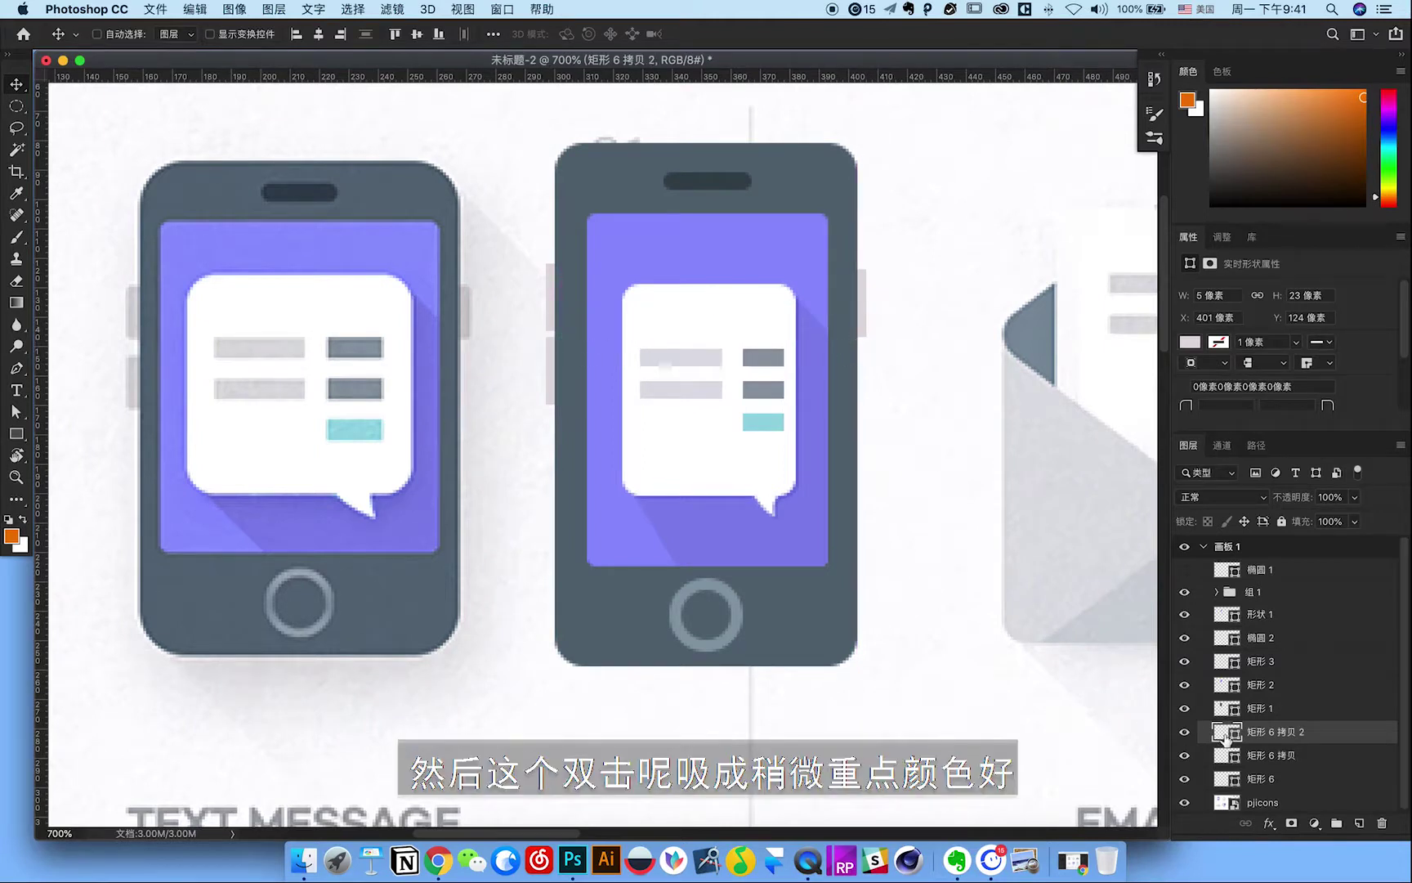
double_click(1223, 733)
click(467, 317)
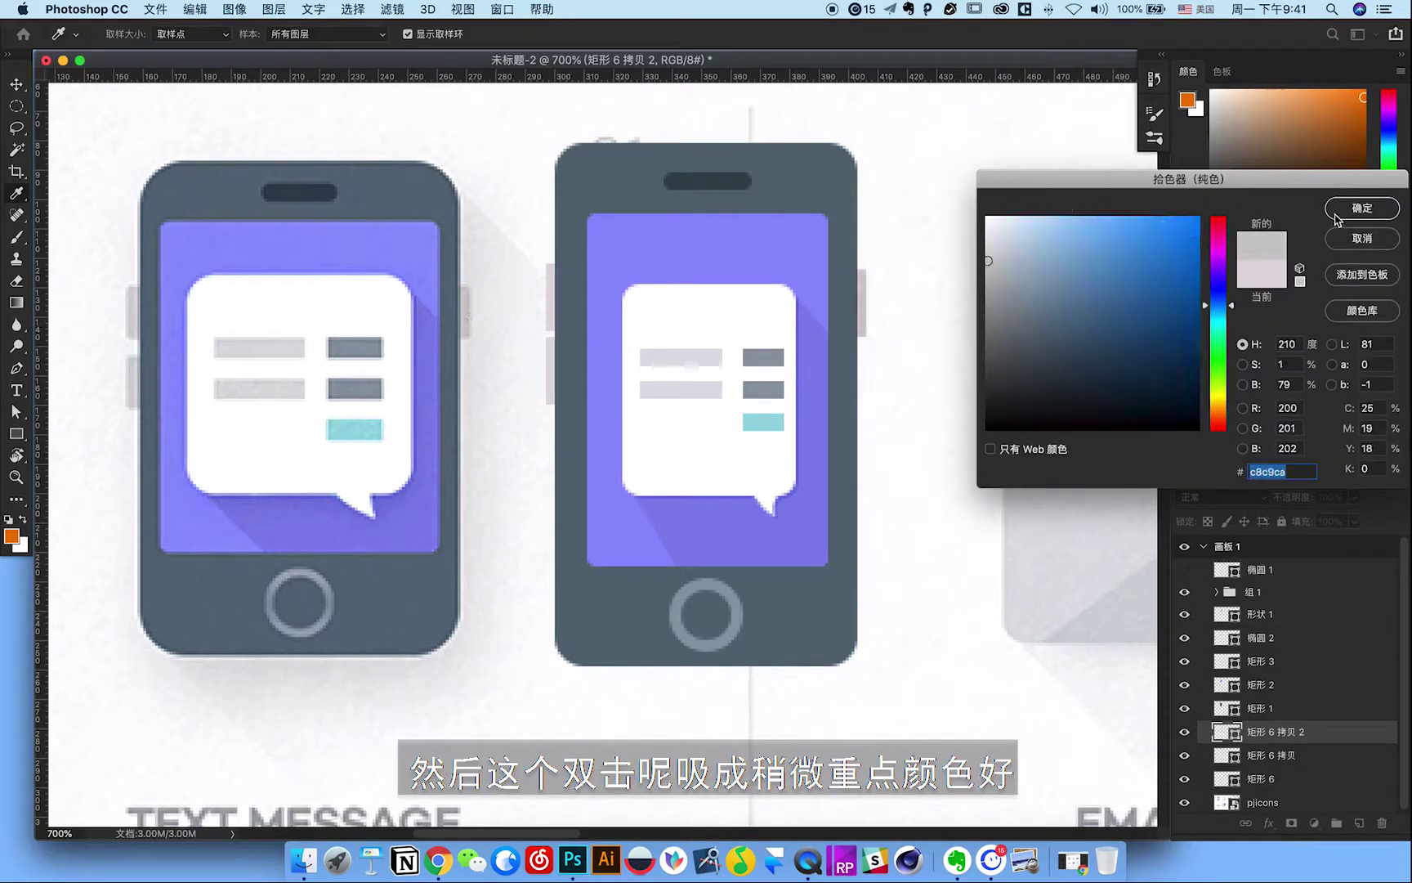
click(1333, 215)
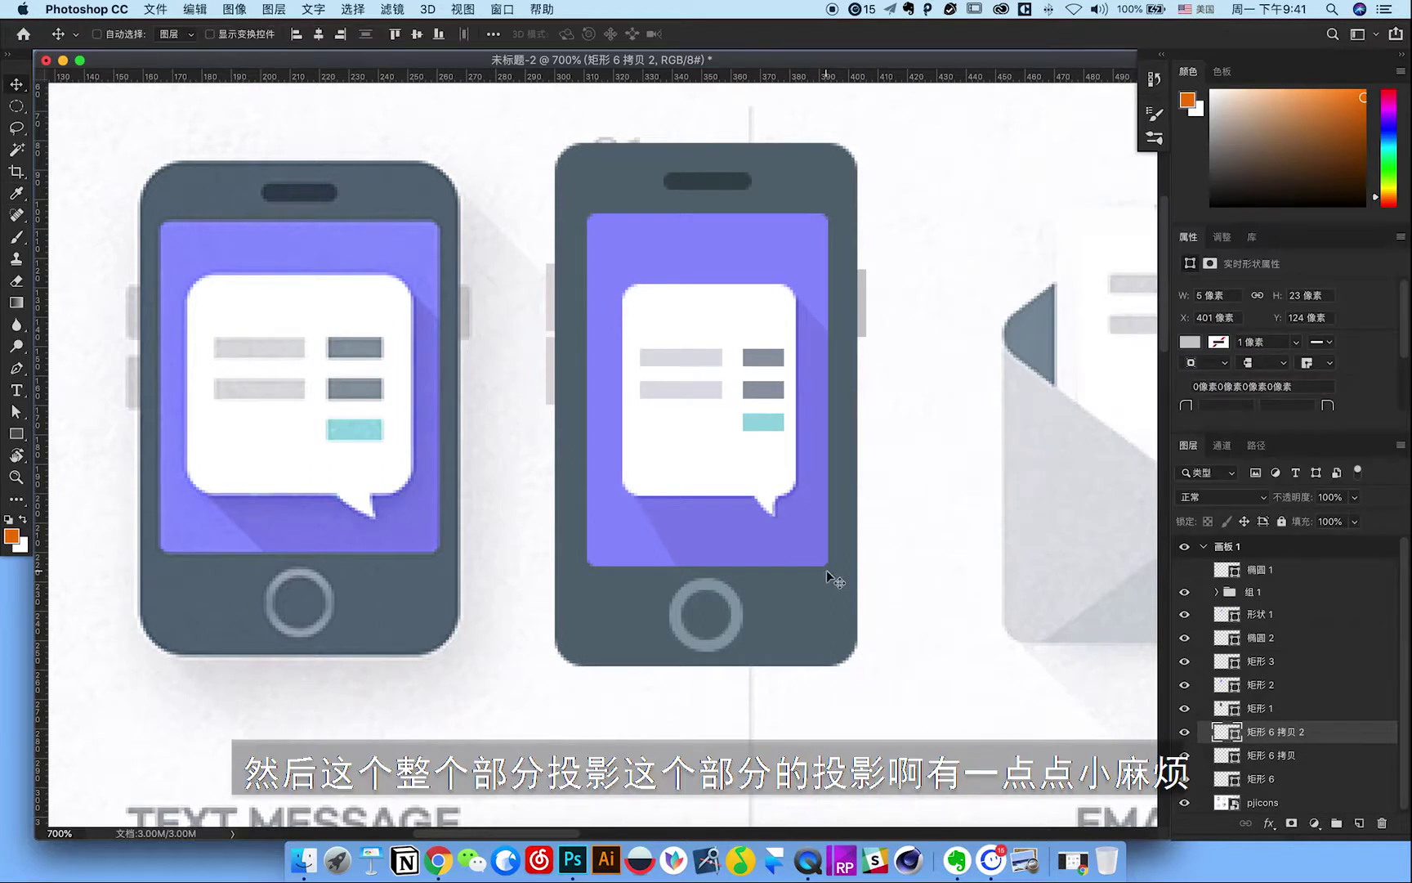
scroll(1282, 753, down, 1)
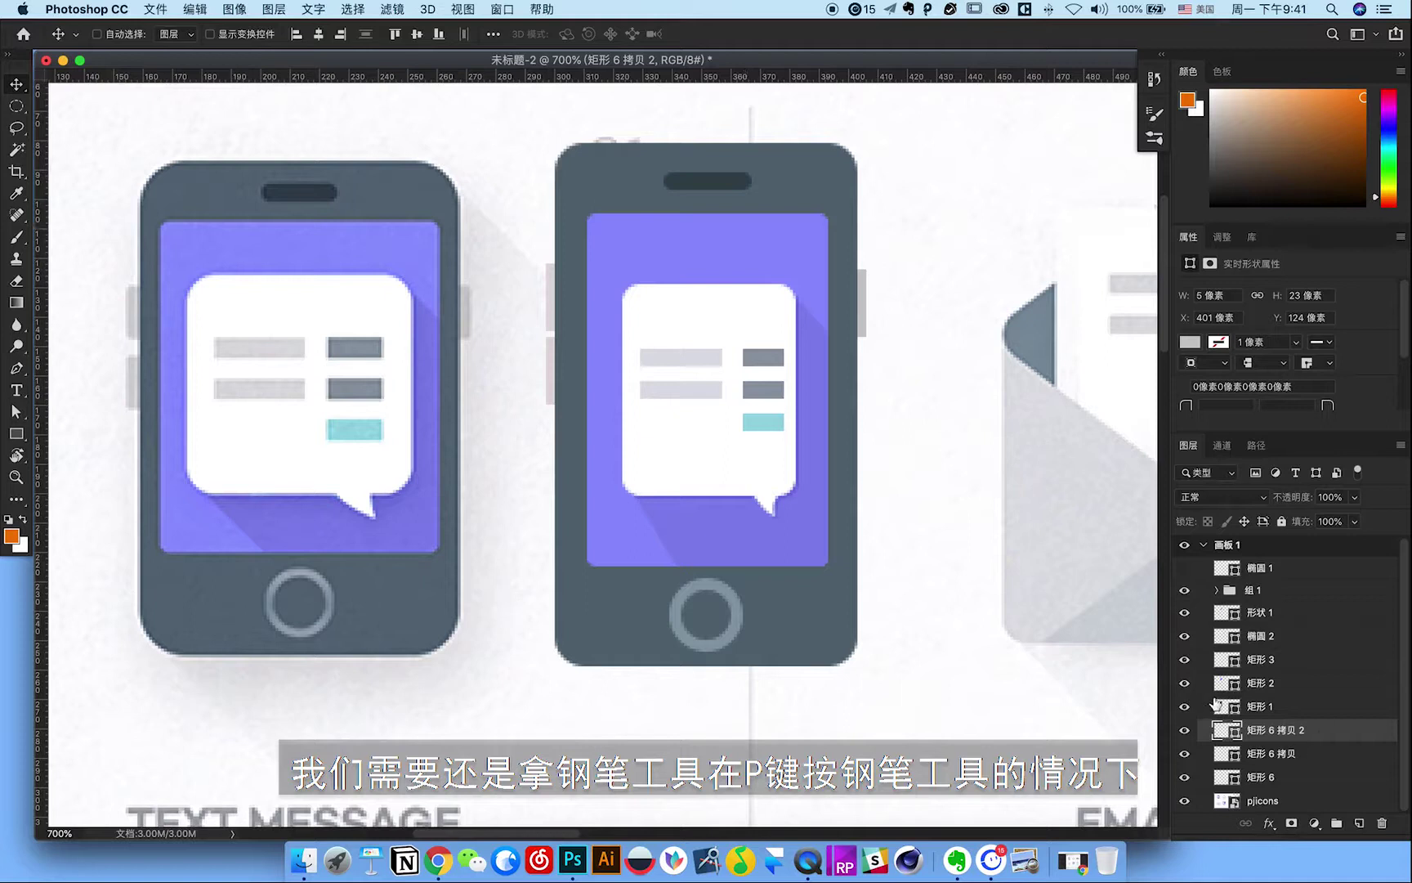
Pen-draw the shadow outline down-right from the phone's corners, removing the extra bottom-right corner.
key(p)
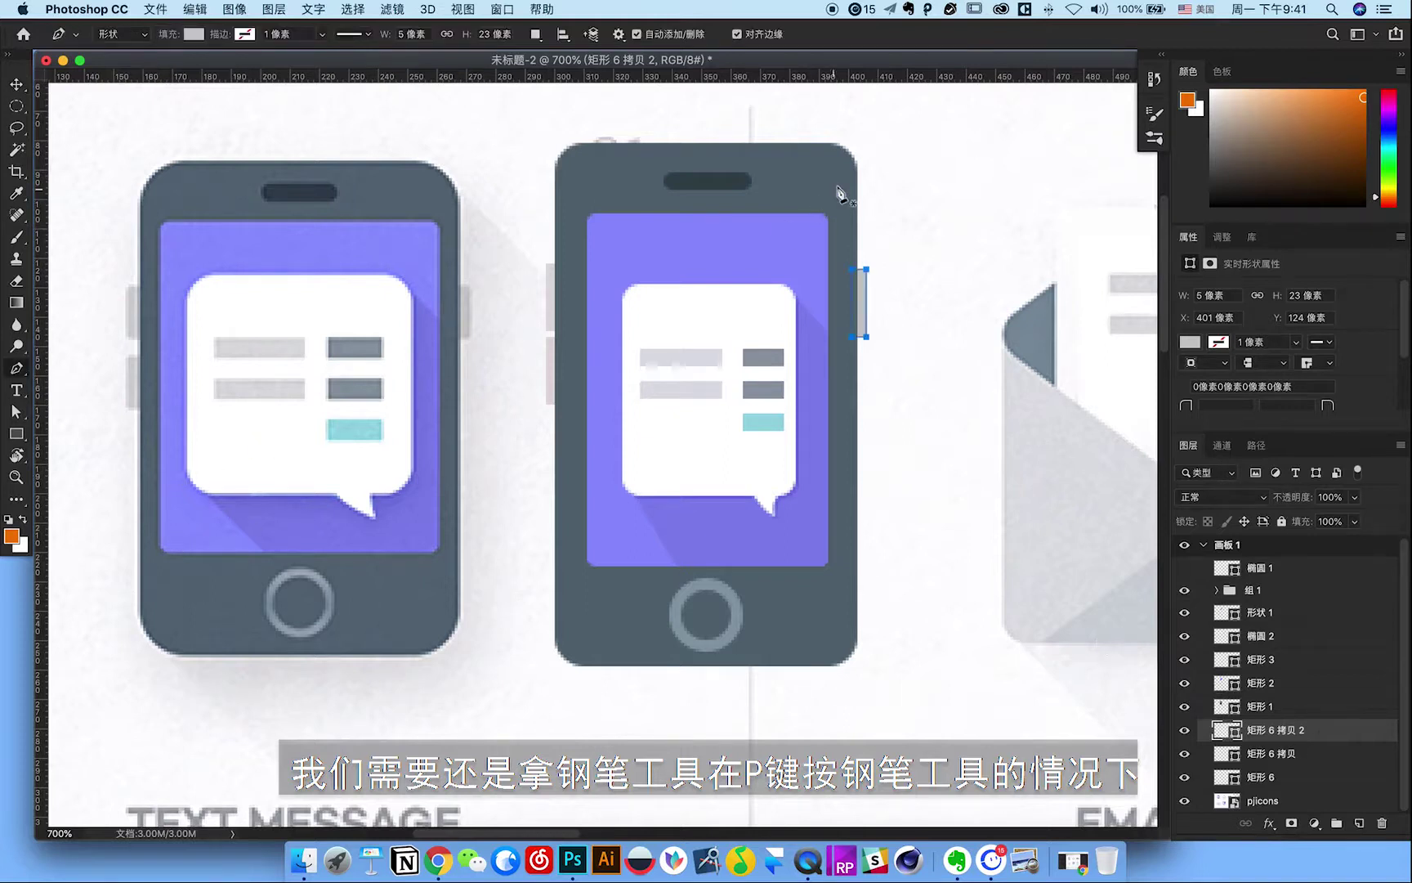
click(839, 178)
click(1078, 492)
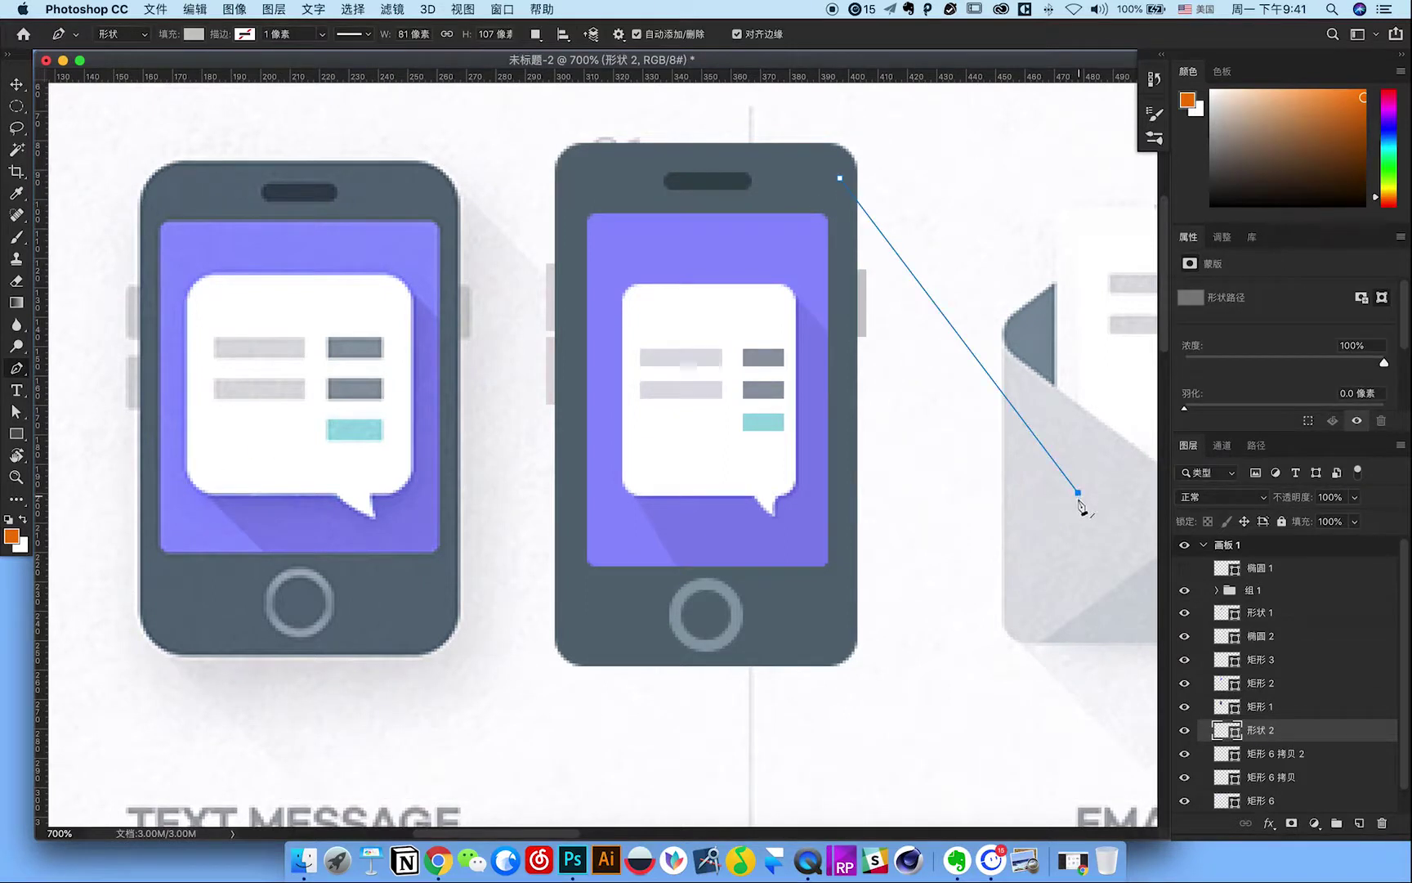
click(968, 780)
click(796, 760)
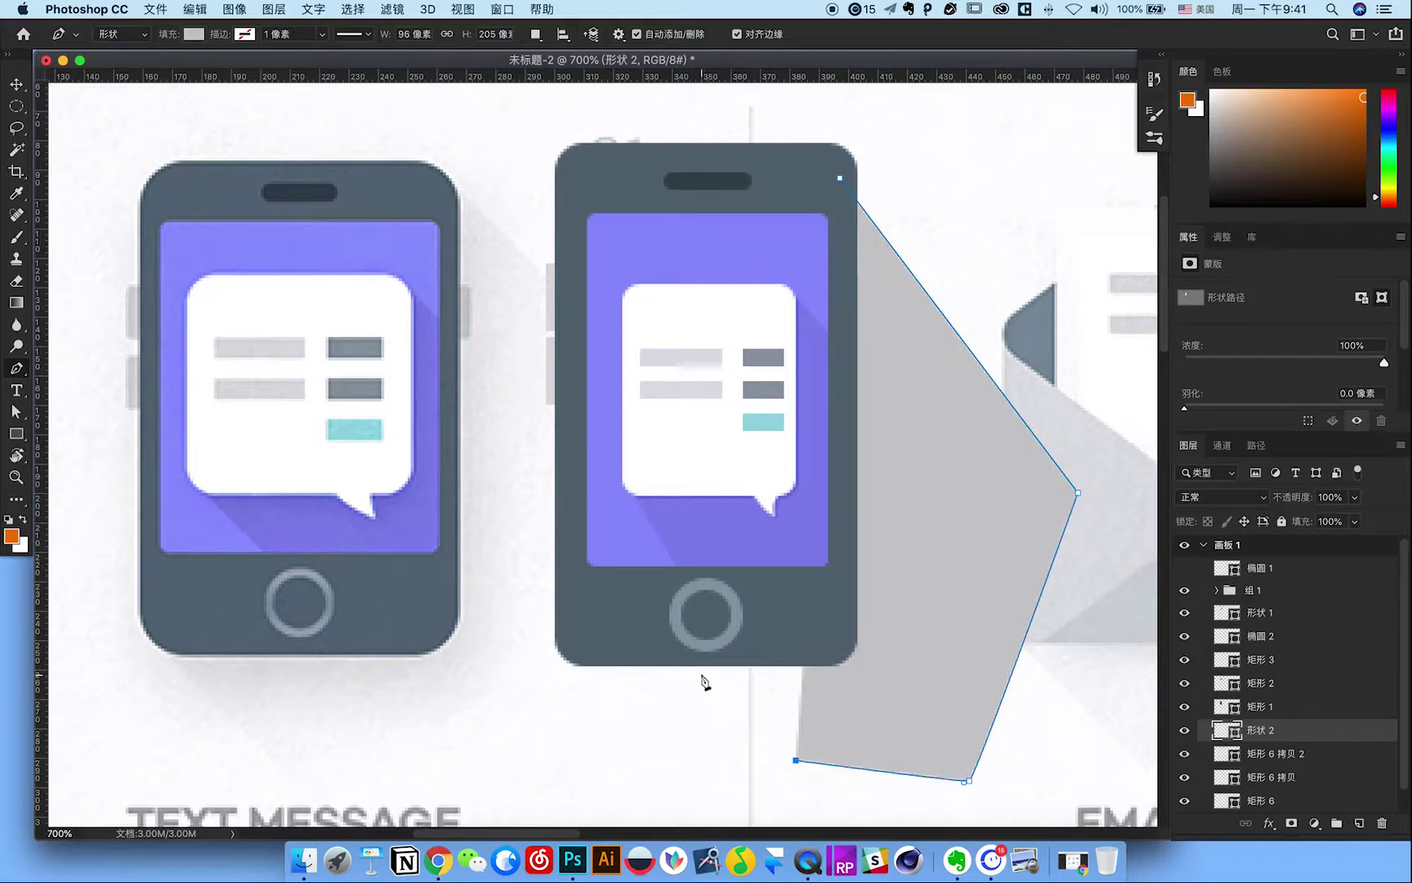
click(683, 666)
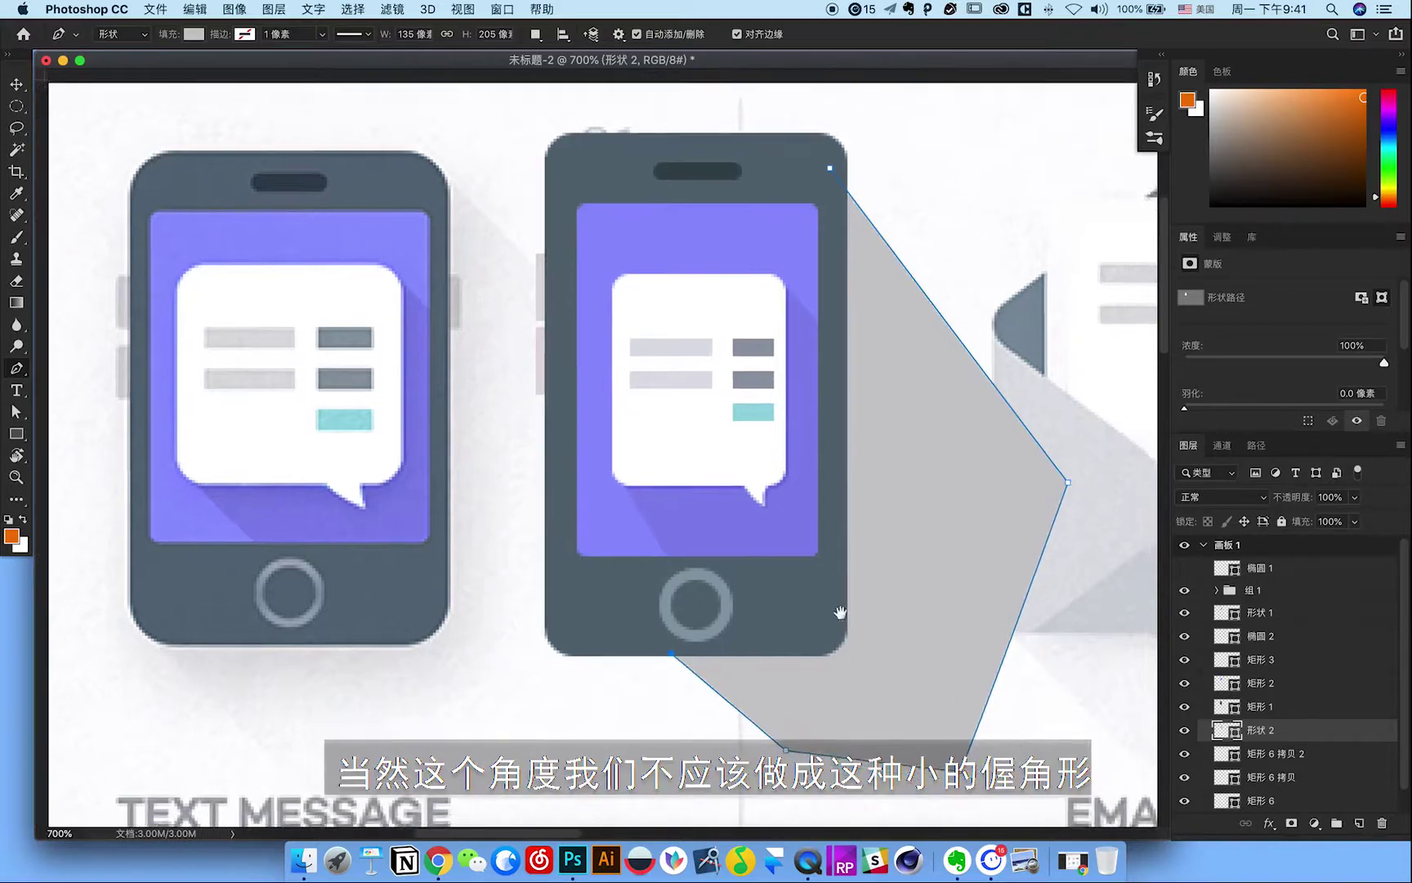
drag(920, 753, 807, 618)
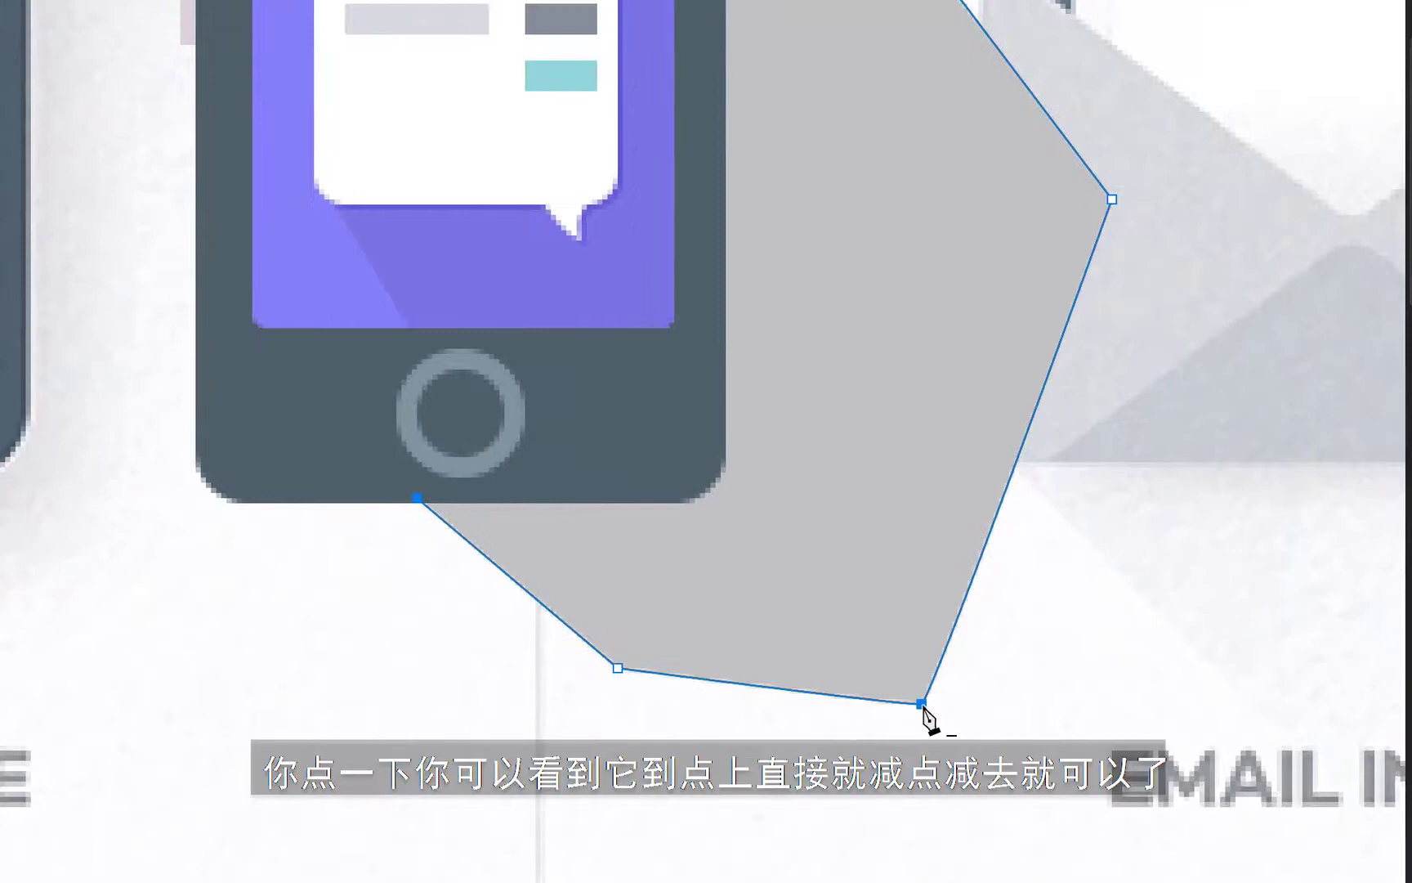
click(922, 705)
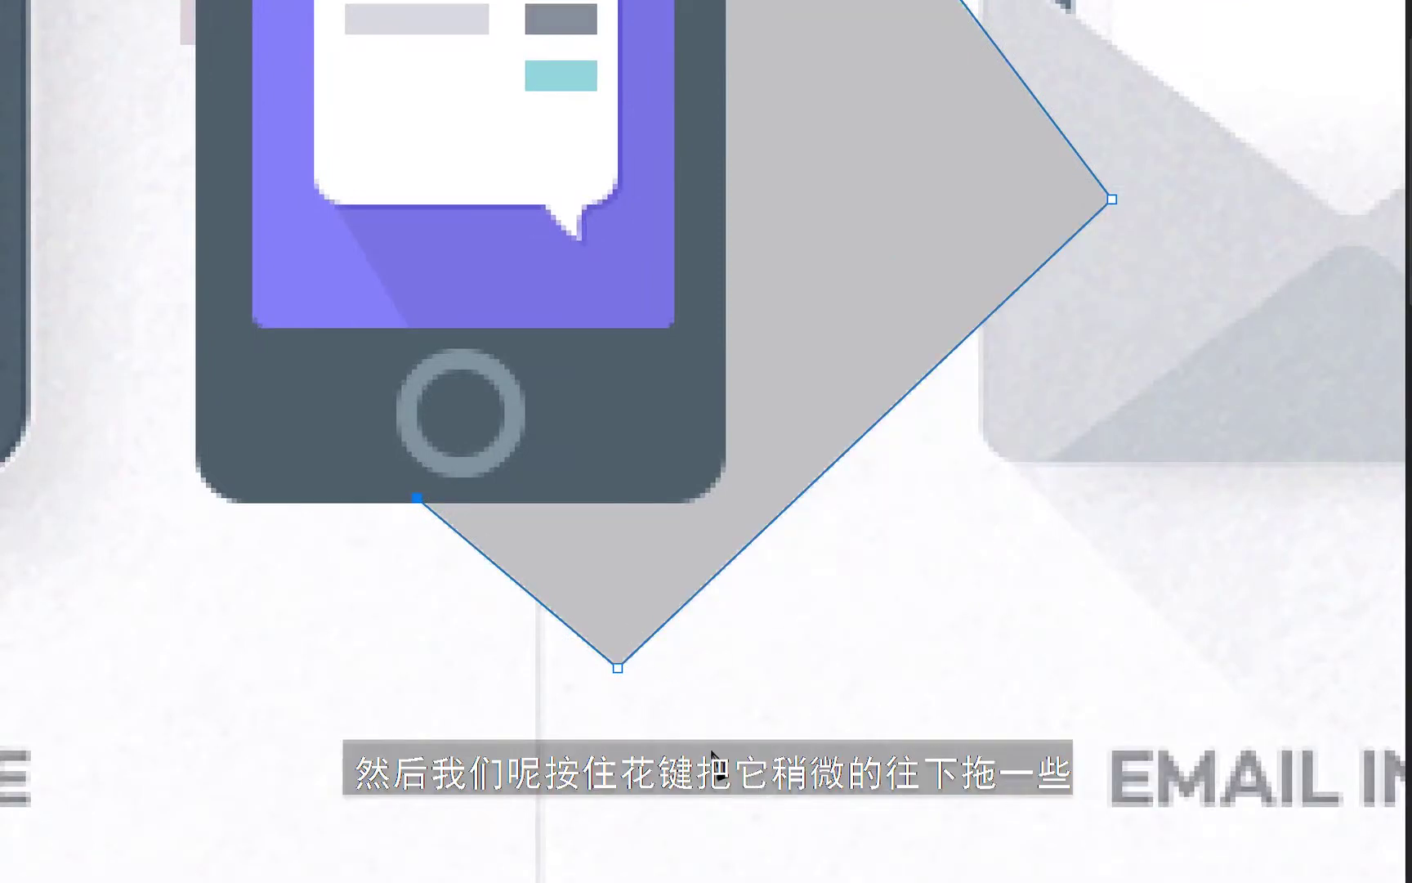
Drag the shadow's anchor points into a diamond, aligning the top point with the phone's corner.
drag(675, 717, 492, 605)
drag(617, 669, 891, 879)
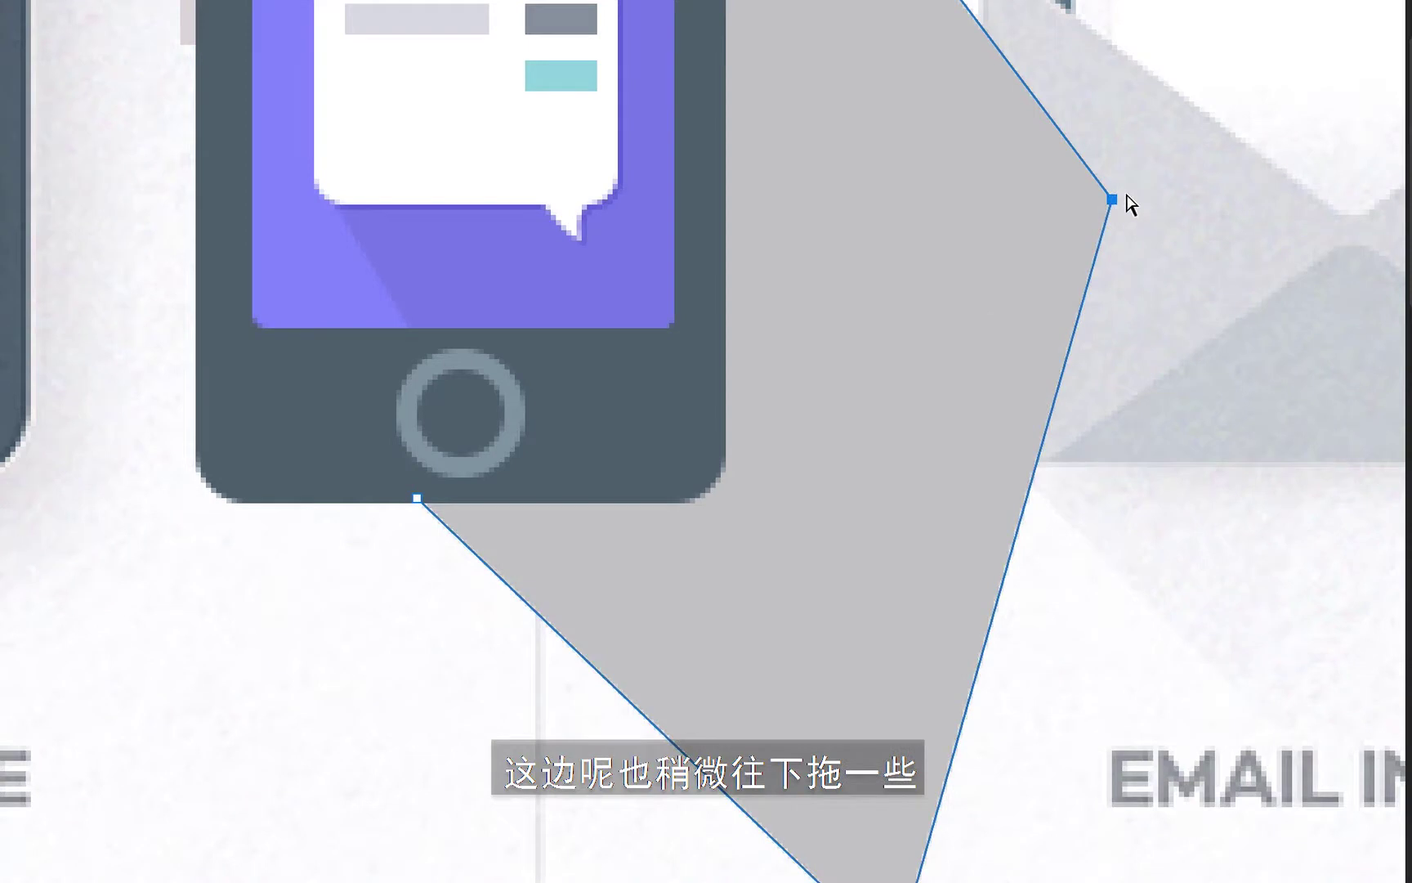
drag(1113, 199, 1384, 437)
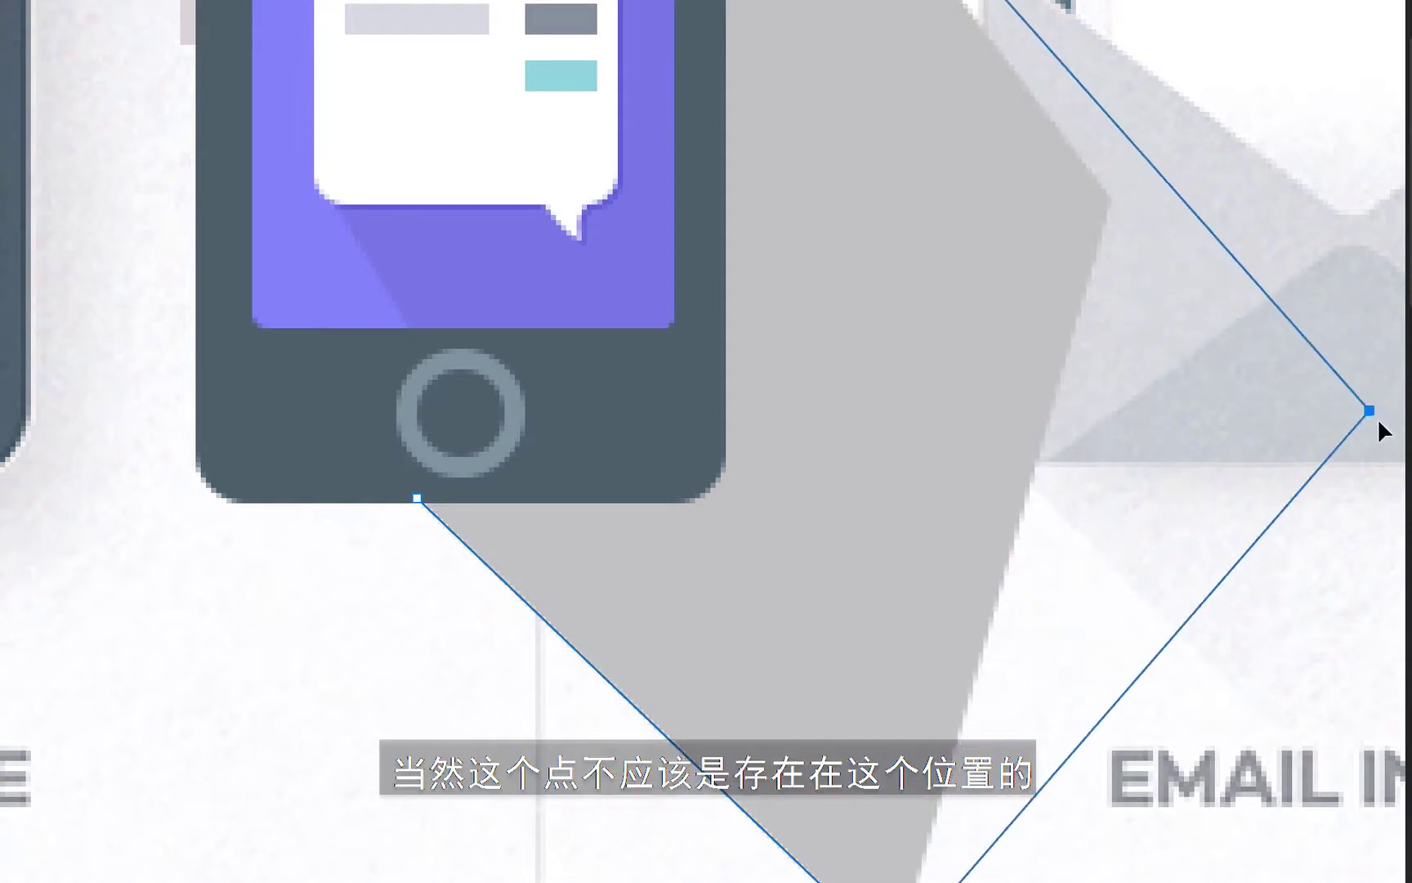
drag(407, 497, 226, 501)
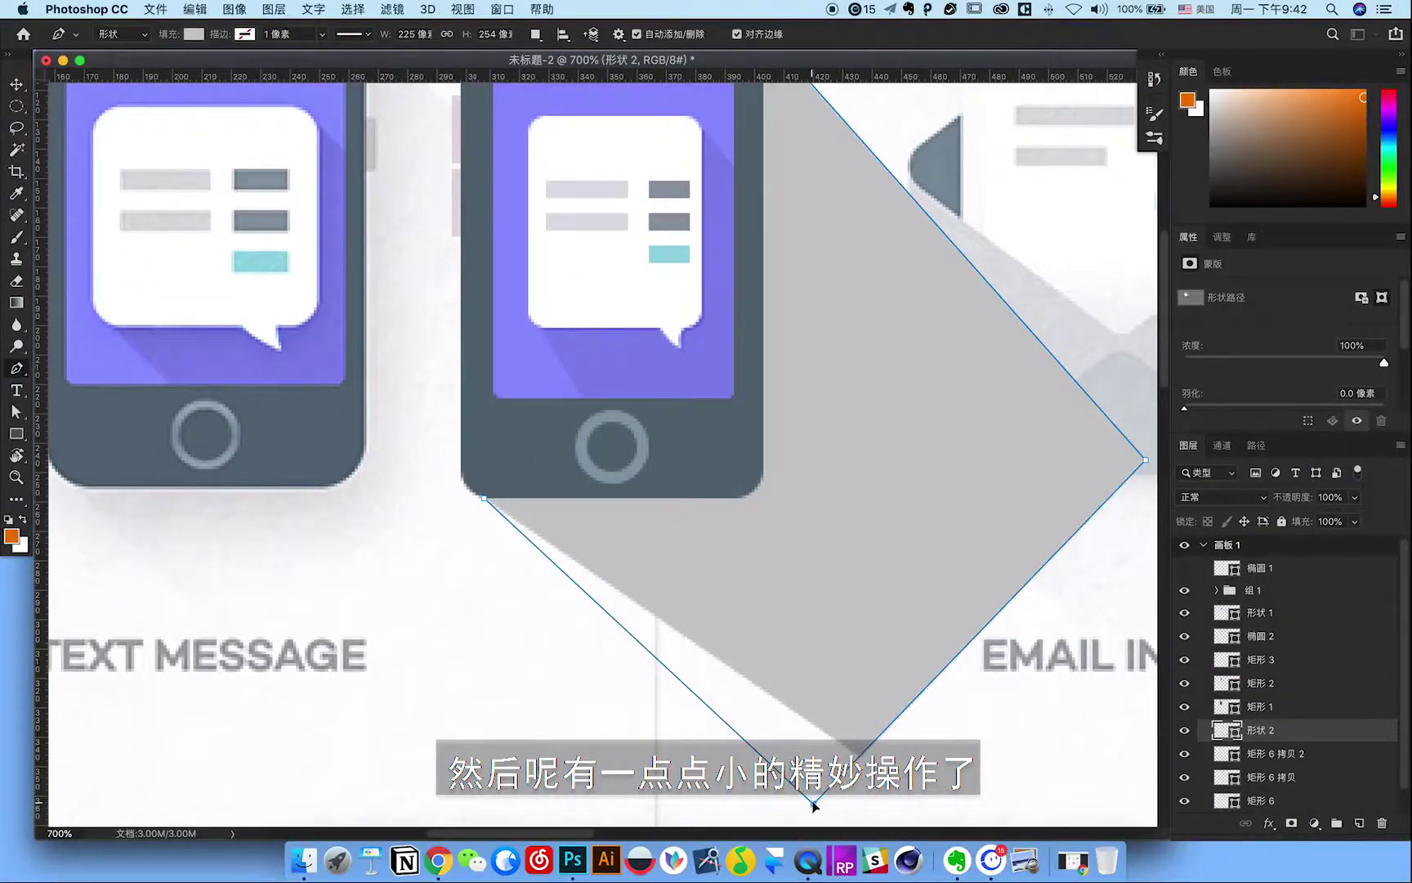
drag(835, 780, 836, 795)
key(super+minus)
key(super+minus)
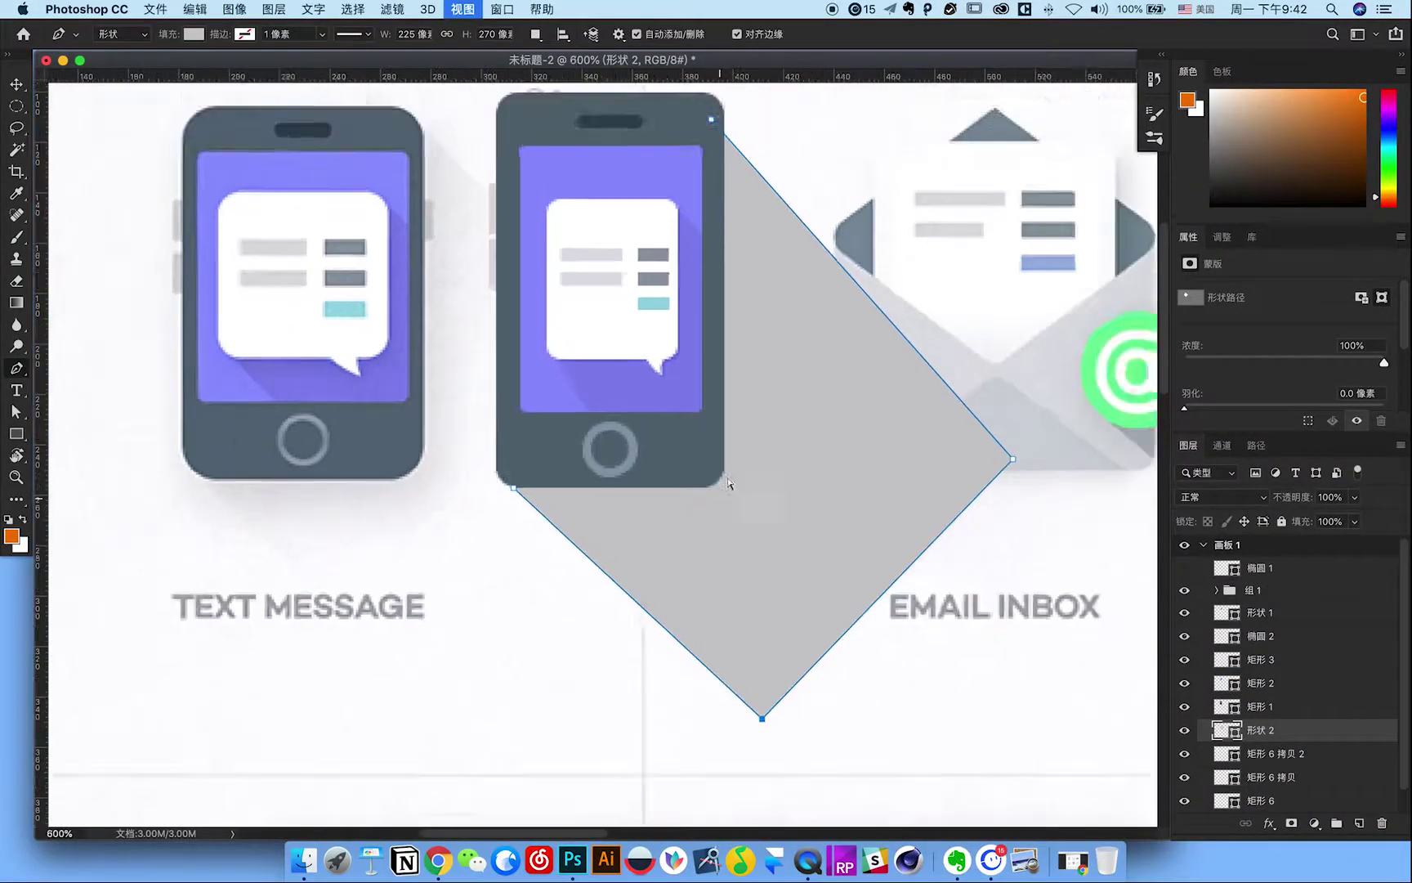
key(super+minus)
key(super+equal)
key(super+minus)
key(super+equal)
drag(705, 137, 712, 122)
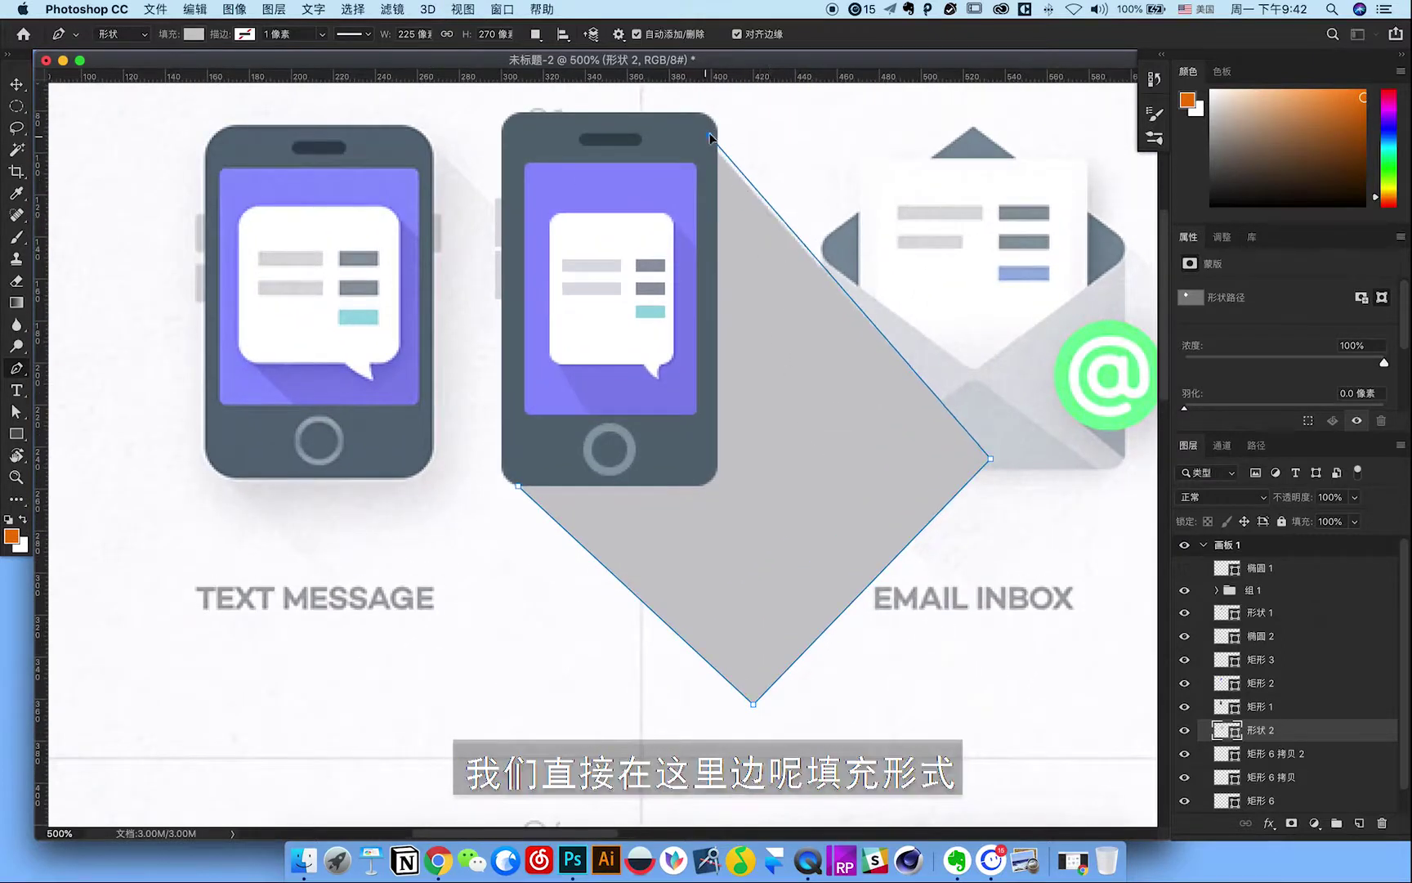
Nudge the diamond's right point up and switch the shadow's fill to a gradient.
drag(991, 459, 1003, 433)
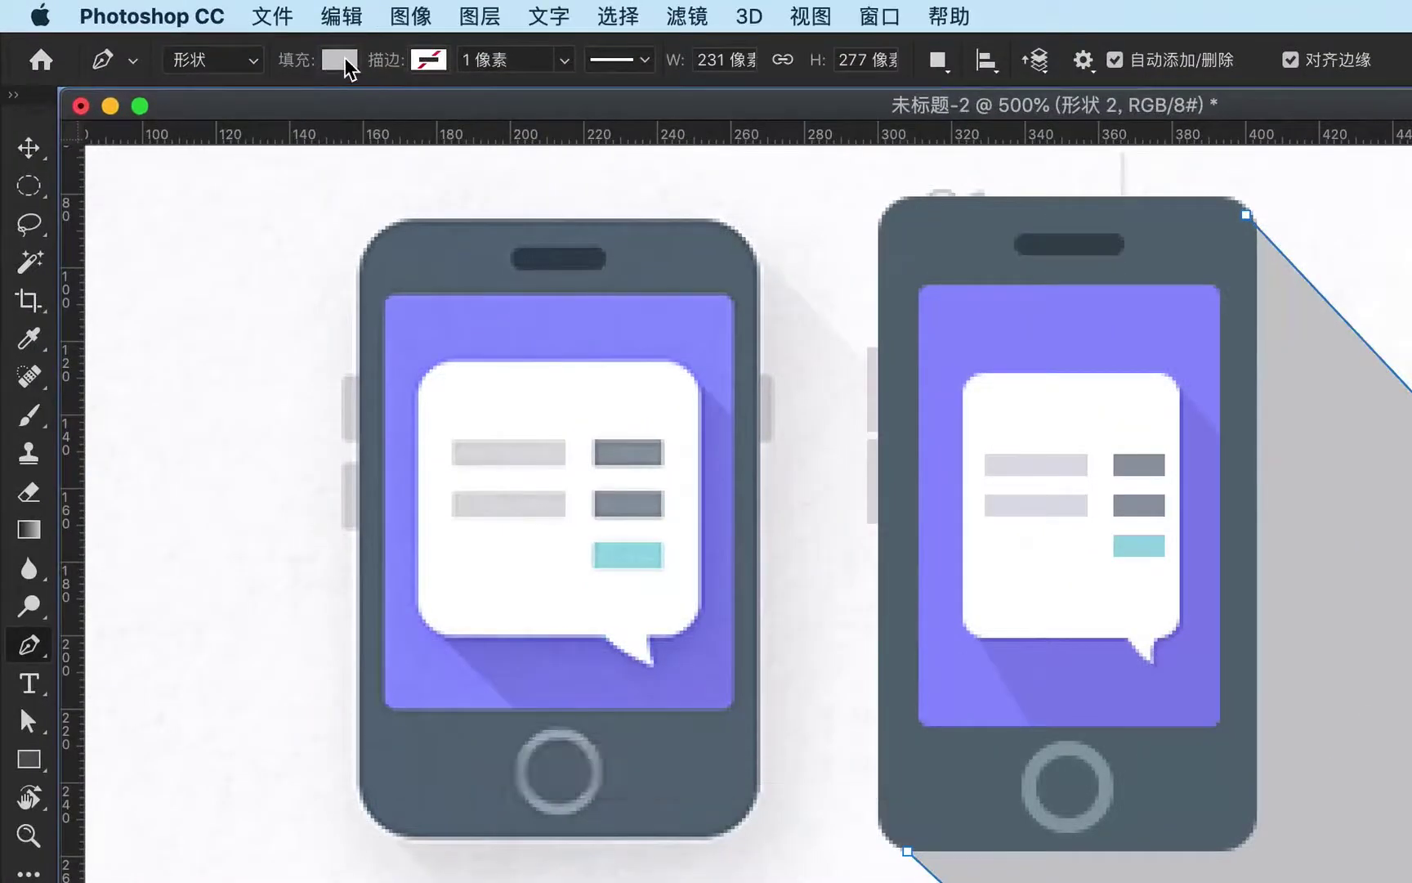
click(199, 37)
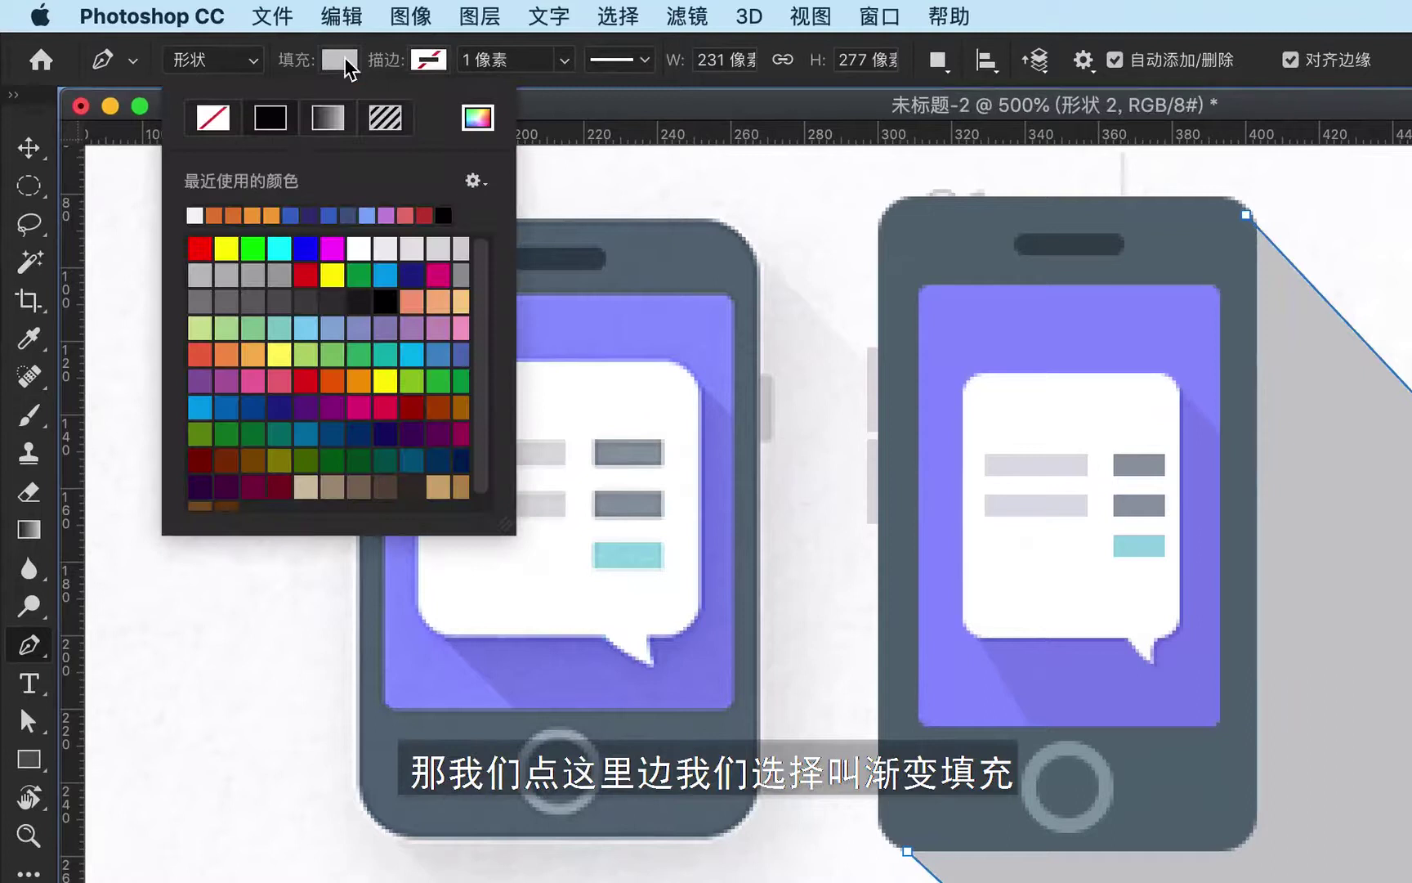
click(341, 125)
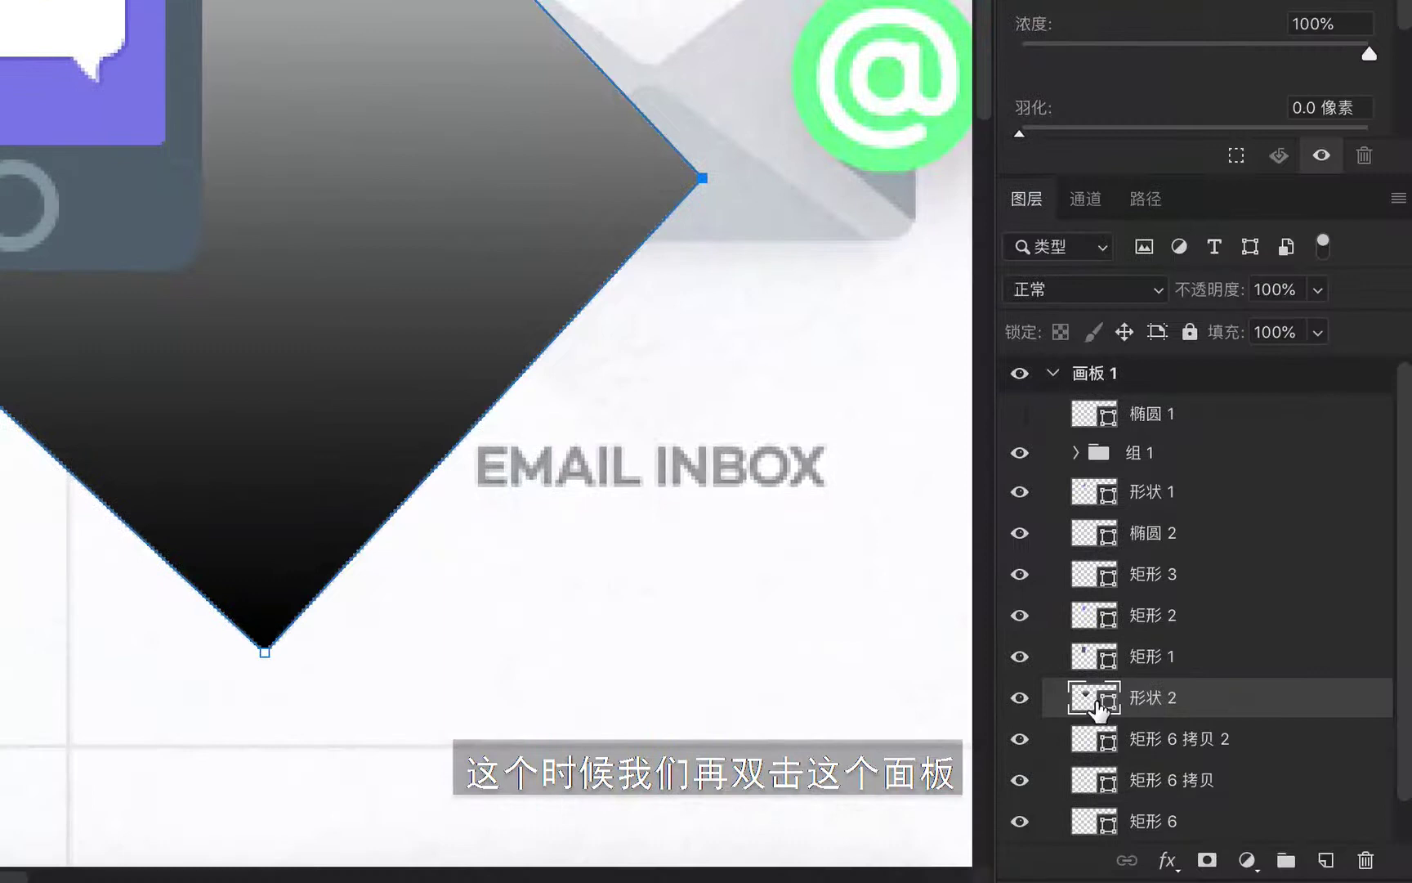
double_click(1096, 700)
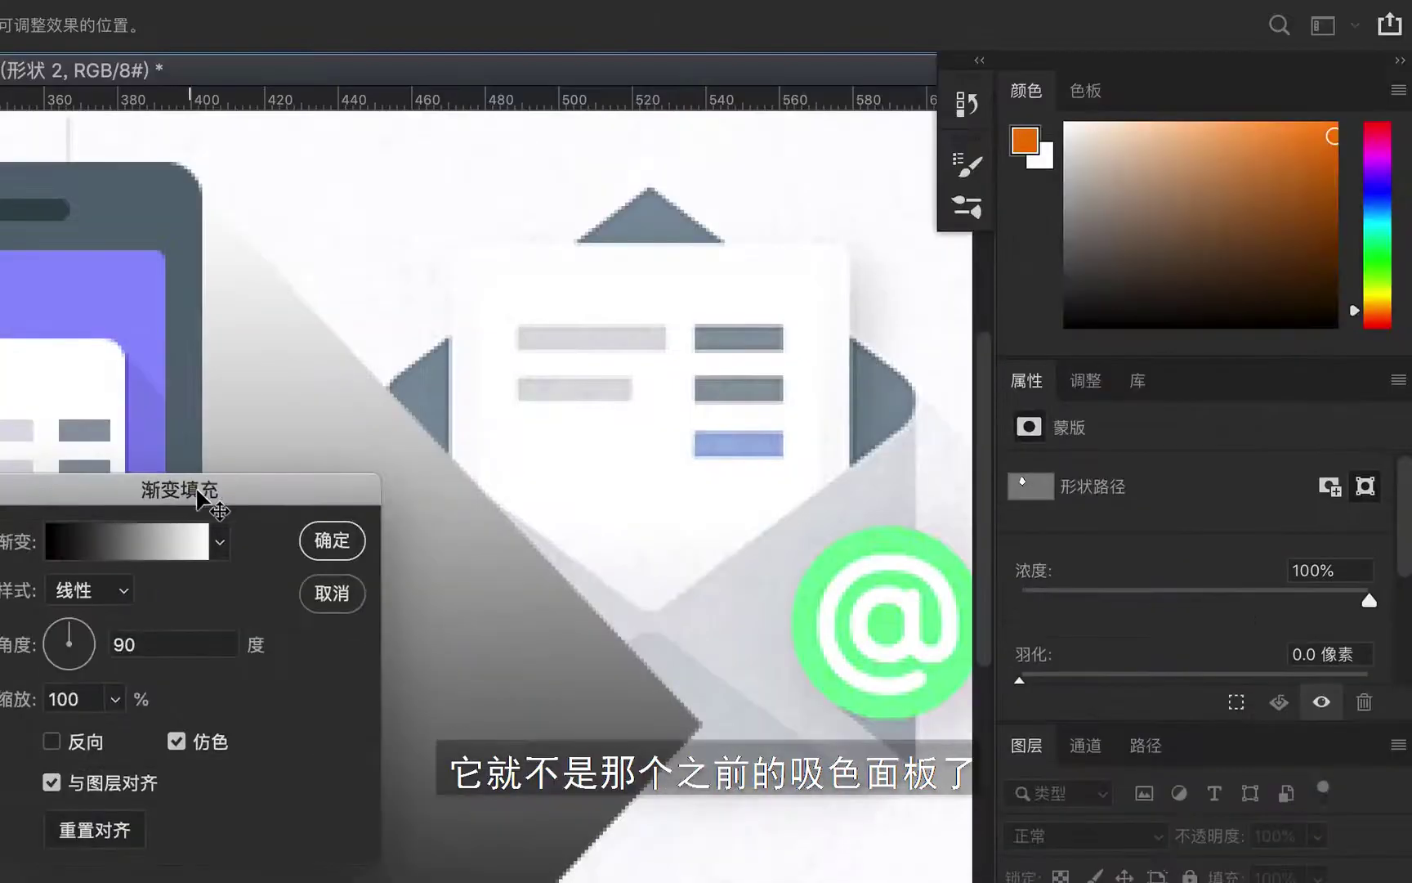
drag(294, 492, 606, 478)
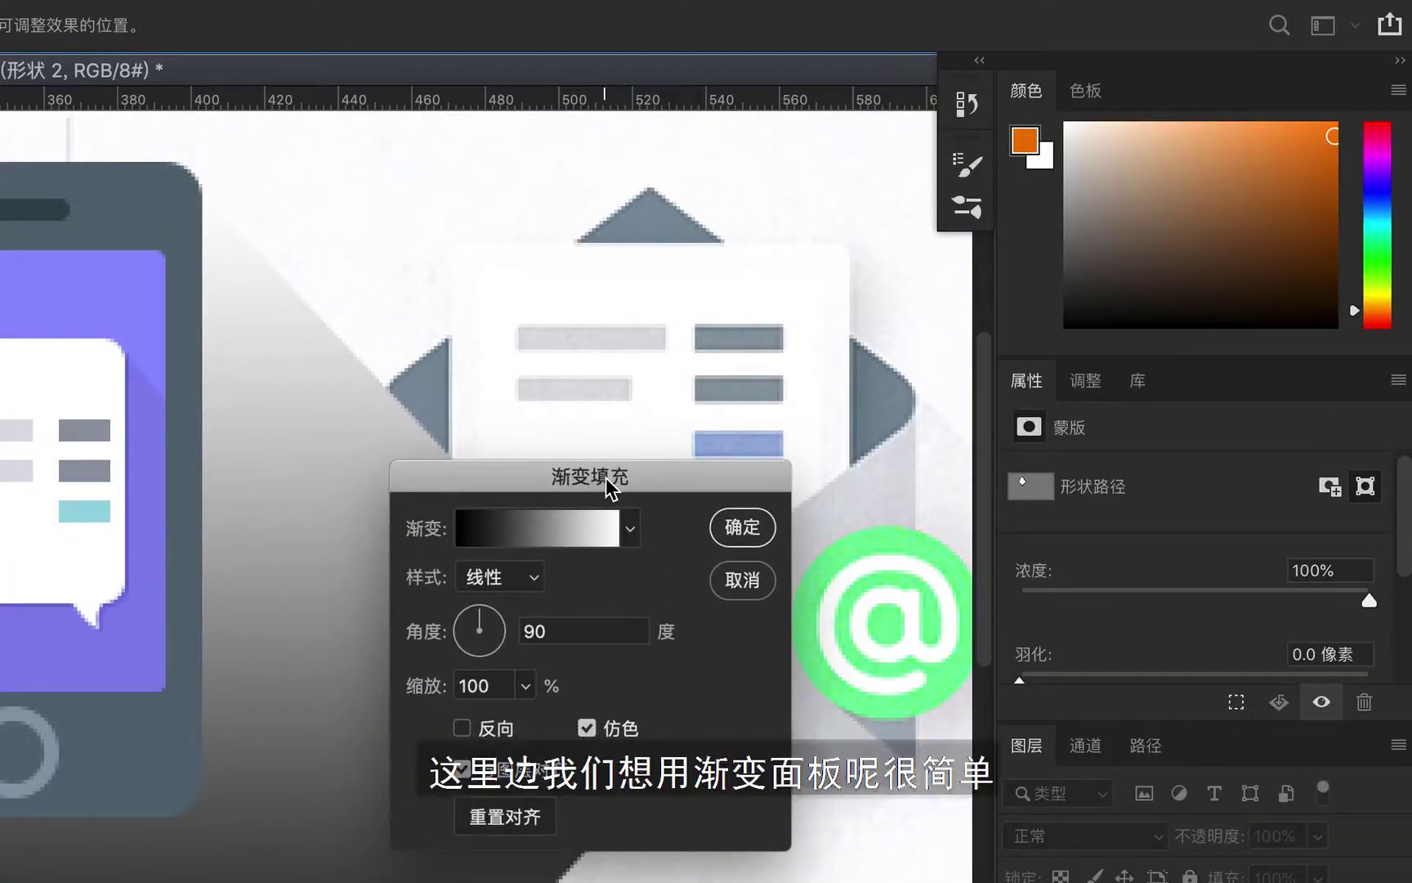
Make the shadow gradient's colour stops black.
click(528, 531)
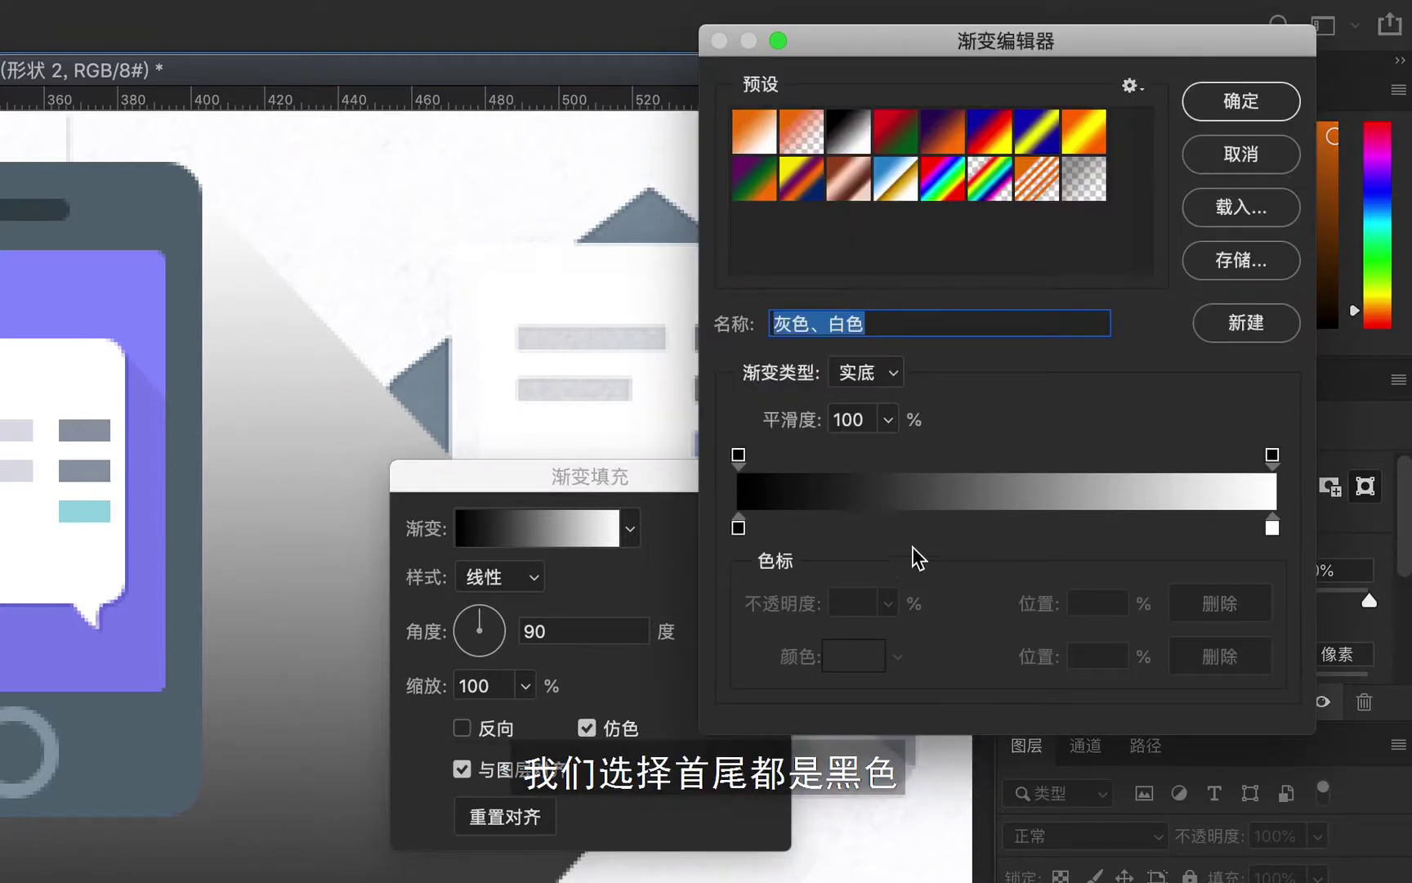
click(738, 527)
click(1272, 527)
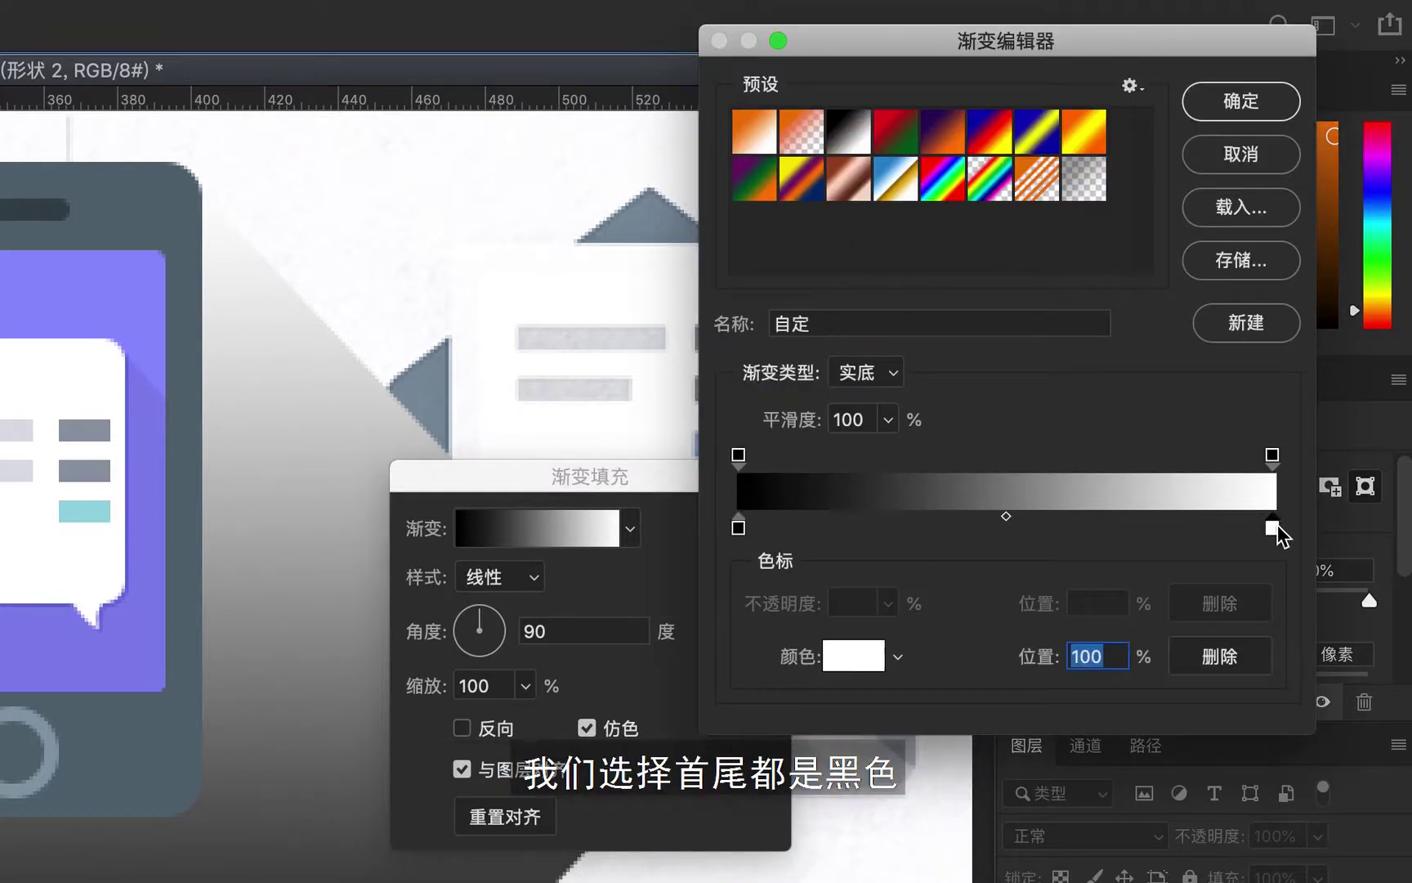
click(856, 656)
drag(815, 621, 809, 723)
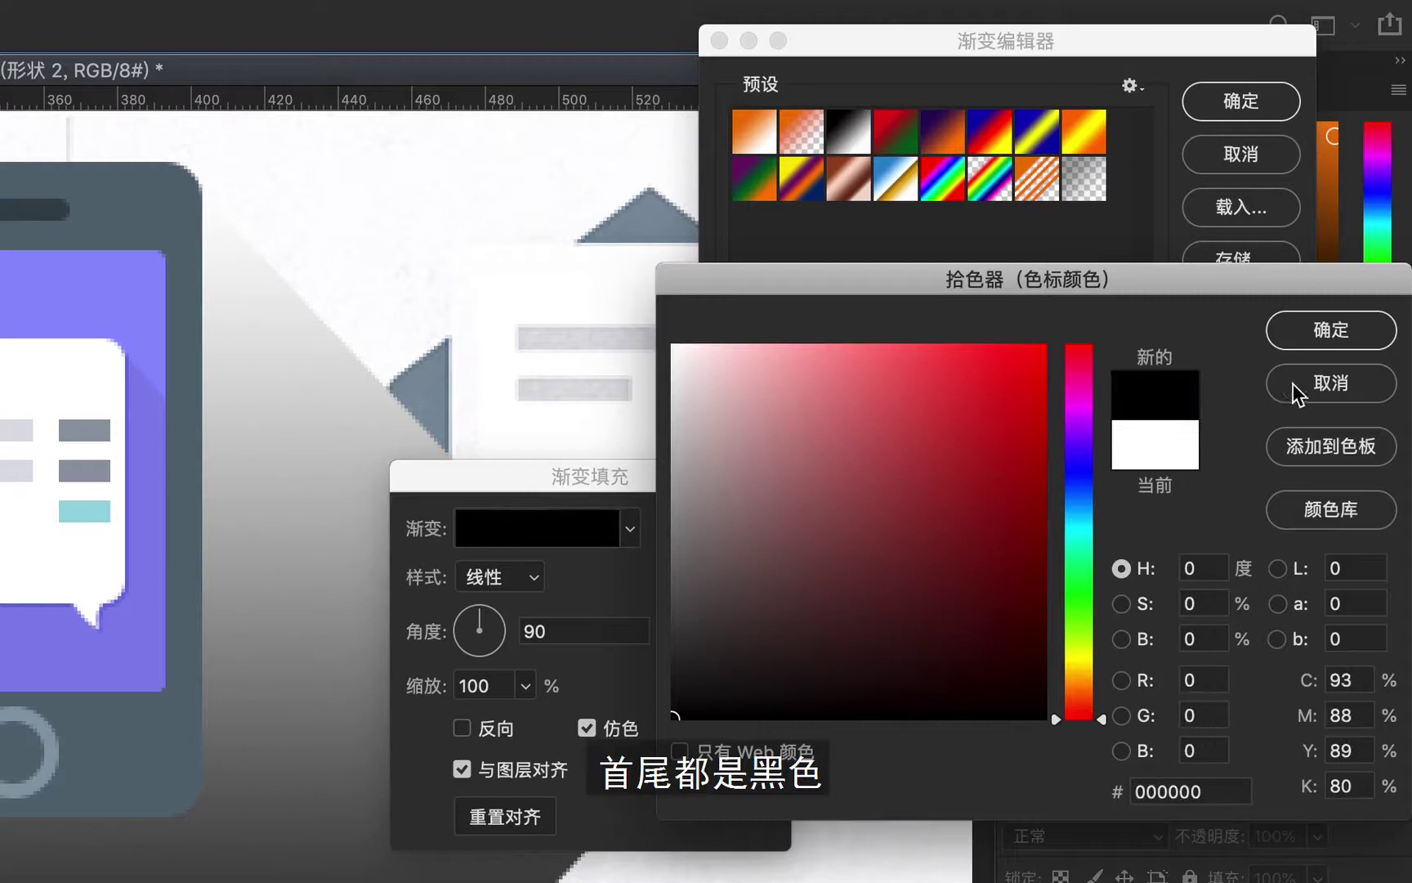
click(1338, 333)
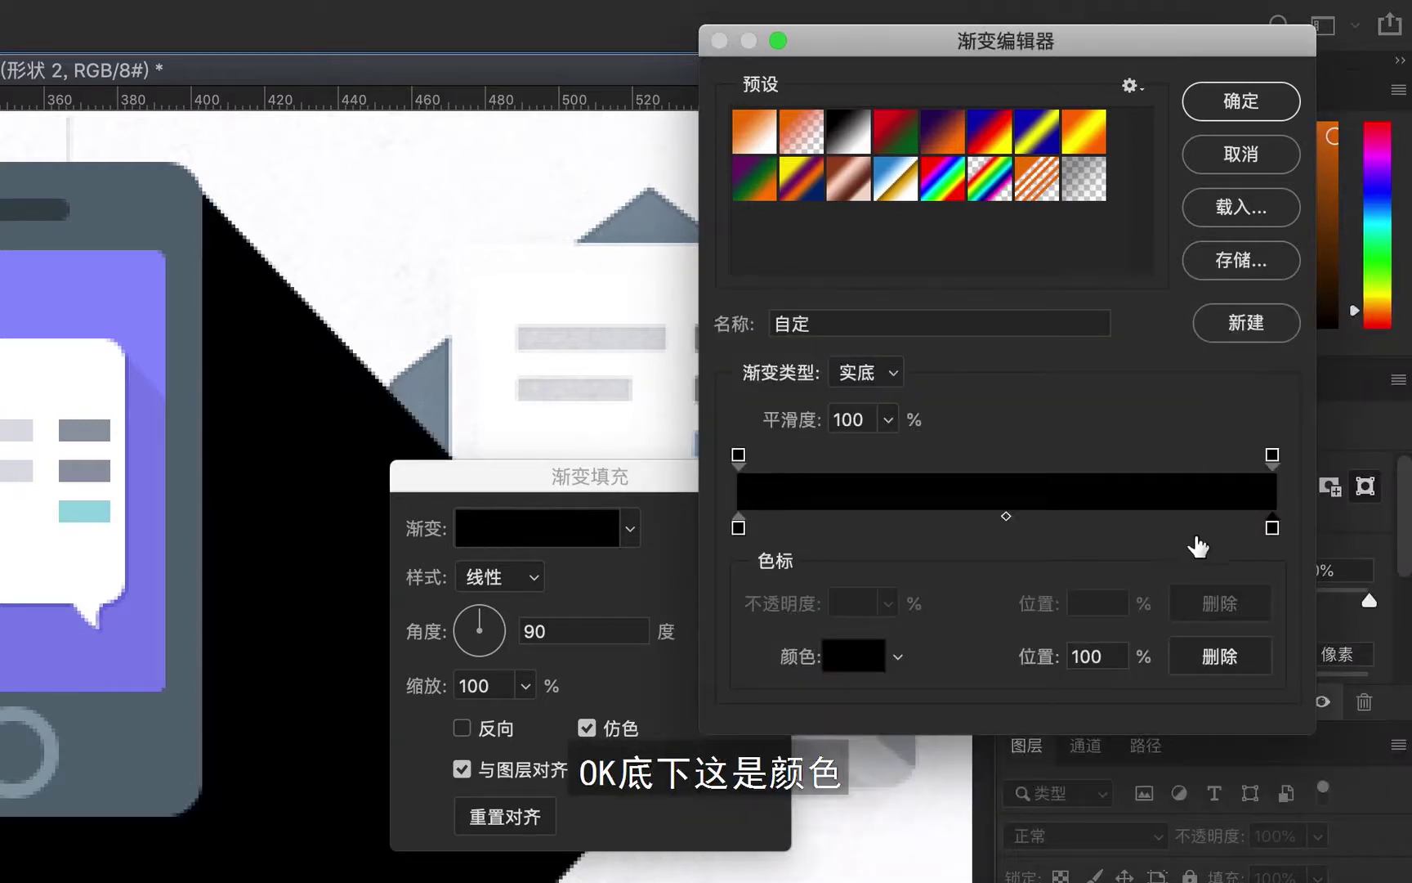
Set the right opacity stop to 0 for a black-to-transparent fade, angled diagonally.
click(1272, 455)
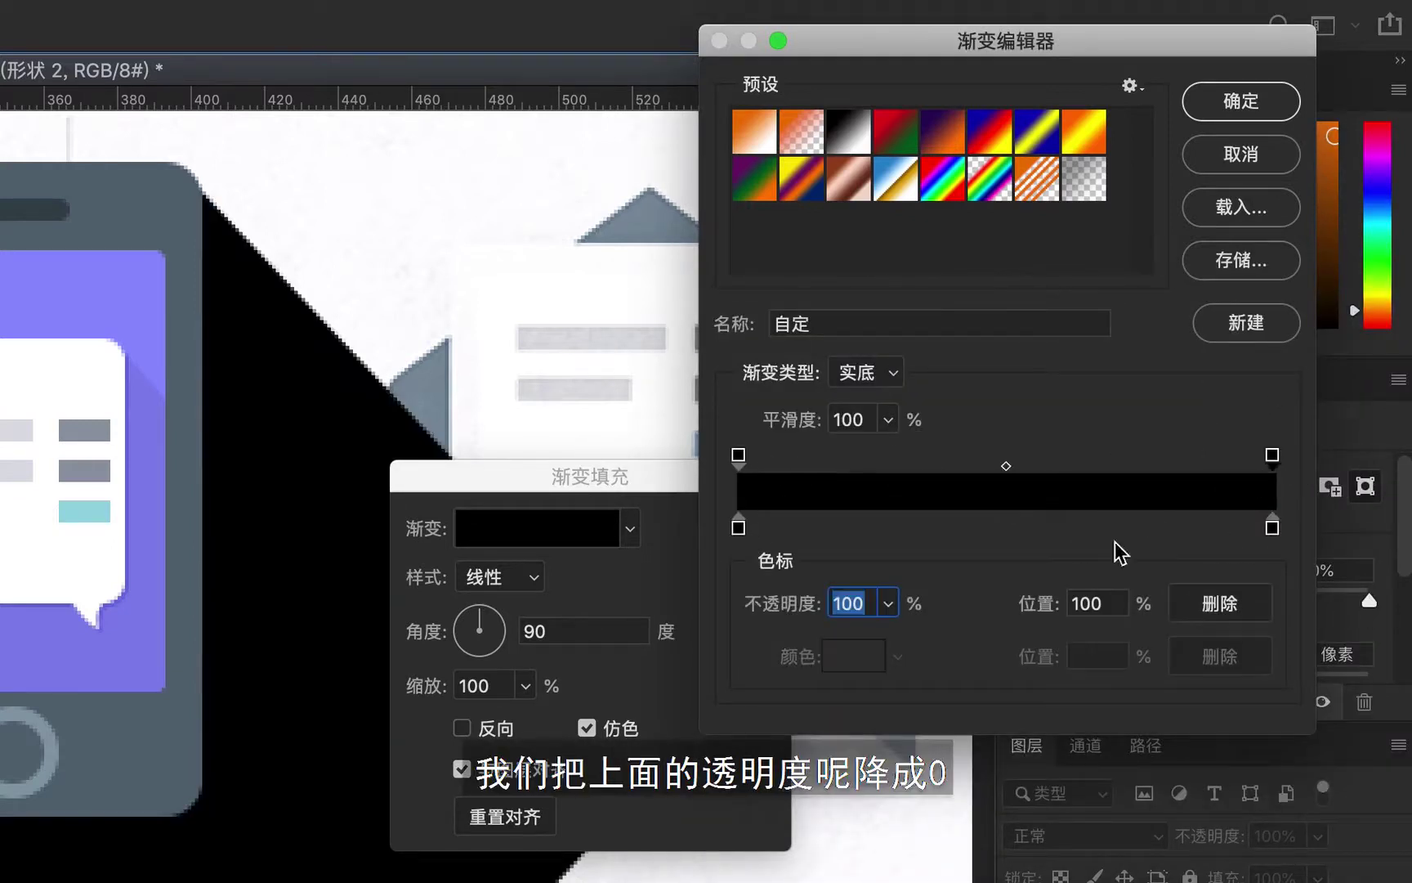
click(891, 606)
drag(885, 642, 699, 645)
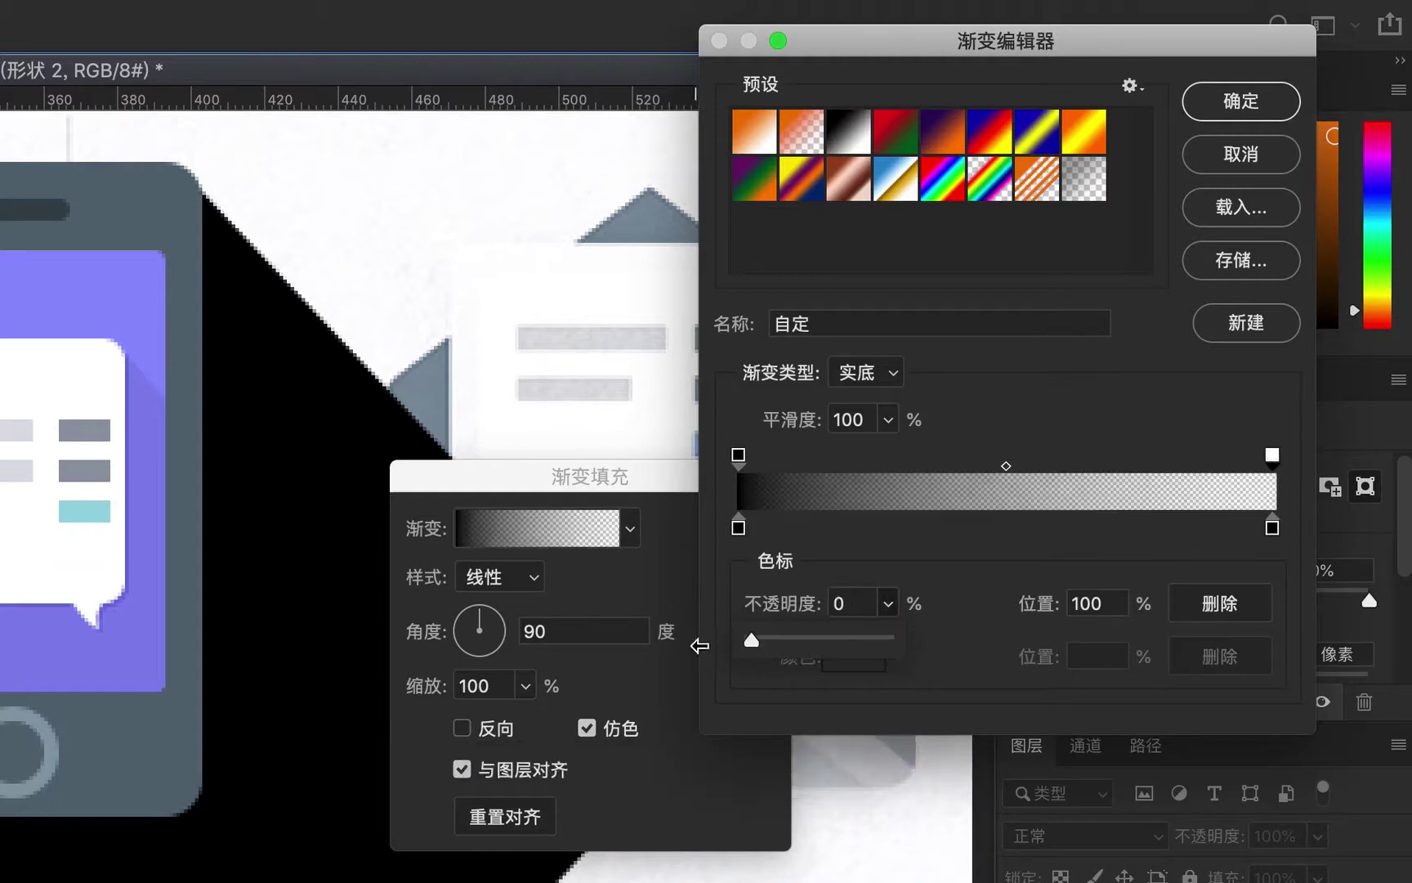
click(1251, 104)
drag(701, 527, 721, 564)
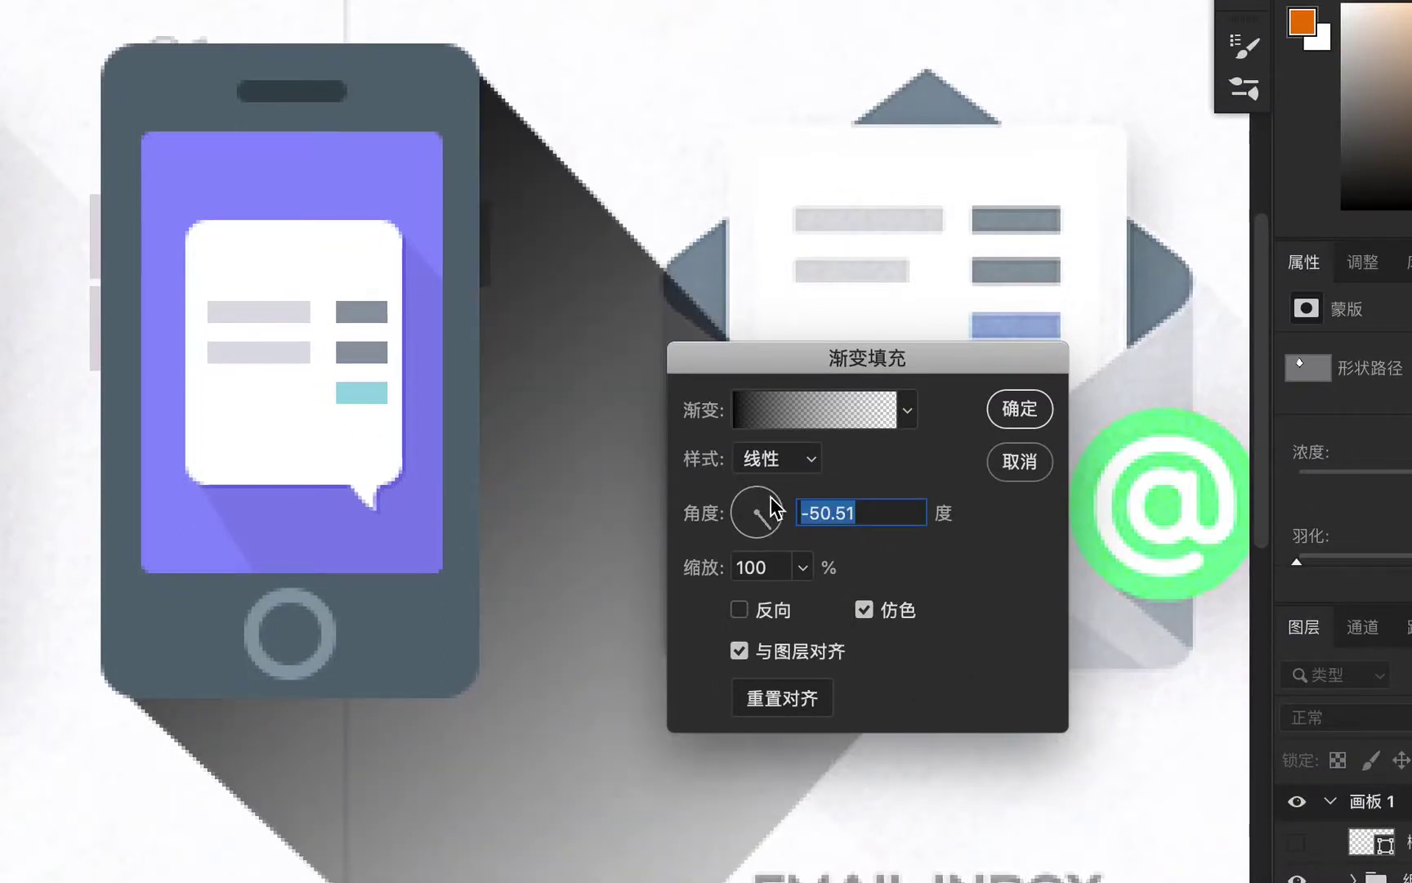
Angle the gradient to -50.51 and reposition it so it fades away from the phone.
click(510, 707)
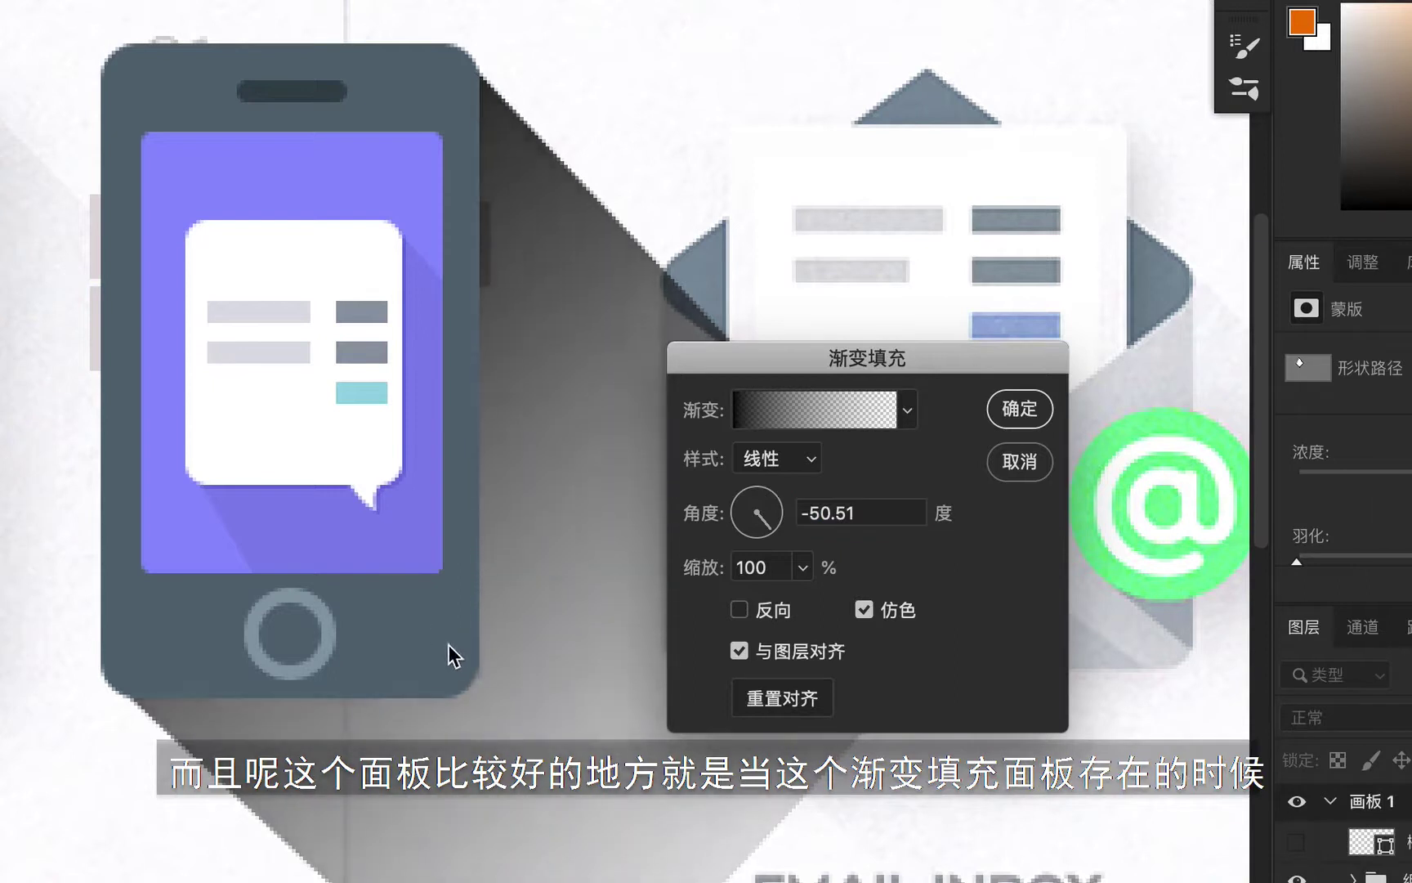
drag(956, 369, 1260, 378)
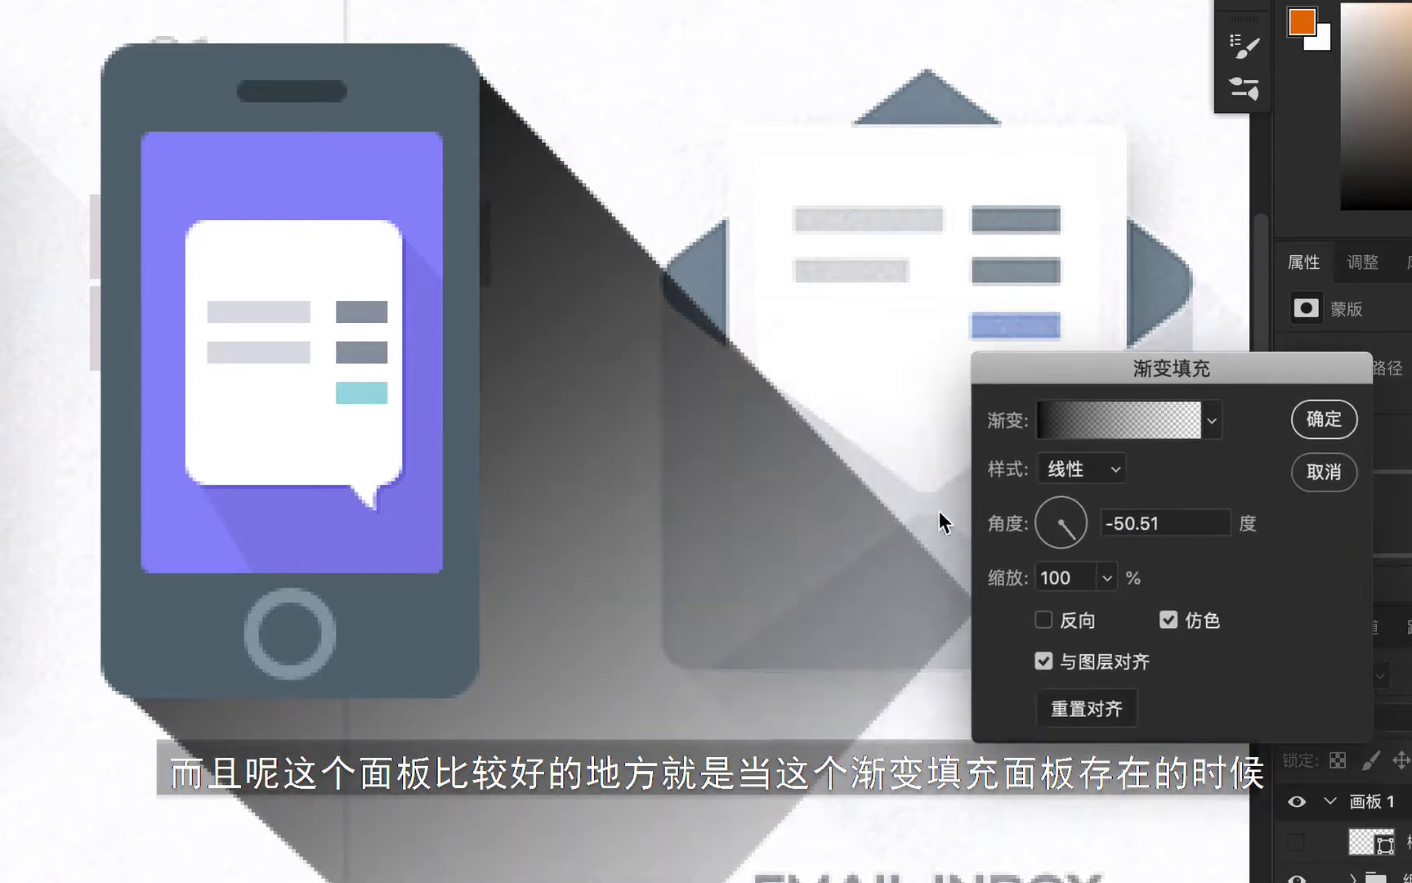
mouse_move(611, 721)
mouse_down()
mouse_move(395, 564)
mouse_move(529, 687)
mouse_move(506, 654)
mouse_up()
drag(535, 687, 561, 710)
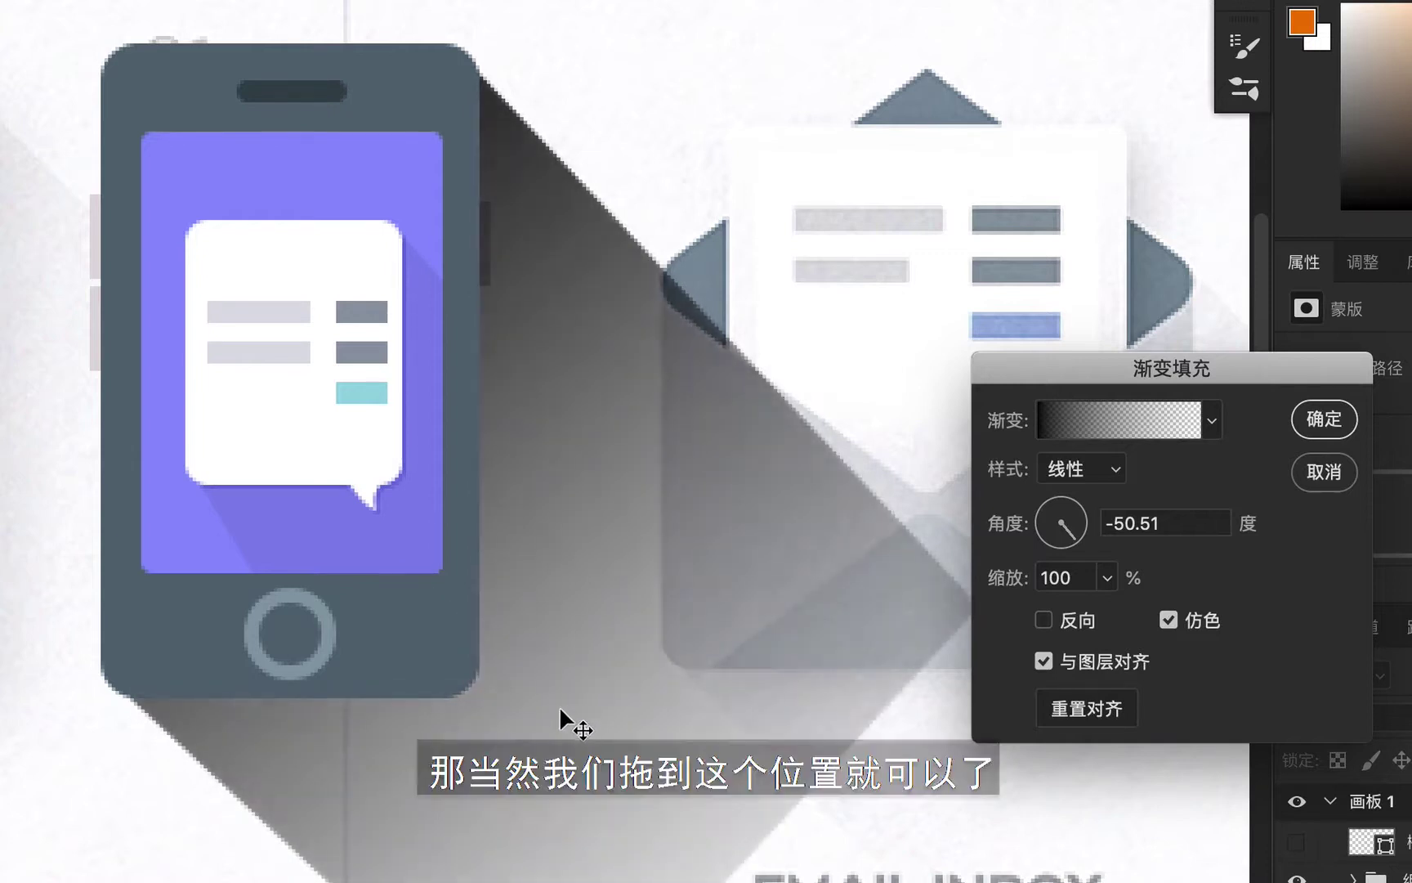
click(1308, 434)
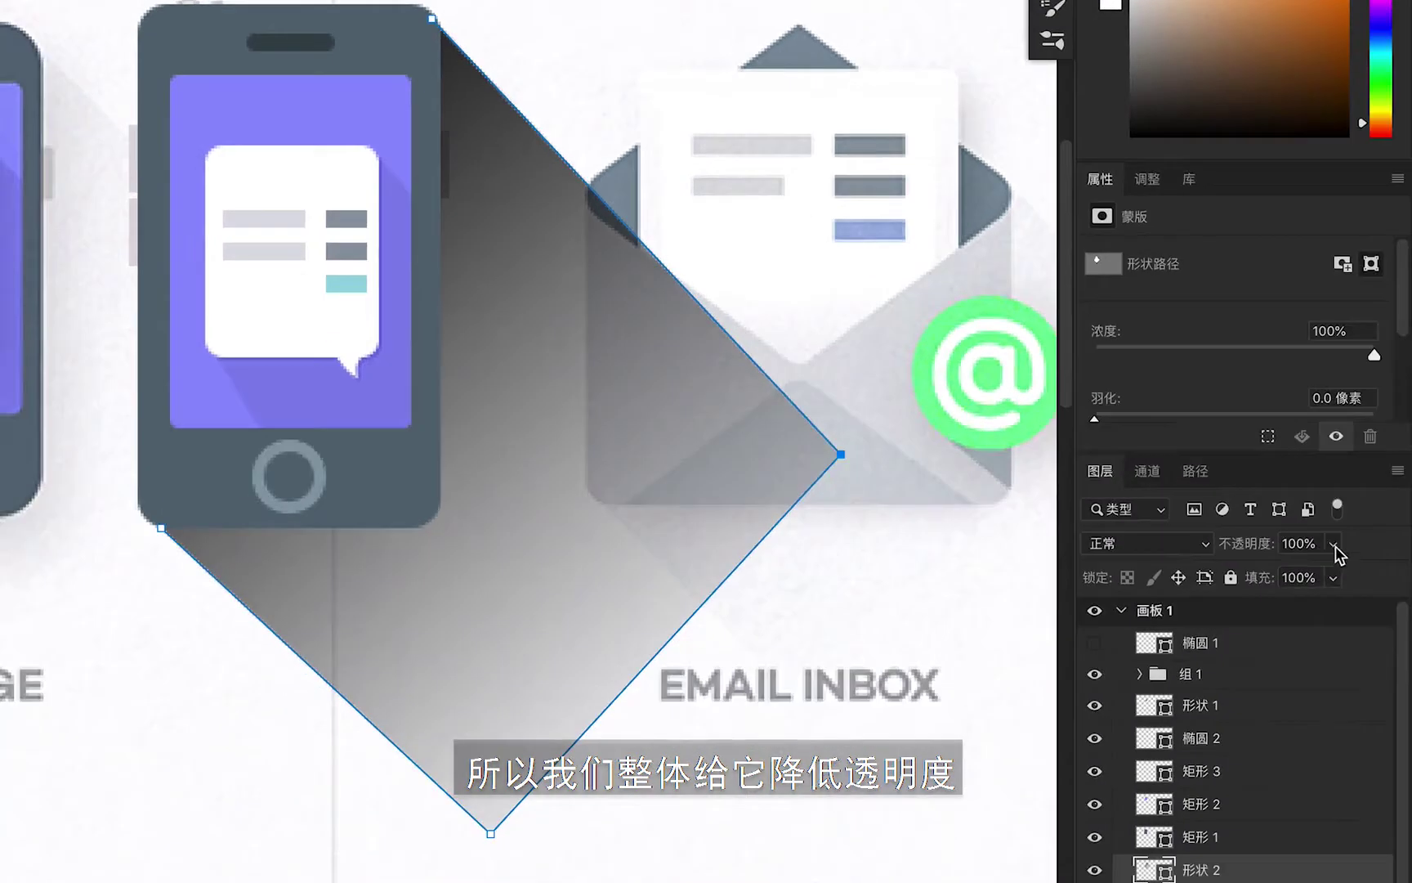
Lower the shadow layer's opacity from 34% down to a faint 4%.
click(1333, 543)
drag(1305, 579, 1263, 574)
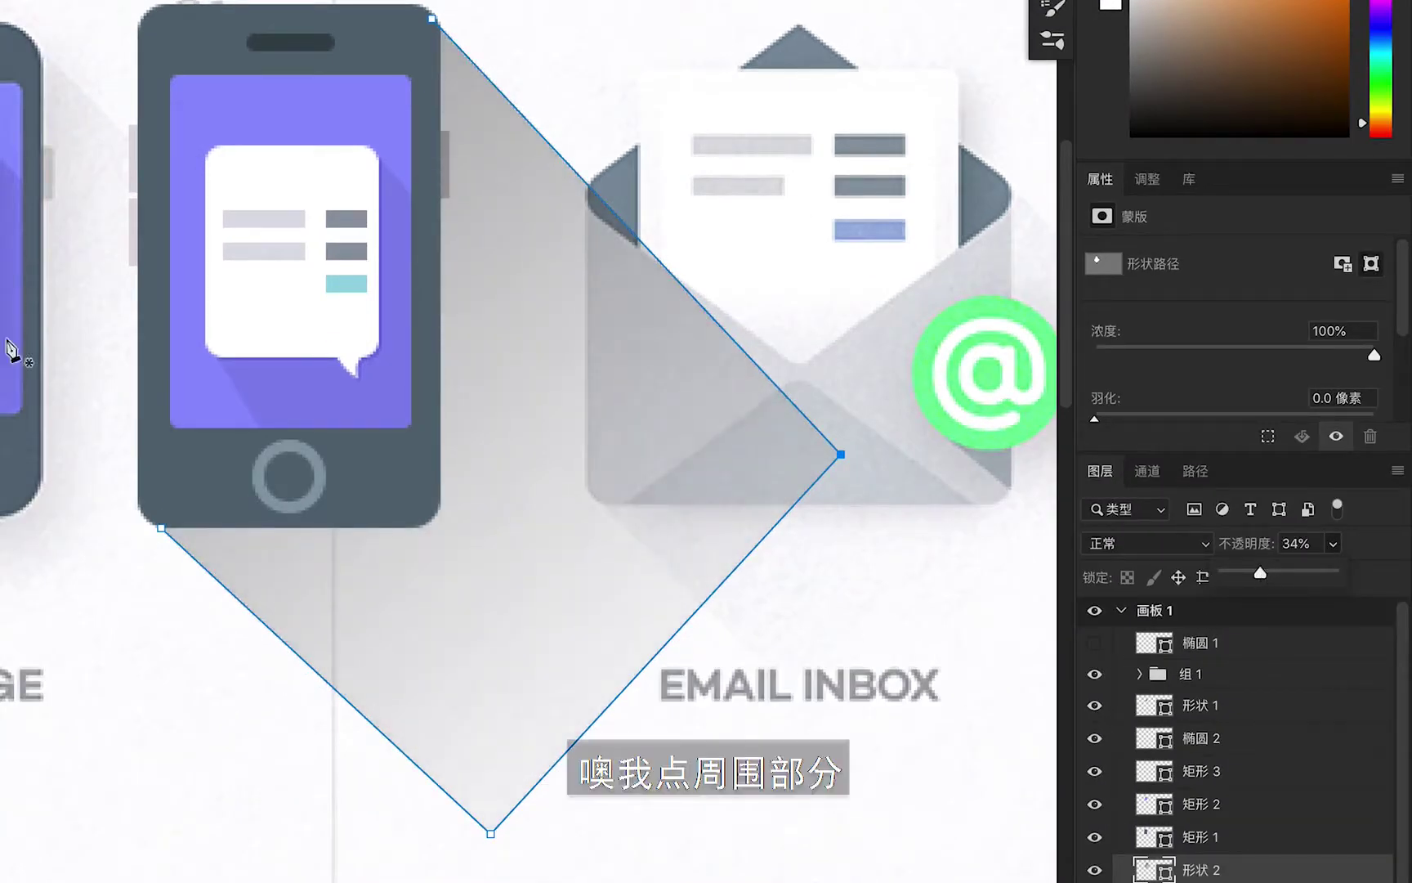
click(459, 454)
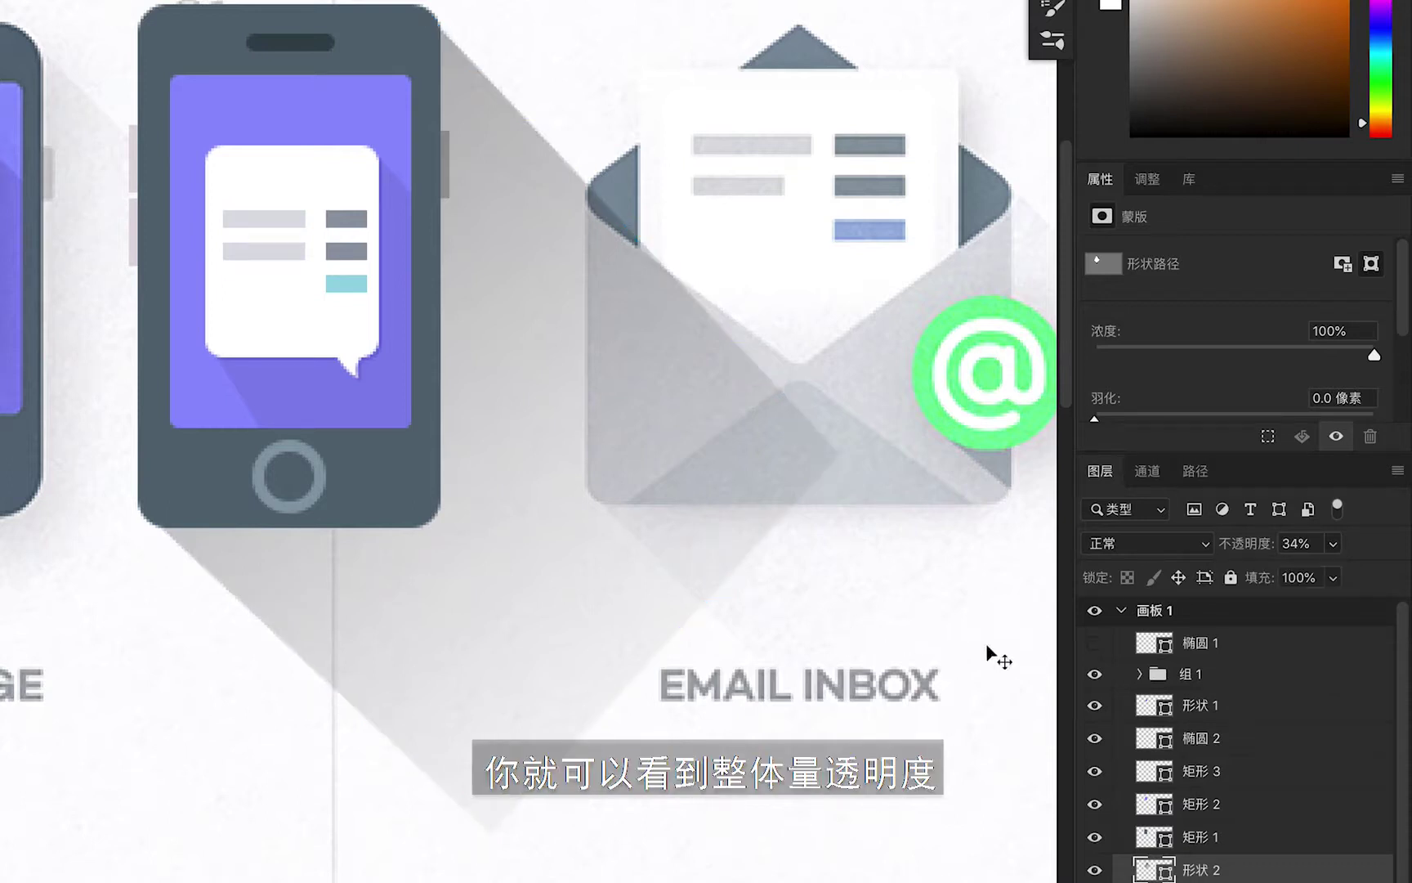
click(1332, 543)
drag(1321, 577, 1308, 576)
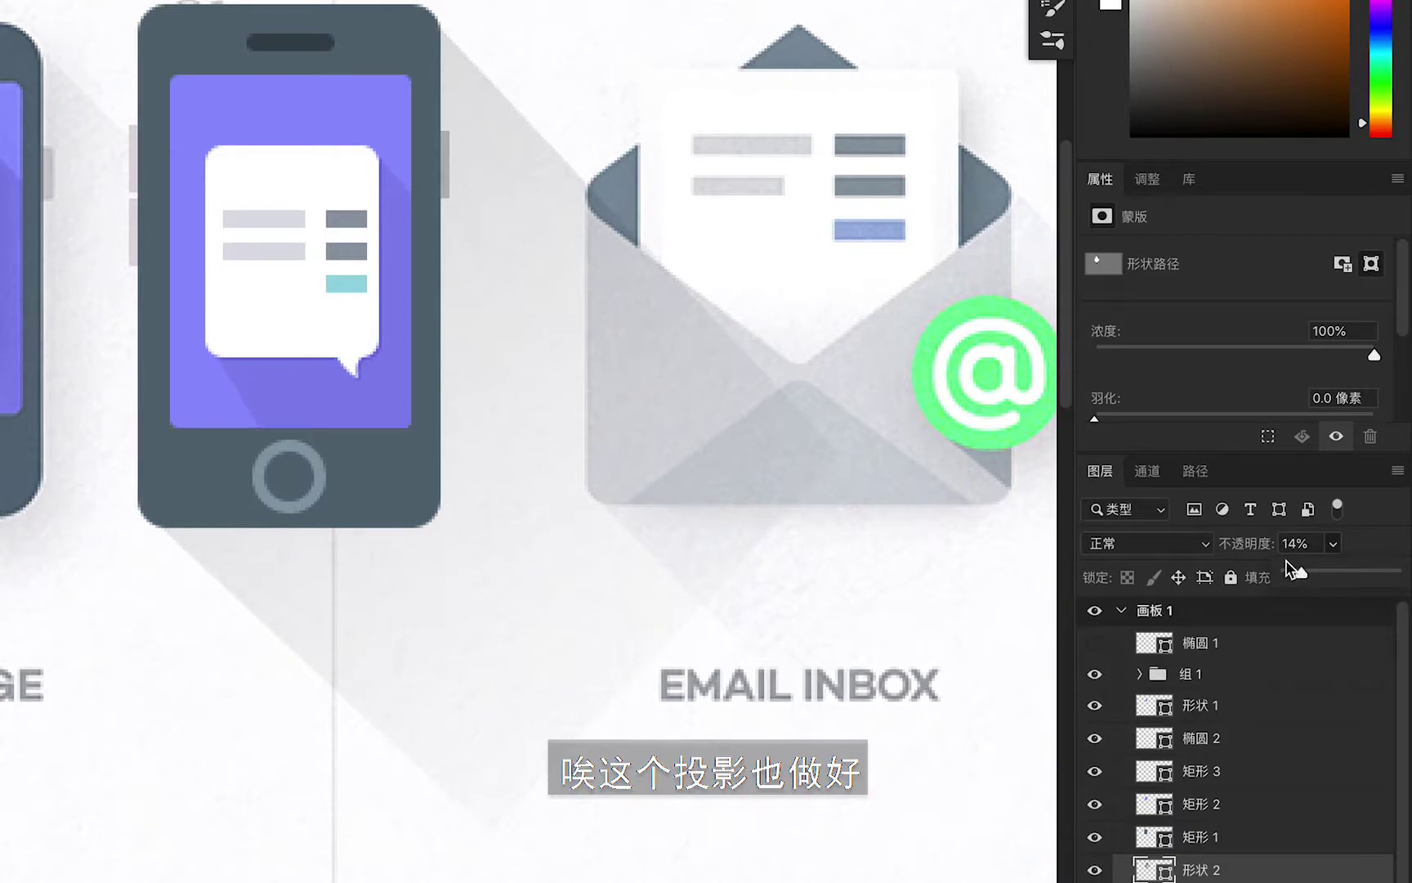
drag(1297, 572, 1289, 574)
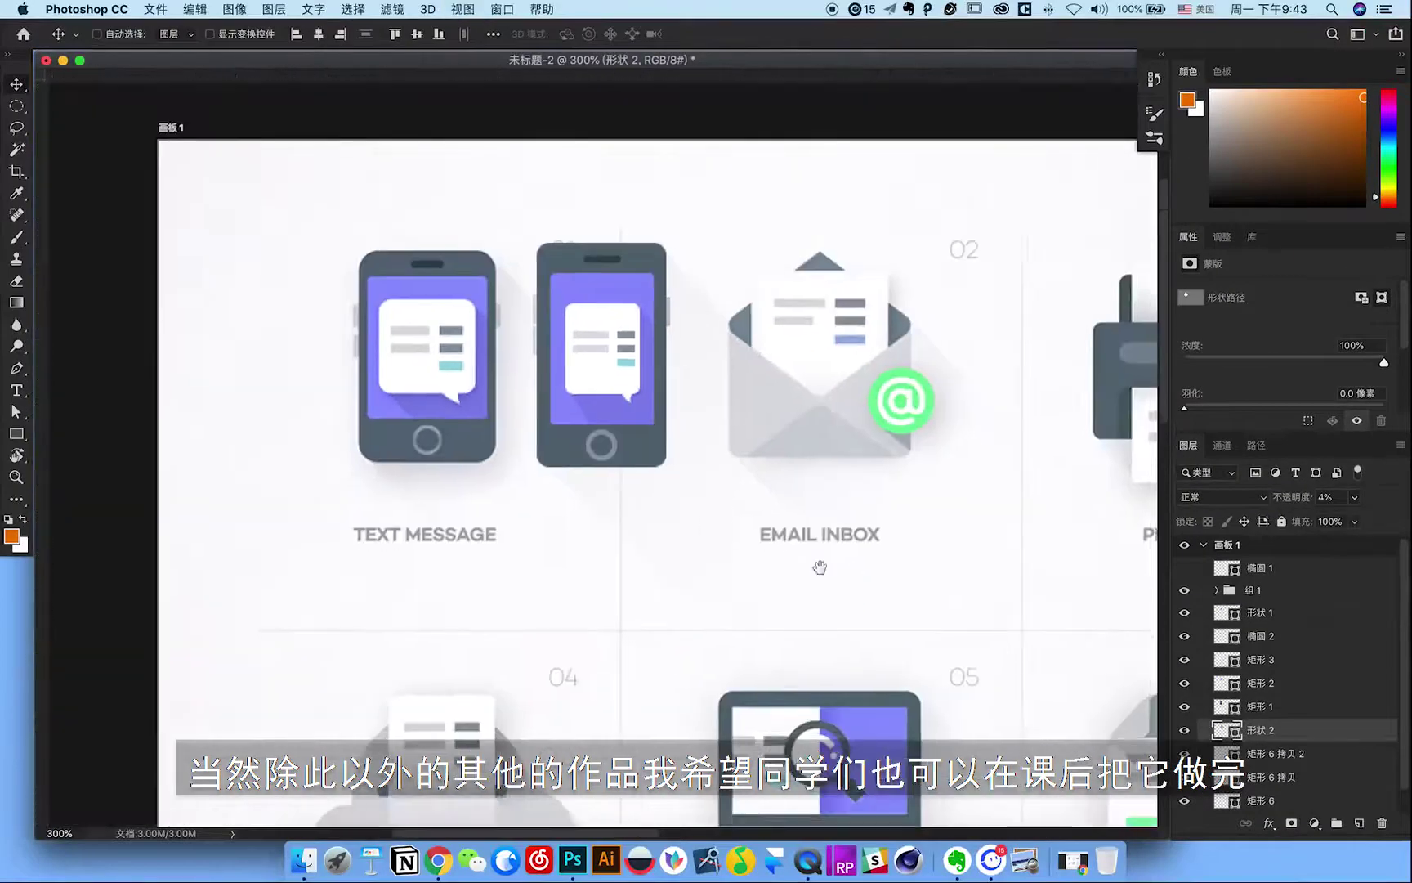
mouse_move(797, 577)
mouse_down()
mouse_move(702, 419)
mouse_move(732, 369)
mouse_up()
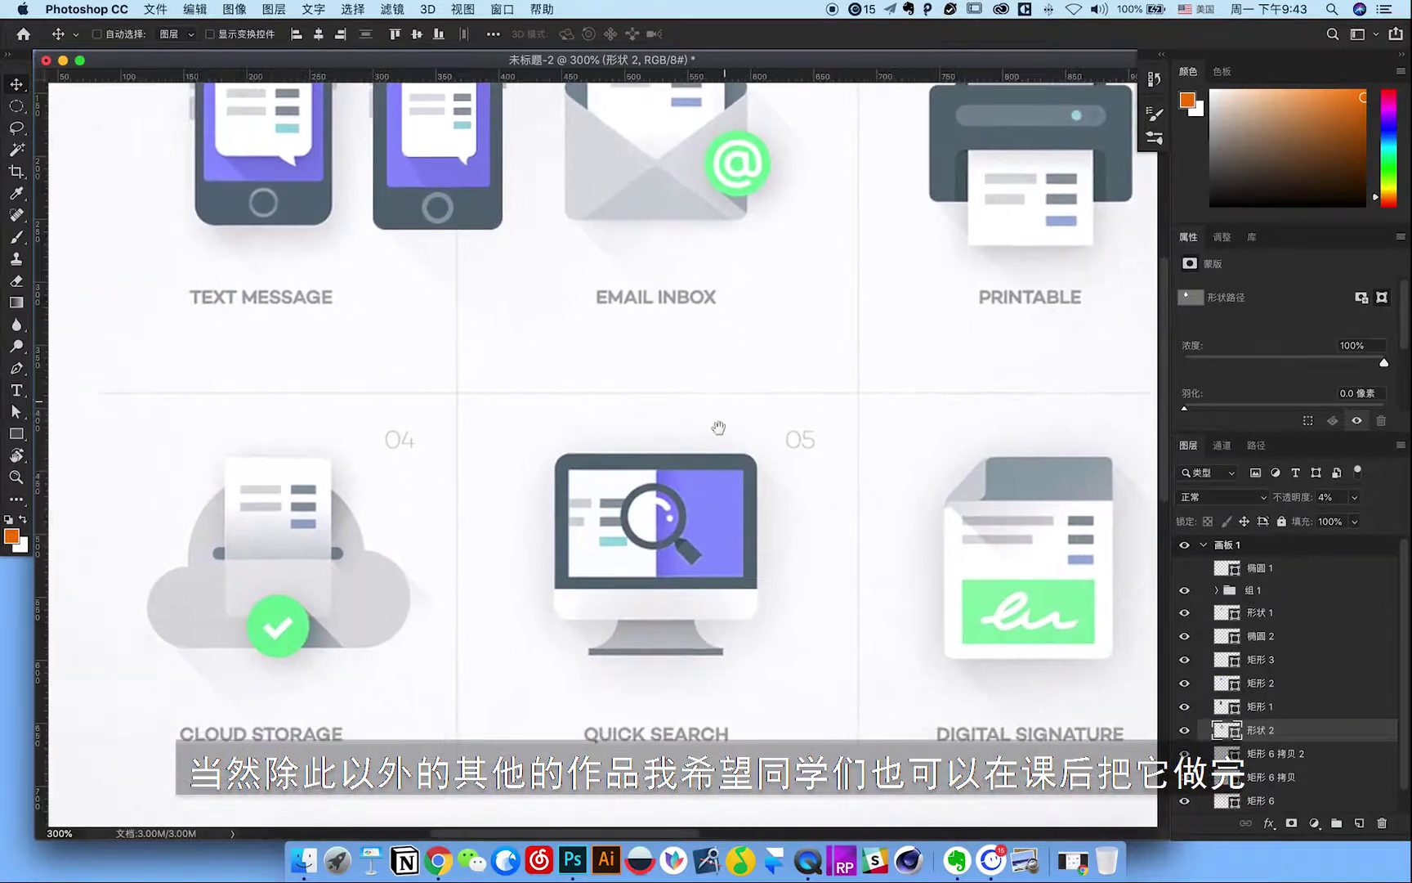
mouse_move(784, 511)
mouse_down()
mouse_move(643, 612)
mouse_move(621, 646)
mouse_up()
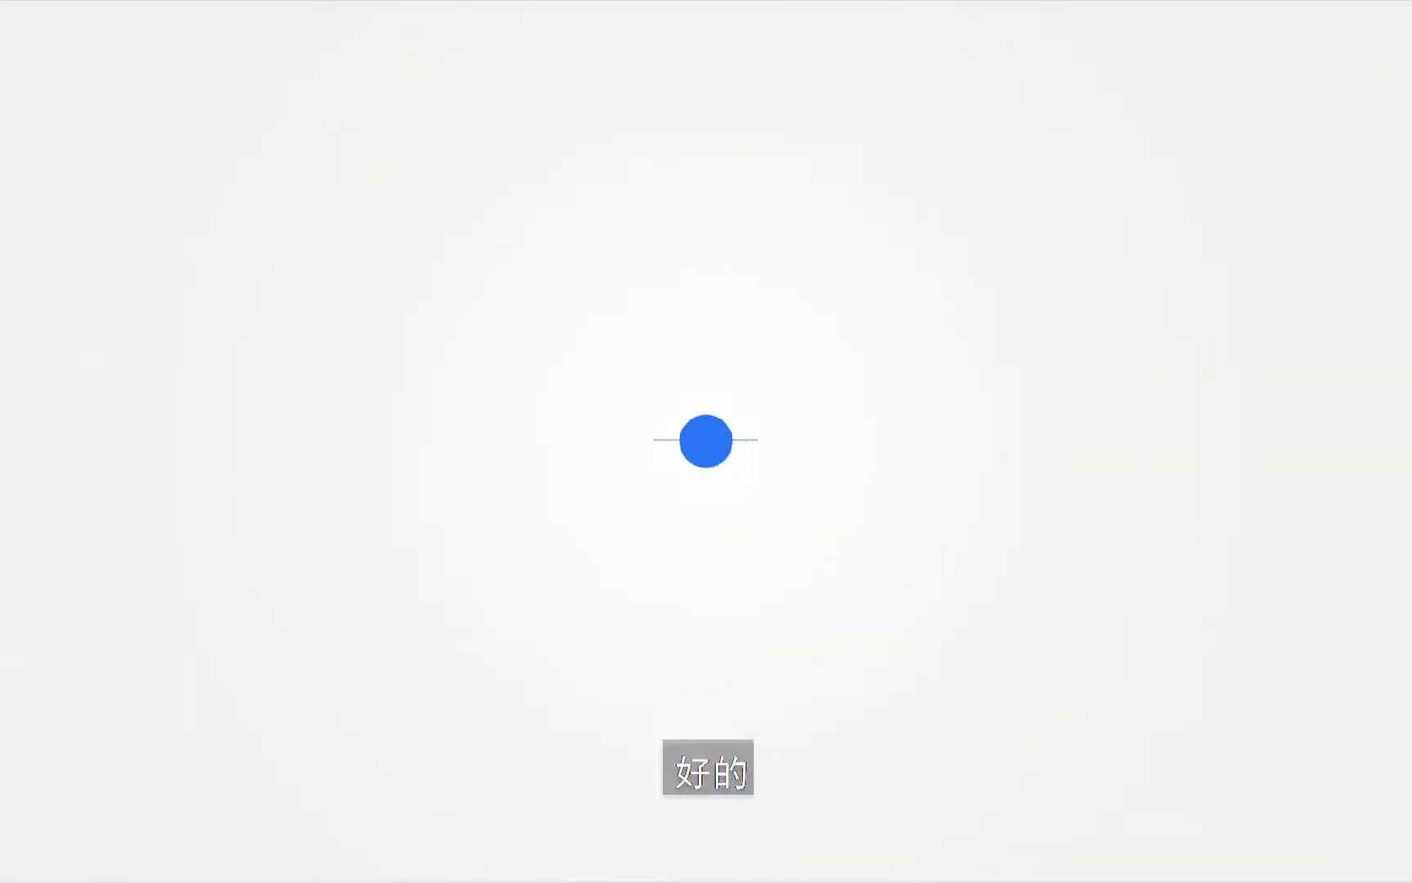